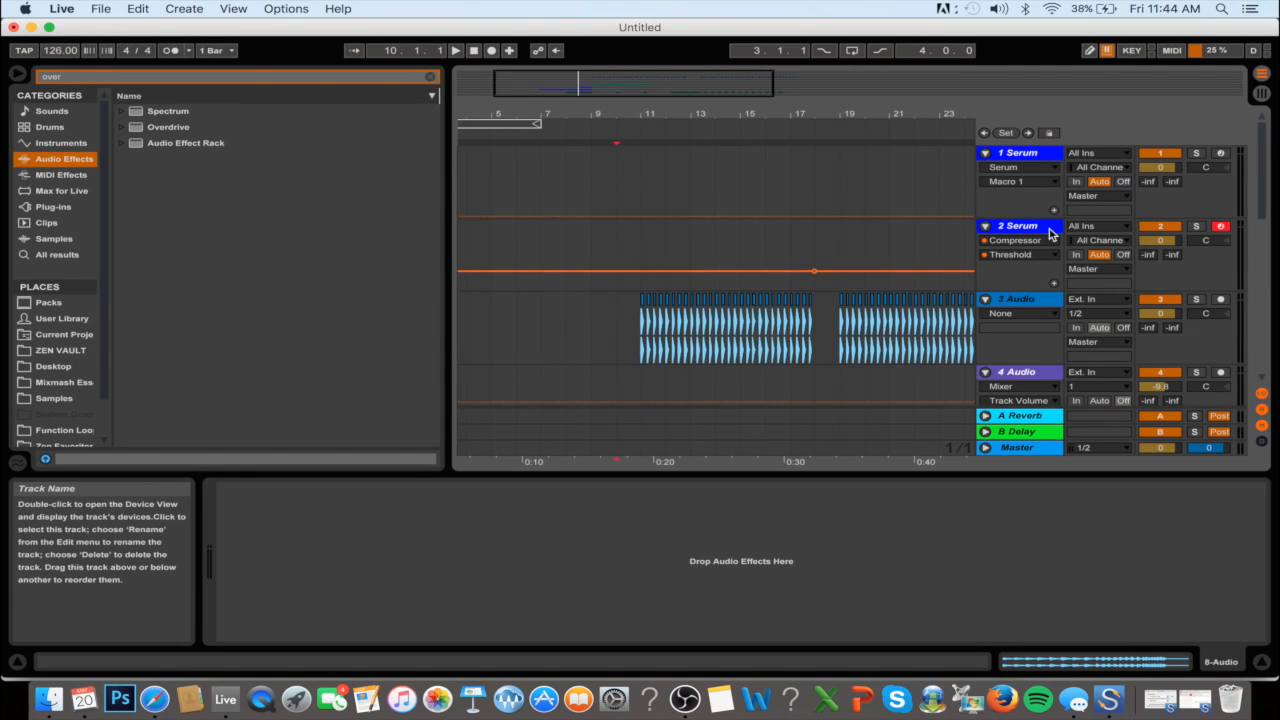
# Clear the browser search, narrow the browser pane and arm the 1 Serum track for recording
pyautogui.click(430, 76)
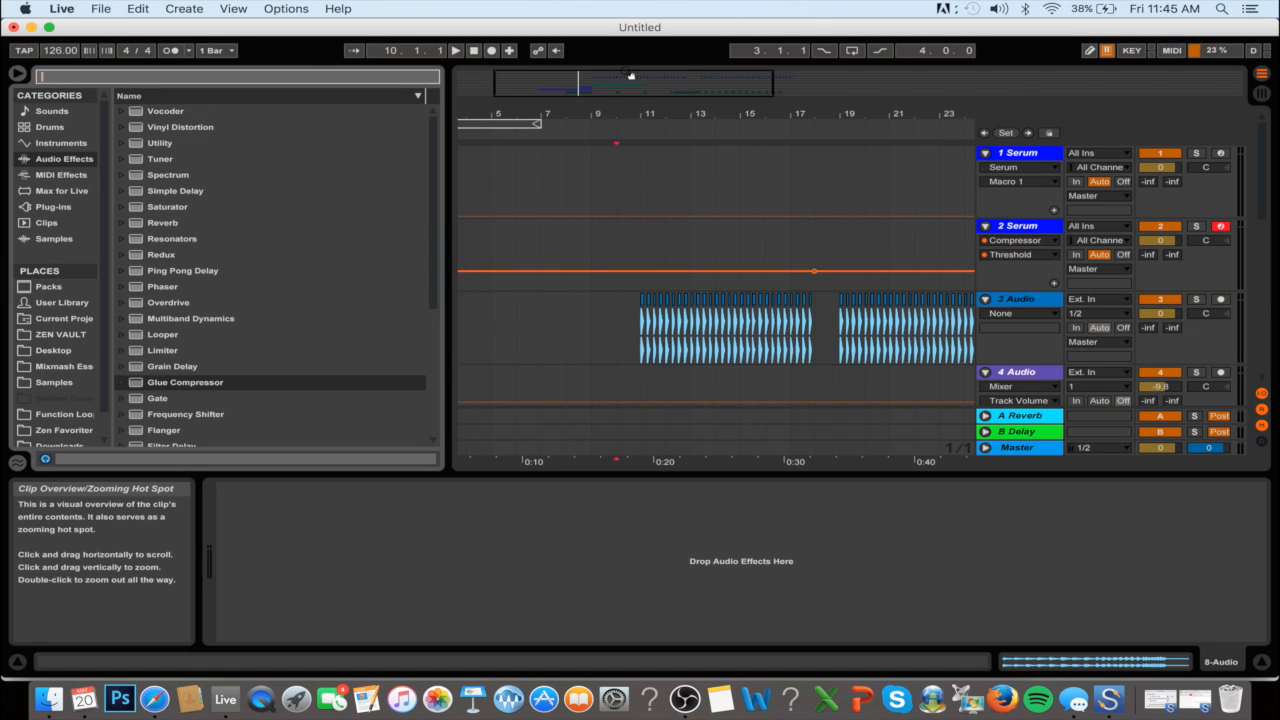
pyautogui.click(441, 121)
pyautogui.moveTo(441, 121); pyautogui.dragTo(378, 121)
pyautogui.click(1020, 152)
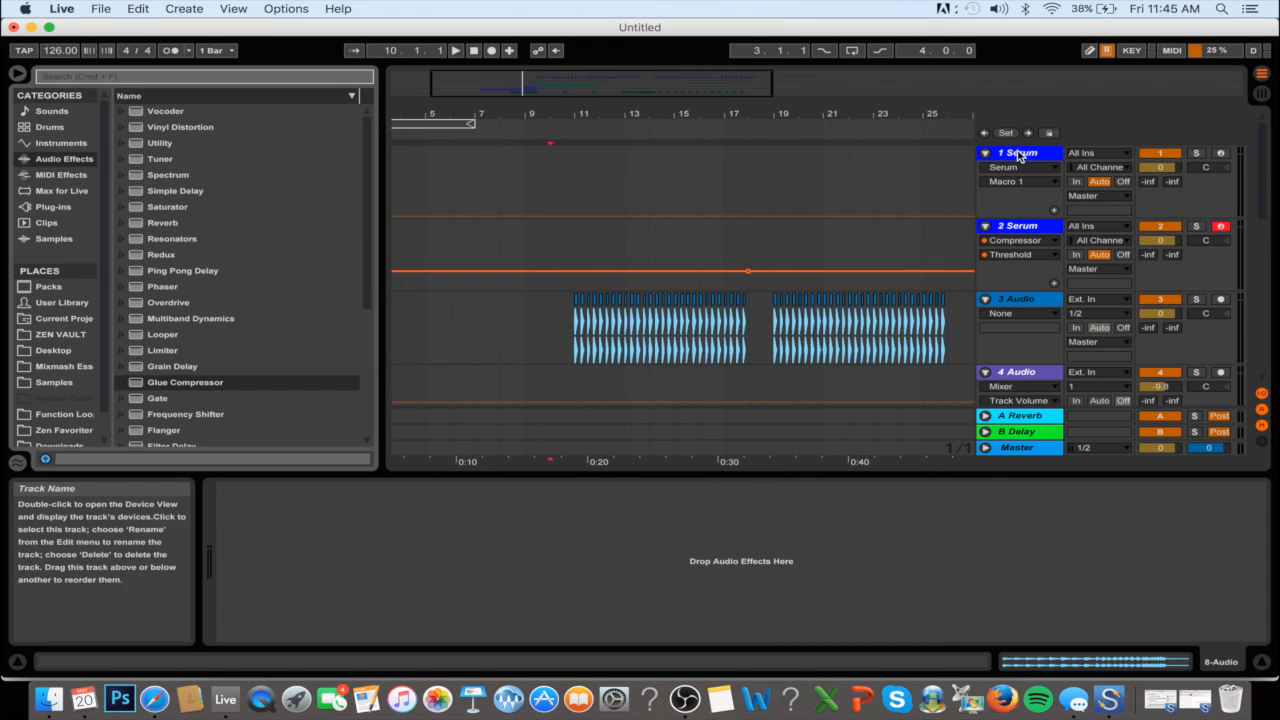
pyautogui.click(1220, 152)
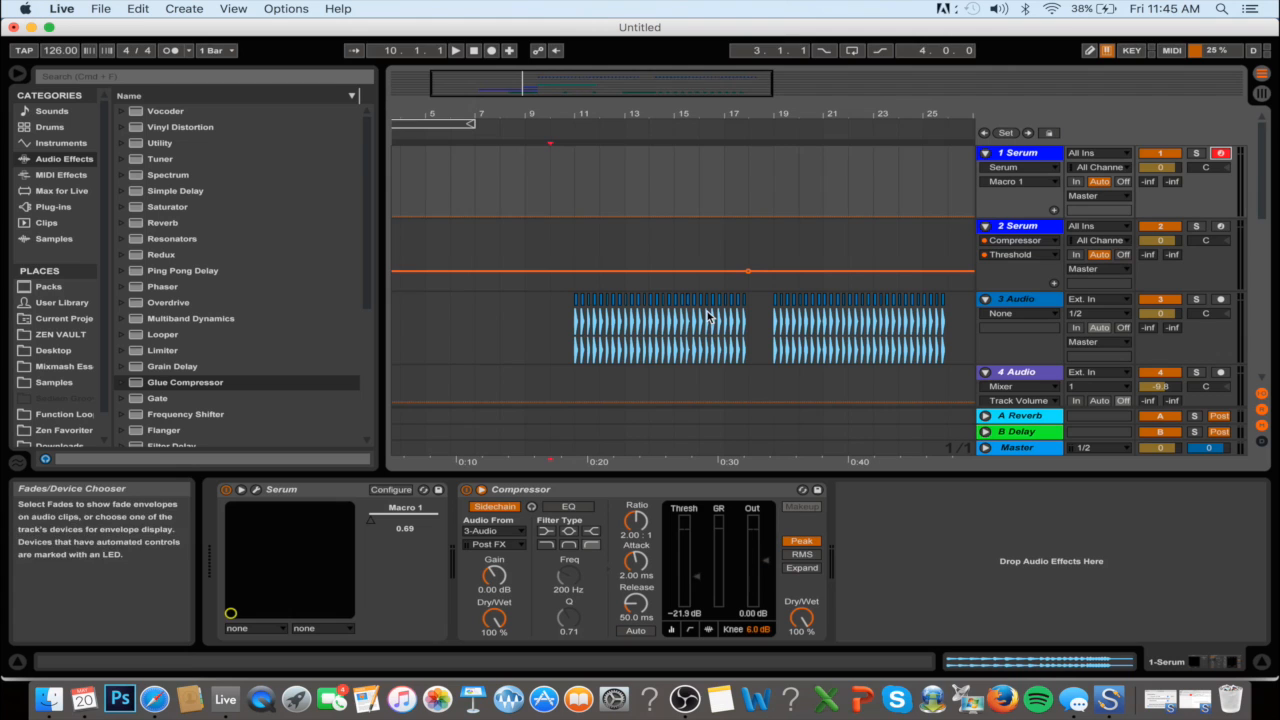
# Load the BASS - Carburetor preset from Cymatics - Jawz Presets in the first track's Serum and close the plug-in window
pyautogui.click(256, 489)
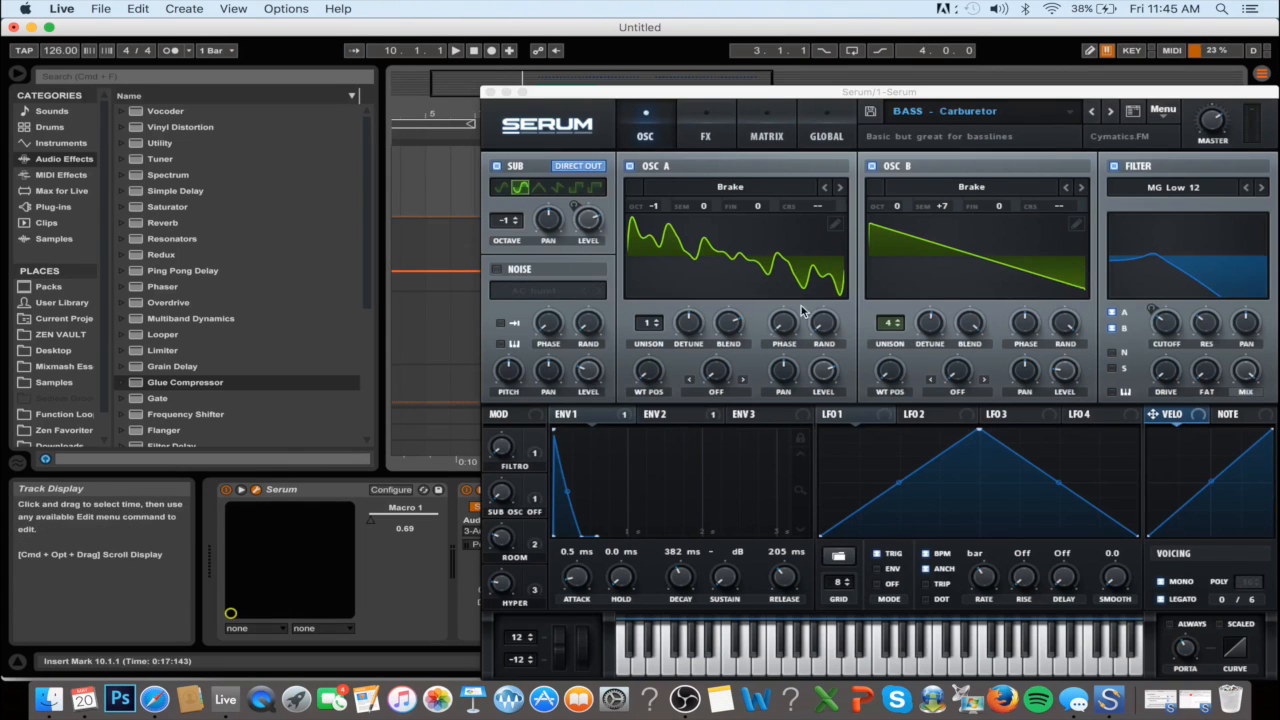
pyautogui.click(1006, 112)
pyautogui.moveTo(975, 200)
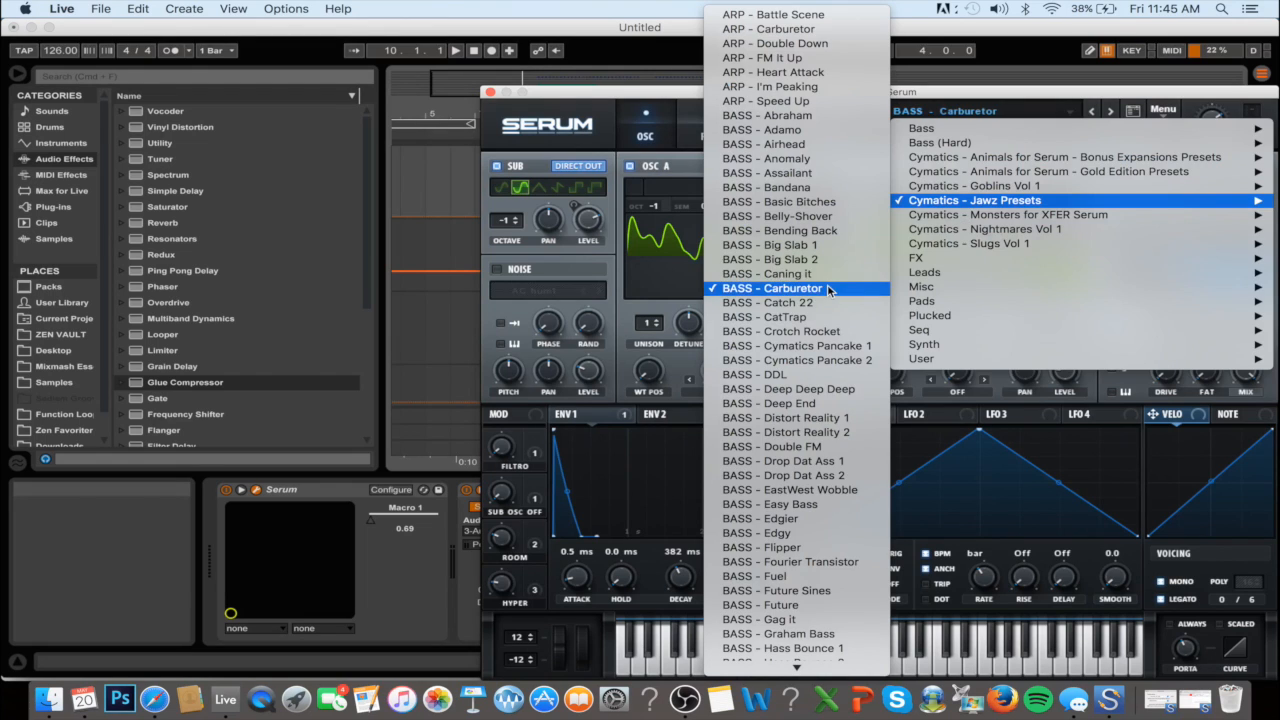
pyautogui.click(760, 287)
pyautogui.click(490, 92)
# Place the insert marker at bar 11 on the 1 Serum track and audition the bass sound, lowering the keyboard octave to C1–D2
pyautogui.moveTo(557, 78); pyautogui.dragTo(557, 98)
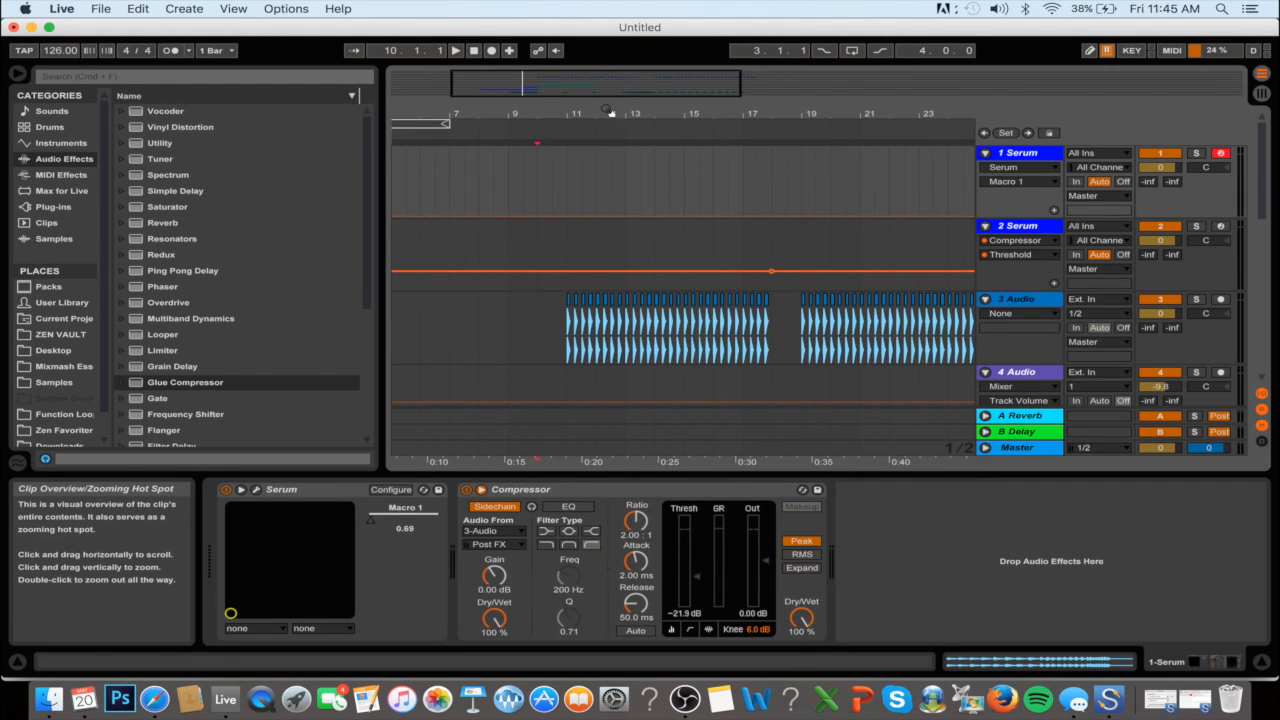
pyautogui.click(567, 195)
pyautogui.press('a')
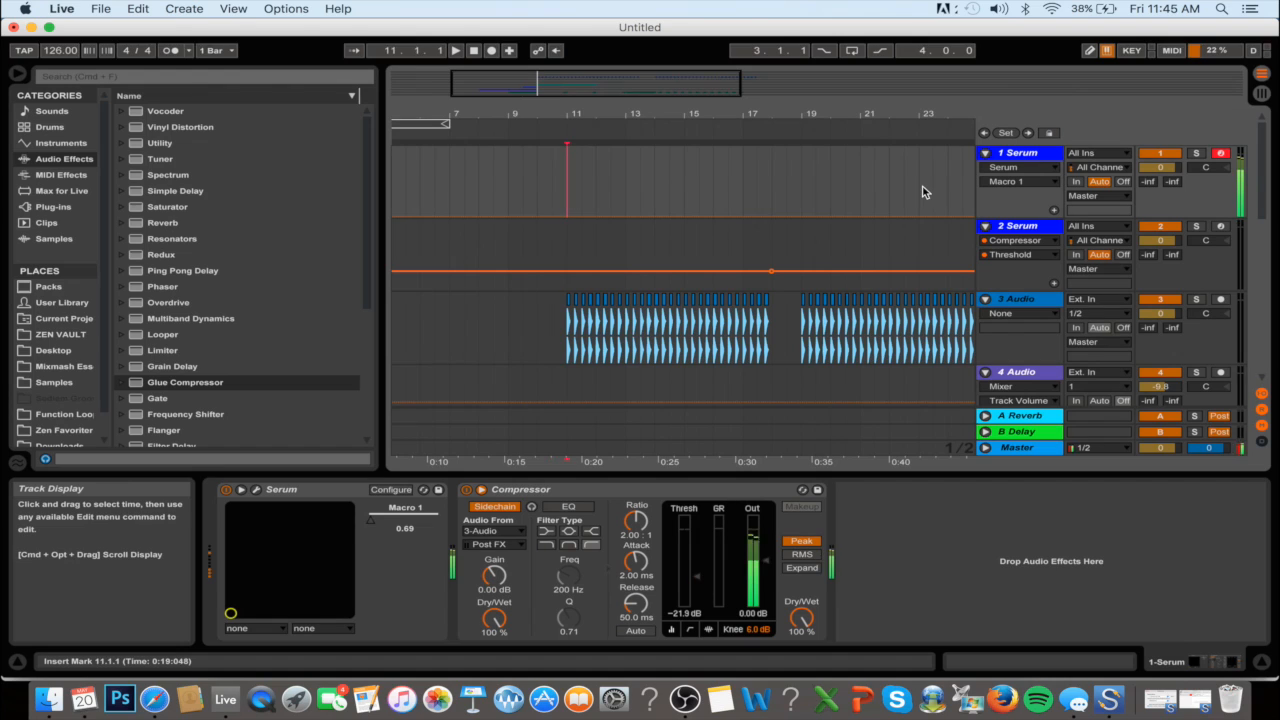
pyautogui.press('z')
pyautogui.press('a')
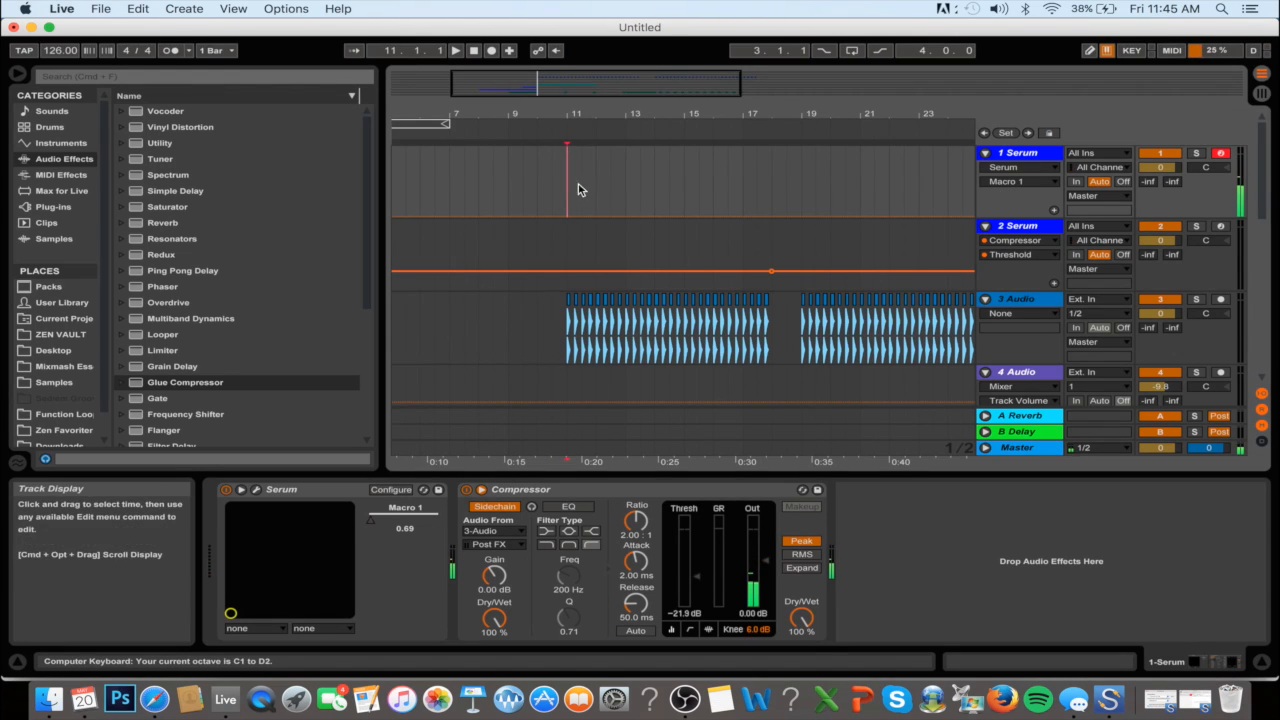
# Look over the riser, impact and FX clips on the lower tracks around bar 11
pyautogui.hscroll(-3, 580, 175)
pyautogui.scroll(-5, 580, 186)
pyautogui.scroll(-4, 580, 186)
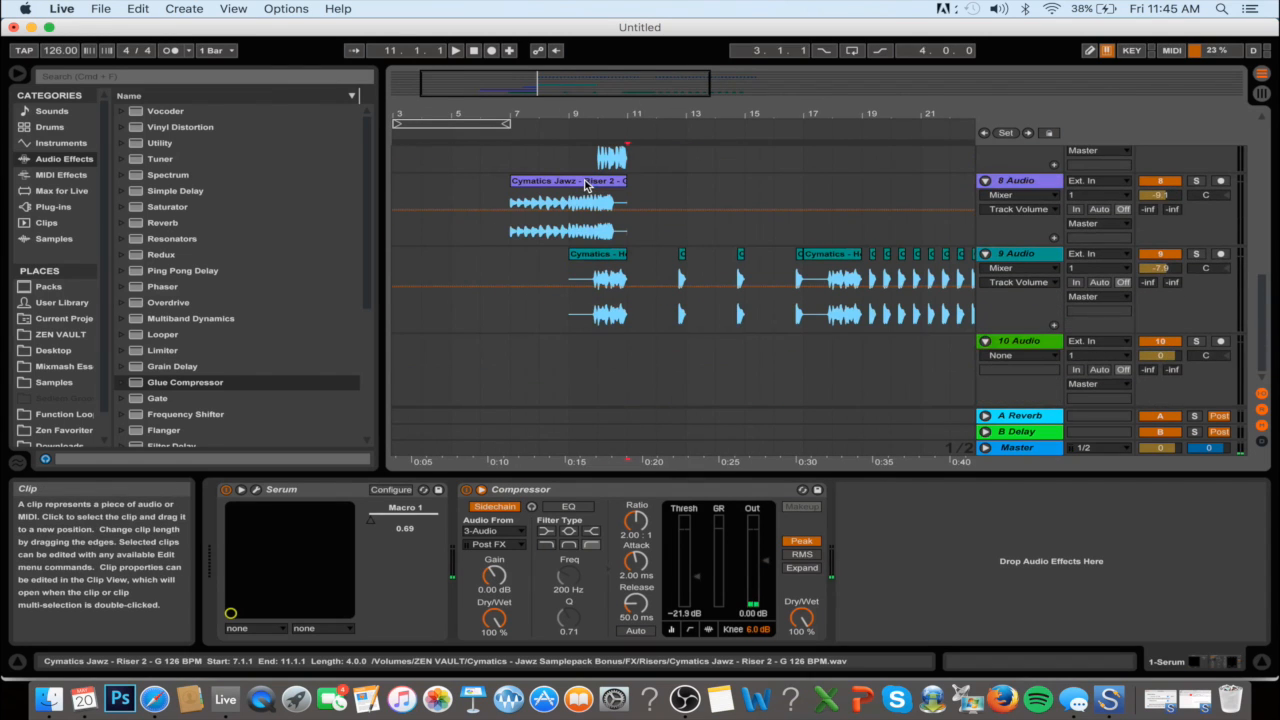
pyautogui.scroll(3, 583, 186)
pyautogui.scroll(1, 588, 187)
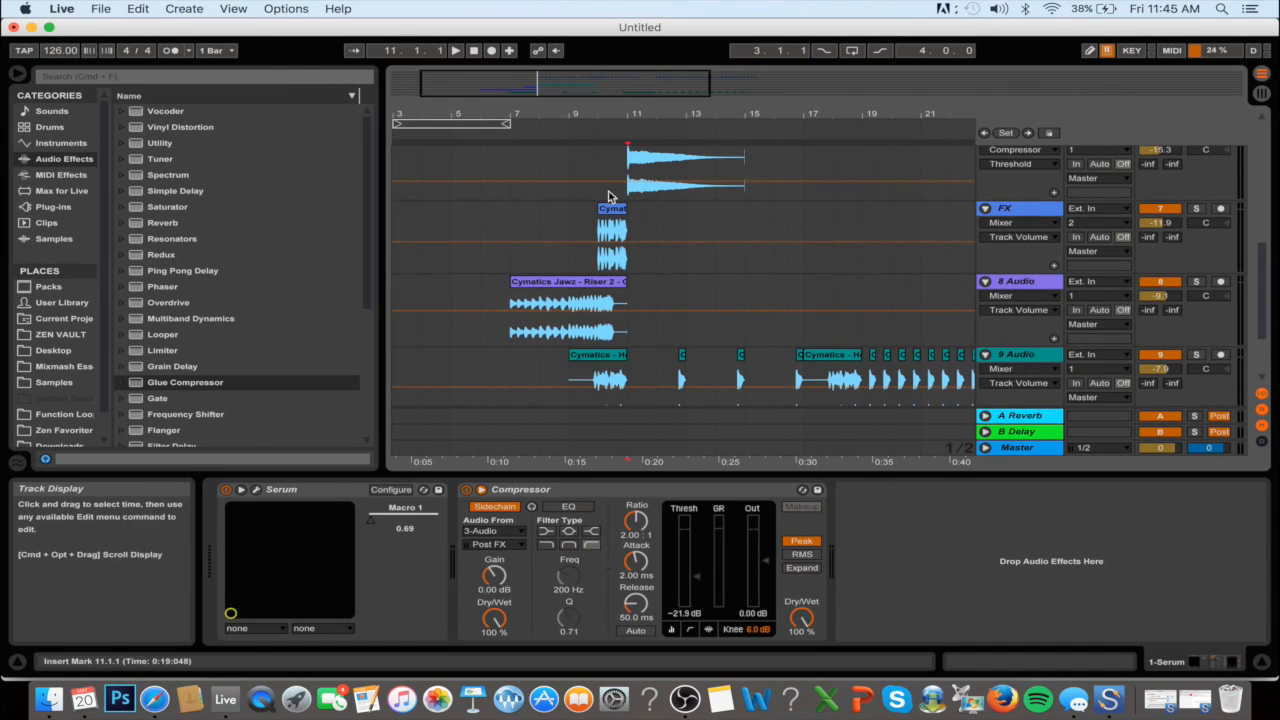
pyautogui.click(604, 219)
pyautogui.scroll(8, 614, 222)
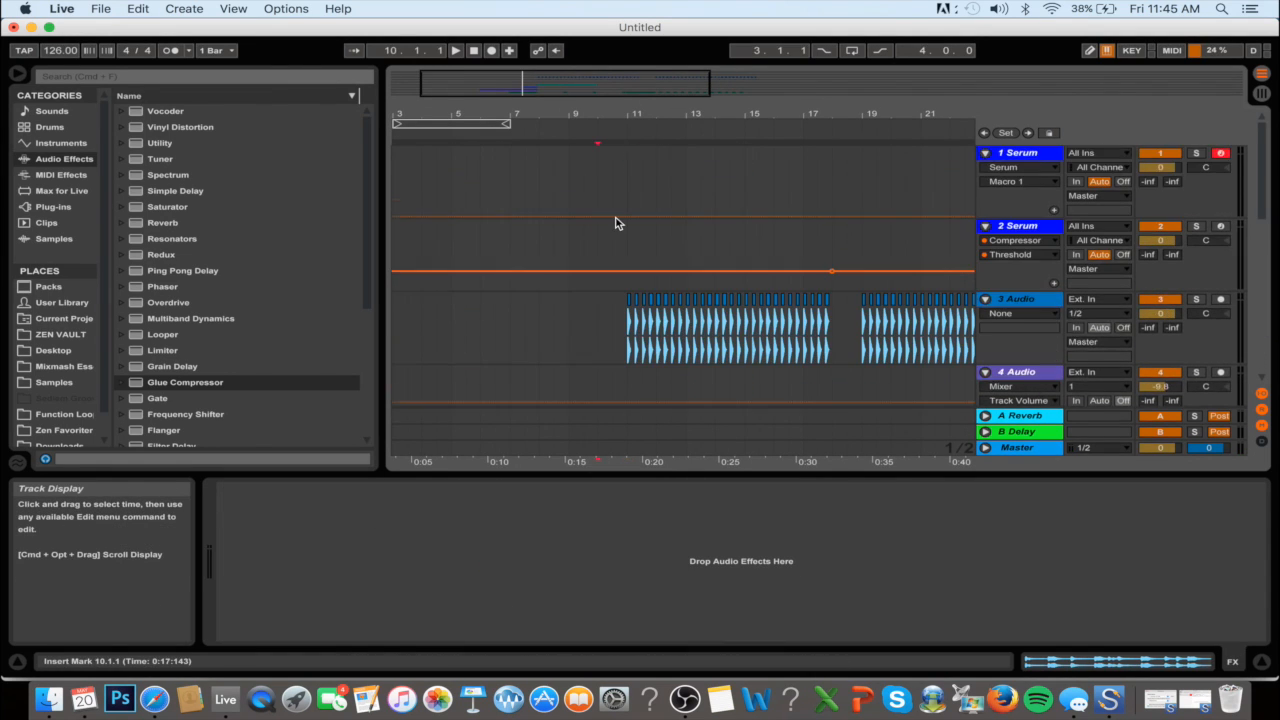
# Solo the 3 Audio kick track, play it from bar 11 and zoom in on its first kick clips
pyautogui.click(628, 322)
pyautogui.click(1197, 301)
pyautogui.press('space')
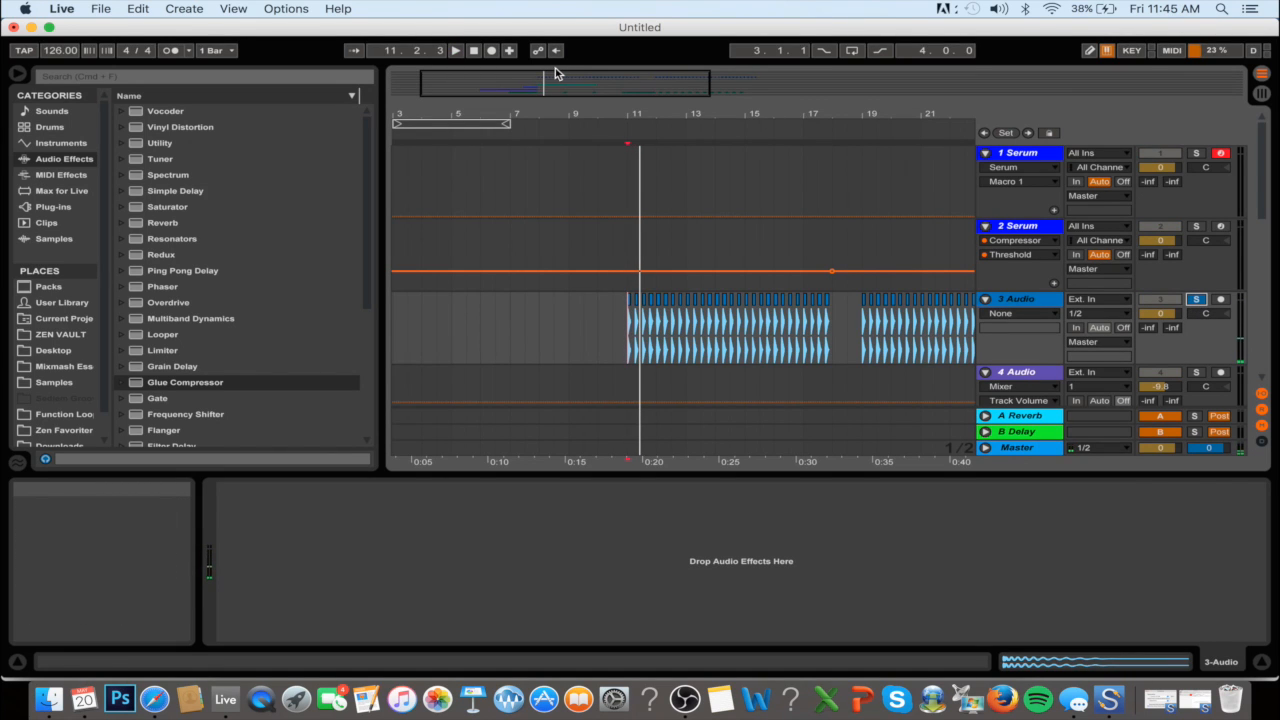
pyautogui.moveTo(537, 76); pyautogui.dragTo(562, 198)
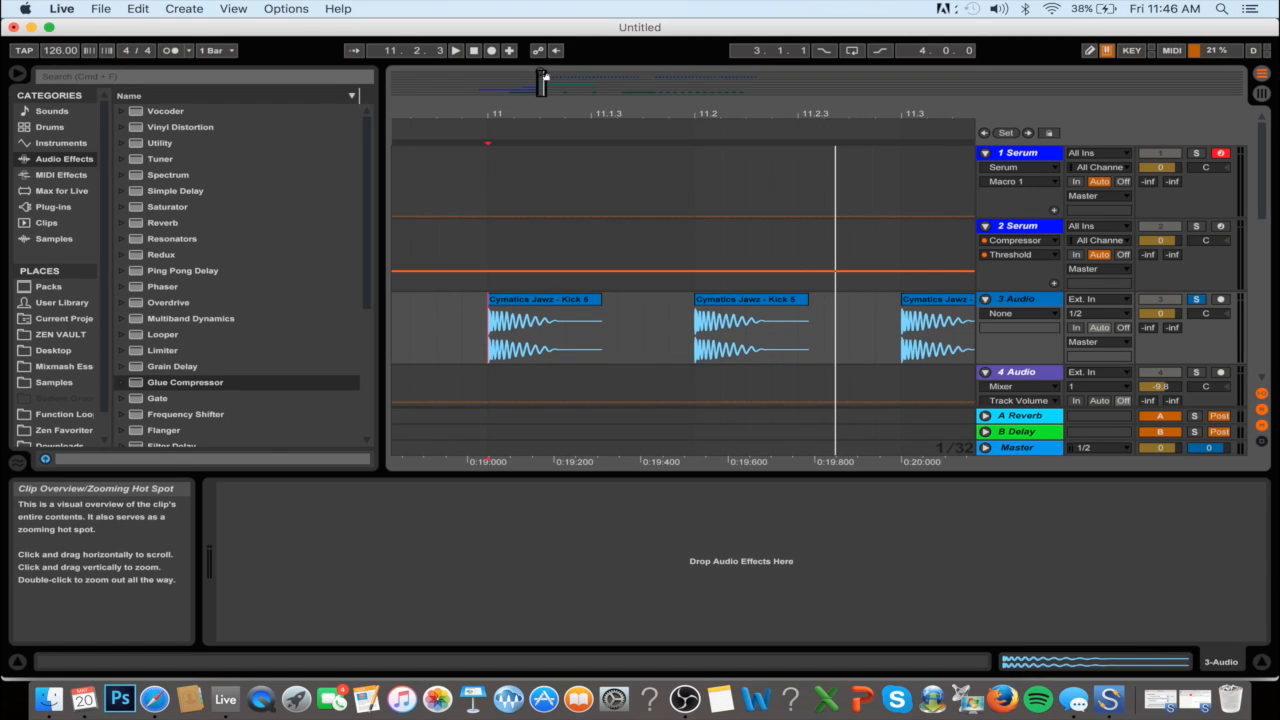
# Browse to the Kicks folder of the Cymatics - Jawz Samplepack Bonus in the ZEN VAULT library
pyautogui.click(76, 333)
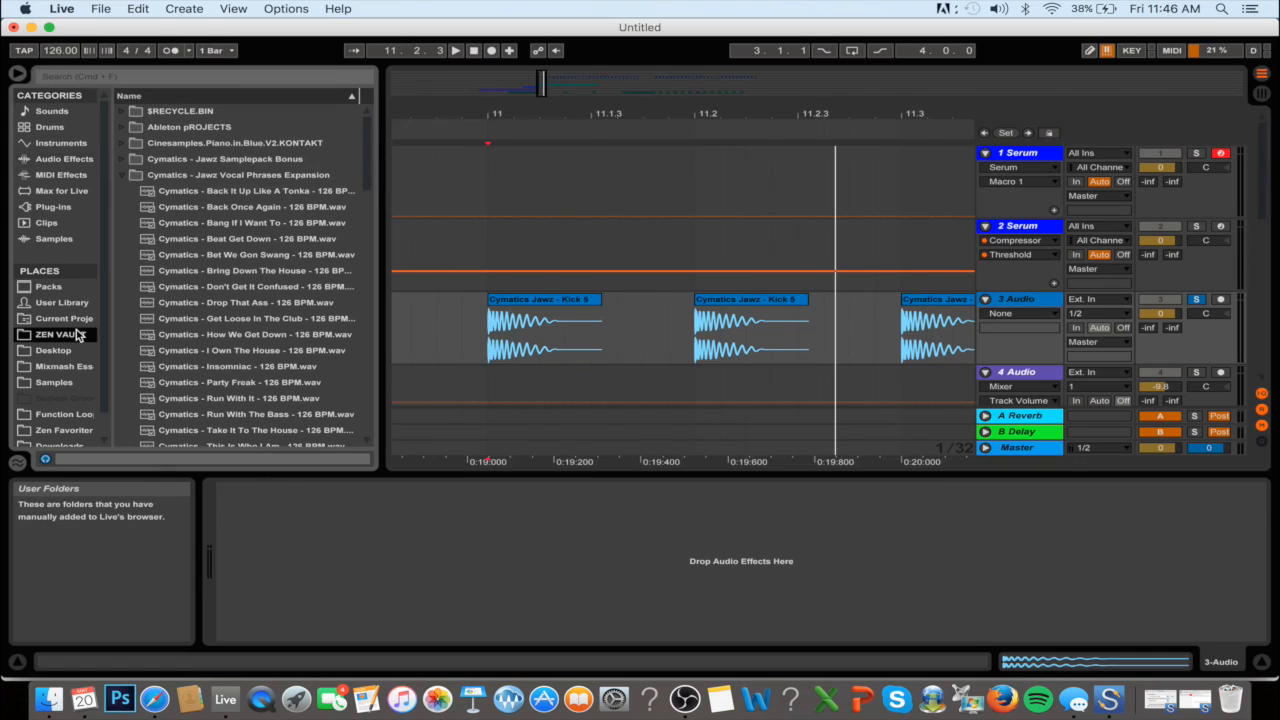
pyautogui.click(122, 161)
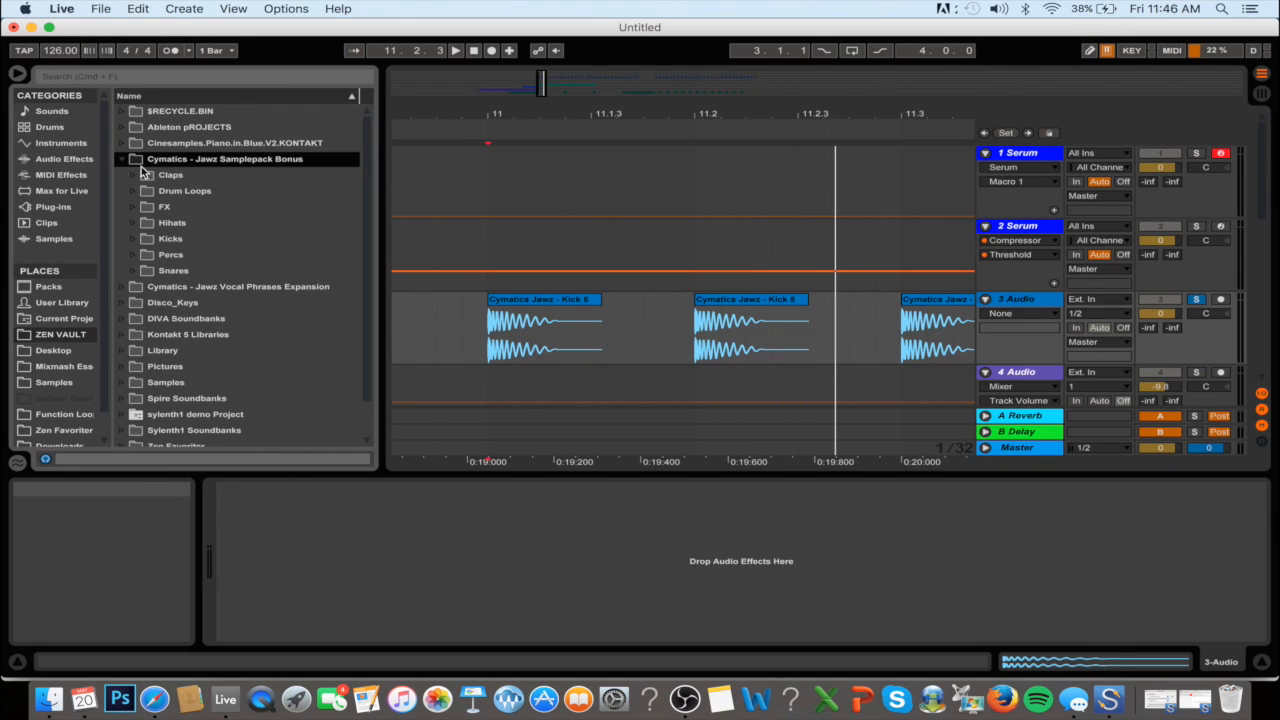
pyautogui.click(133, 239)
pyautogui.scroll(-5, 281, 261)
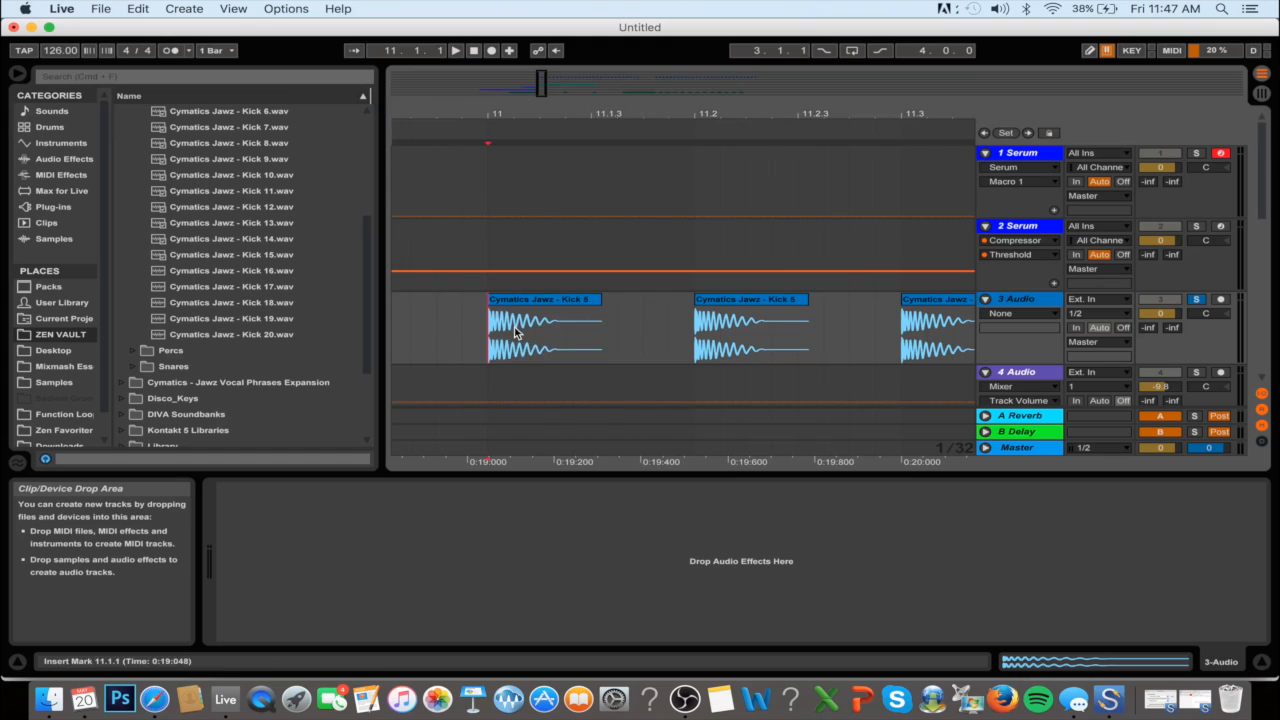
# Examine the transient and tail of the first kick clip's waveform at bar 11 by selecting portions of it
pyautogui.moveTo(490, 334)
pyautogui.mouseDown()
pyautogui.moveTo(655, 338)
pyautogui.moveTo(507, 343)
pyautogui.mouseUp()
pyautogui.click(540, 338)
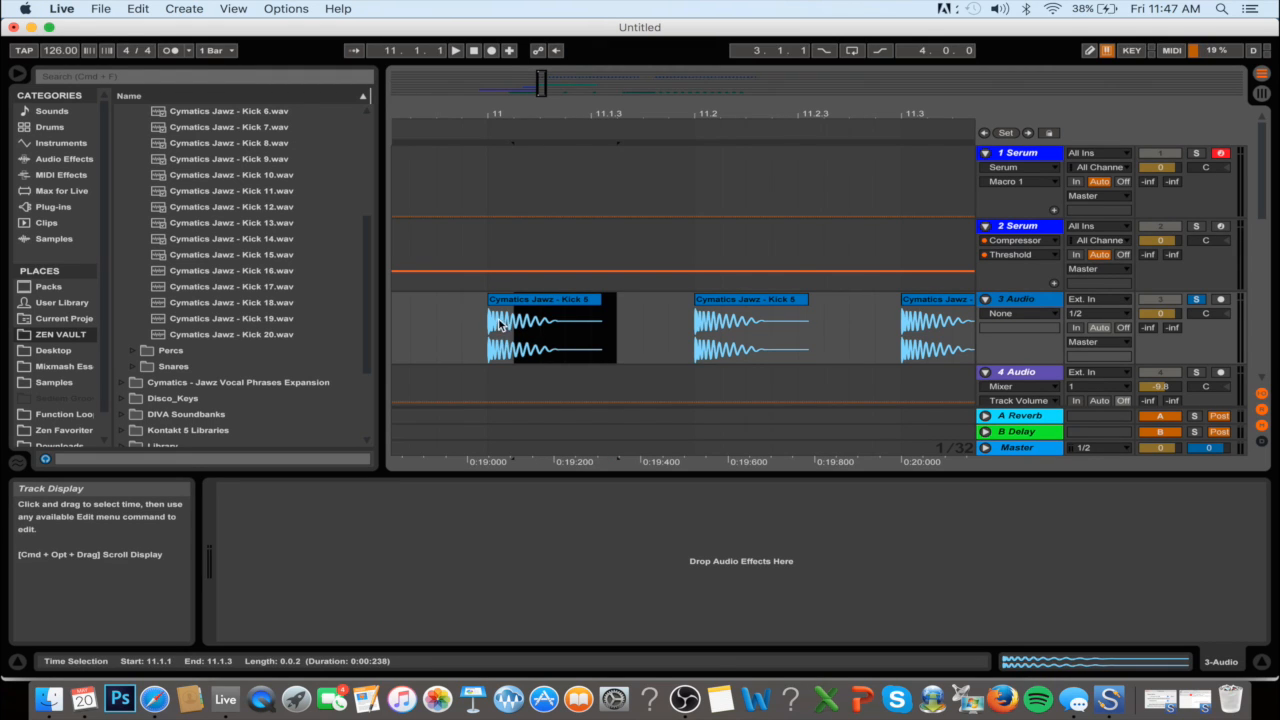
pyautogui.click(502, 322)
pyautogui.moveTo(502, 322); pyautogui.dragTo(608, 320)
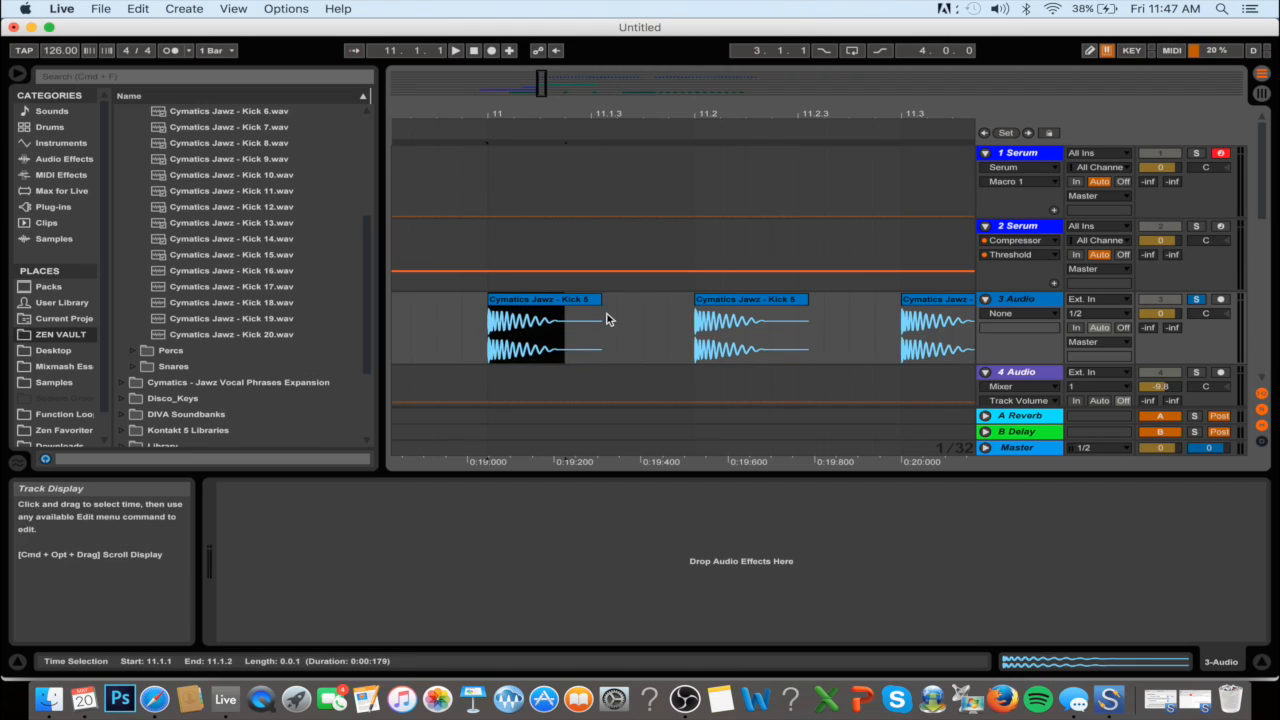
pyautogui.click(602, 318)
# Preview the kick samples from Cymatics Jawz - Kick 16 back to Kick 13
pyautogui.click(265, 270)
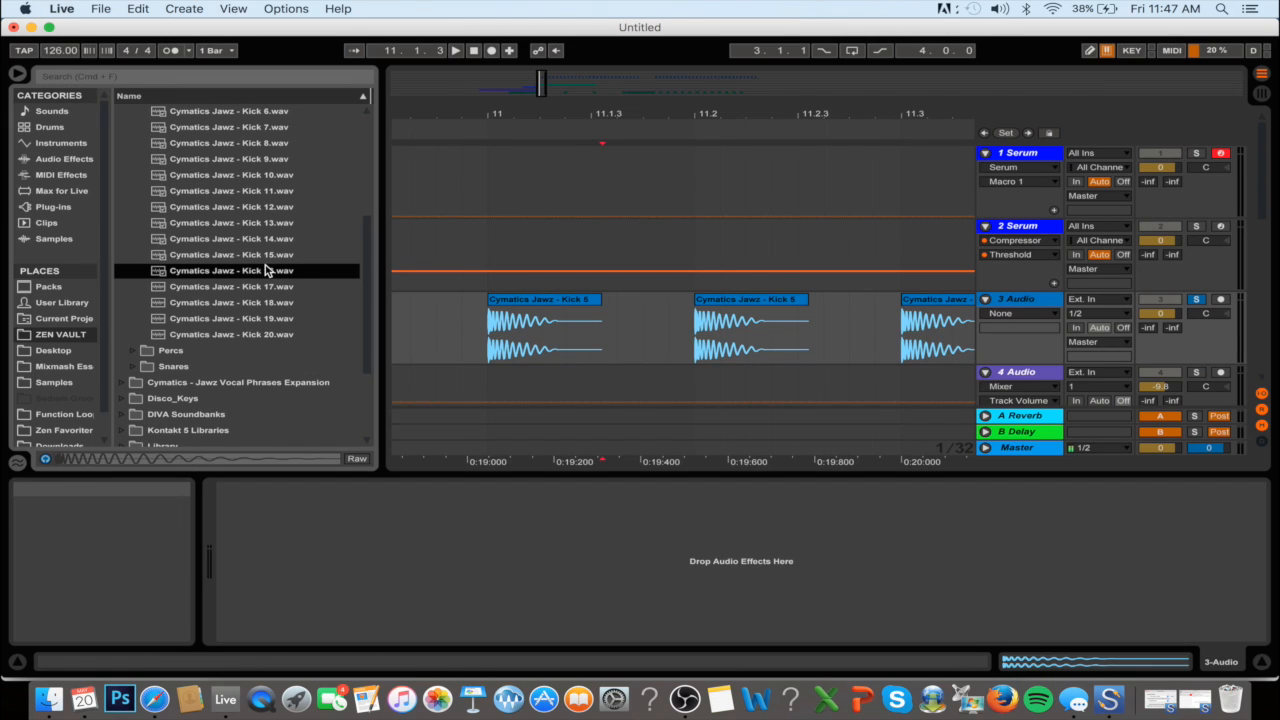
pyautogui.press('Up')
pyautogui.press('Up')
pyautogui.press('Up')
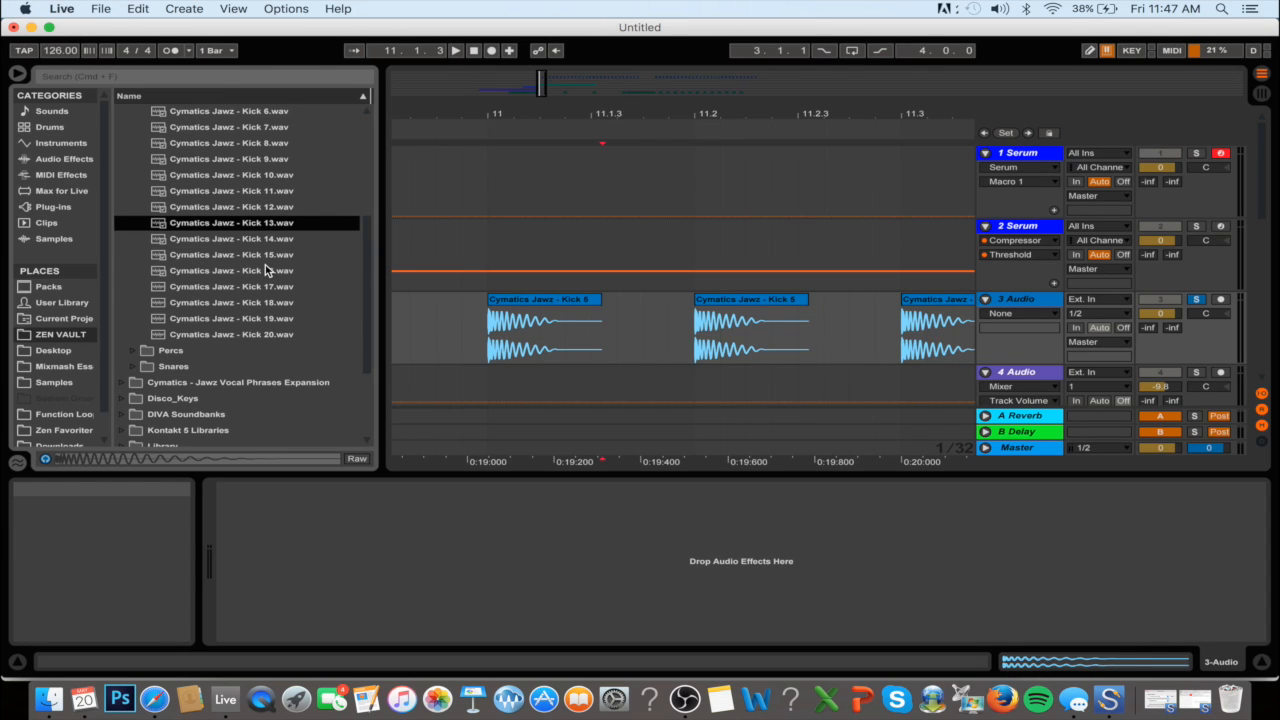
pyautogui.scroll(2, 265, 264)
pyautogui.click(488, 314)
pyautogui.scroll(9, 315, 252)
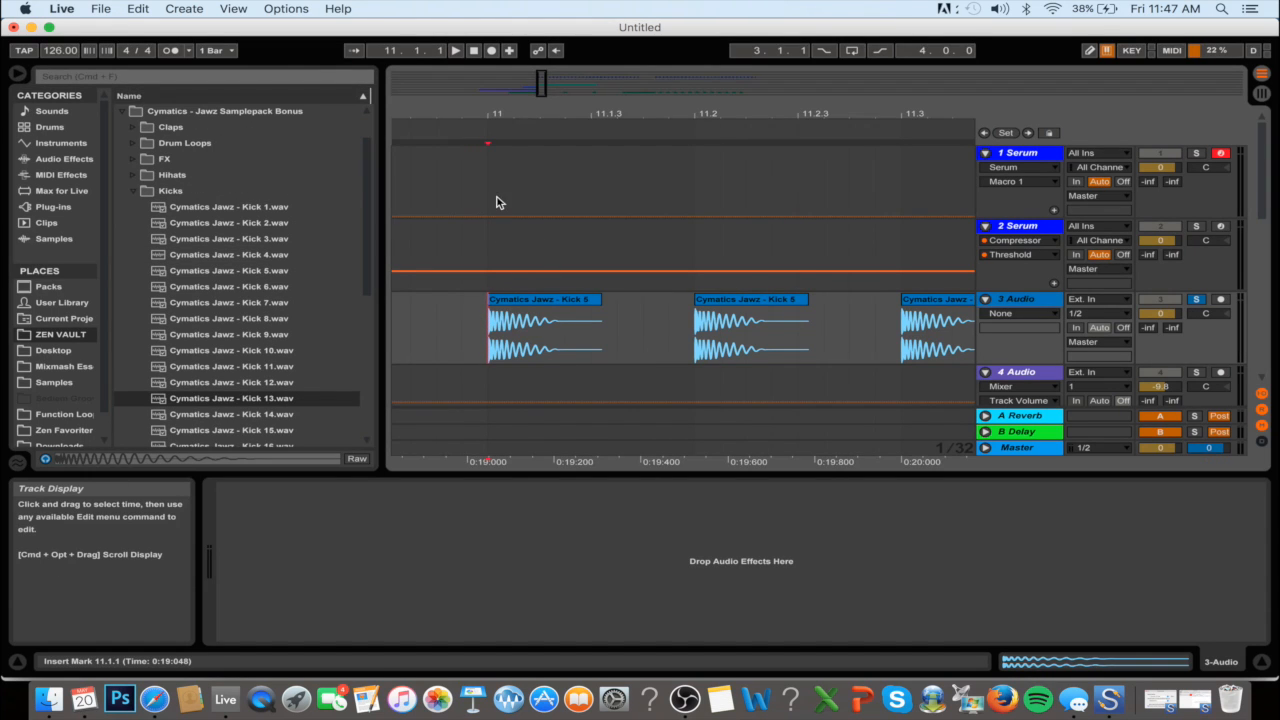
pyautogui.moveTo(492, 200); pyautogui.dragTo(687, 197)
pyautogui.press('super+shift+m')
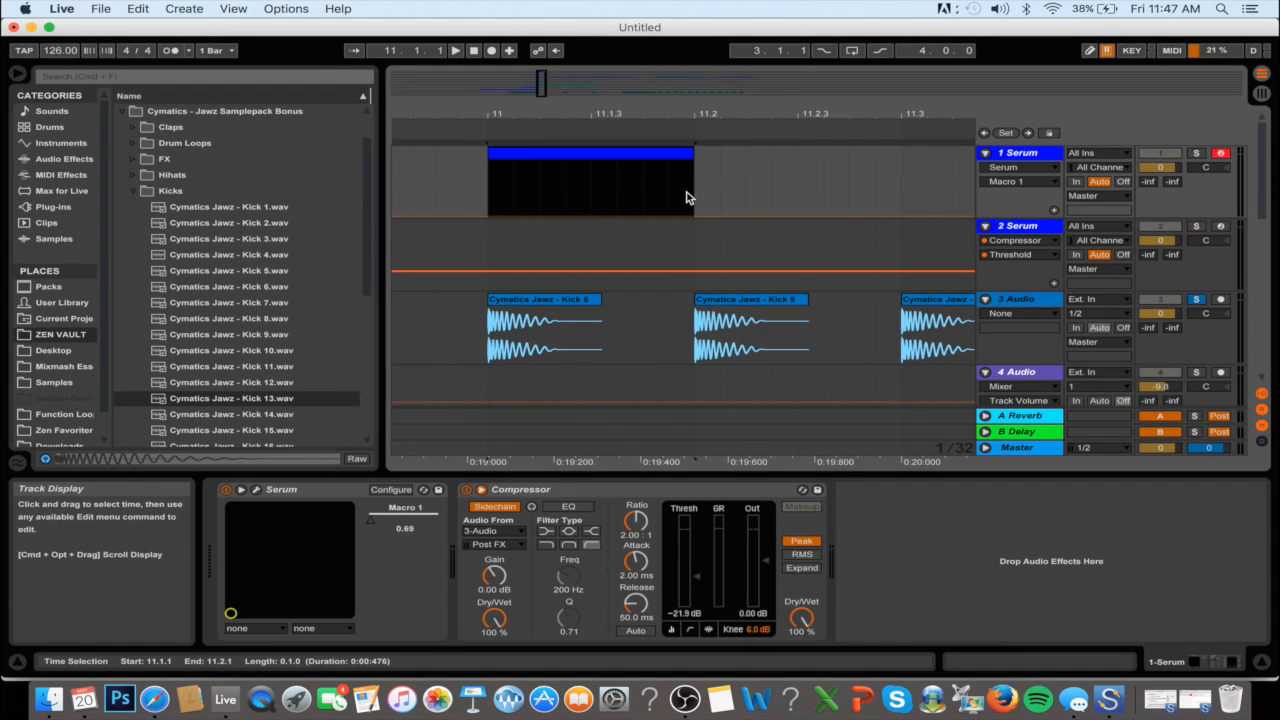
pyautogui.doubleClick(626, 158)
pyautogui.moveTo(921, 189); pyautogui.dragTo(493, 185)
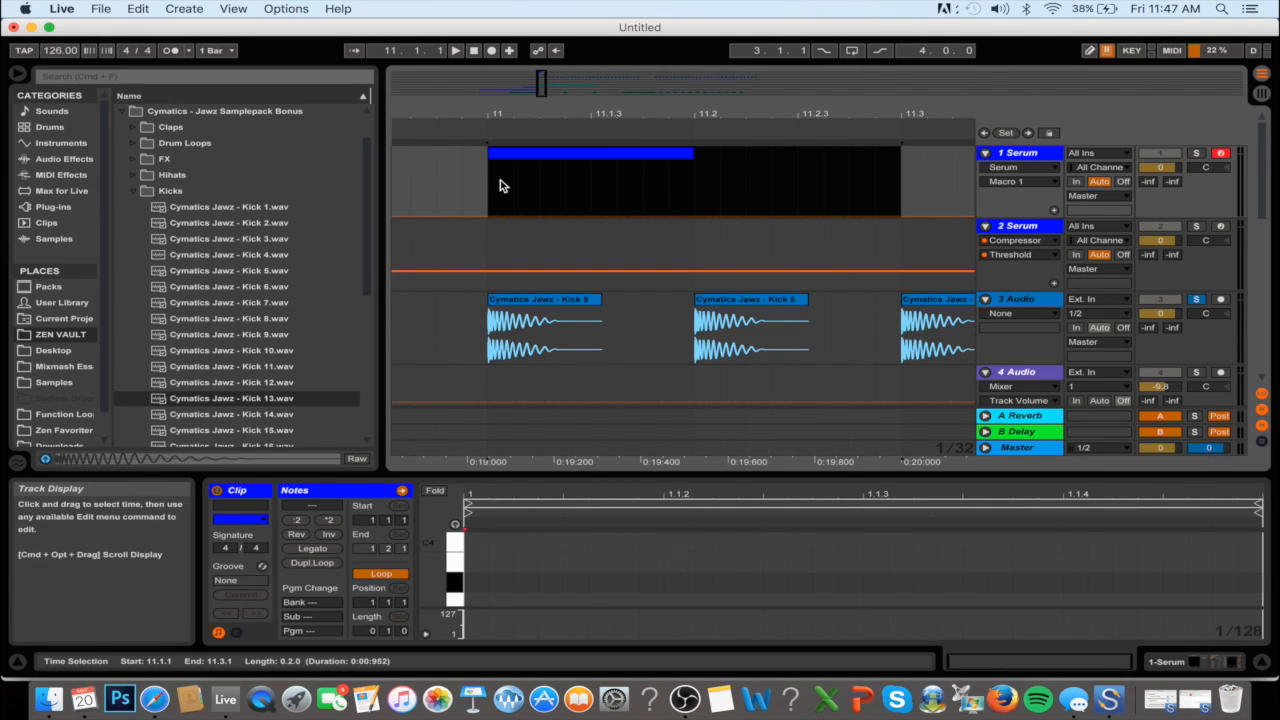
pyautogui.click(655, 157)
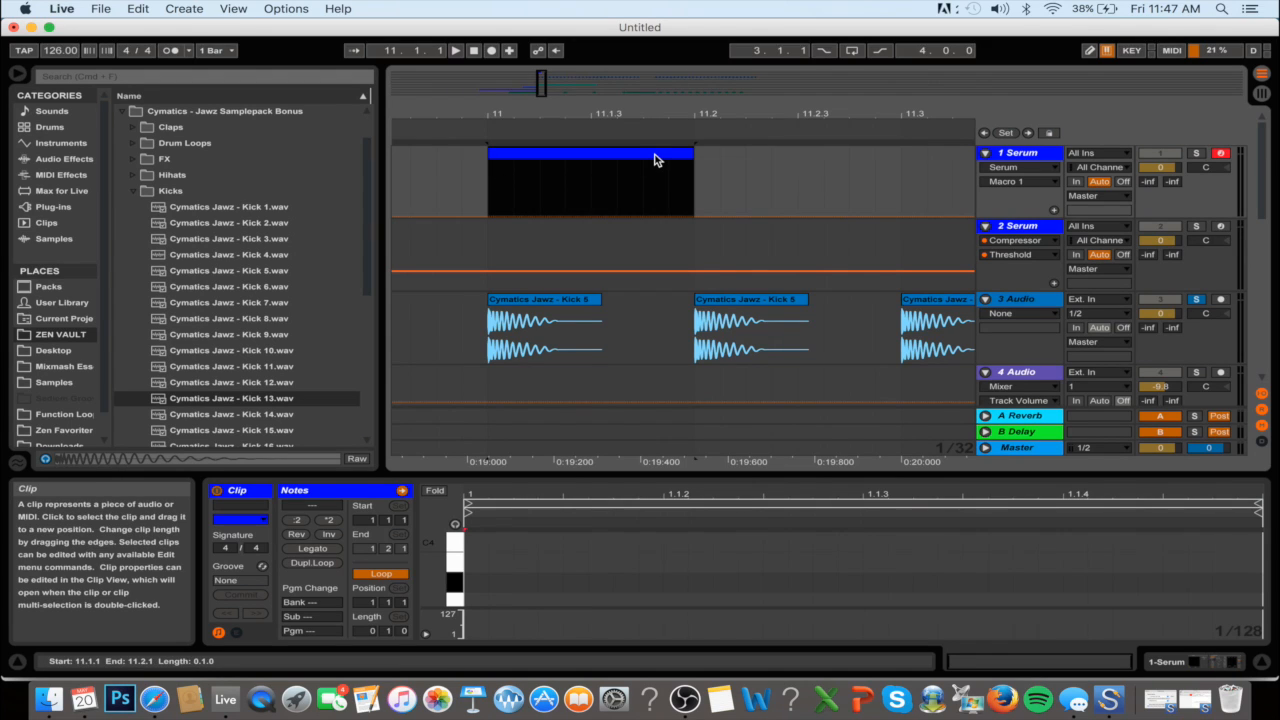
pyautogui.press('Delete')
# Create an empty one-bar MIDI clip at bar 11 on the 1 Serum track and enlarge its note editor
pyautogui.moveTo(491, 174); pyautogui.dragTo(906, 184)
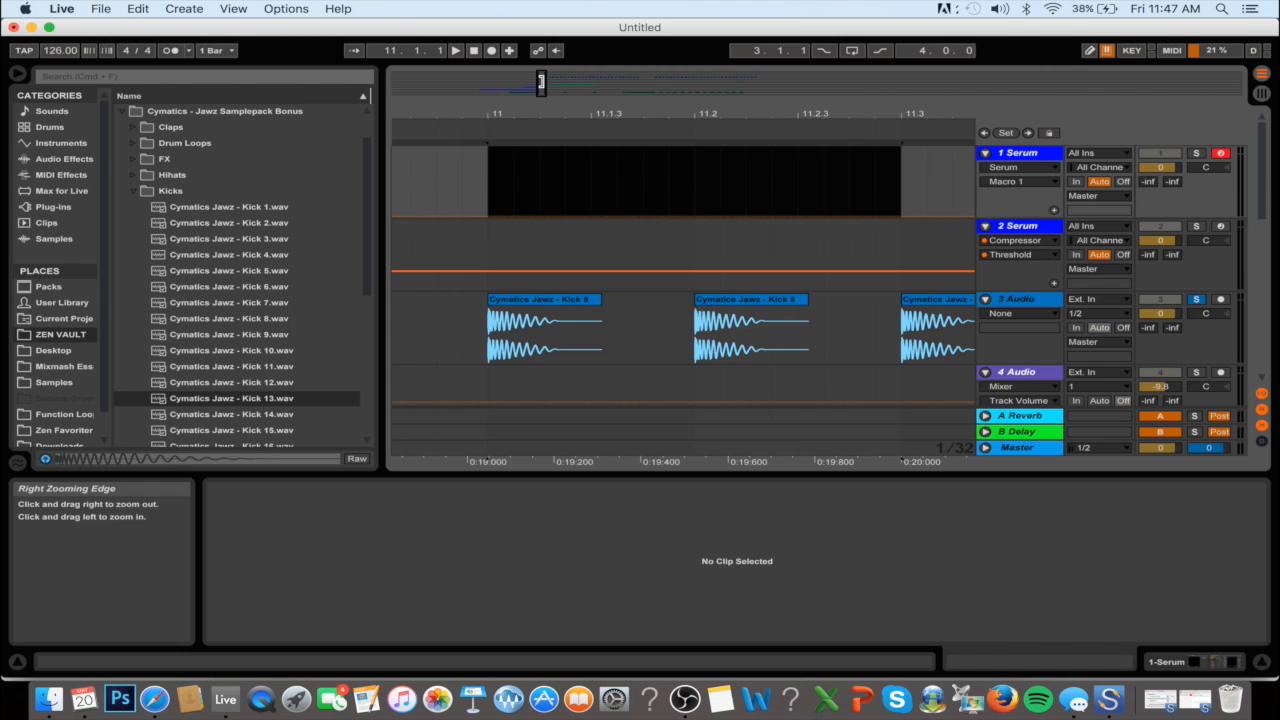
pyautogui.moveTo(541, 84); pyautogui.dragTo(536, 95)
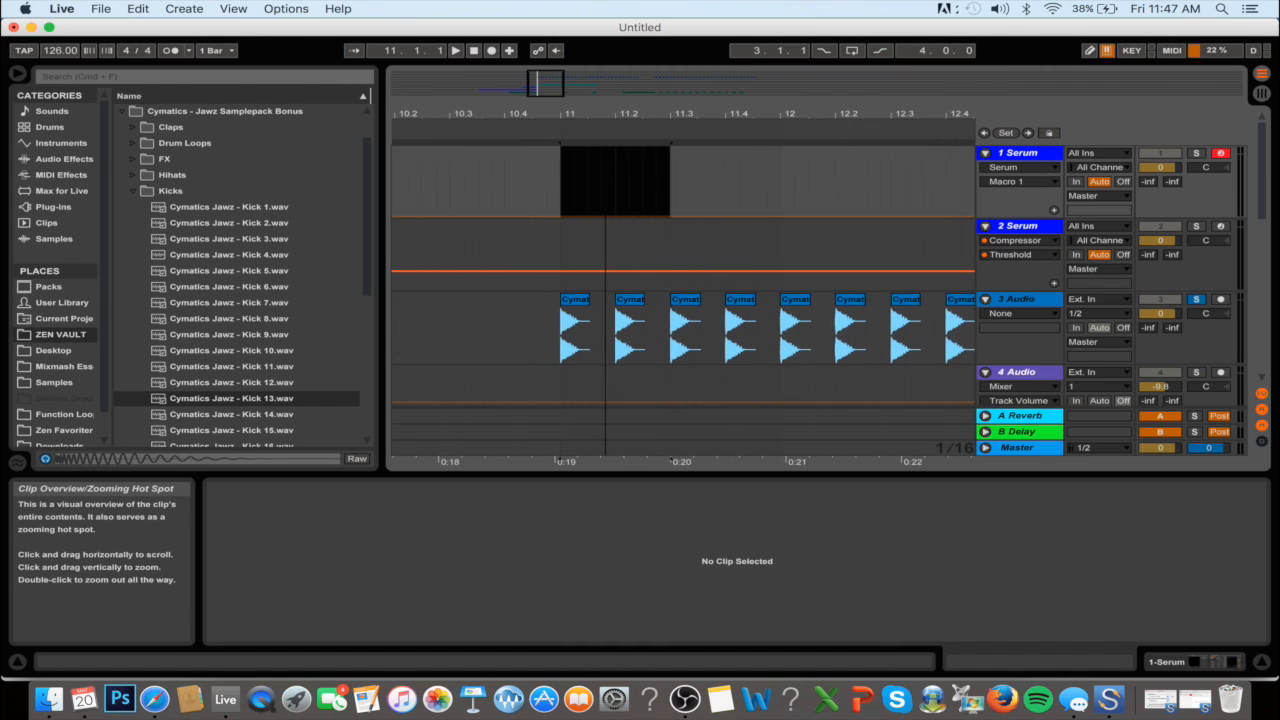
pyautogui.click(778, 190)
pyautogui.moveTo(778, 190); pyautogui.dragTo(563, 197)
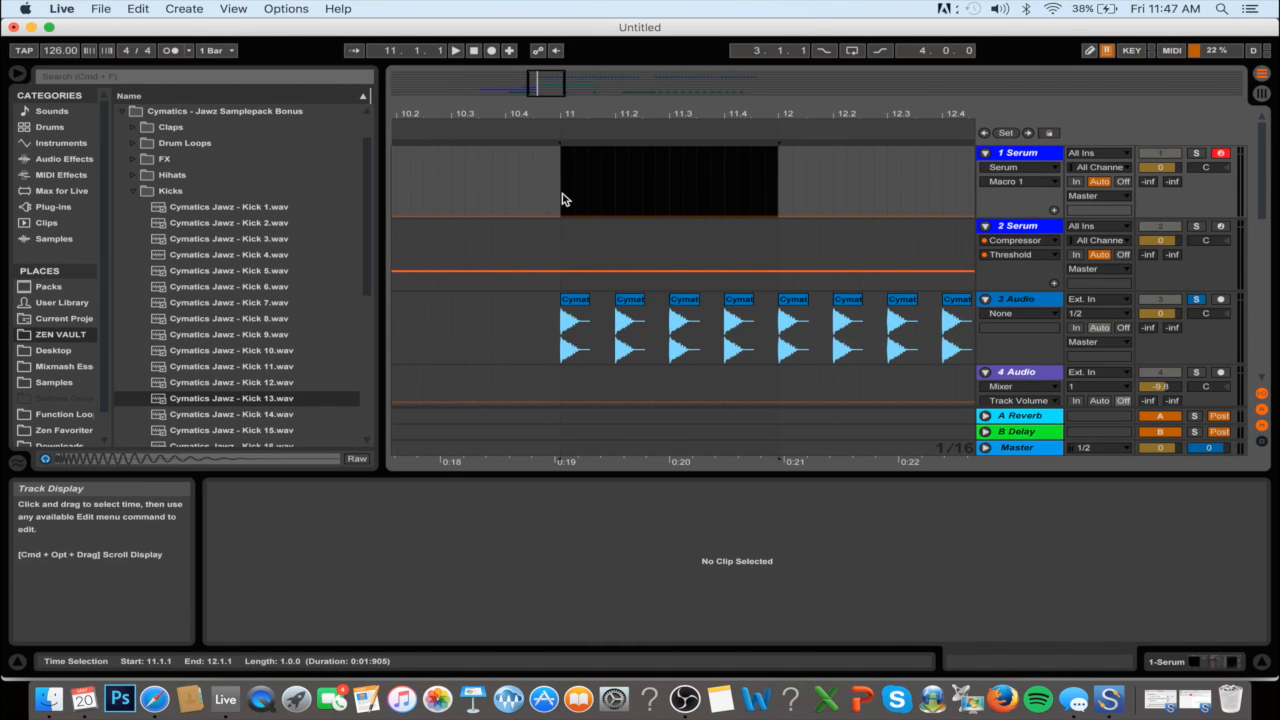
pyautogui.press('super+shift+m')
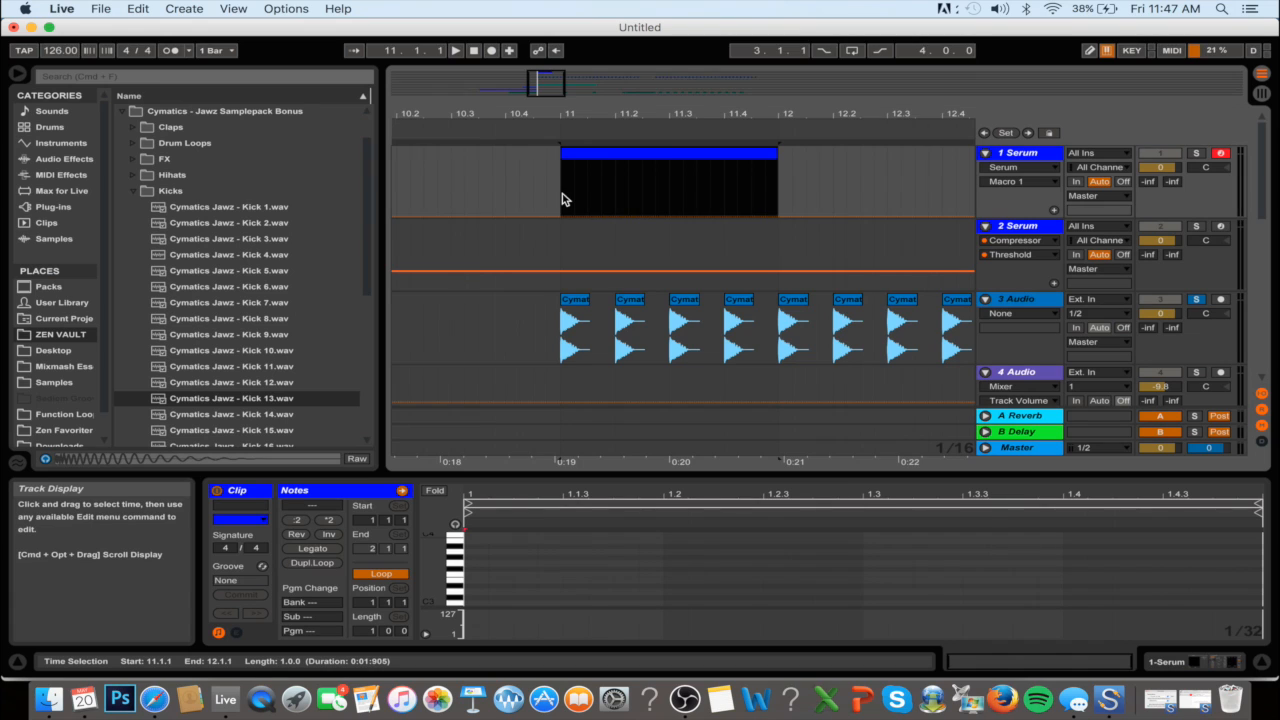
pyautogui.doubleClick(650, 155)
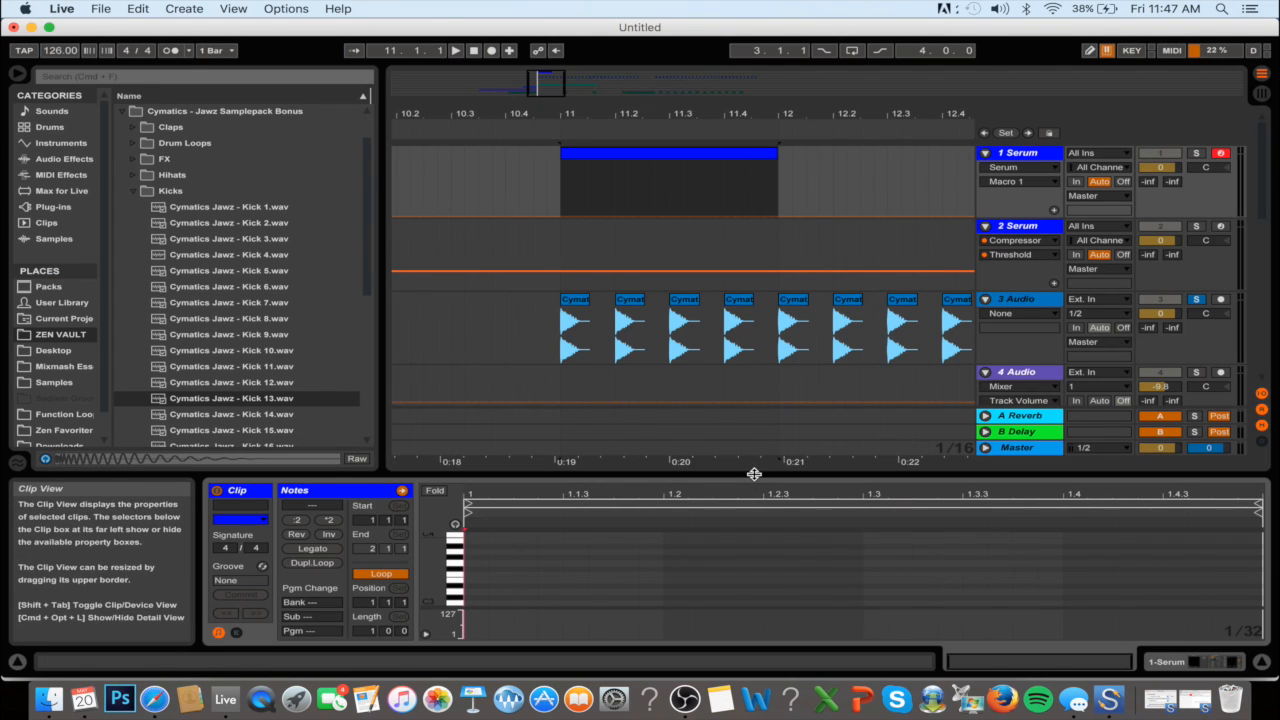
pyautogui.moveTo(754, 474); pyautogui.dragTo(723, 211)
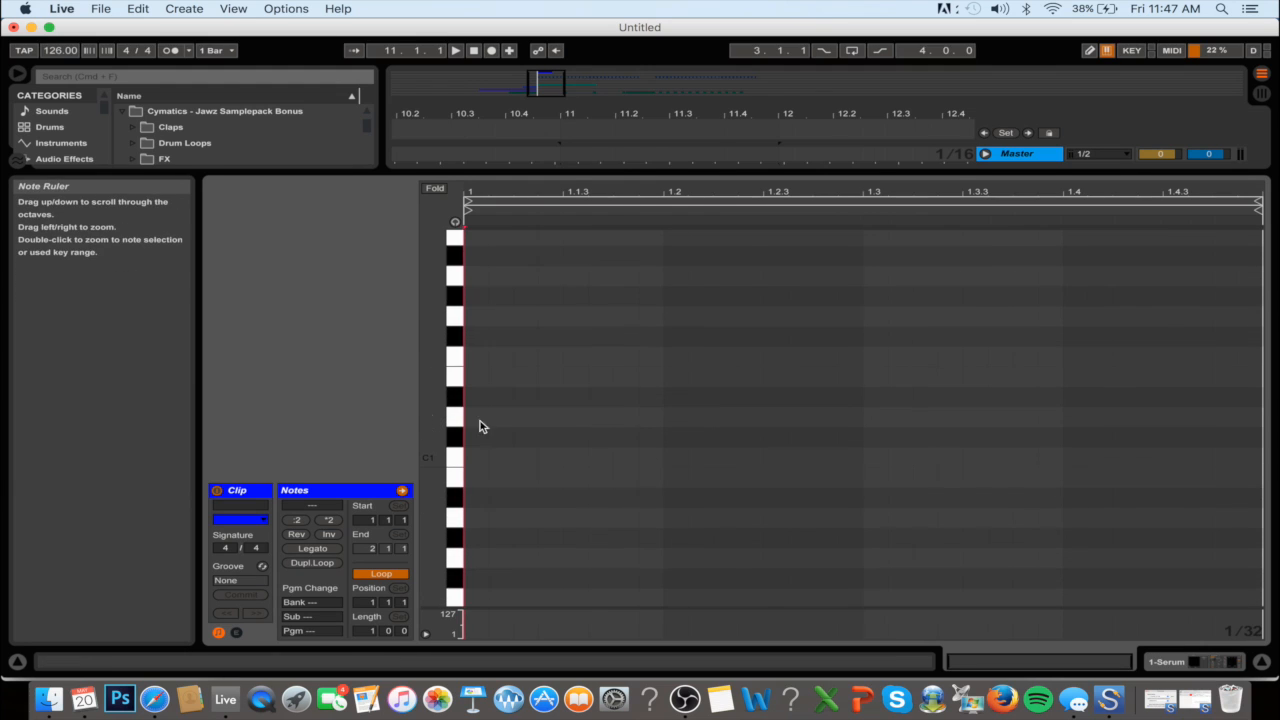
# Add a sixteenth-long G1 note at the start of the clip, play it and transpose it up one octave to G2
pyautogui.doubleClick(480, 316)
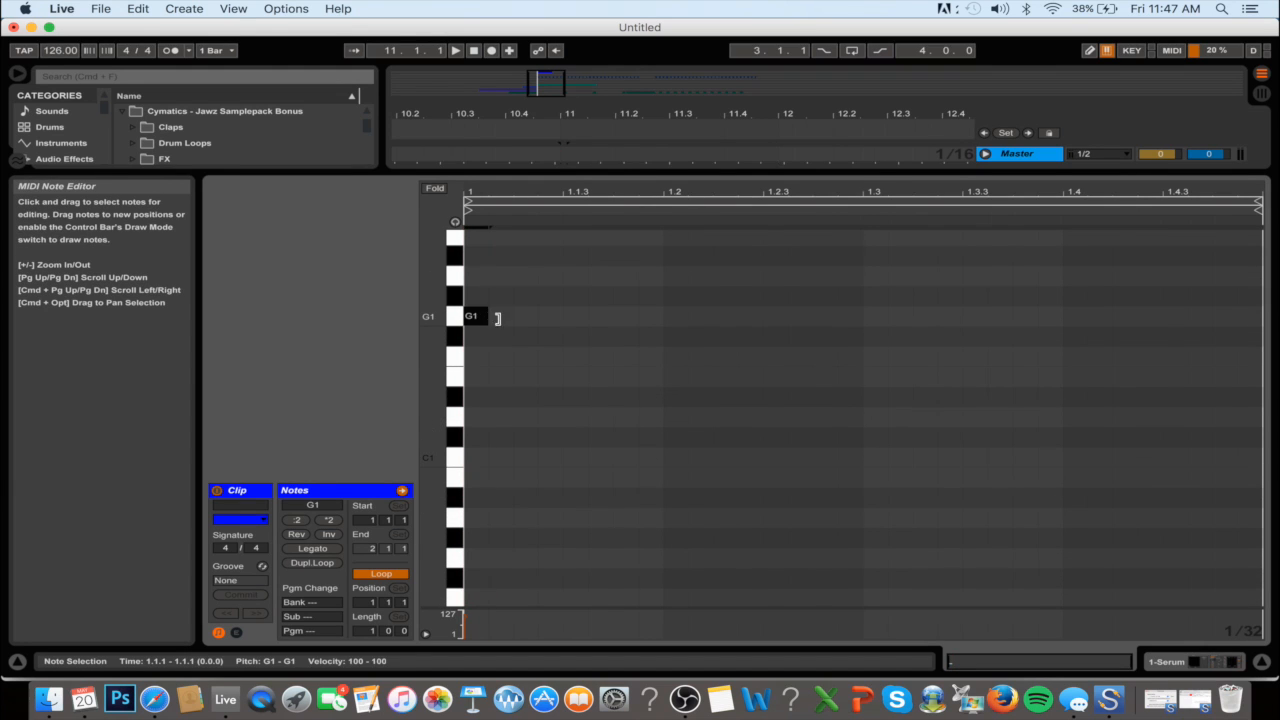
pyautogui.moveTo(497, 318); pyautogui.dragTo(514, 319)
pyautogui.press('space')
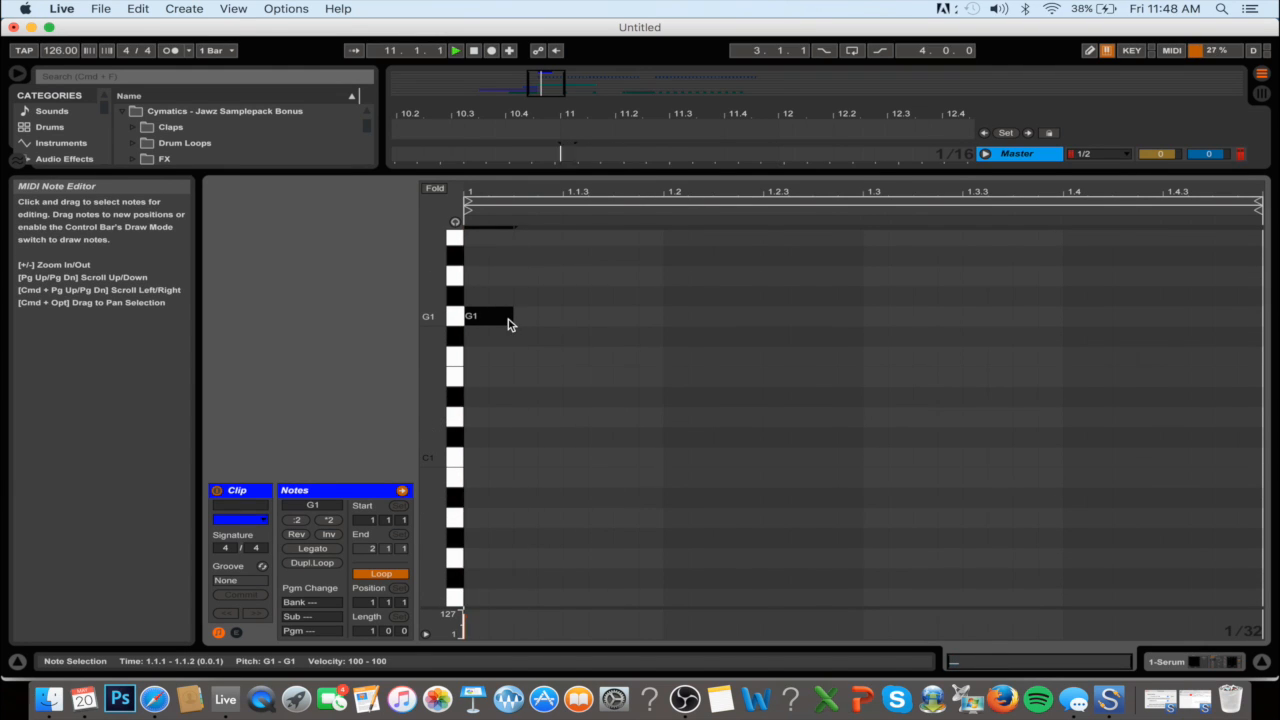
pyautogui.hotkey('shift', 'Up')
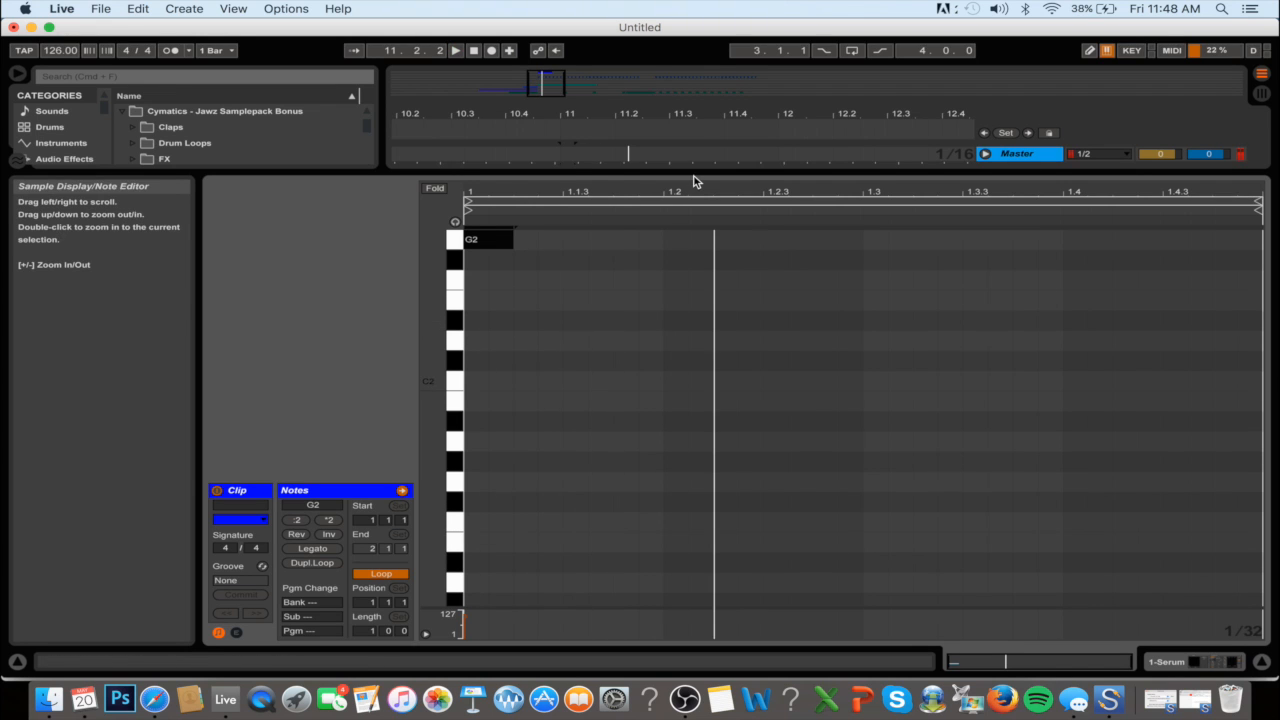
# Shrink the note editor, solo the 1 Serum track and play its new clip from bar 11
pyautogui.moveTo(703, 174); pyautogui.dragTo(686, 680)
pyautogui.scroll(2, 1199, 167)
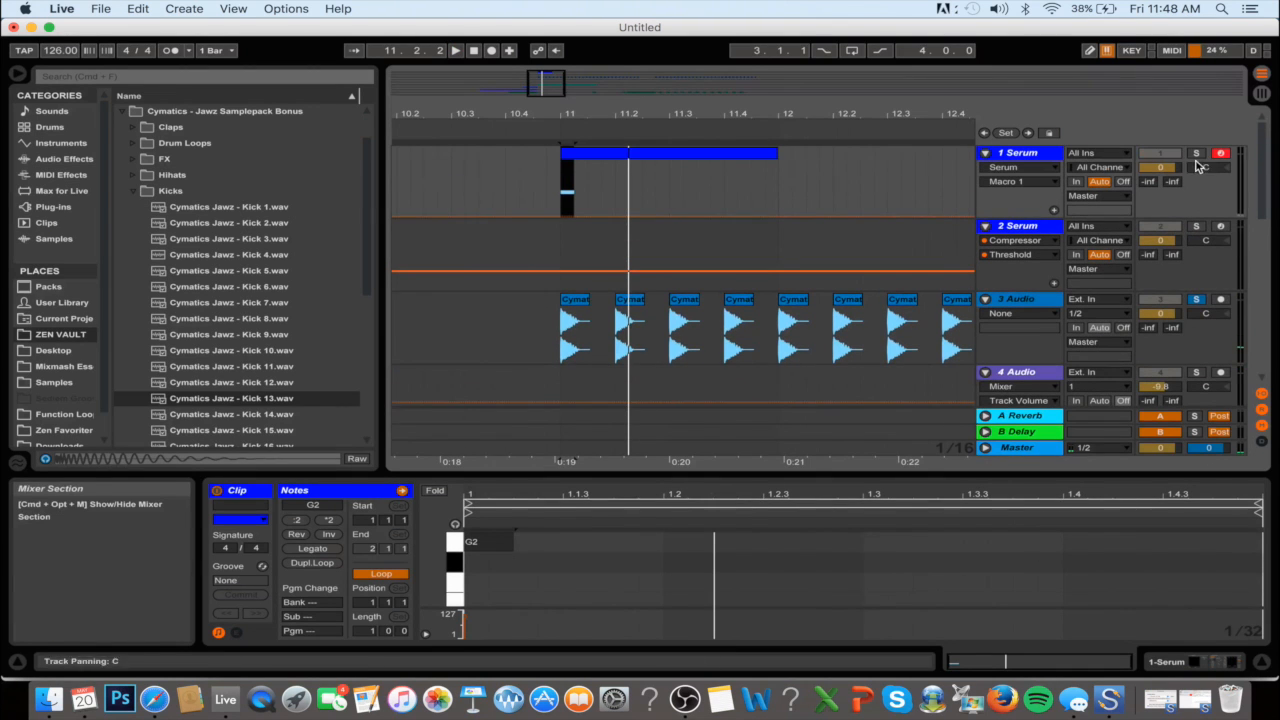
pyautogui.click(1196, 154)
pyautogui.press('space')
pyautogui.press('space')
pyautogui.click(610, 164)
pyautogui.click(612, 155)
pyautogui.press('space')
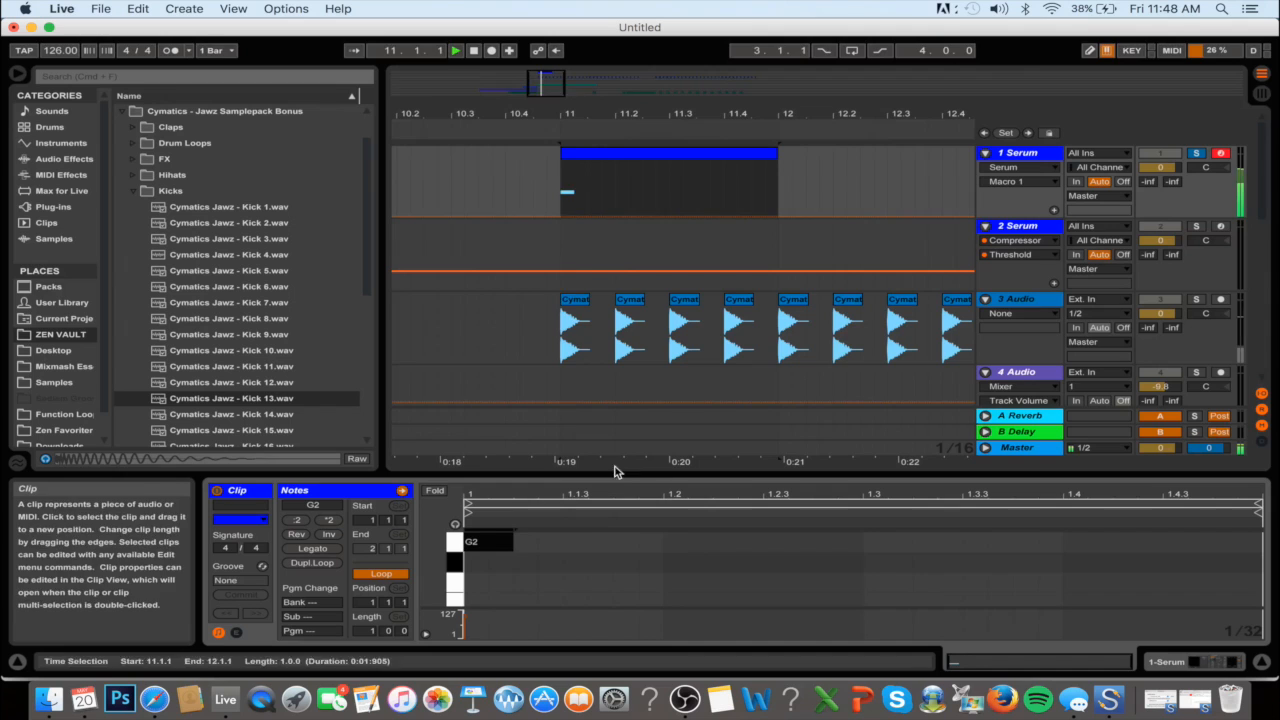
# Stop playback, enlarge the note editor and transpose the G2 note down one octave to G1
pyautogui.press('space')
pyautogui.moveTo(625, 473); pyautogui.dragTo(550, 268)
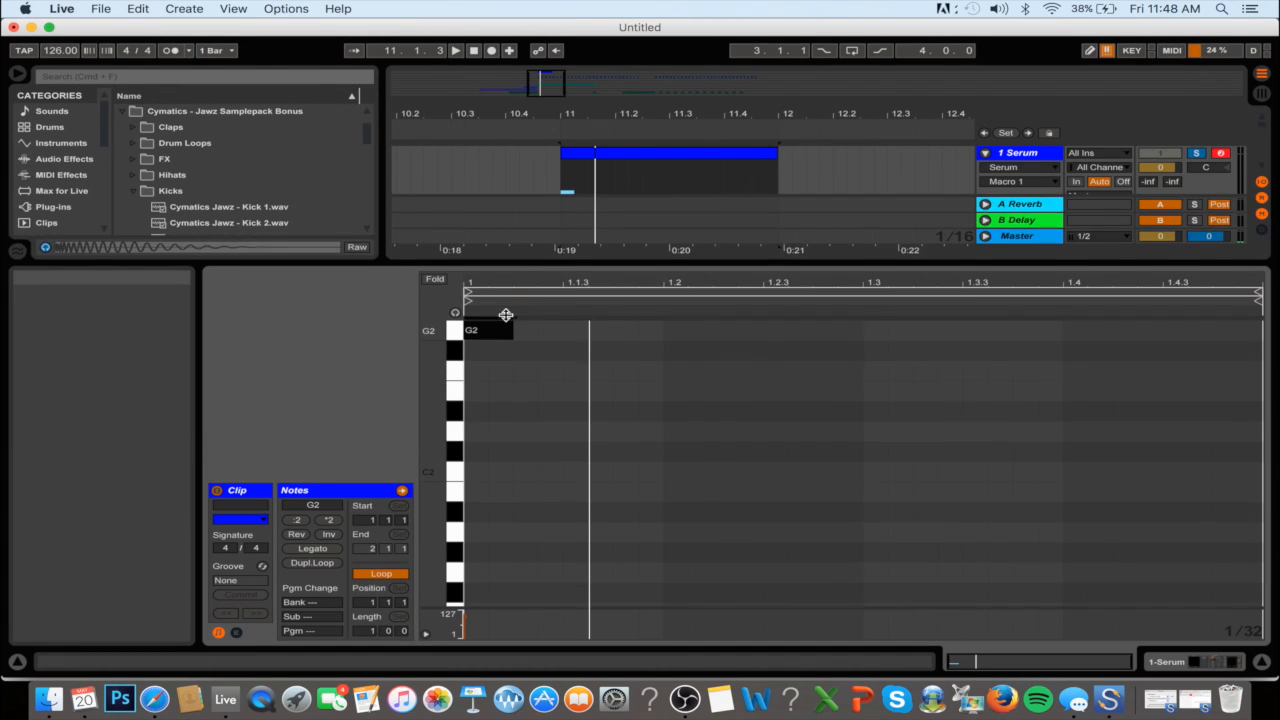
pyautogui.moveTo(506, 315); pyautogui.dragTo(500, 327)
pyautogui.moveTo(440, 392); pyautogui.dragTo(440, 464)
pyautogui.click(562, 480)
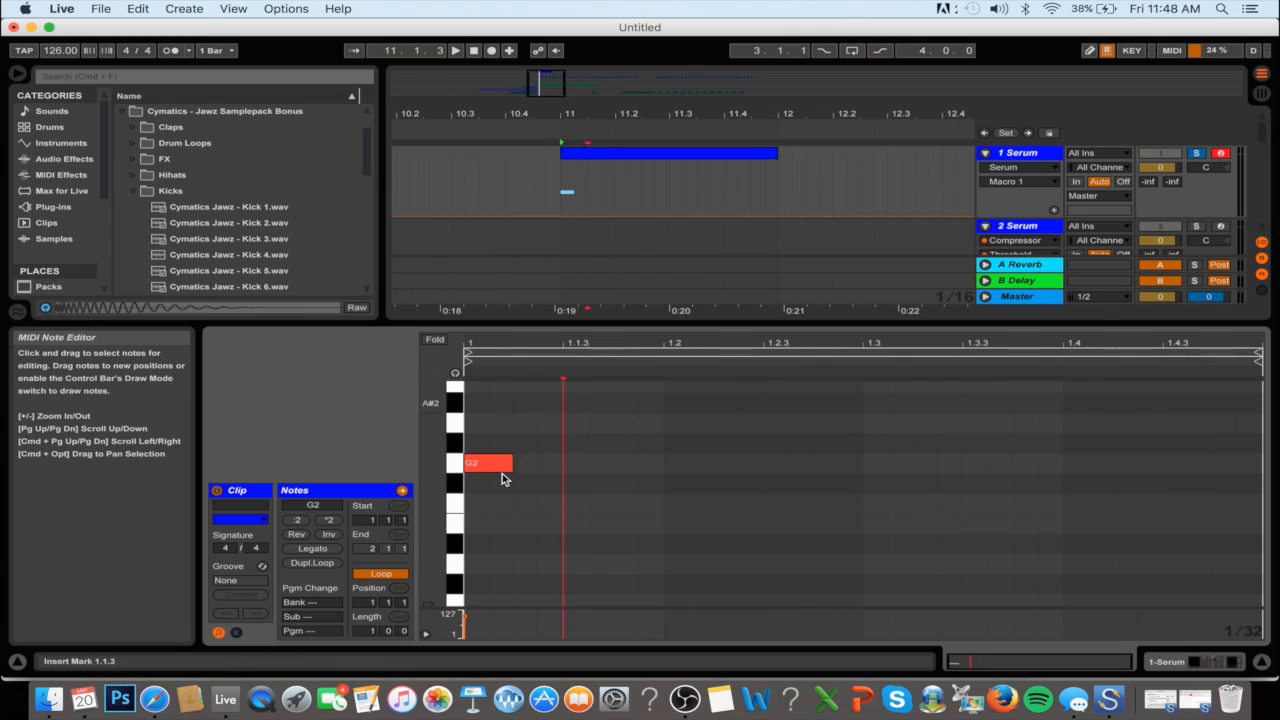
pyautogui.click(501, 469)
pyautogui.hotkey('shift', 'Down')
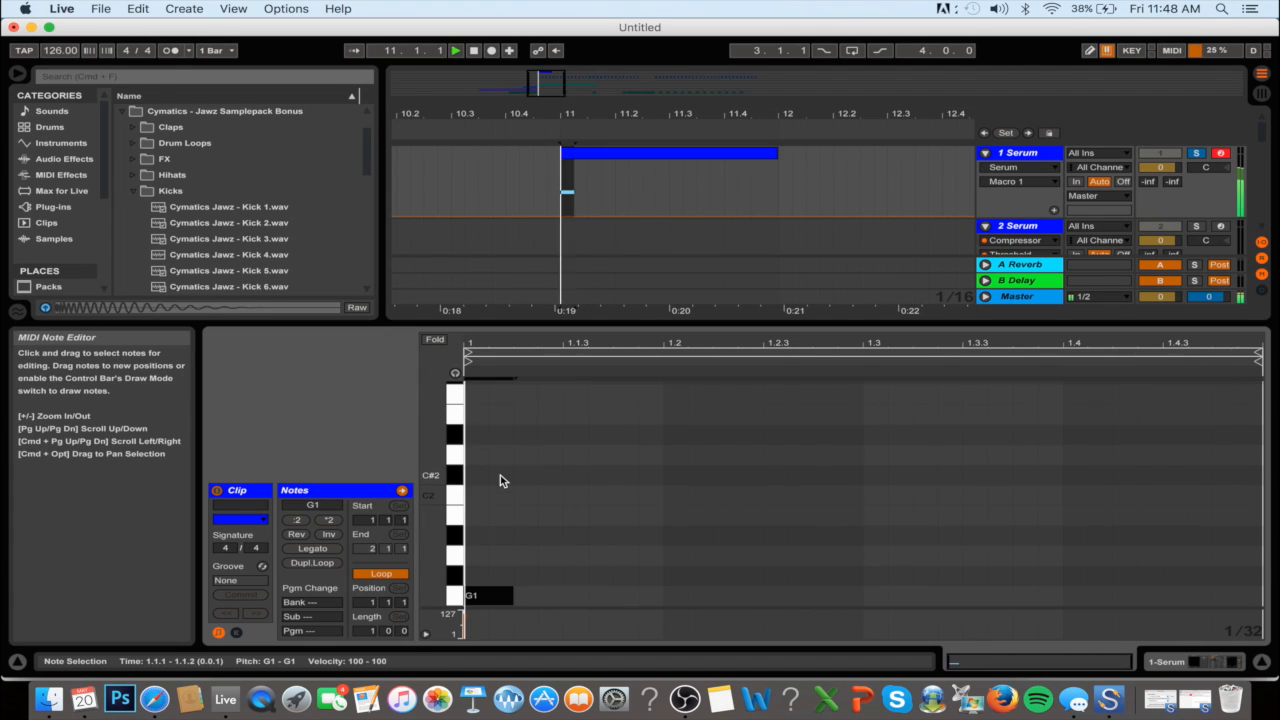
# Duplicate the opening G1 note to 1.1.3 and place a further copy as G#1 at 1.2.3, checking it by playback
pyautogui.press('super+d')
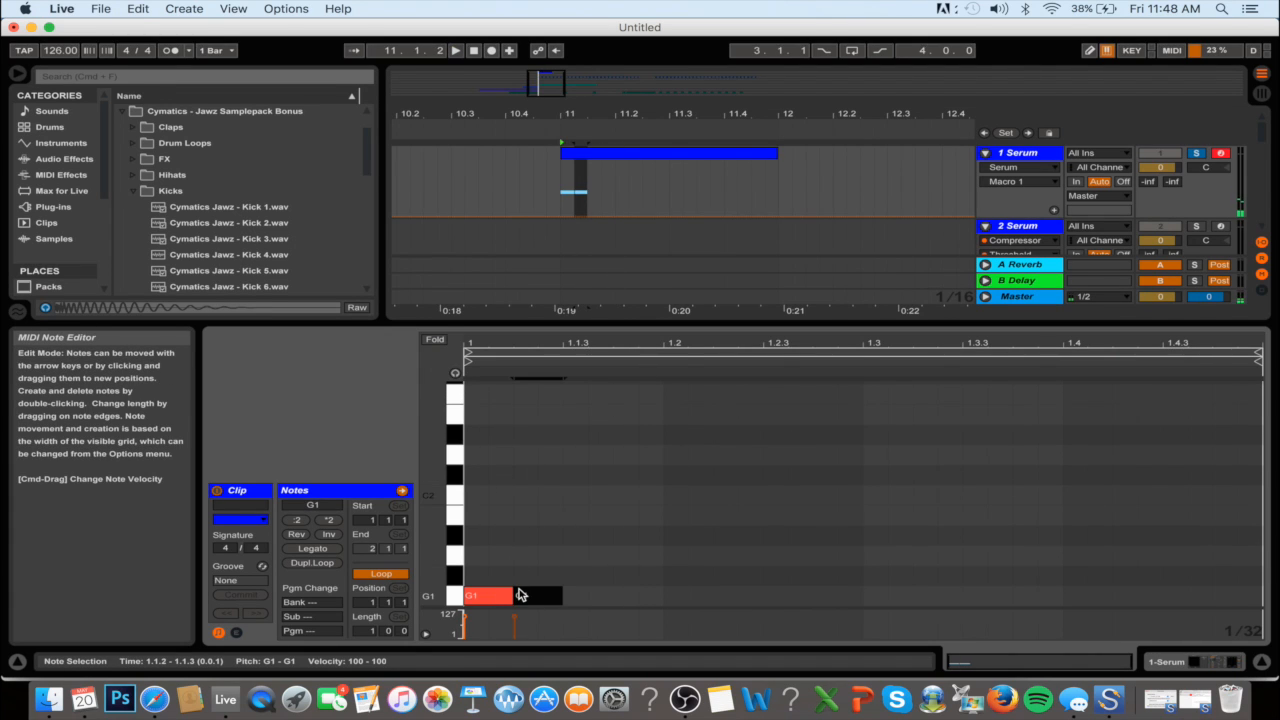
pyautogui.moveTo(522, 594); pyautogui.dragTo(836, 541)
pyautogui.press('super+d')
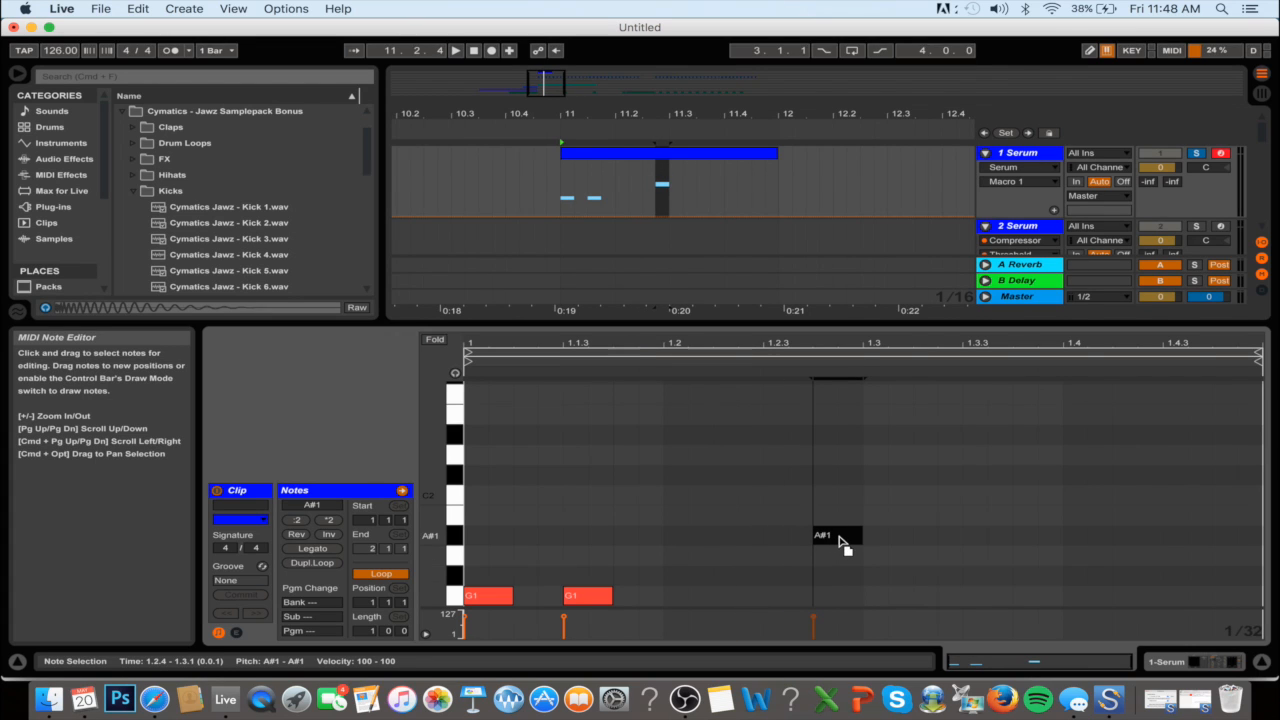
pyautogui.press('space')
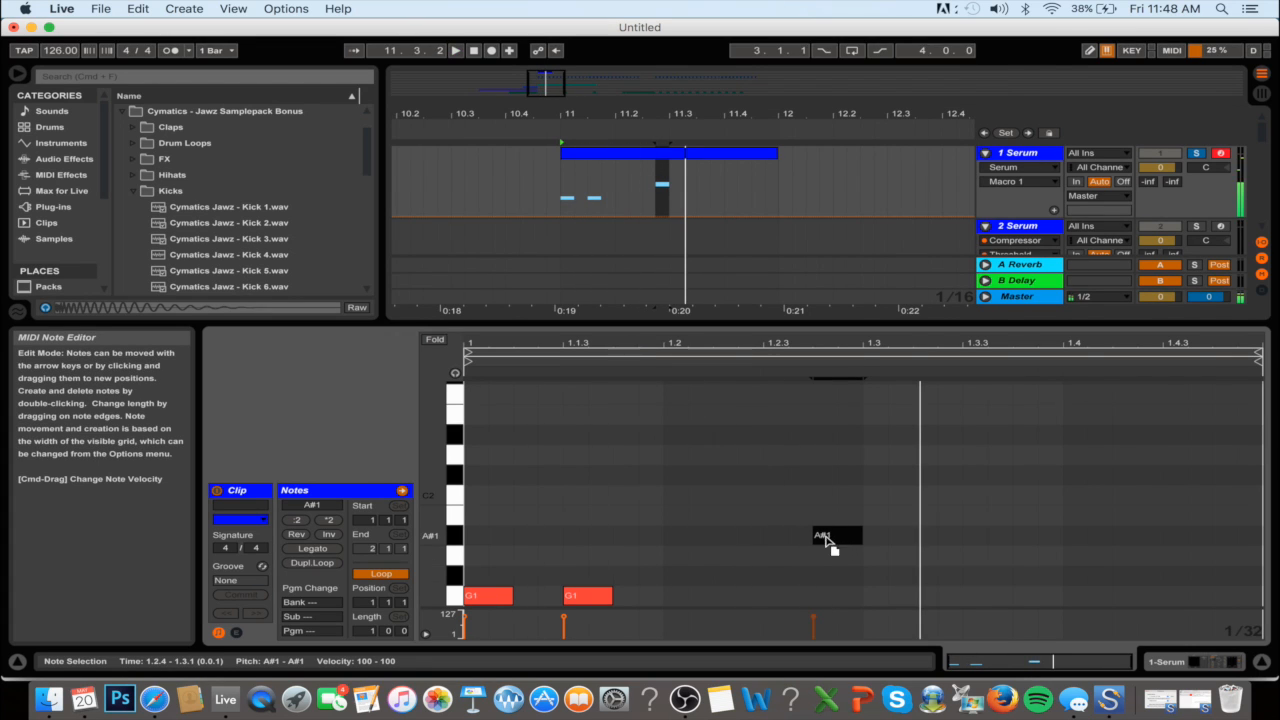
pyautogui.moveTo(829, 540); pyautogui.dragTo(778, 577)
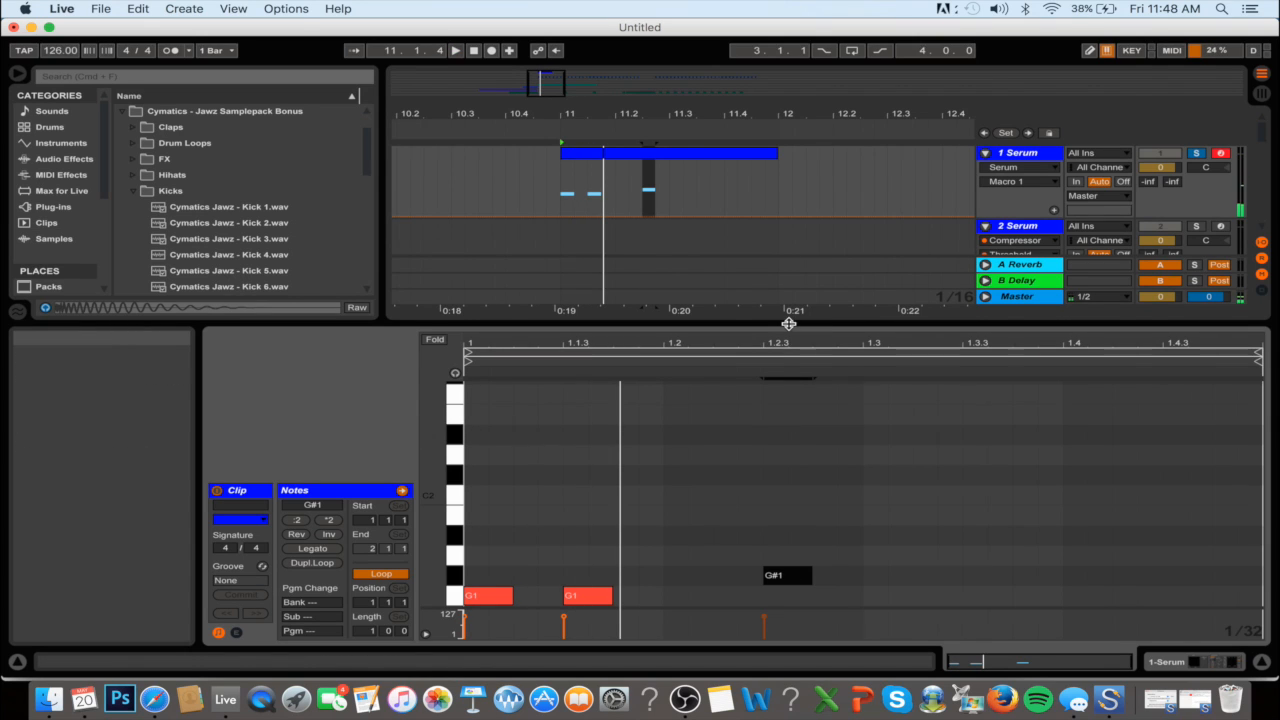
# Enlarge the note editor further and try nudging the G#1 note at 1.2.3 one grid step later and back
pyautogui.moveTo(789, 323); pyautogui.dragTo(783, 261)
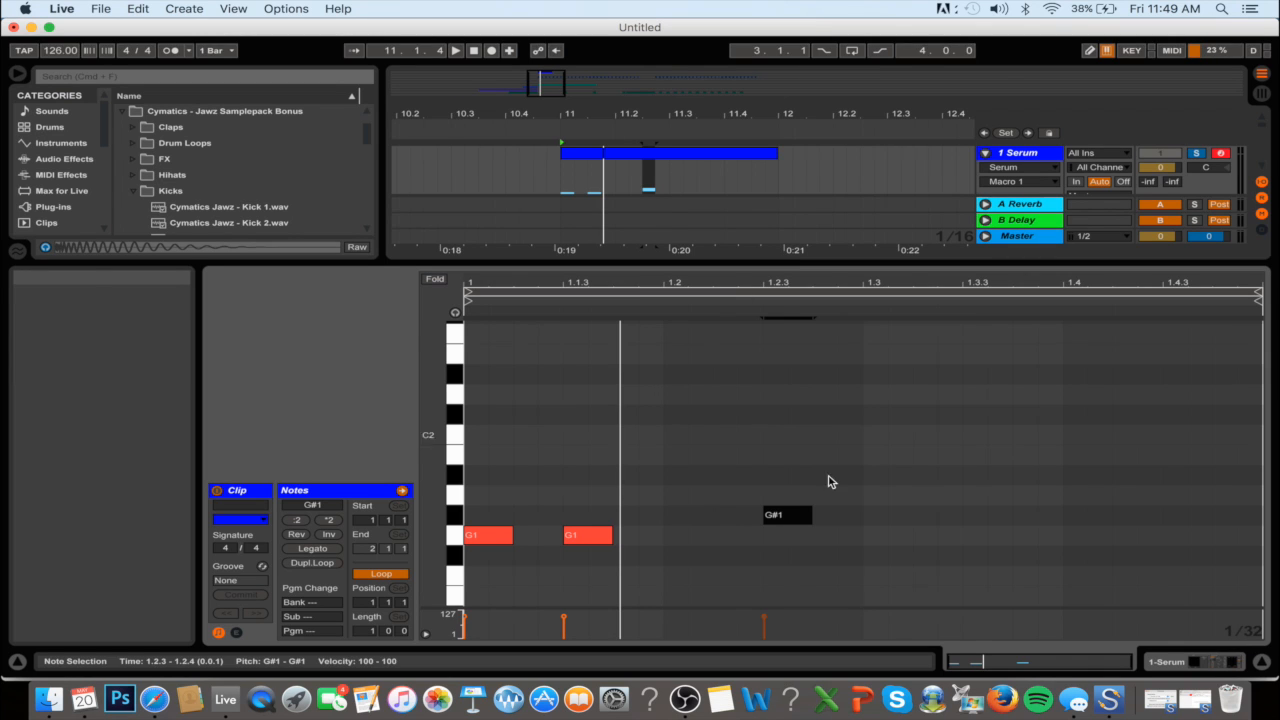
pyautogui.moveTo(775, 516)
pyautogui.mouseDown()
pyautogui.moveTo(727, 542)
pyautogui.moveTo(770, 503)
pyautogui.mouseUp()
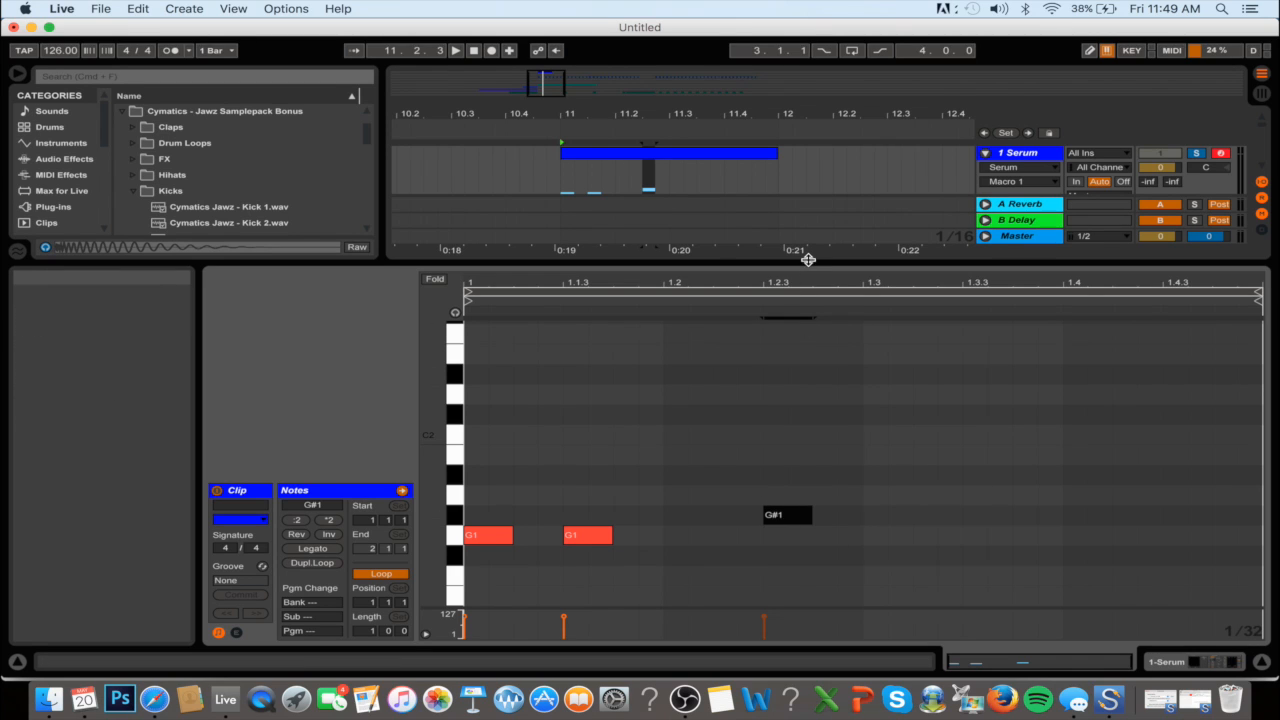
pyautogui.moveTo(808, 262); pyautogui.dragTo(803, 217)
pyautogui.click(600, 494)
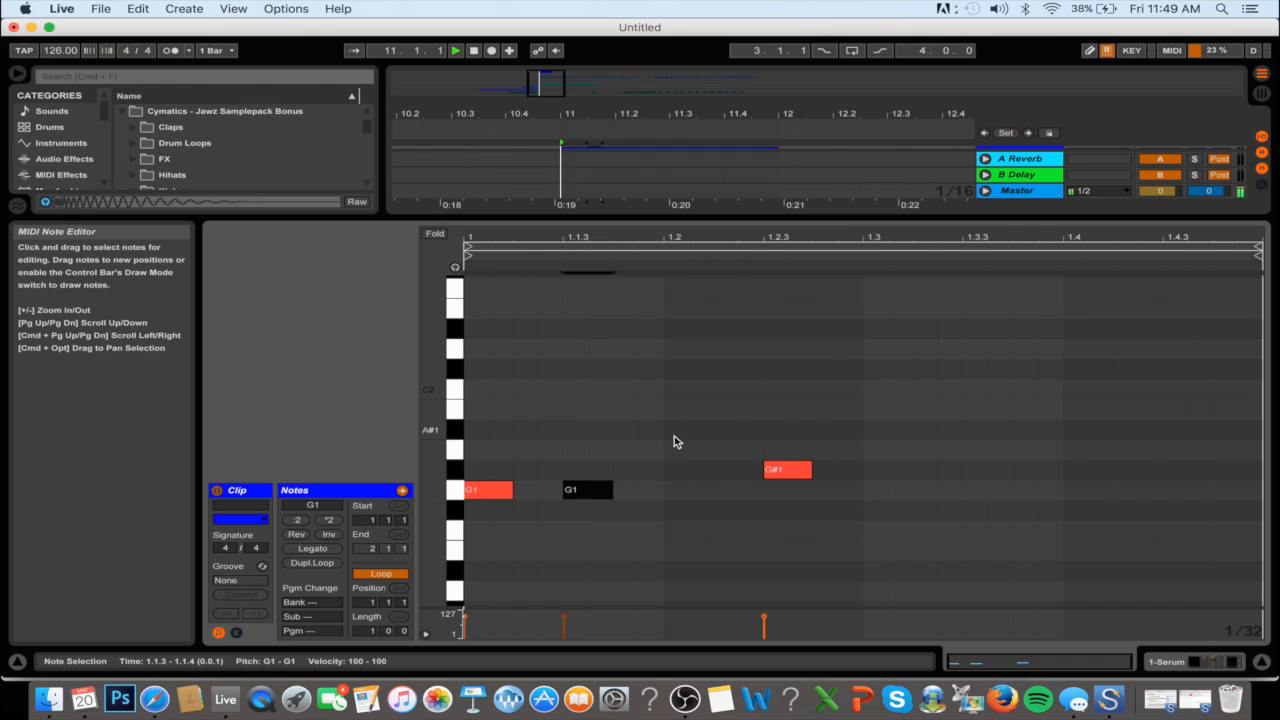
pyautogui.click(766, 472)
pyautogui.moveTo(766, 472); pyautogui.dragTo(776, 475)
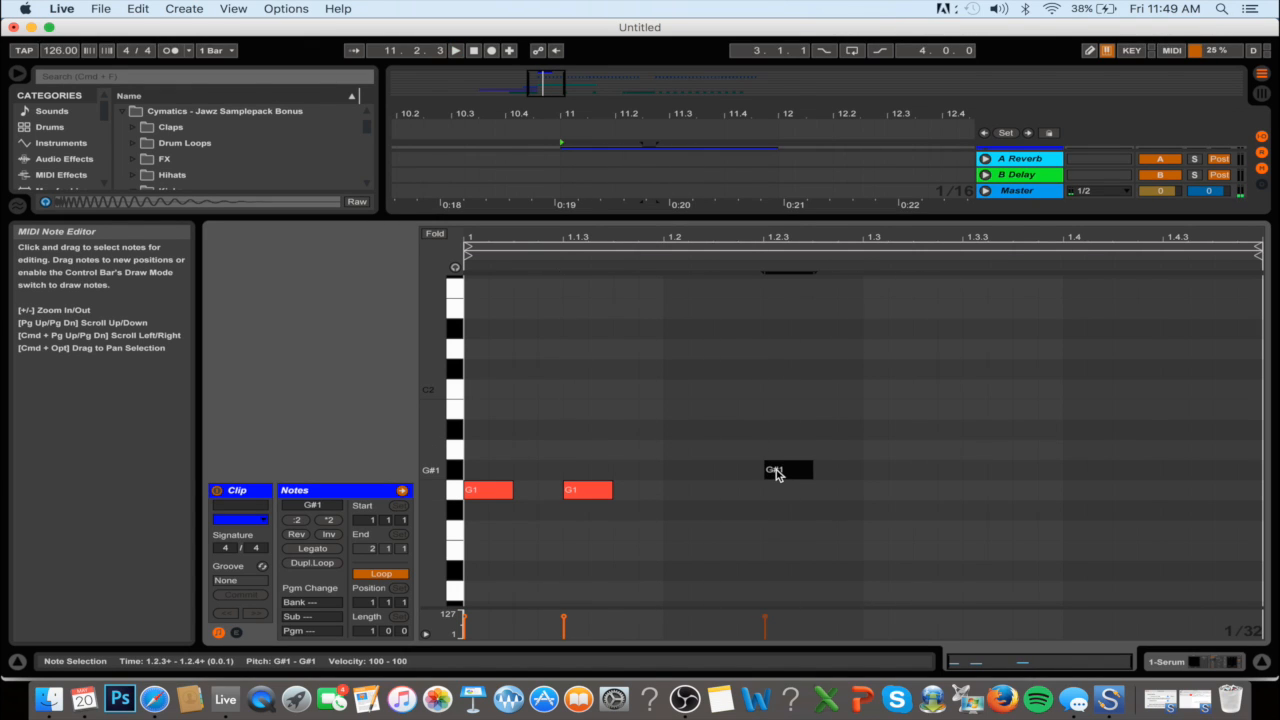
pyautogui.press('Right')
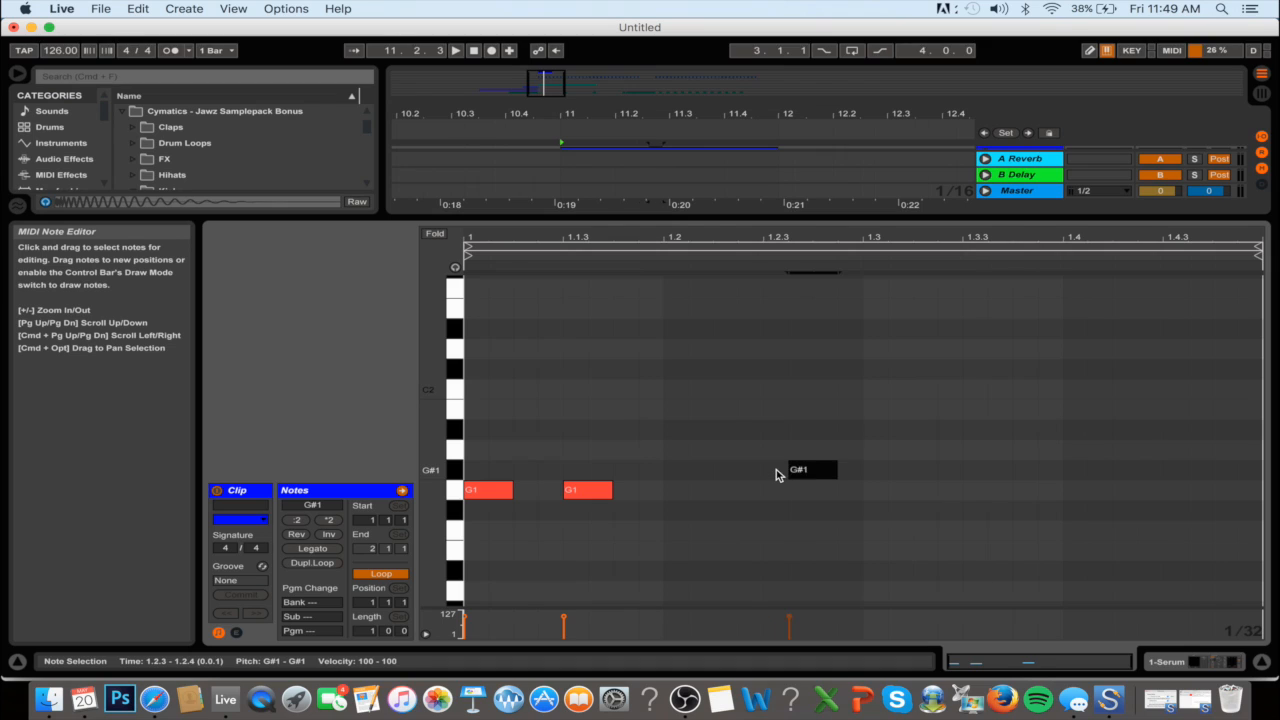
pyautogui.press('Left')
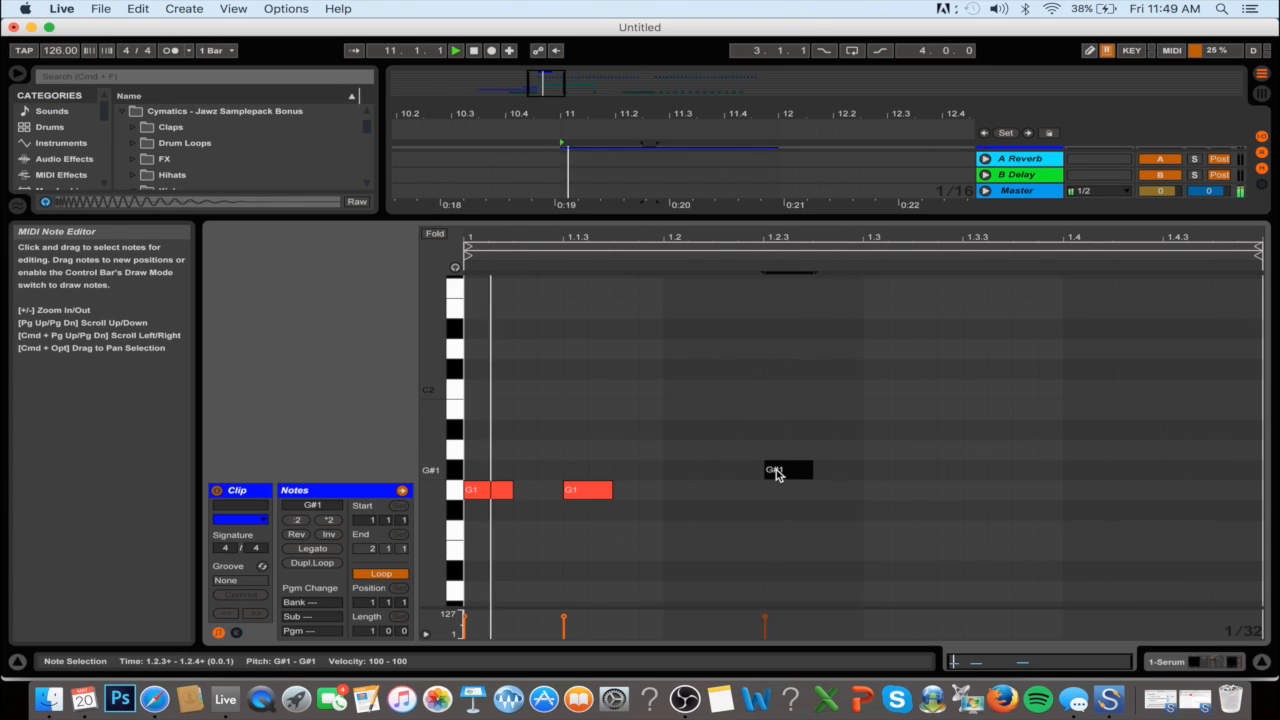
# Add two sixteenth-long G1 notes after the G#1 note, at 1.3 and 1.3.4
pyautogui.moveTo(777, 474); pyautogui.dragTo(885, 492)
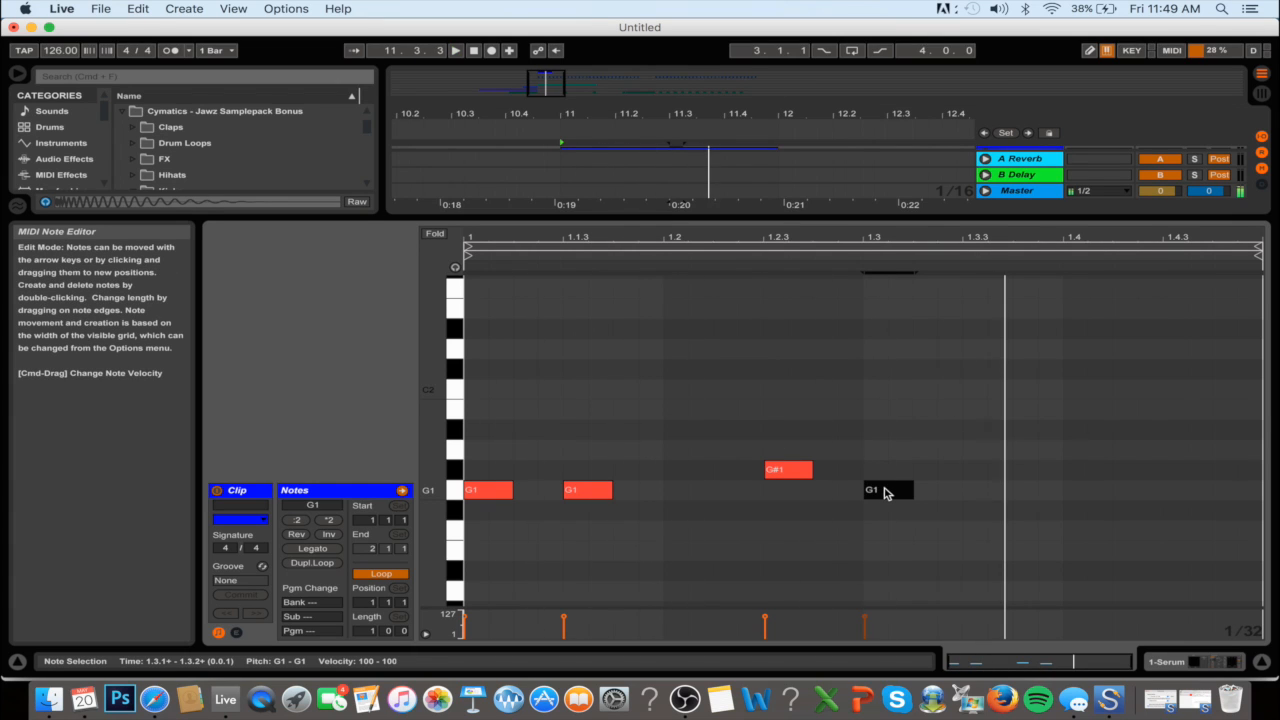
pyautogui.press('super+d')
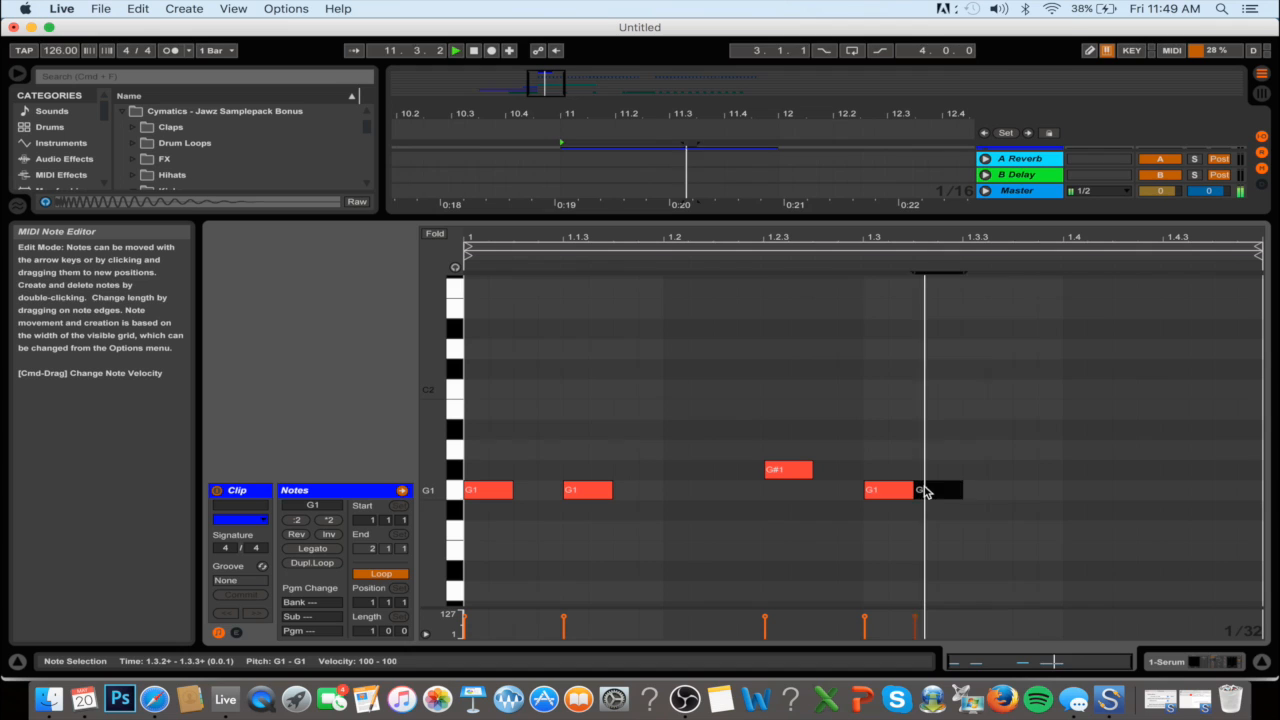
pyautogui.moveTo(934, 490); pyautogui.dragTo(985, 492)
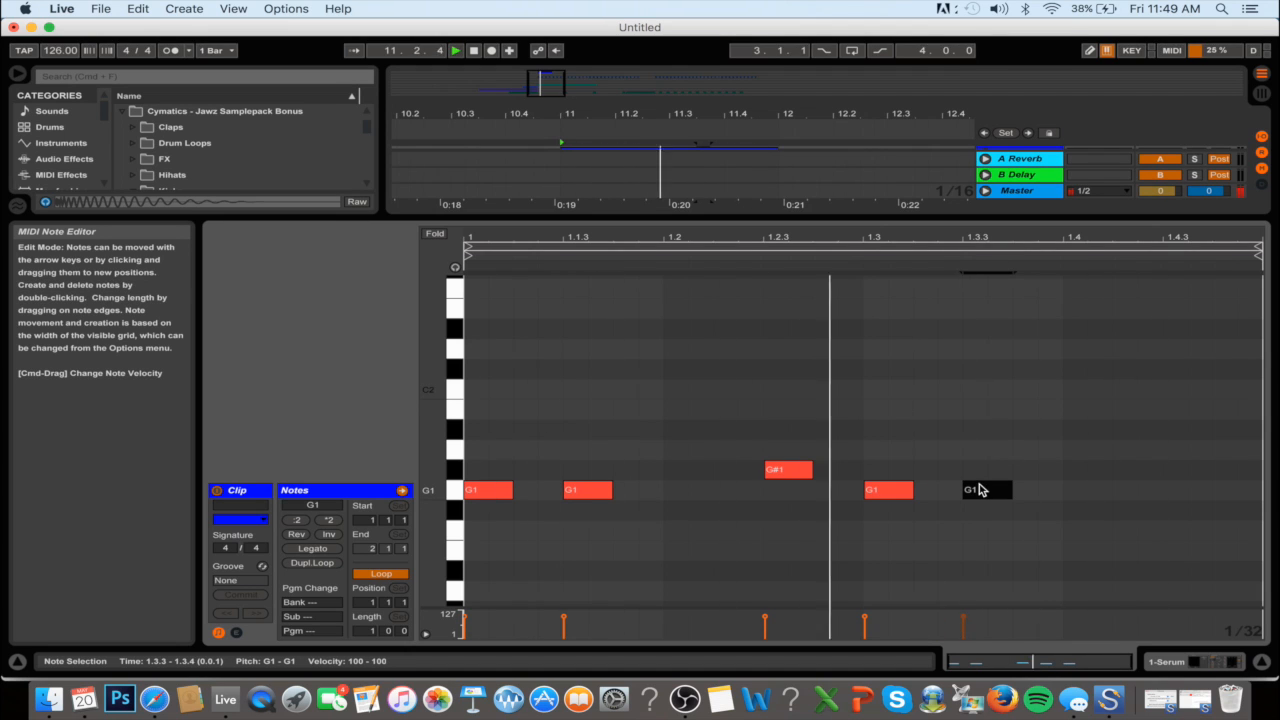
pyautogui.moveTo(985, 497); pyautogui.dragTo(1035, 500)
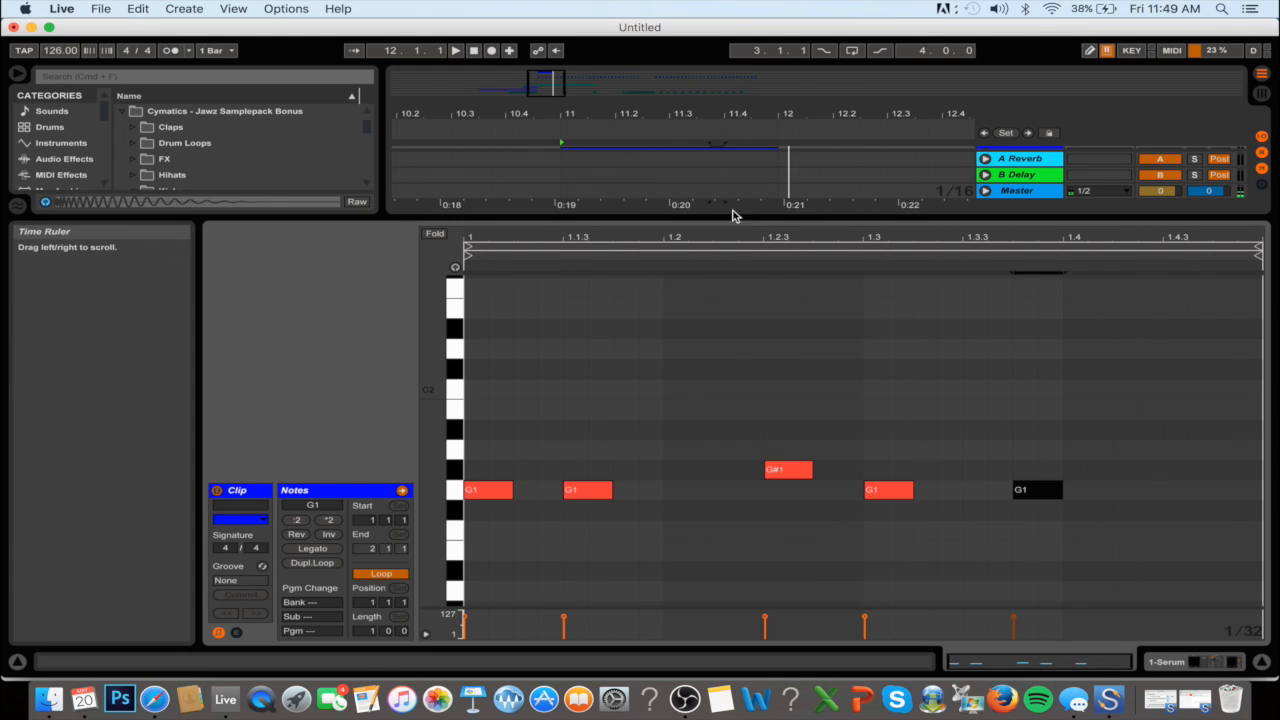
# Extend the 1 Serum clip to two bars, from bar 11 to bar 13, and play it with its note editor enlarged
pyautogui.moveTo(802, 497); pyautogui.dragTo(824, 690)
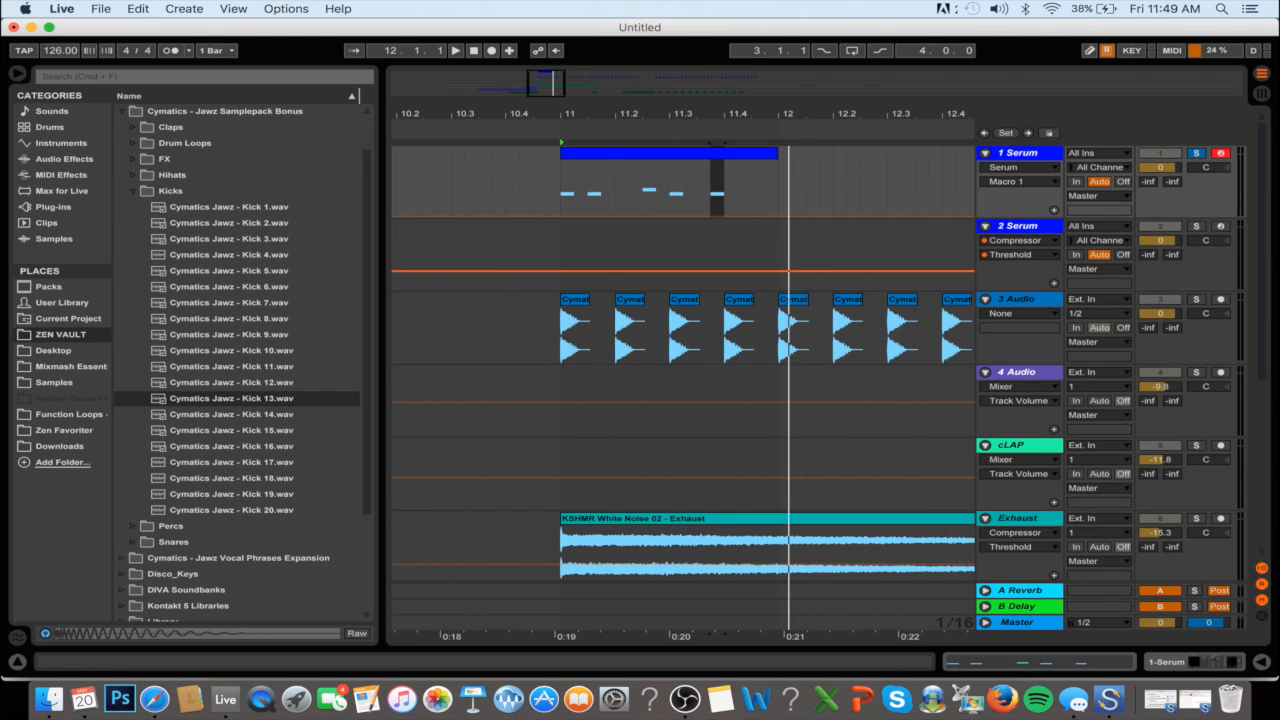
pyautogui.moveTo(780, 114); pyautogui.dragTo(747, 73)
pyautogui.moveTo(816, 177); pyautogui.dragTo(575, 182)
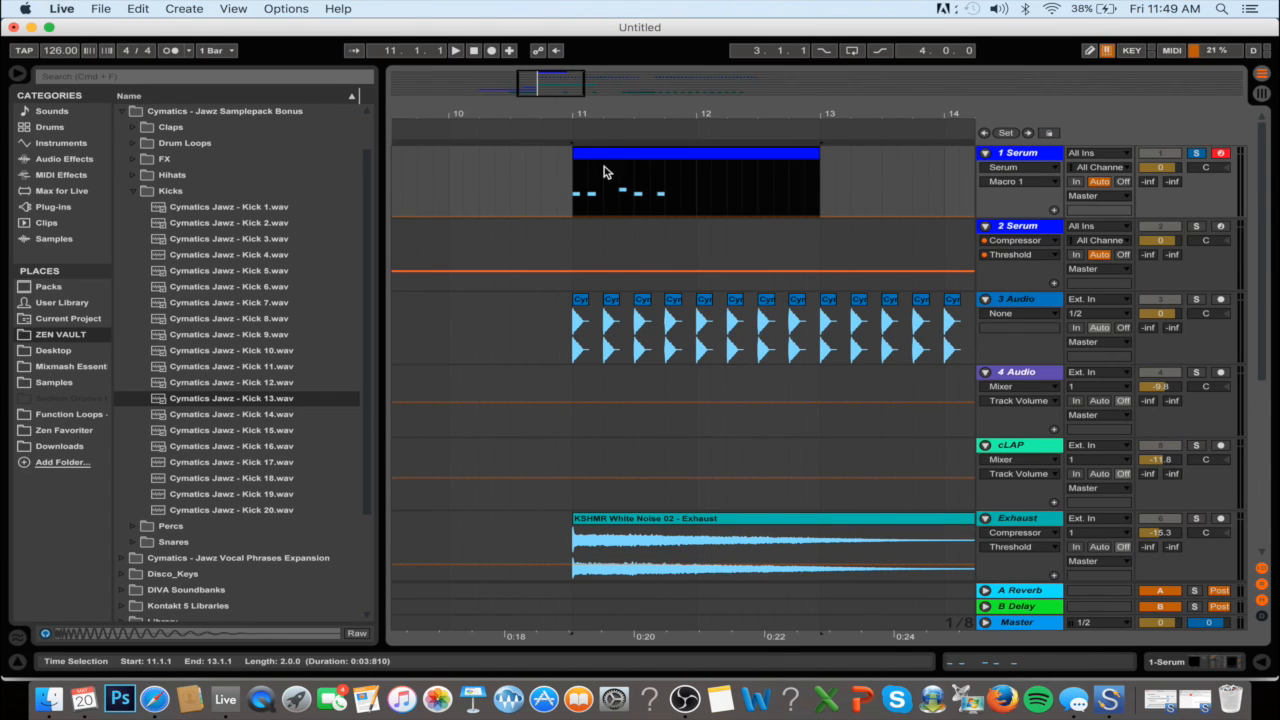
pyautogui.doubleClick(631, 161)
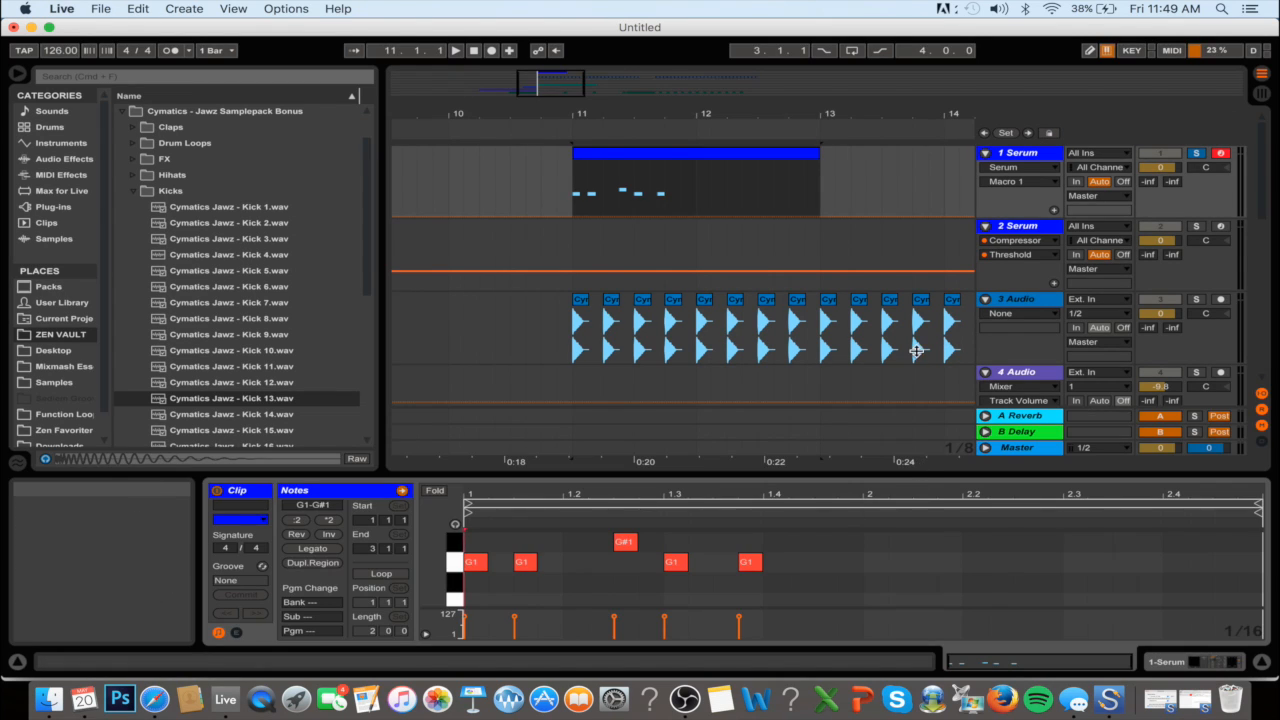
pyautogui.moveTo(918, 470); pyautogui.dragTo(905, 290)
pyautogui.scroll(5, 820, 437)
pyautogui.press('space')
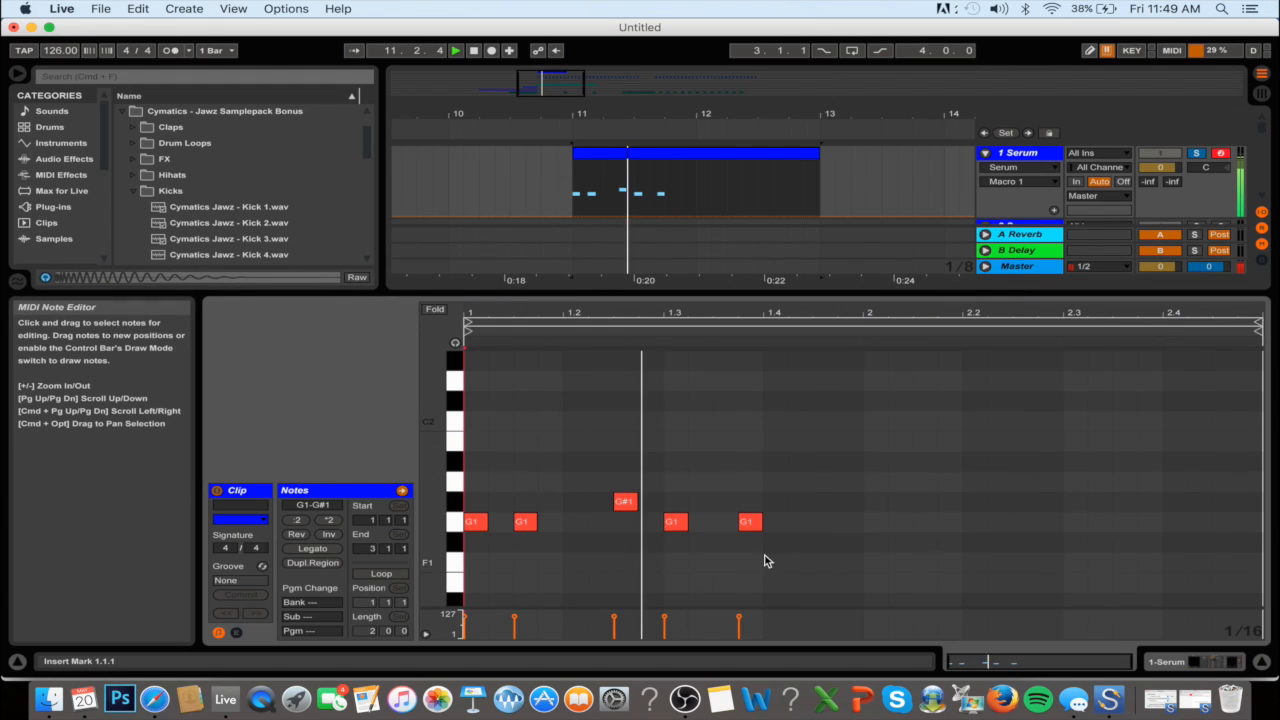
# Add a G1 note at 1.4.3, lengthen it to an eighth and duplicate it to 2.1.1, 2.1.3 and 2.2.1
pyautogui.doubleClick(824, 525)
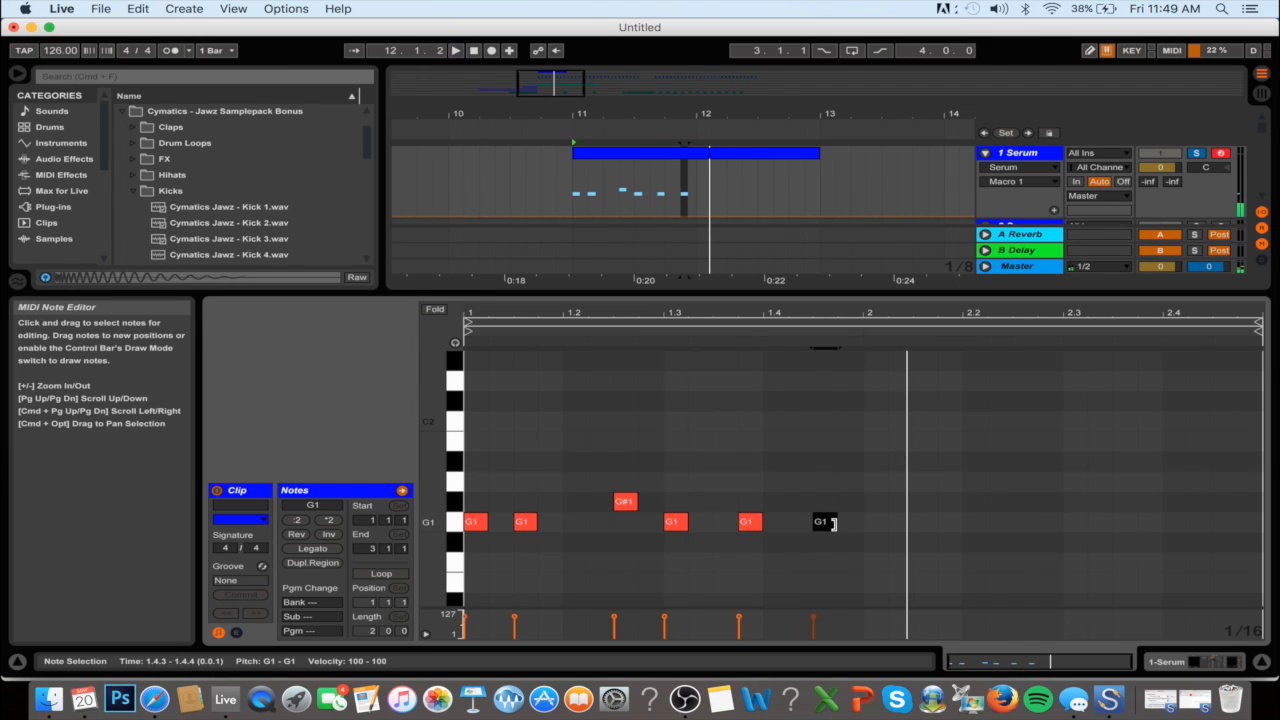
pyautogui.moveTo(854, 521); pyautogui.dragTo(864, 521)
pyautogui.press('super+d')
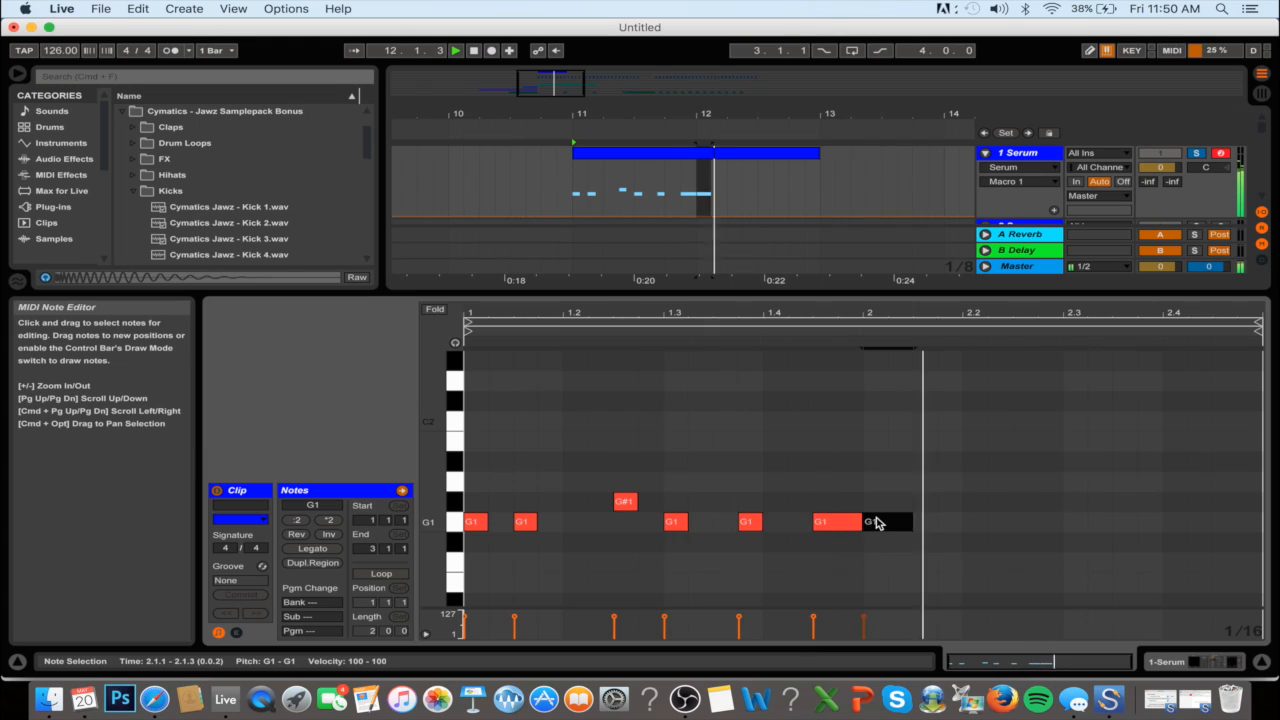
pyautogui.press('space')
pyautogui.press('super+d')
pyautogui.press('super+d')
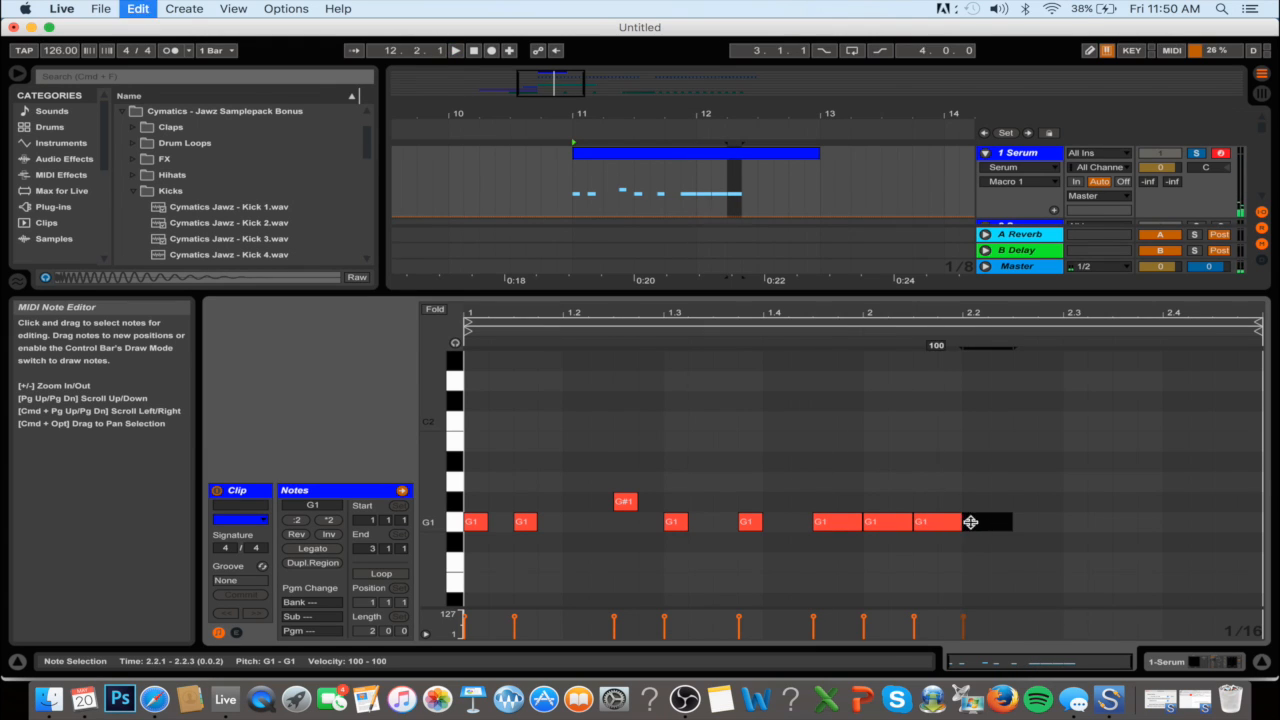
# Raise the G1 note at 2.2 to A#1 and place an eighth-long copy at 2.2.3 lowered to G#1
pyautogui.press('Up')
pyautogui.press('Up')
pyautogui.press('Up')
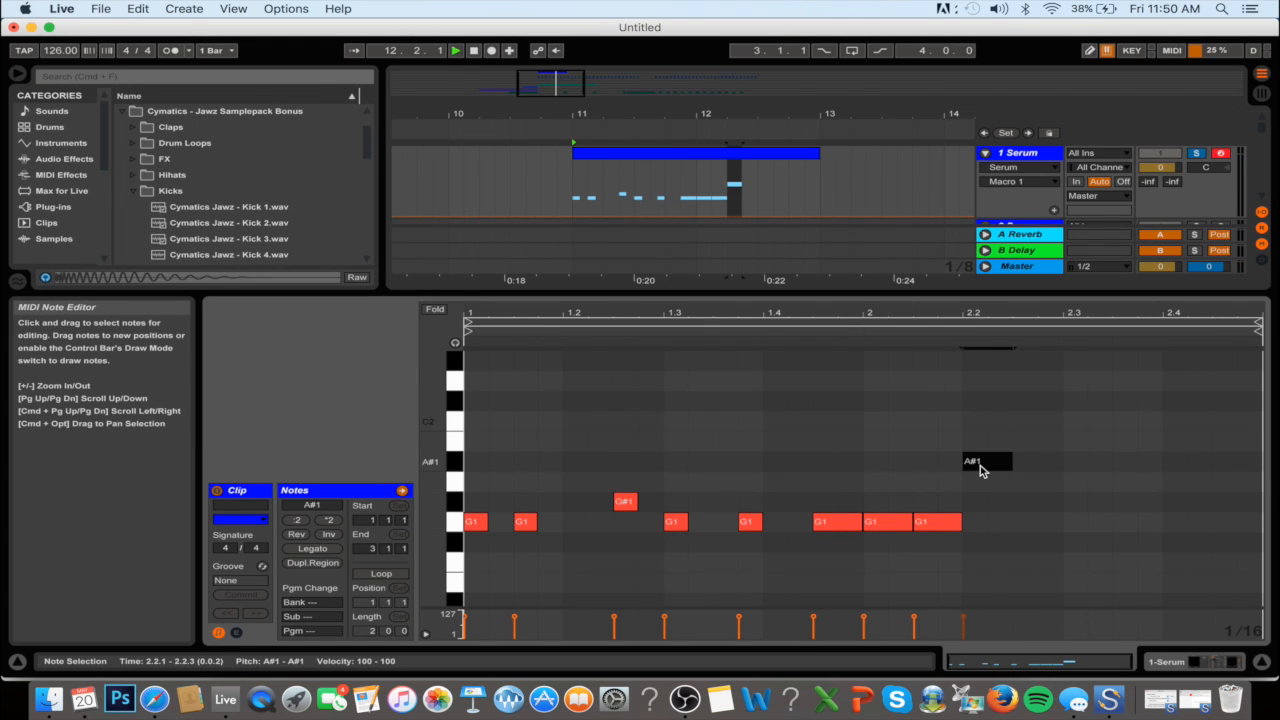
pyautogui.press('space')
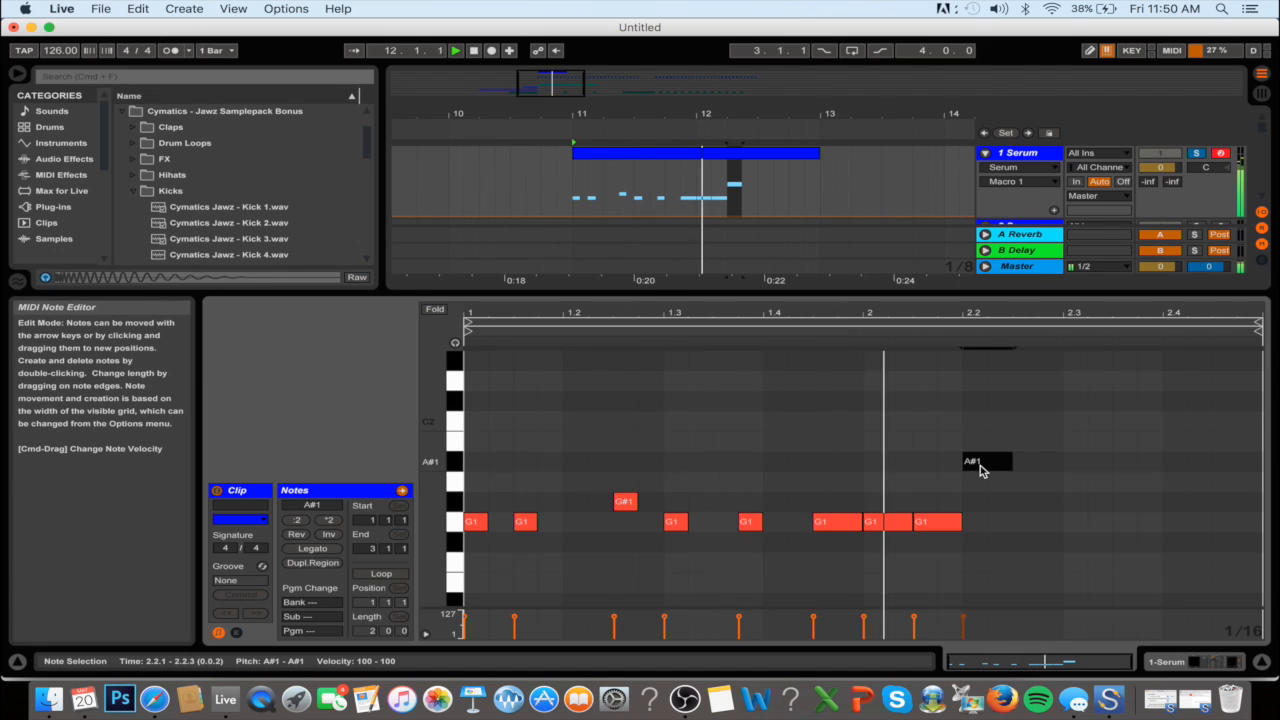
pyautogui.press('super+d')
pyautogui.moveTo(1027, 472); pyautogui.dragTo(1037, 487)
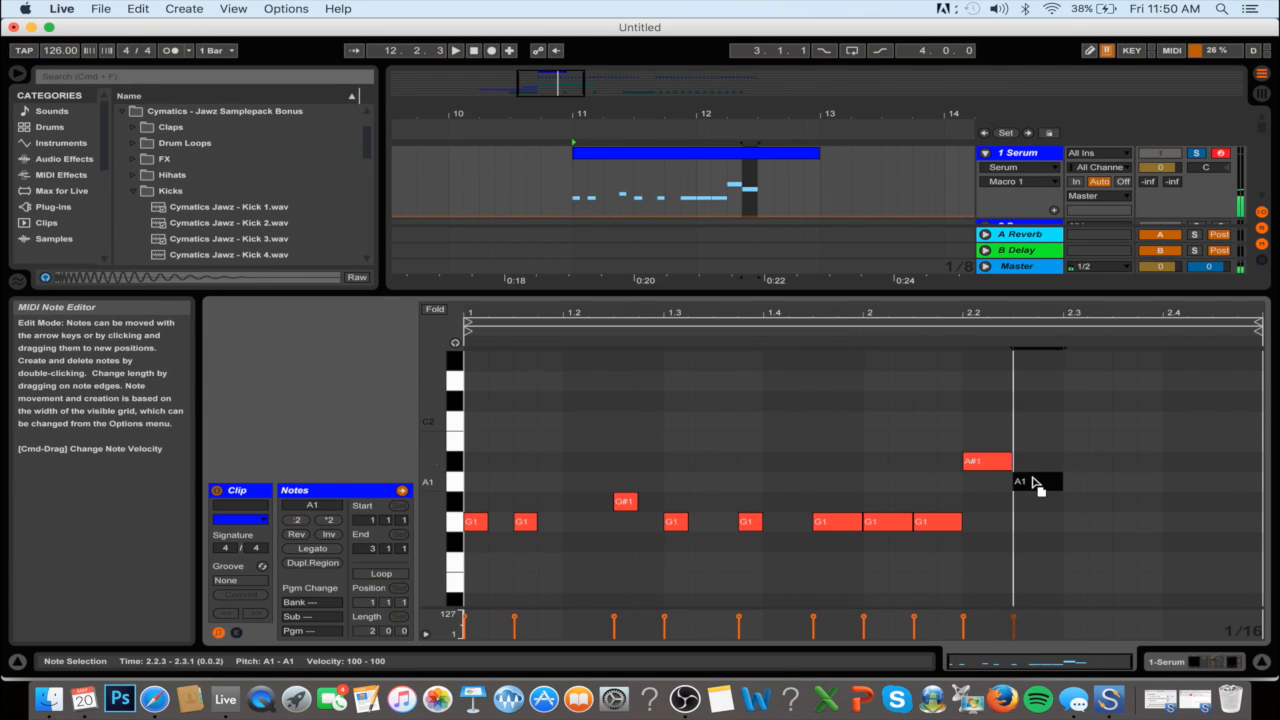
pyautogui.press('Down')
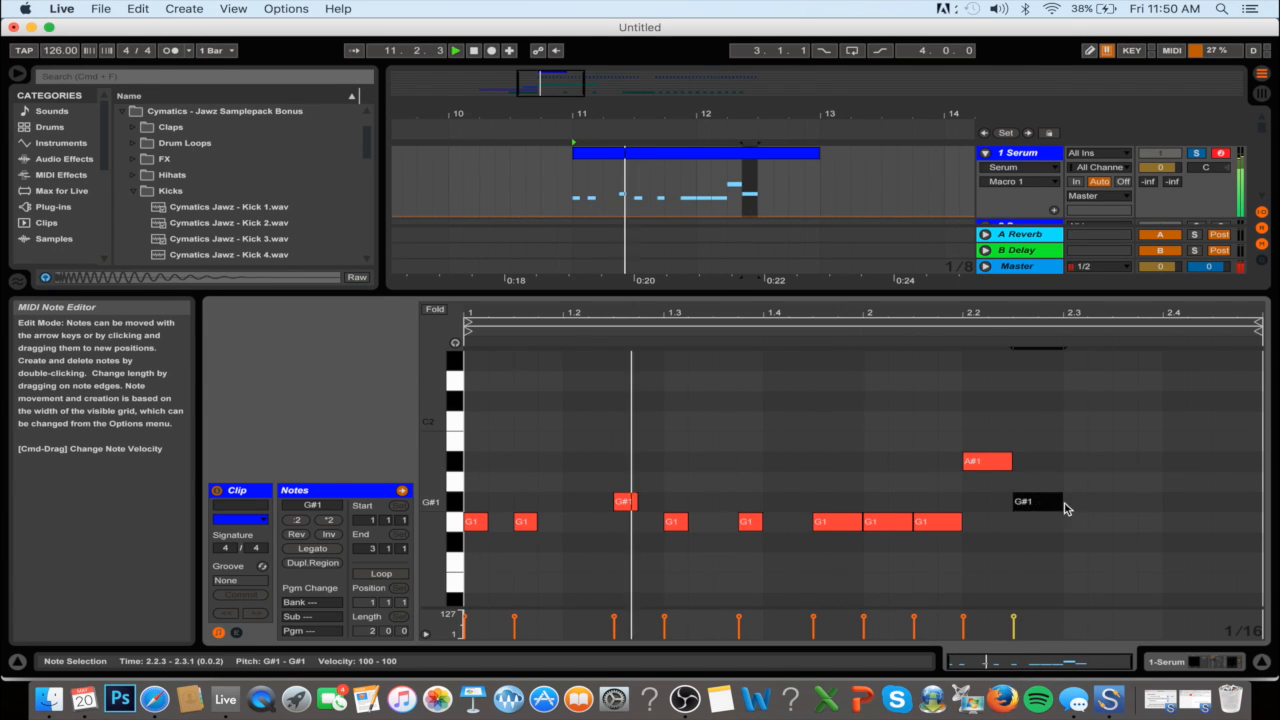
# Continue the line with three eighth-long G1 notes at 2.3.1, 2.3.3 and 2.4.1
pyautogui.press('super+d')
pyautogui.press('Down')
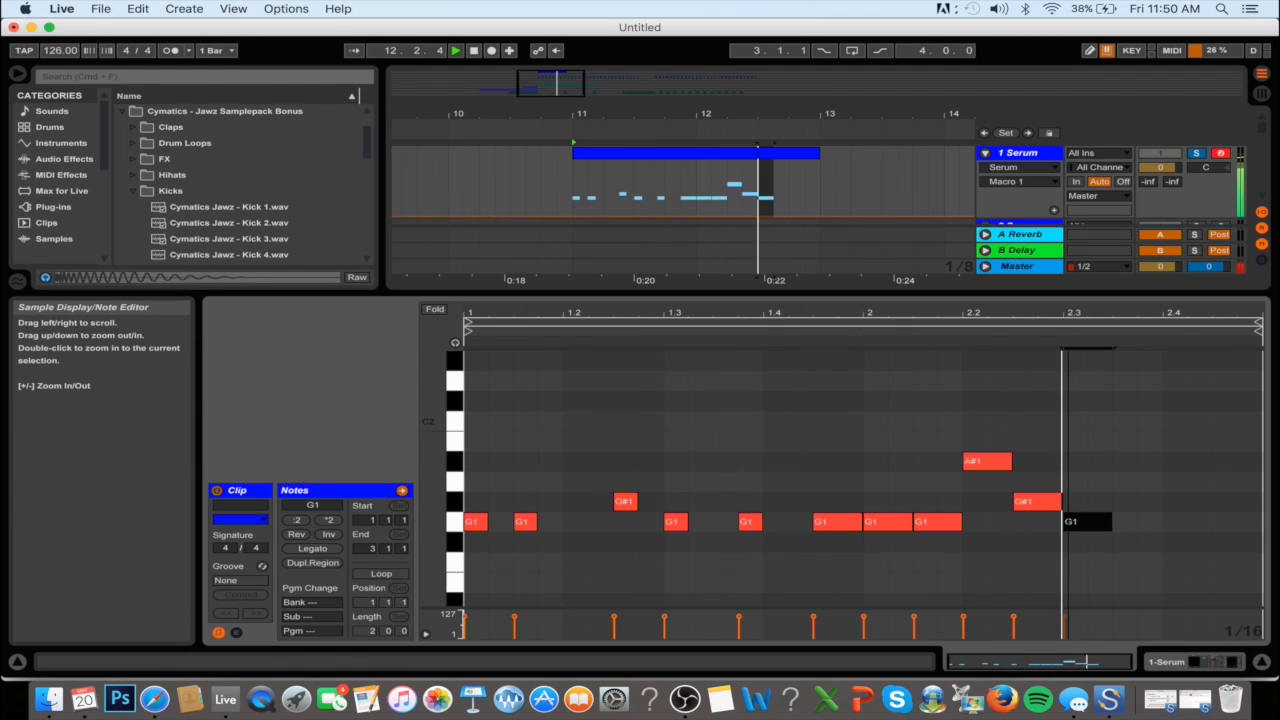
pyautogui.press('space')
pyautogui.press('super+d')
pyautogui.press('super+d')
pyautogui.press('super+d')
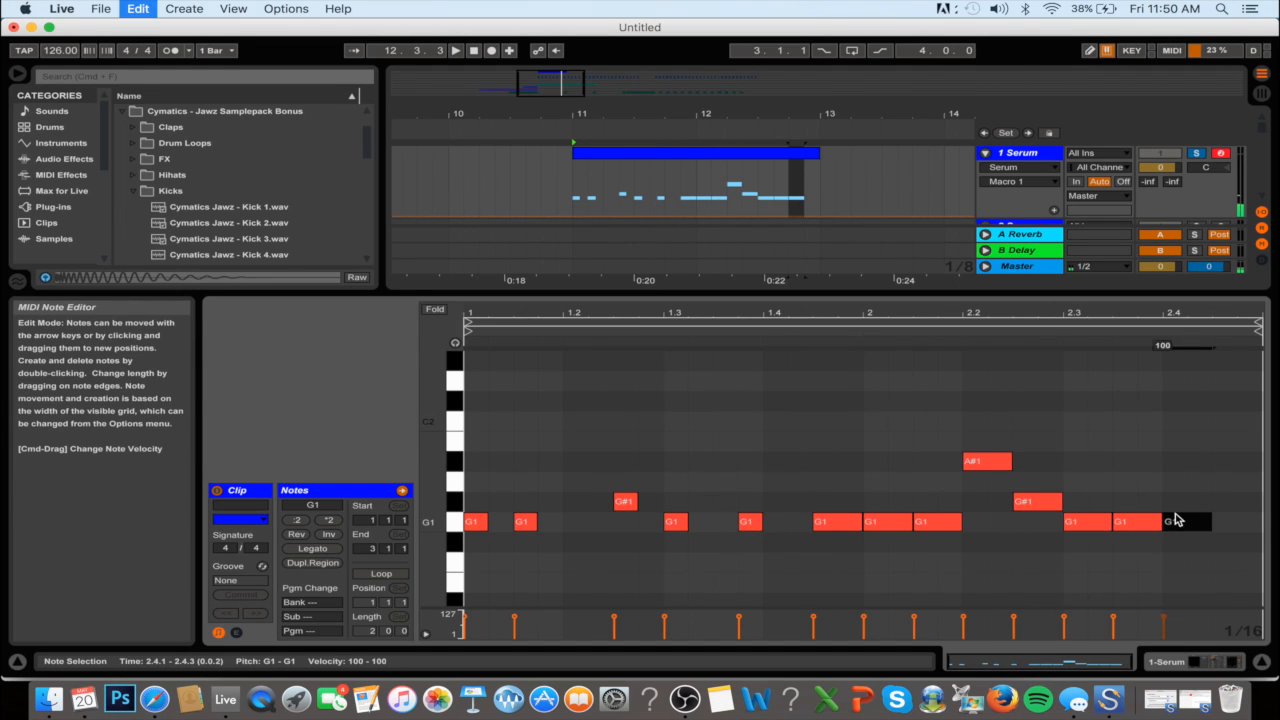
# Fill beat 2.4 with two eighth-long G#1 notes, delete the G1 note at 2.3.3 and play the clip
pyautogui.moveTo(1180, 510)
pyautogui.mouseDown()
pyautogui.moveTo(1174, 474)
pyautogui.moveTo(1184, 503)
pyautogui.mouseUp()
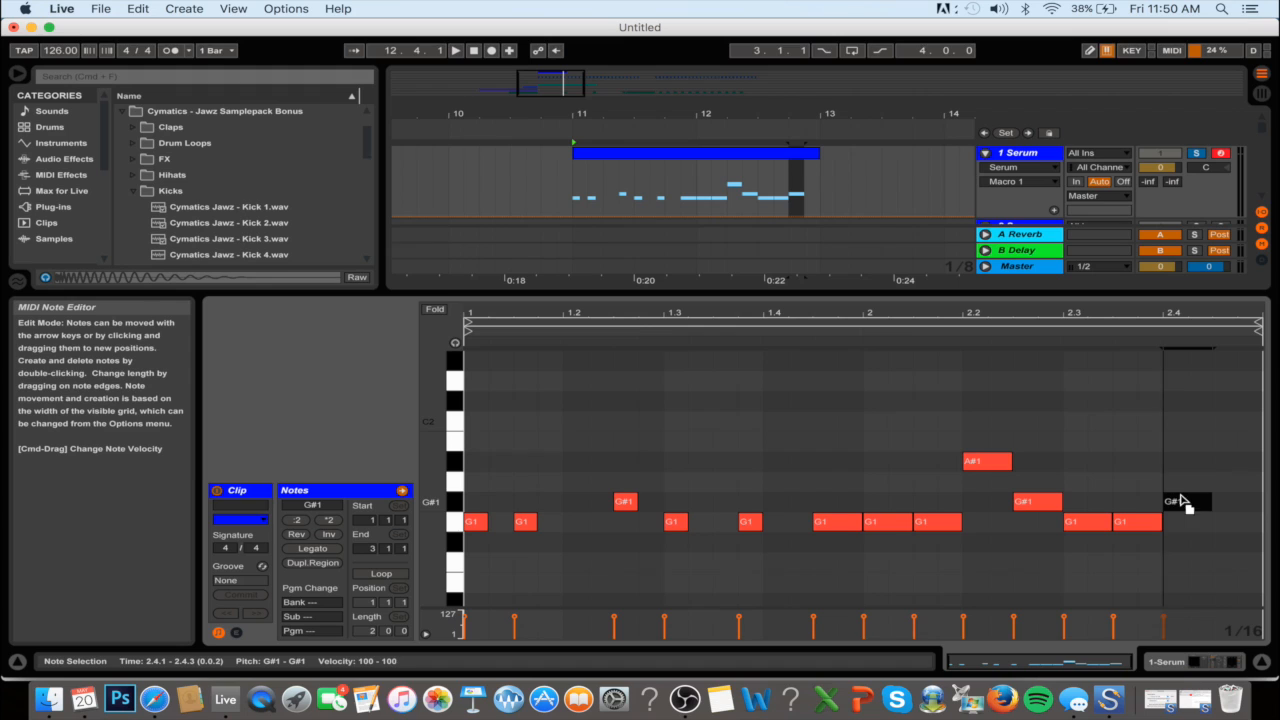
pyautogui.press('super+d')
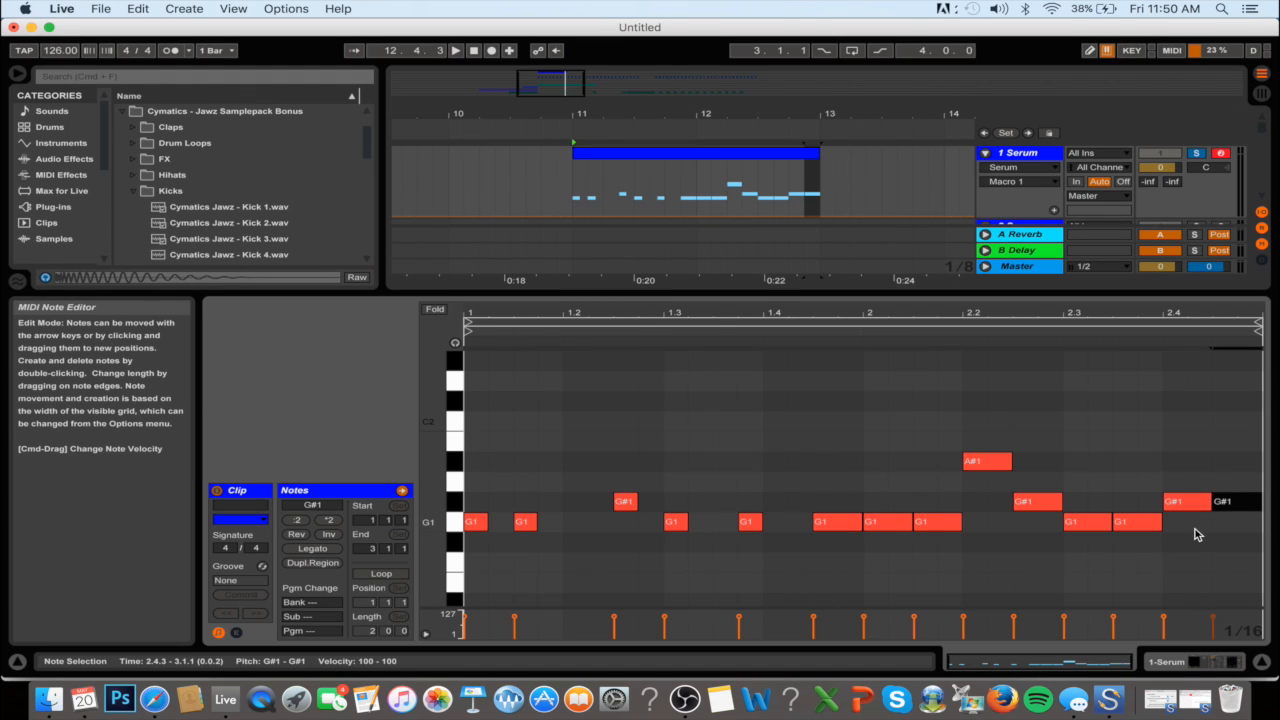
pyautogui.press('space')
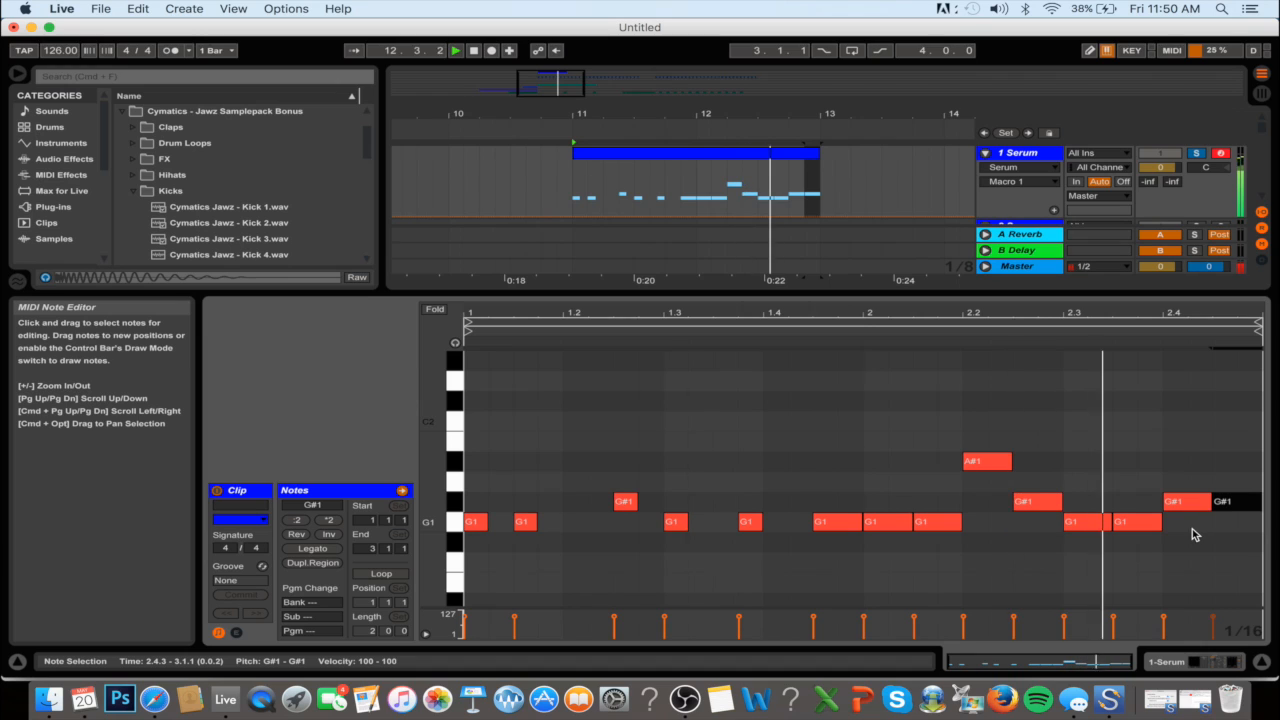
pyautogui.doubleClick(1137, 529)
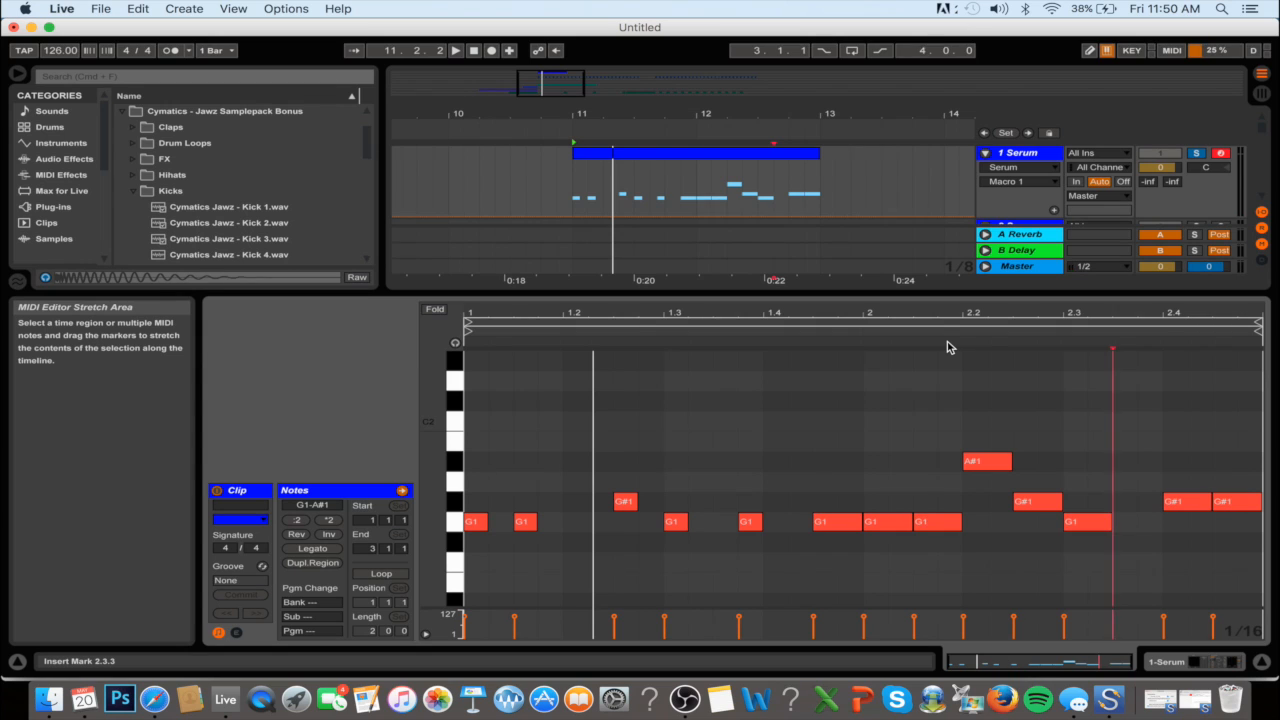
pyautogui.press('space')
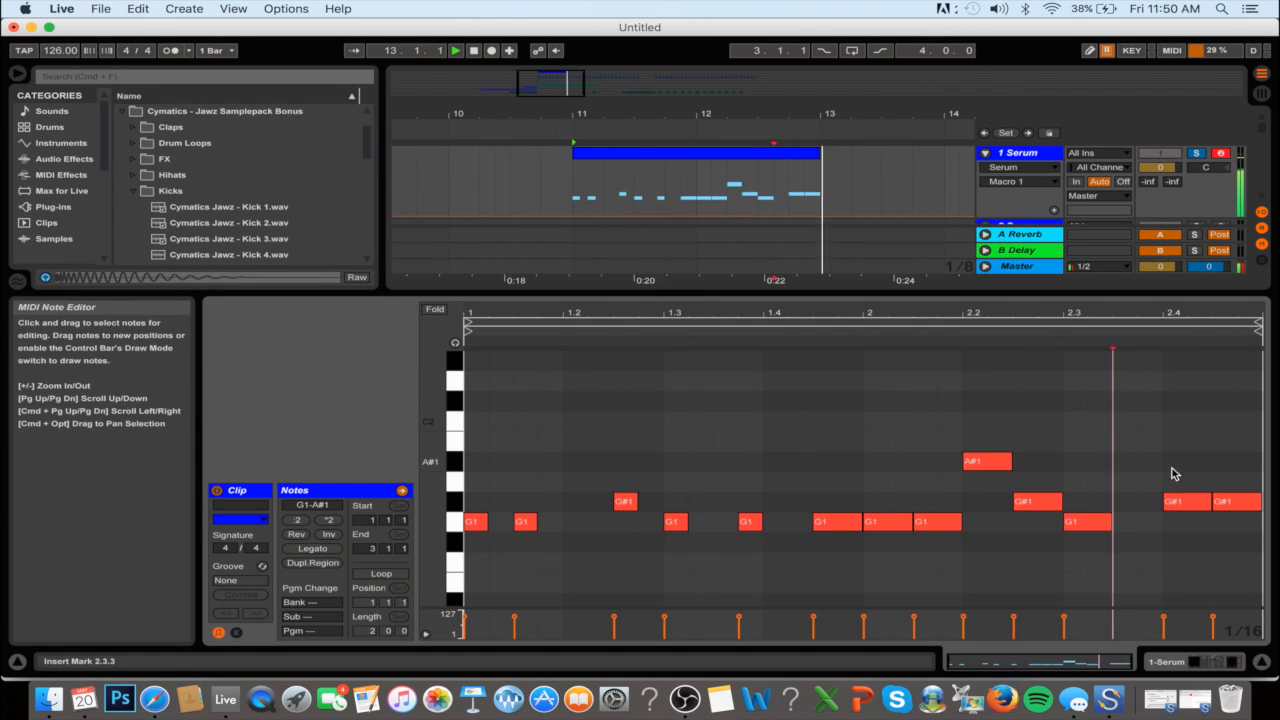
# Lower the G#1 note at 2.4.1 to G1, delete the G#1 note at 2.4.3 and move the lowered note to 2.3.4
pyautogui.press('space')
pyautogui.moveTo(1187, 501); pyautogui.dragTo(1191, 525)
pyautogui.press('space')
pyautogui.doubleClick(1224, 503)
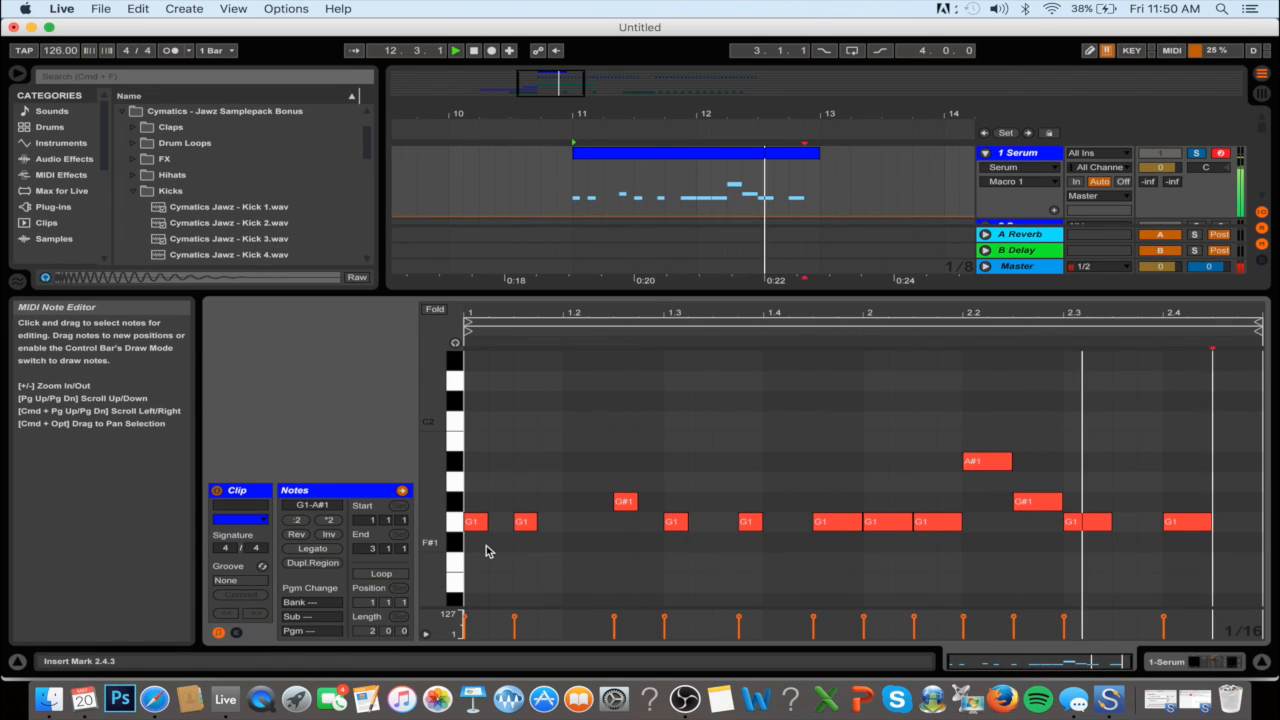
pyautogui.moveTo(1179, 534); pyautogui.dragTo(1157, 531)
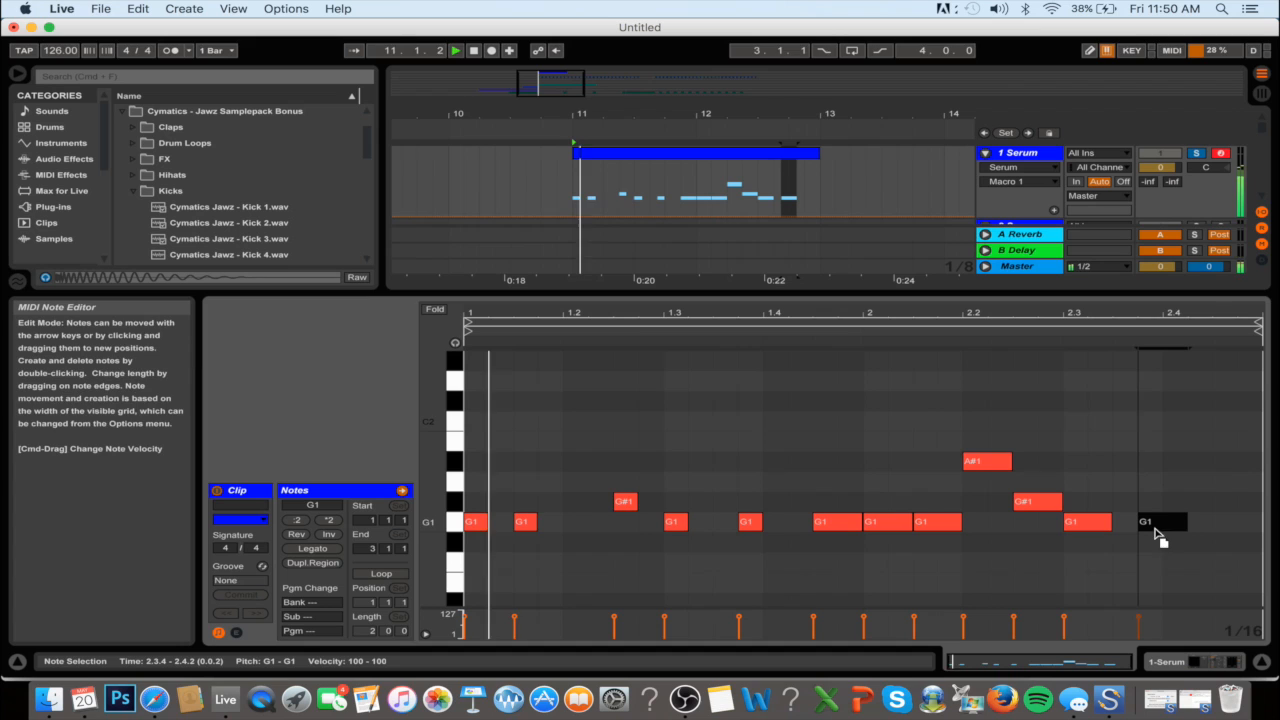
# Lengthen the first five notes of the clip, from 1.1.1 through beat 1.4, to eighths
pyautogui.click(678, 505)
pyautogui.moveTo(470, 544); pyautogui.dragTo(758, 467)
pyautogui.moveTo(504, 523); pyautogui.dragTo(507, 523)
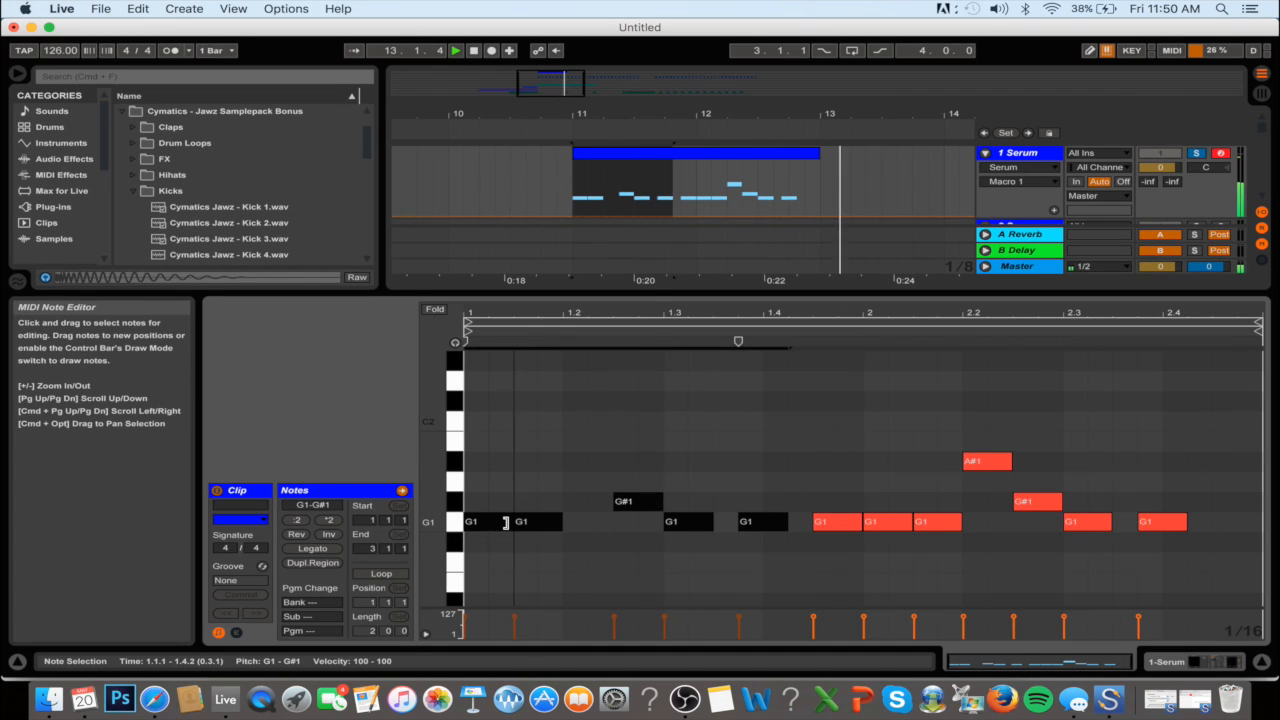
# Duplicate the G1 note at 2.3.4, place the copy at 2.4.3 and raise it to G#1
pyautogui.click(1162, 527)
pyautogui.press('super+d')
pyautogui.moveTo(1212, 528); pyautogui.dragTo(1234, 528)
pyautogui.press('Left')
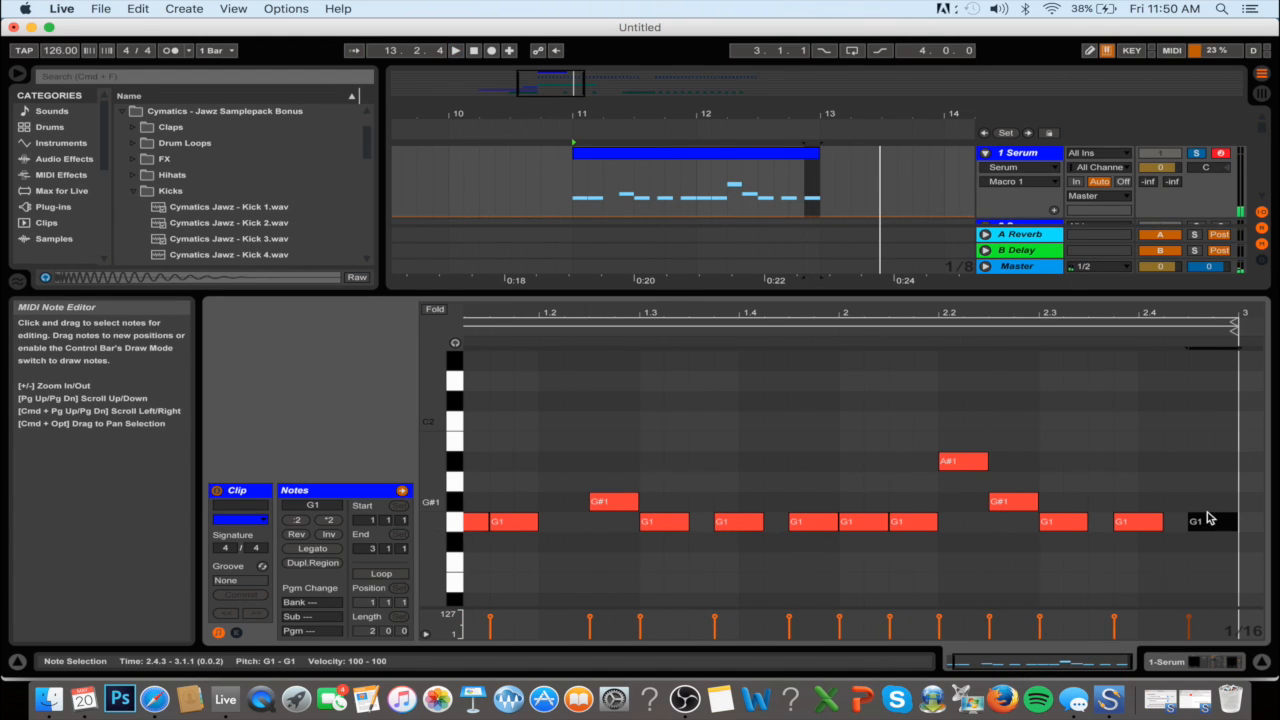
pyautogui.press('Up')
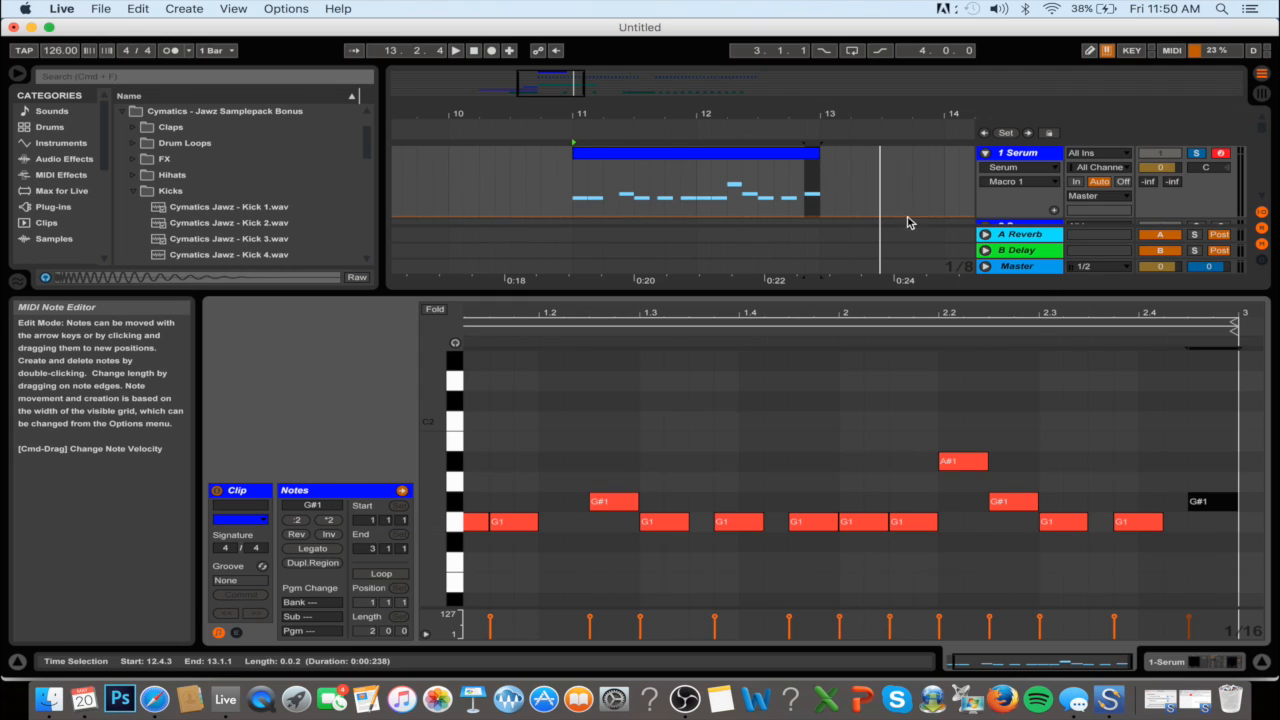
# Duplicate the two-bar bassline clip to bar 13 and play the arrangement from bar 11
pyautogui.press('super+d')
pyautogui.press('space')
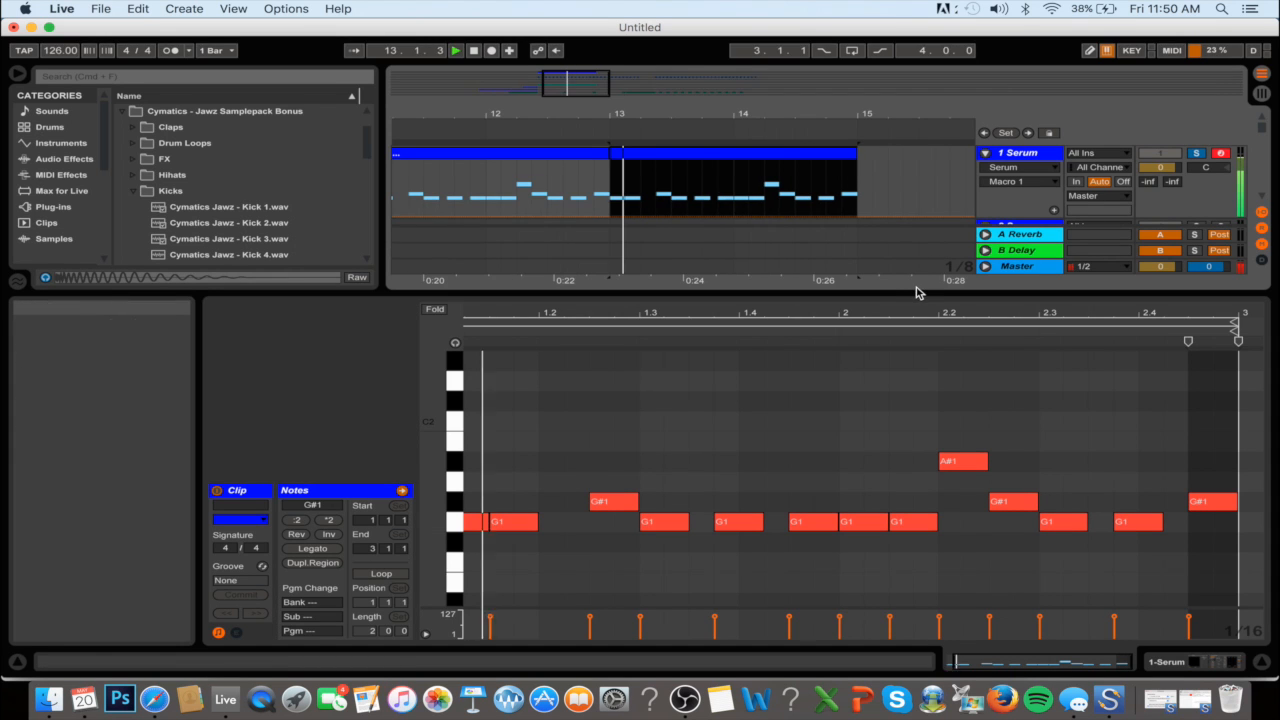
pyautogui.press('super+alt+l')
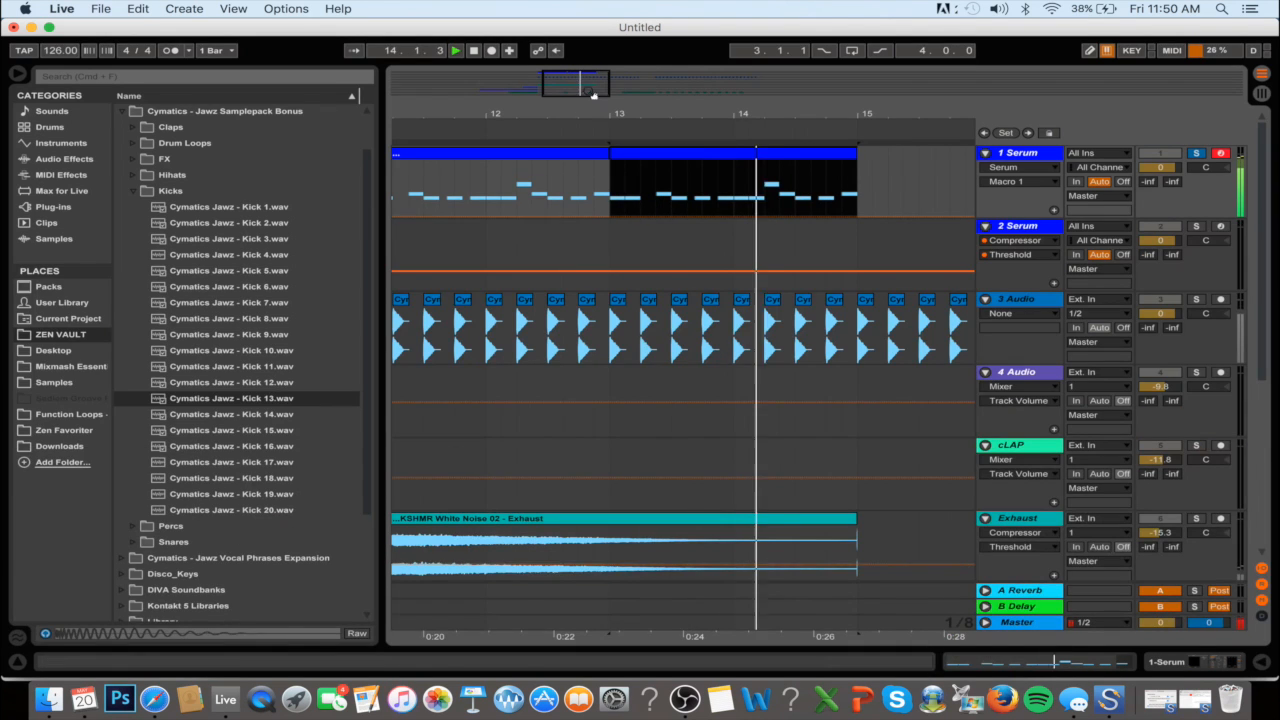
pyautogui.moveTo(592, 94); pyautogui.dragTo(590, 73)
pyautogui.press('space')
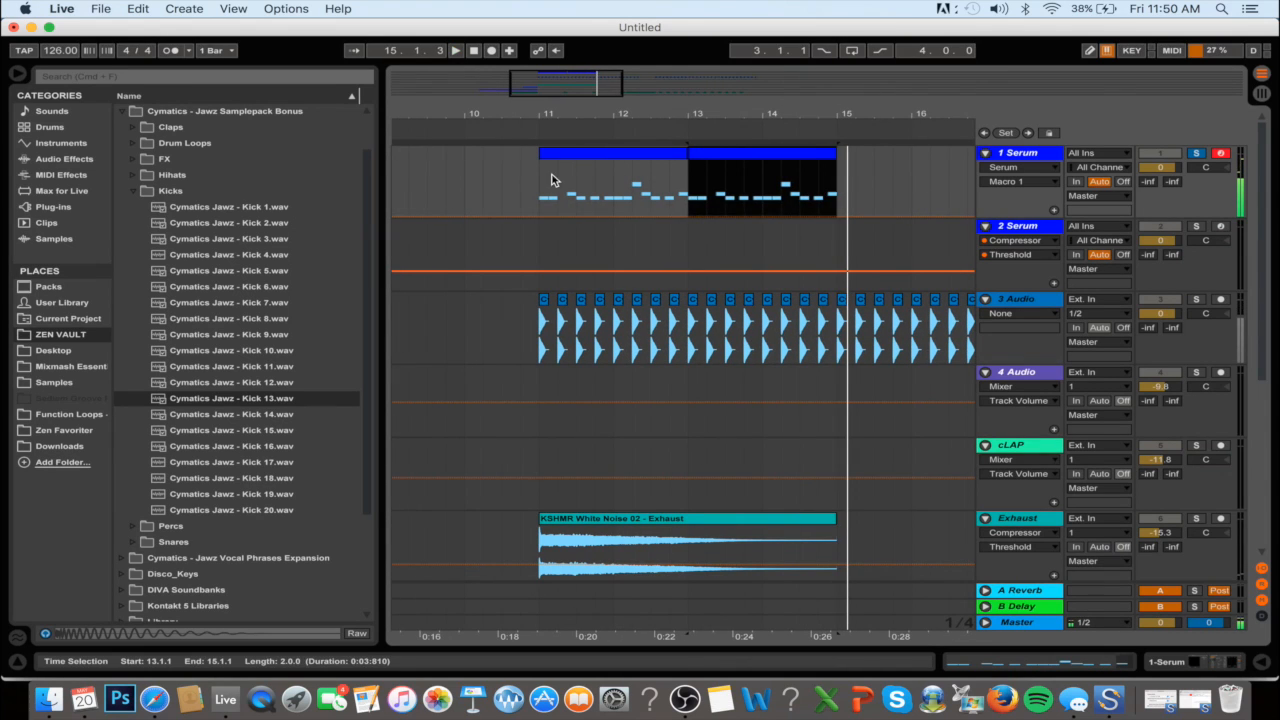
pyautogui.click(551, 170)
pyautogui.press('space')
pyautogui.click(563, 153)
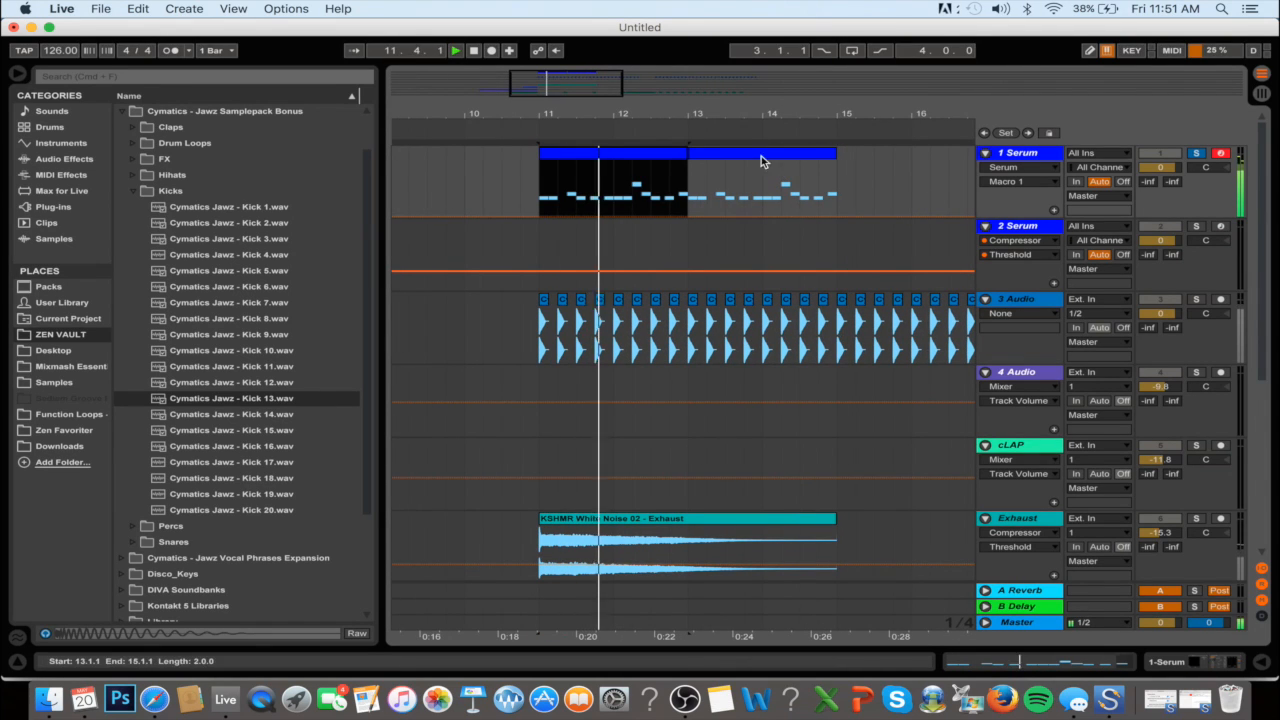
# In the bar 13 clip, shorten the G1 note at 2.1.1 to a sixteenth and duplicate it to 2.1.2
pyautogui.click(715, 153)
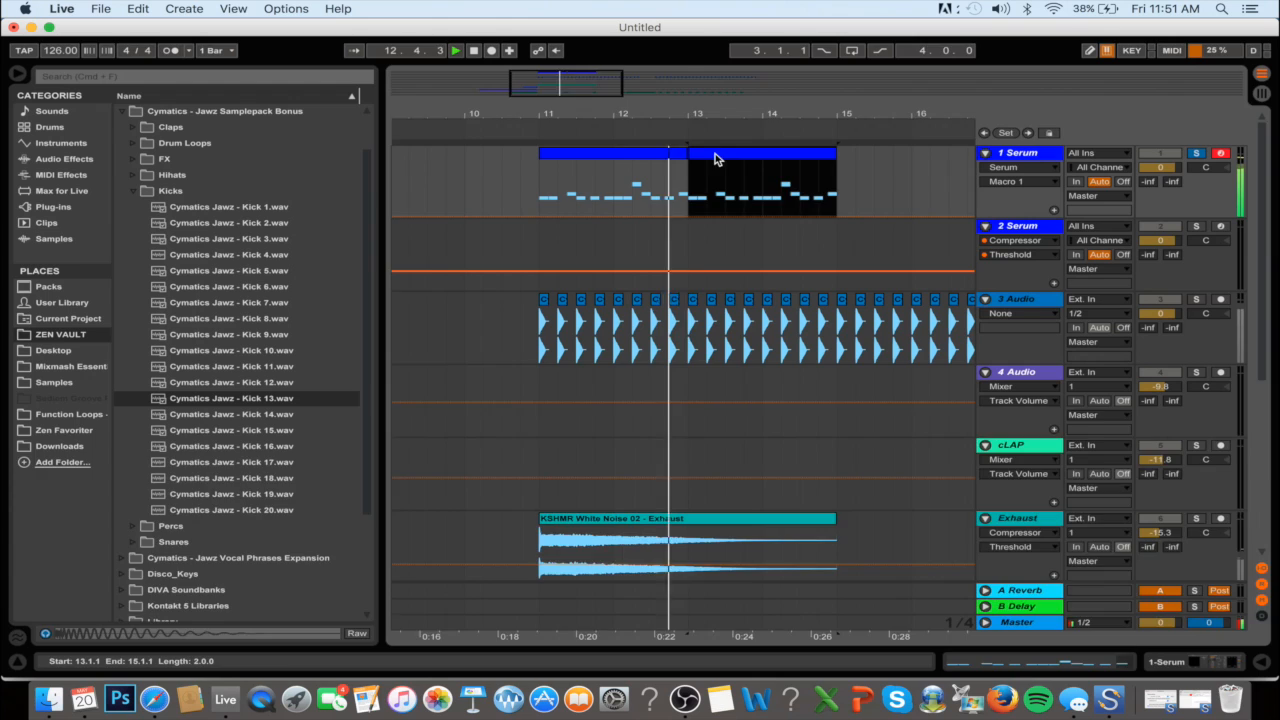
pyautogui.doubleClick(715, 153)
pyautogui.moveTo(803, 474); pyautogui.dragTo(803, 337)
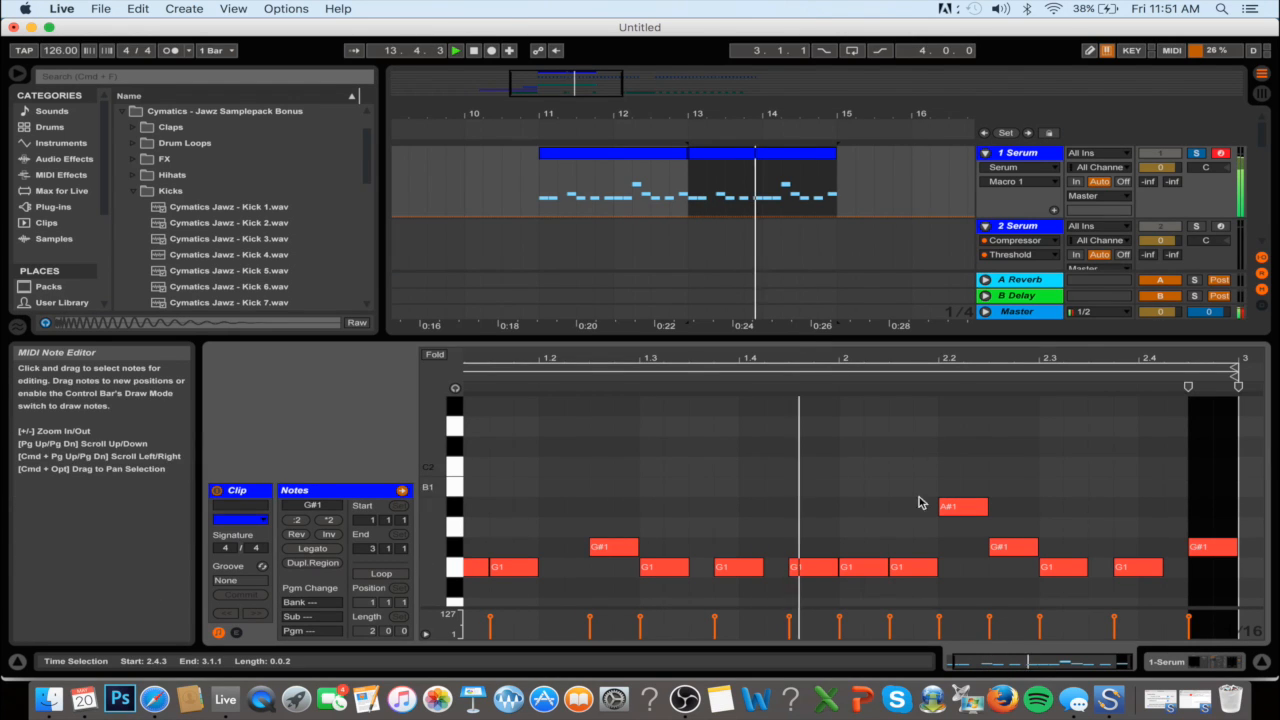
pyautogui.moveTo(885, 567); pyautogui.dragTo(863, 567)
pyautogui.press('super+d')
pyautogui.press('space')
pyautogui.press('super+z')
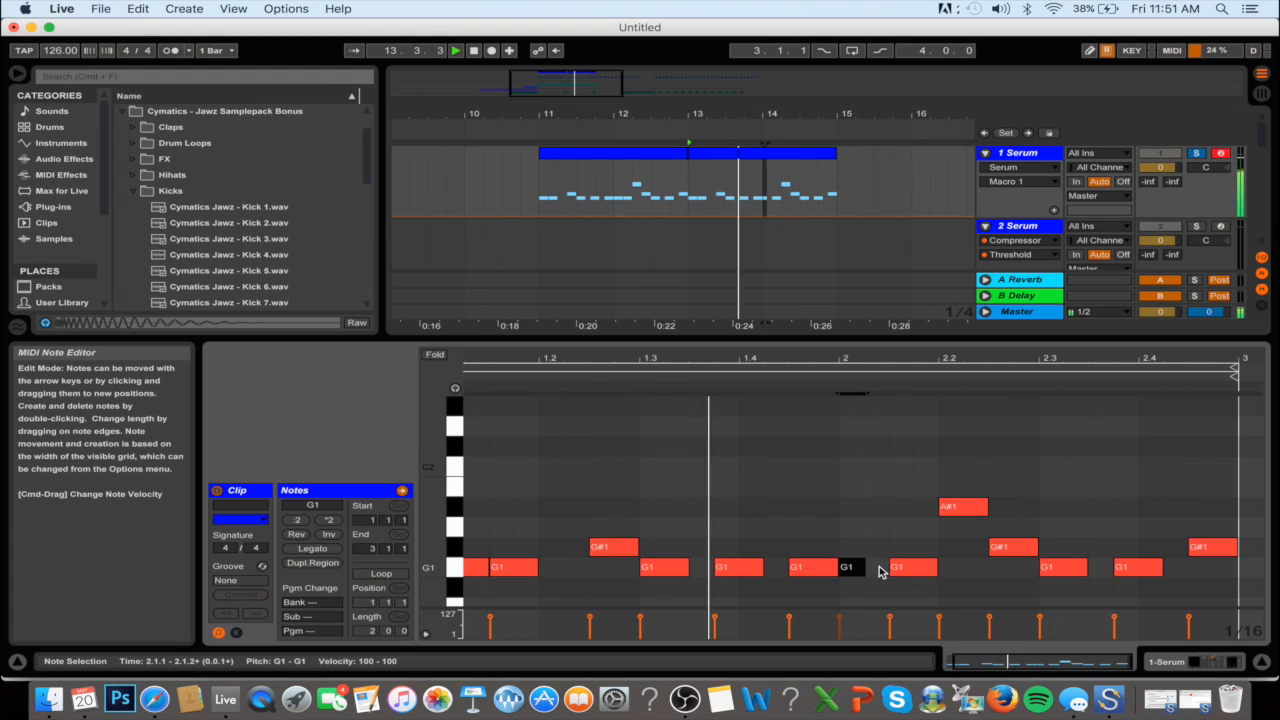
pyautogui.press('super+d')
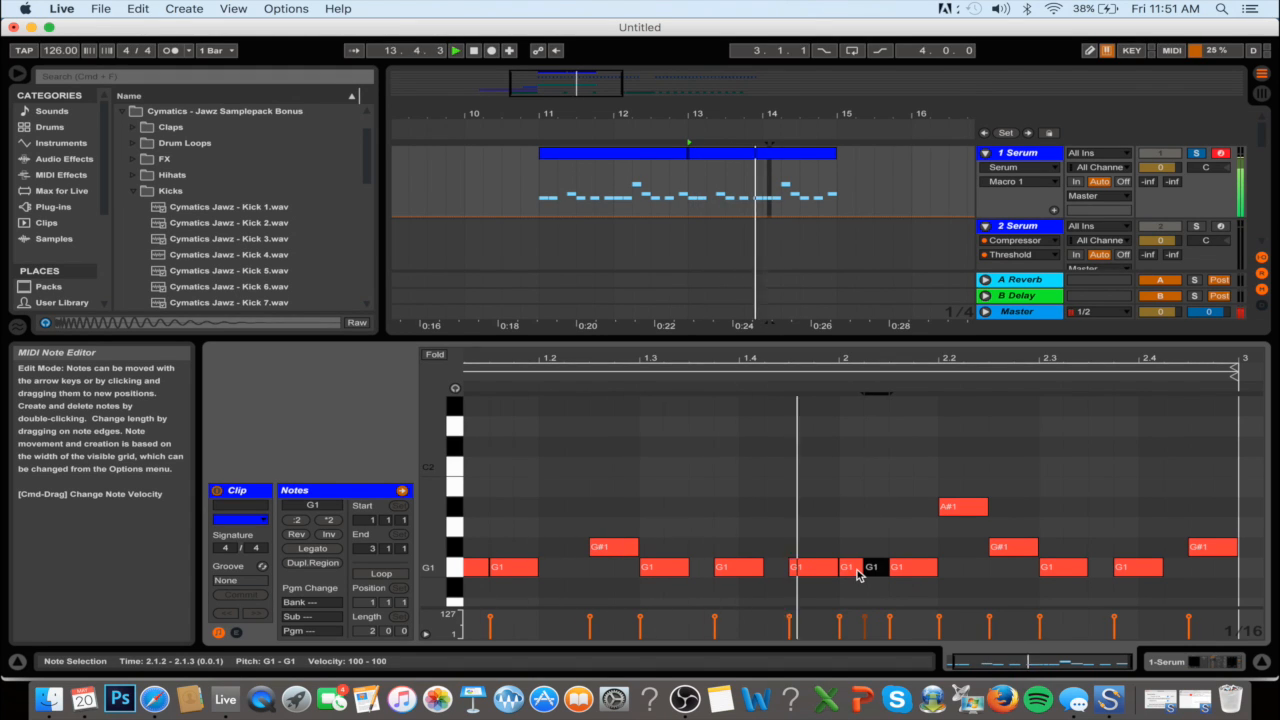
# Delete the G1 note at 2.1.2 and trim the G1 note at 2.1.3 to a sixteenth starting at 2.1.4
pyautogui.doubleClick(866, 572)
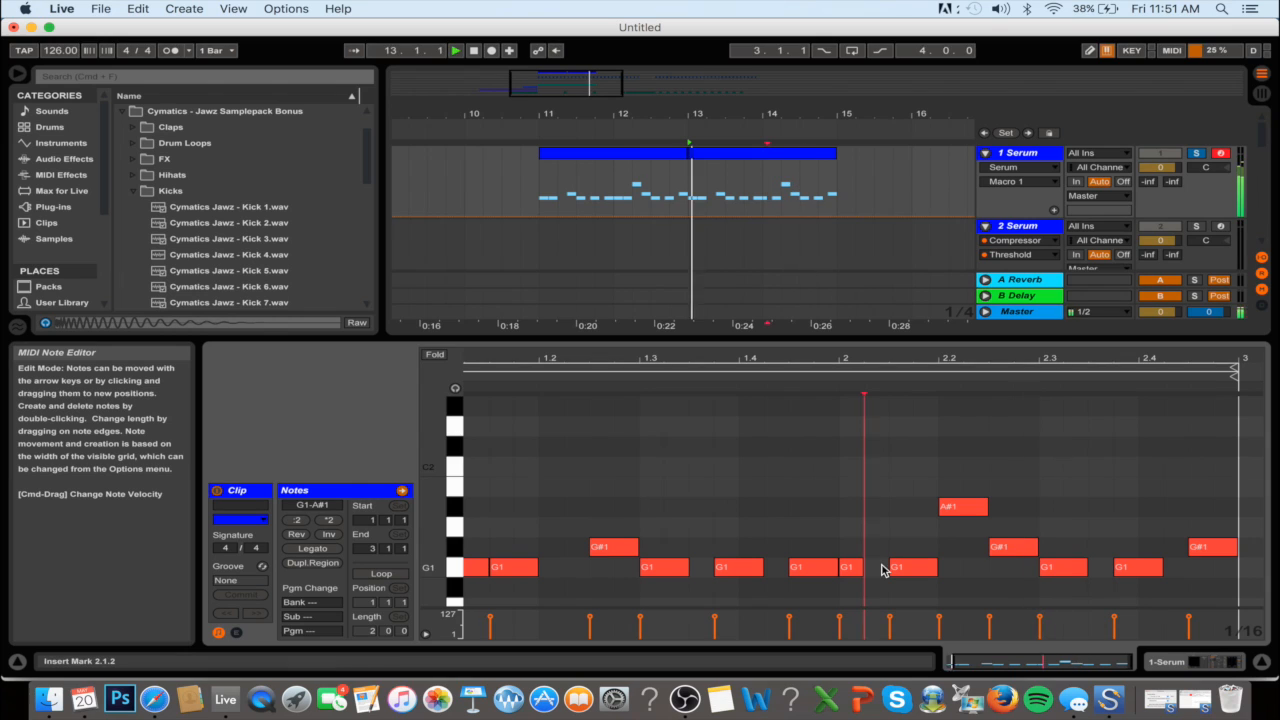
pyautogui.moveTo(910, 569)
pyautogui.mouseDown()
pyautogui.moveTo(886, 571)
pyautogui.moveTo(940, 570)
pyautogui.moveTo(923, 568)
pyautogui.mouseUp()
pyautogui.press('super+z')
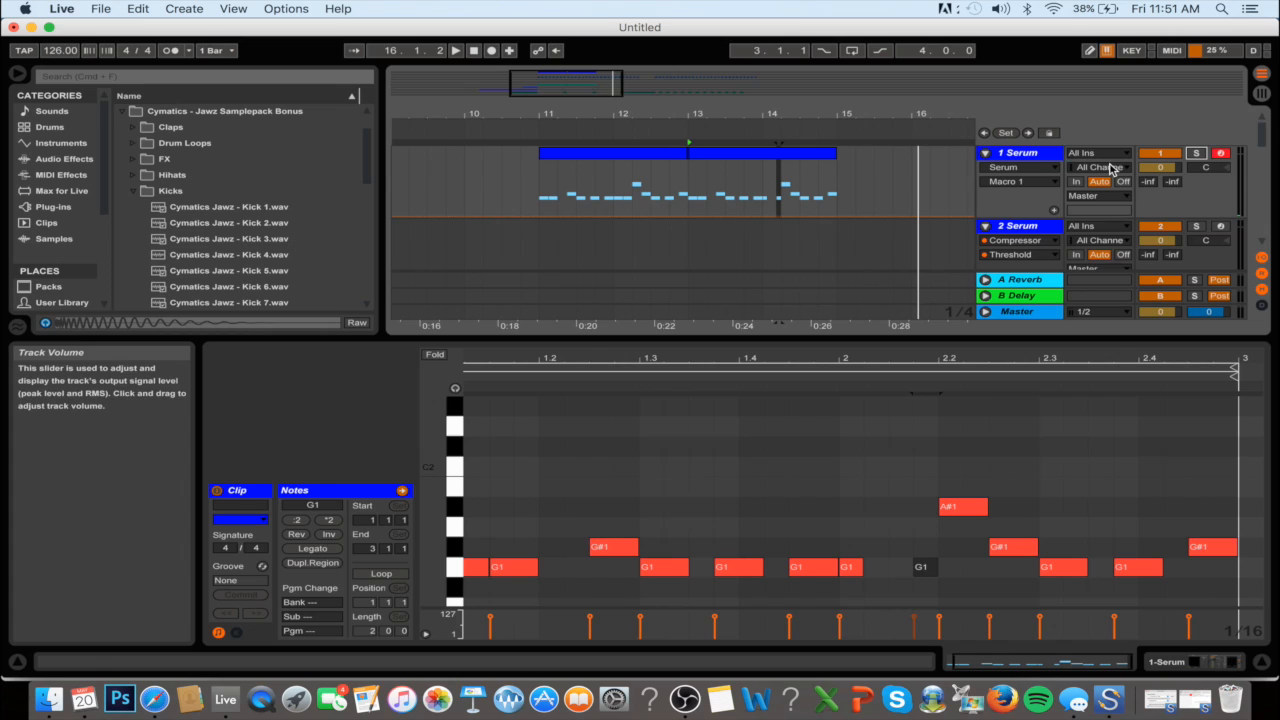
# Show the first Serum track's device chain and play the bassline with the kick from bar 11
pyautogui.click(1048, 158)
pyautogui.doubleClick(1048, 158)
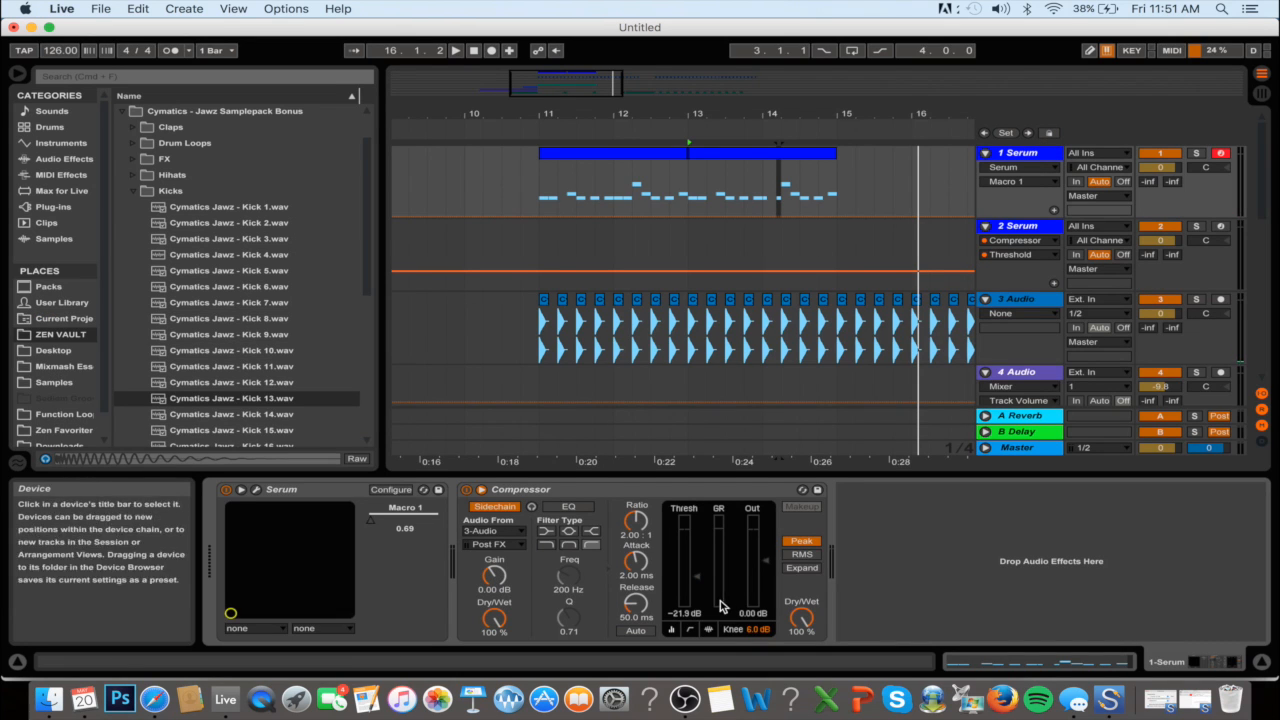
pyautogui.click(541, 185)
pyautogui.press('space')
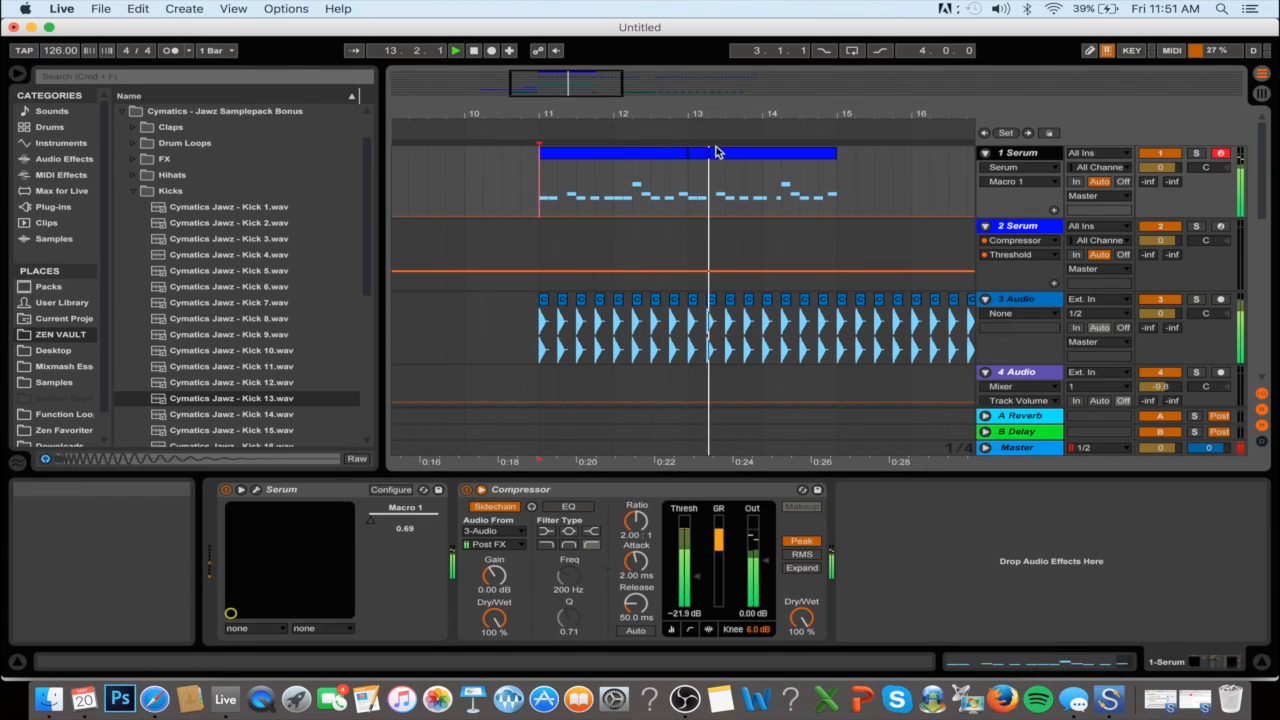
# Look over the vocal and effects tracks, and listen to the bassline from bar 13
pyautogui.scroll(-5, 706, 212)
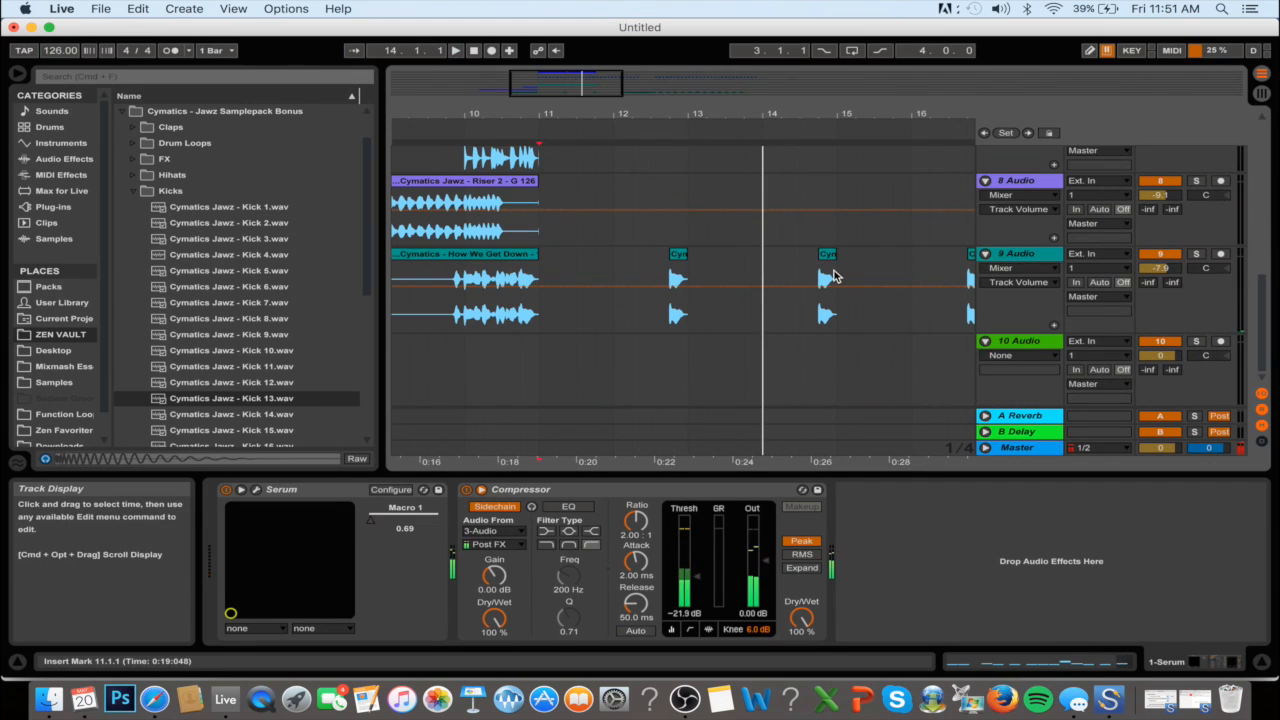
pyautogui.click(836, 276)
pyautogui.click(516, 257)
pyautogui.scroll(5, 680, 300)
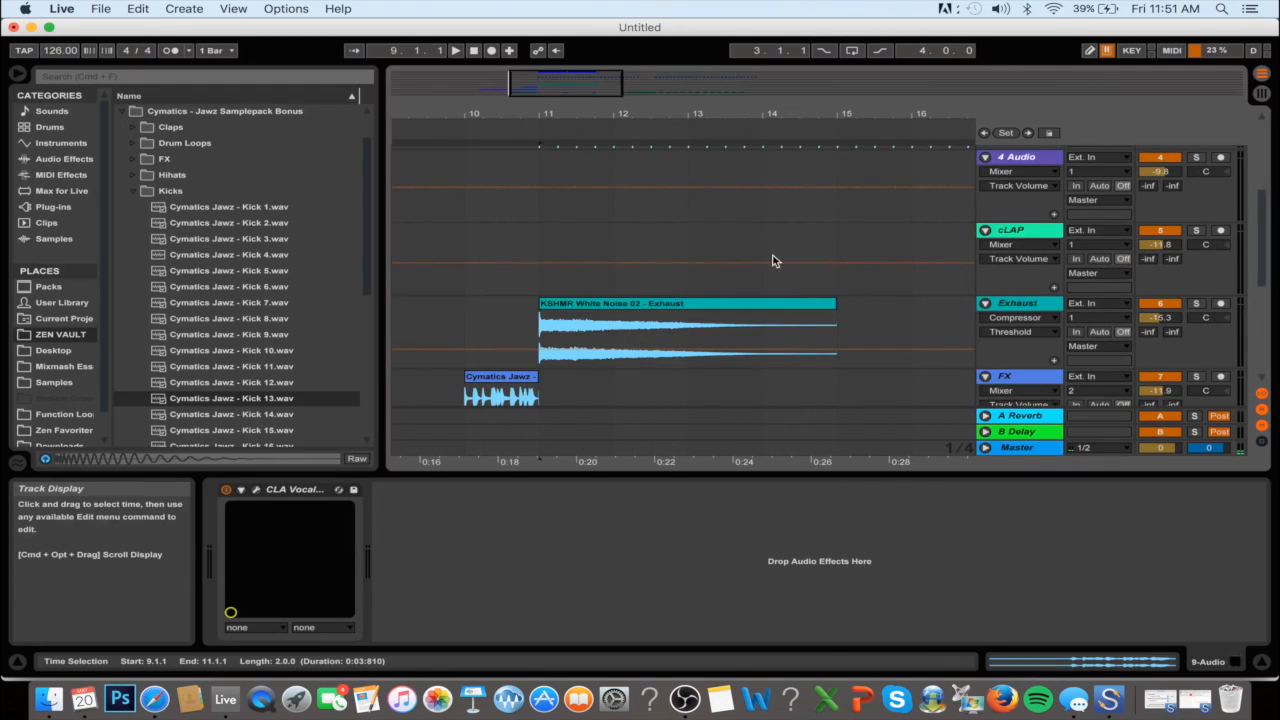
pyautogui.scroll(5, 680, 245)
pyautogui.click(560, 192)
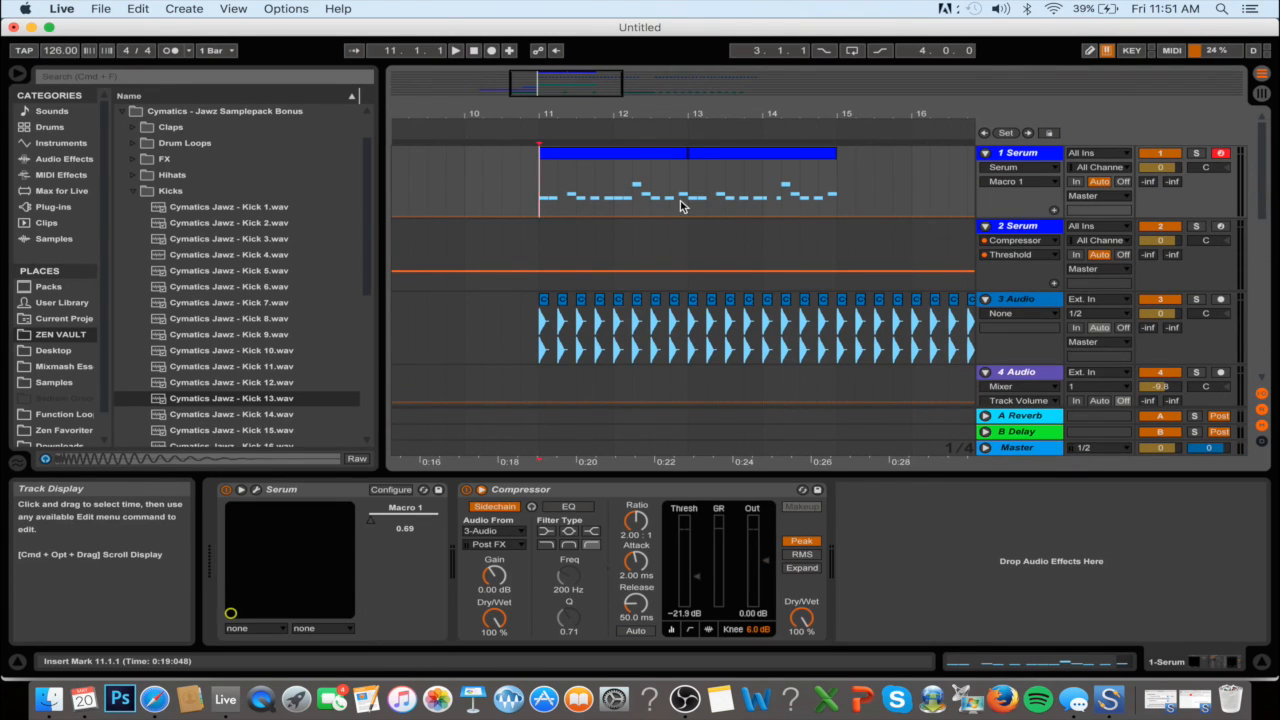
pyautogui.click(681, 200)
pyautogui.press('space')
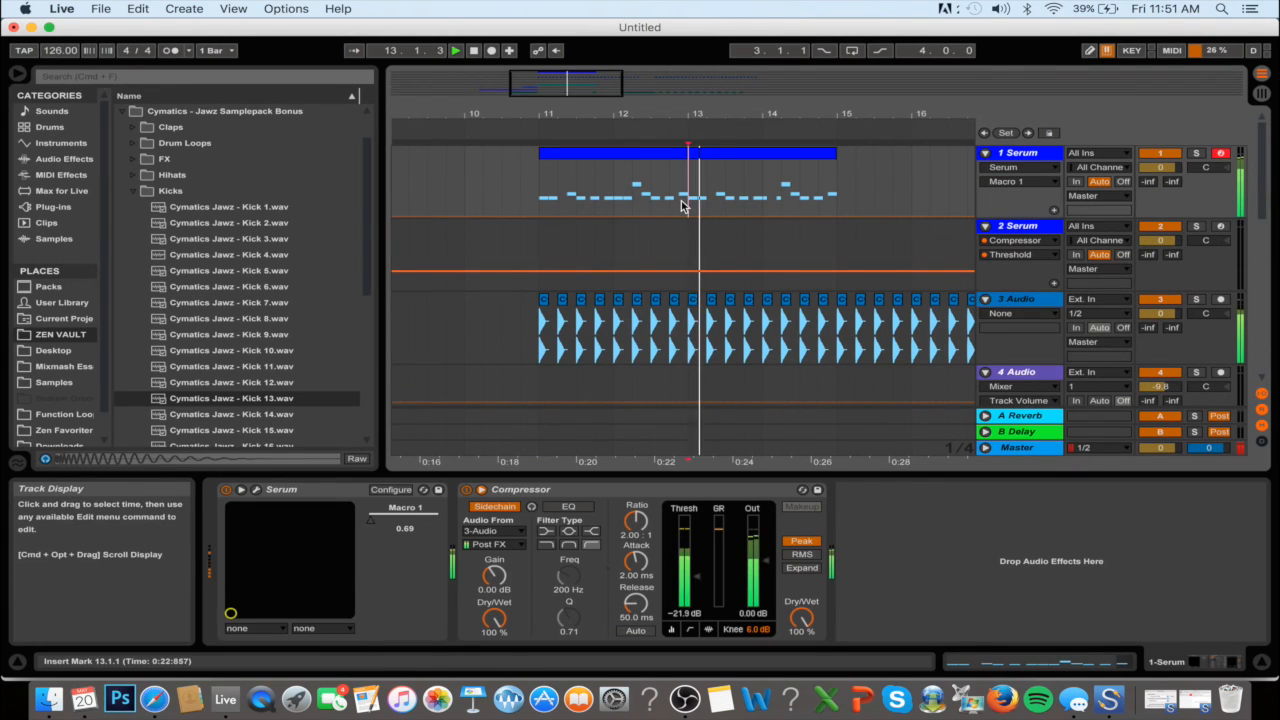
pyautogui.press('space')
# Replace the bassline clip at bar 13 with a fresh duplicate of the bar 11 clip and play it
pyautogui.doubleClick(774, 154)
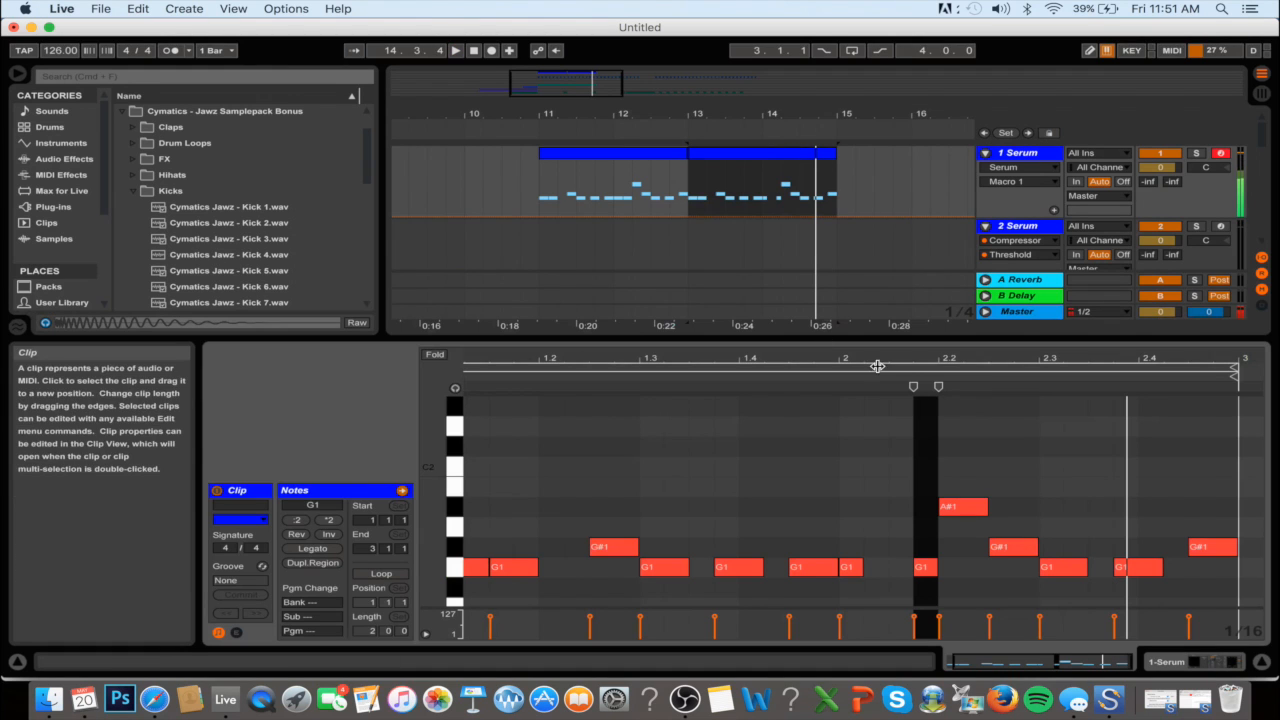
pyautogui.click(667, 156)
pyautogui.press('super+d')
pyautogui.press('space')
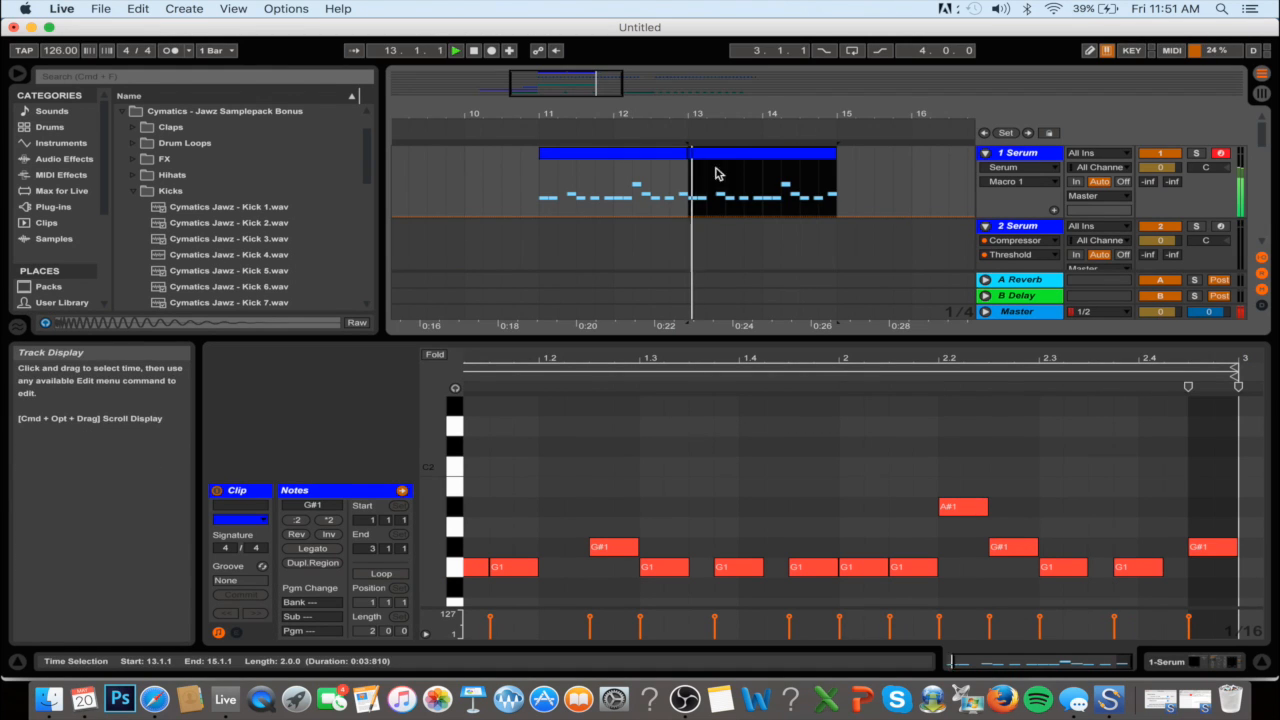
# Duplicate the bassline clip to bars 15 and 17
pyautogui.press('super+d')
pyautogui.moveTo(891, 338); pyautogui.dragTo(891, 718)
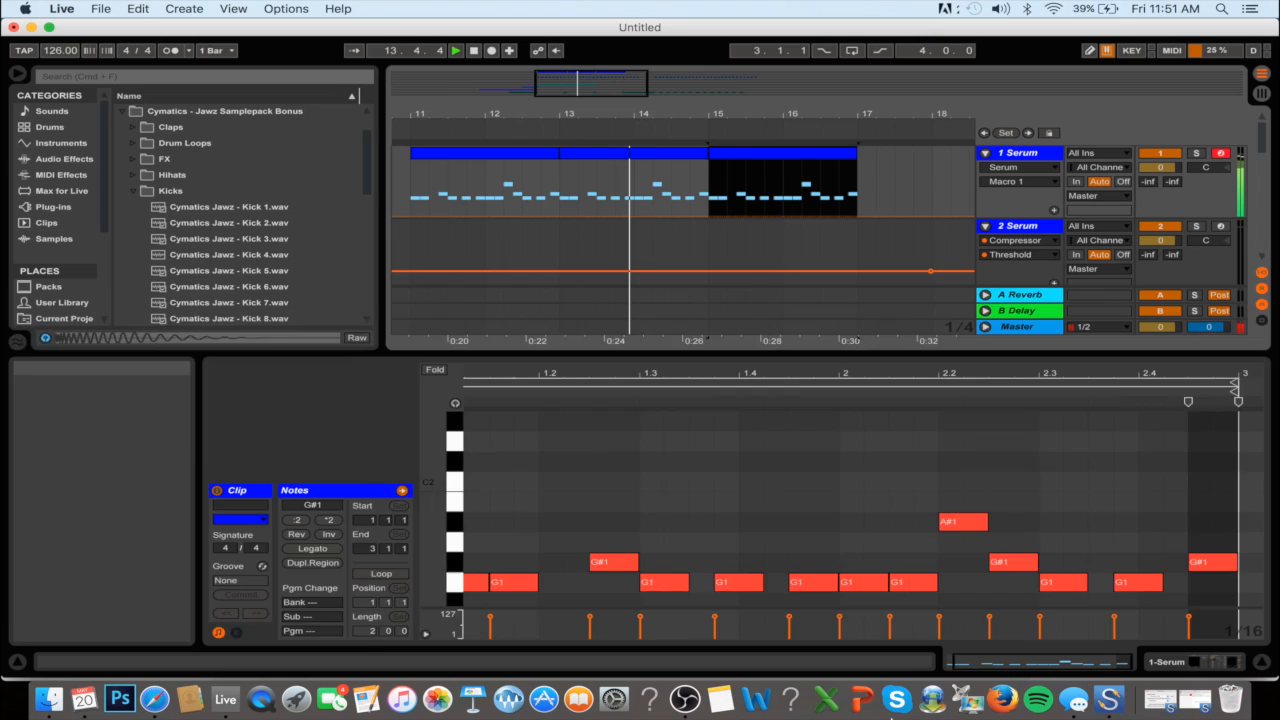
pyautogui.scroll(-3, 776, 425)
pyautogui.scroll(3, 776, 425)
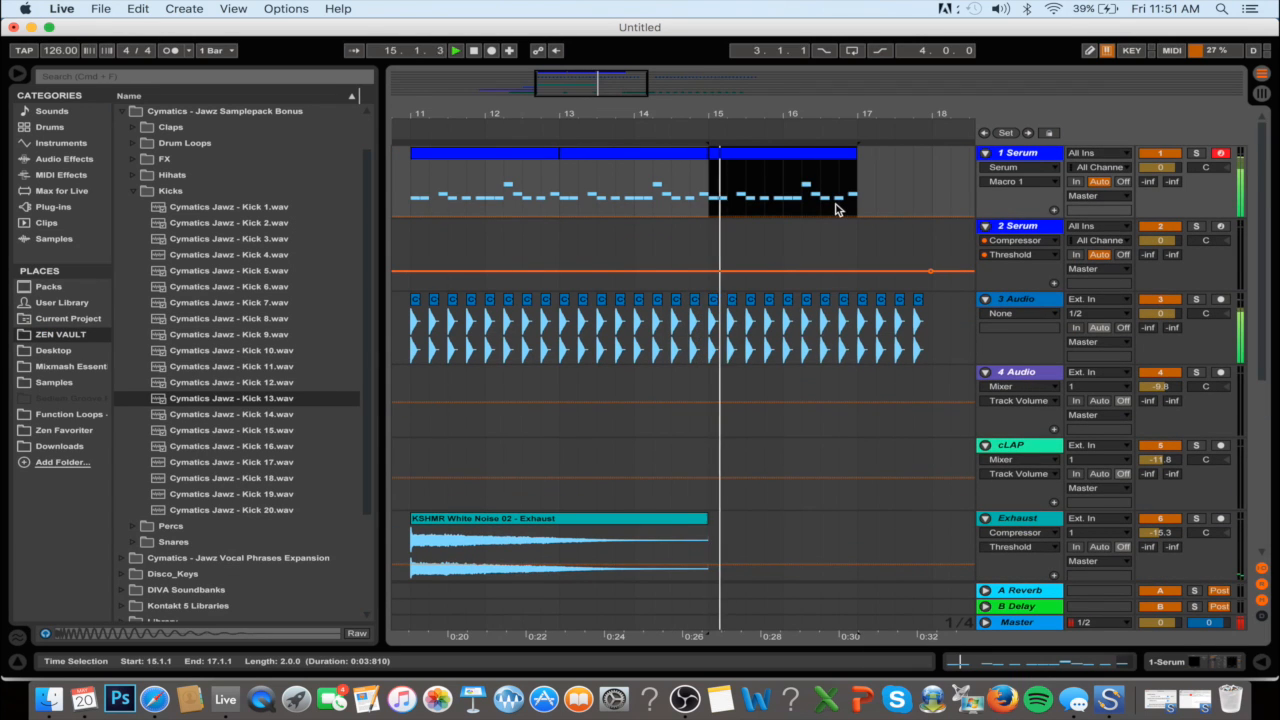
pyautogui.press('super+d')
pyautogui.moveTo(606, 83)
pyautogui.mouseDown()
pyautogui.moveTo(606, 60)
pyautogui.moveTo(530, 60)
pyautogui.moveTo(620, 72)
pyautogui.moveTo(622, 92)
pyautogui.mouseUp()
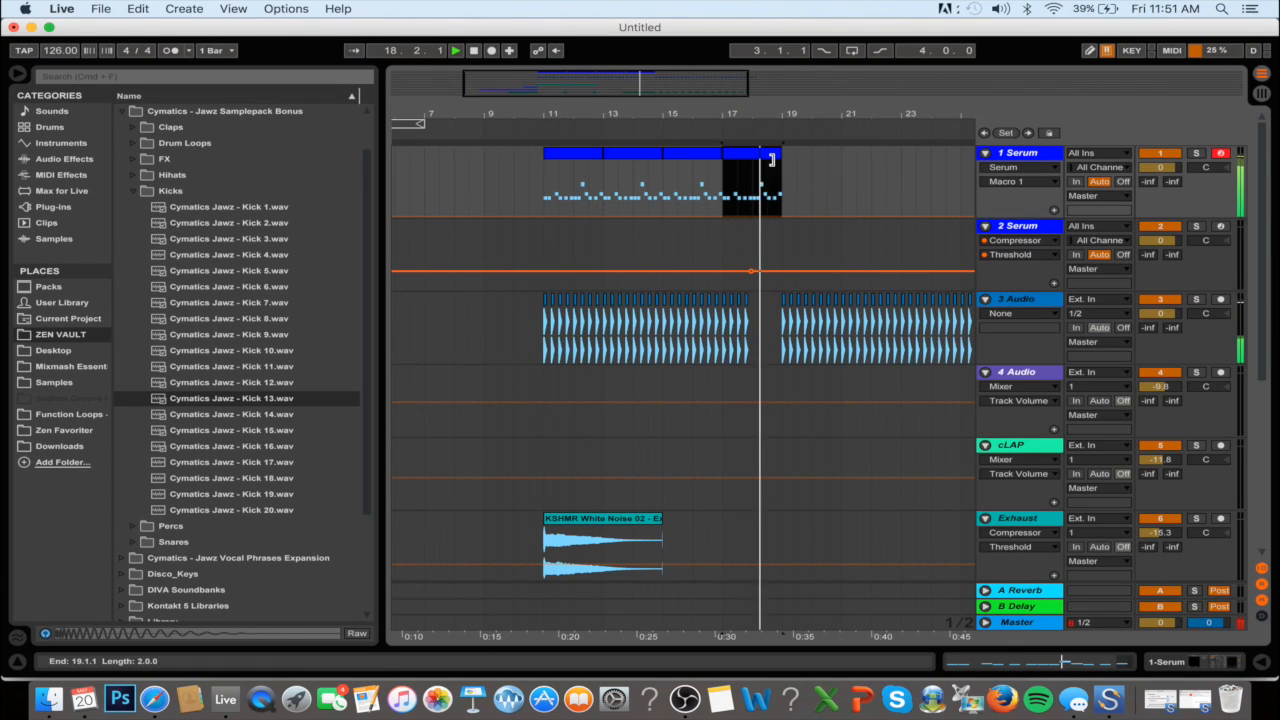
pyautogui.moveTo(726, 110); pyautogui.dragTo(747, 98)
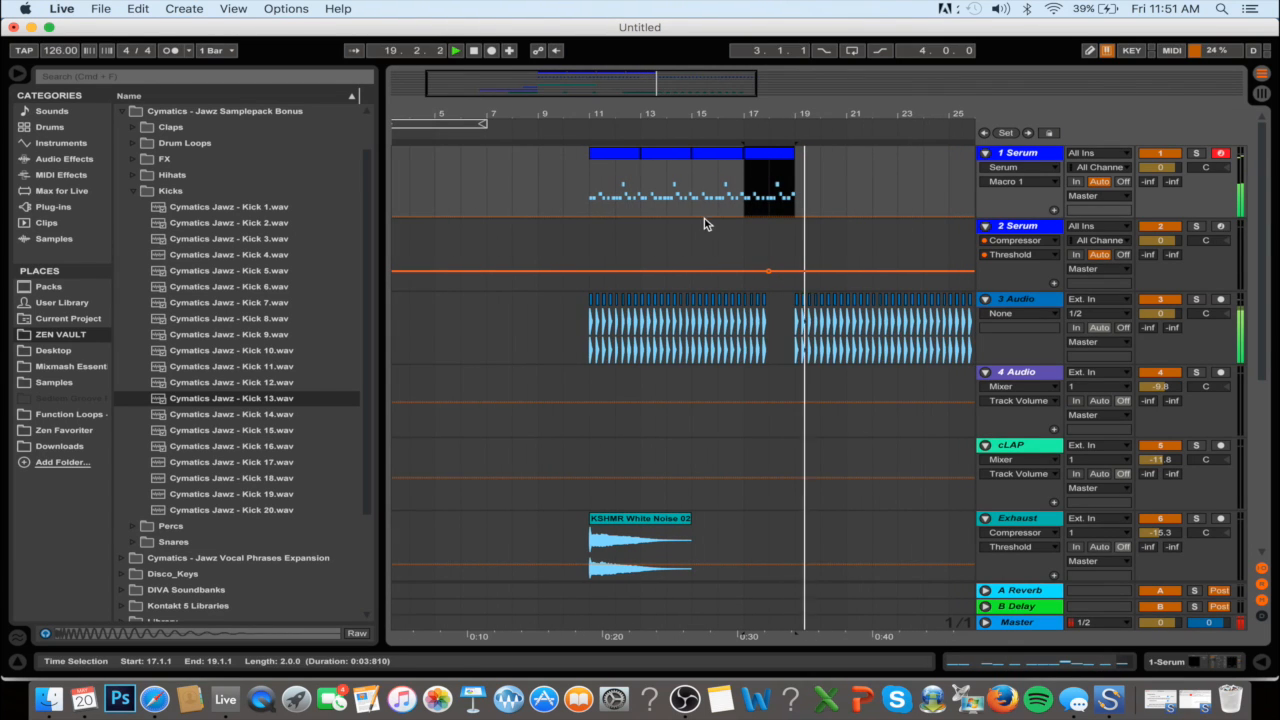
# Duplicate the bassline clip four more times, filling bars 19 to 27, and stop playback
pyautogui.hotkey('ctrl', 'd')
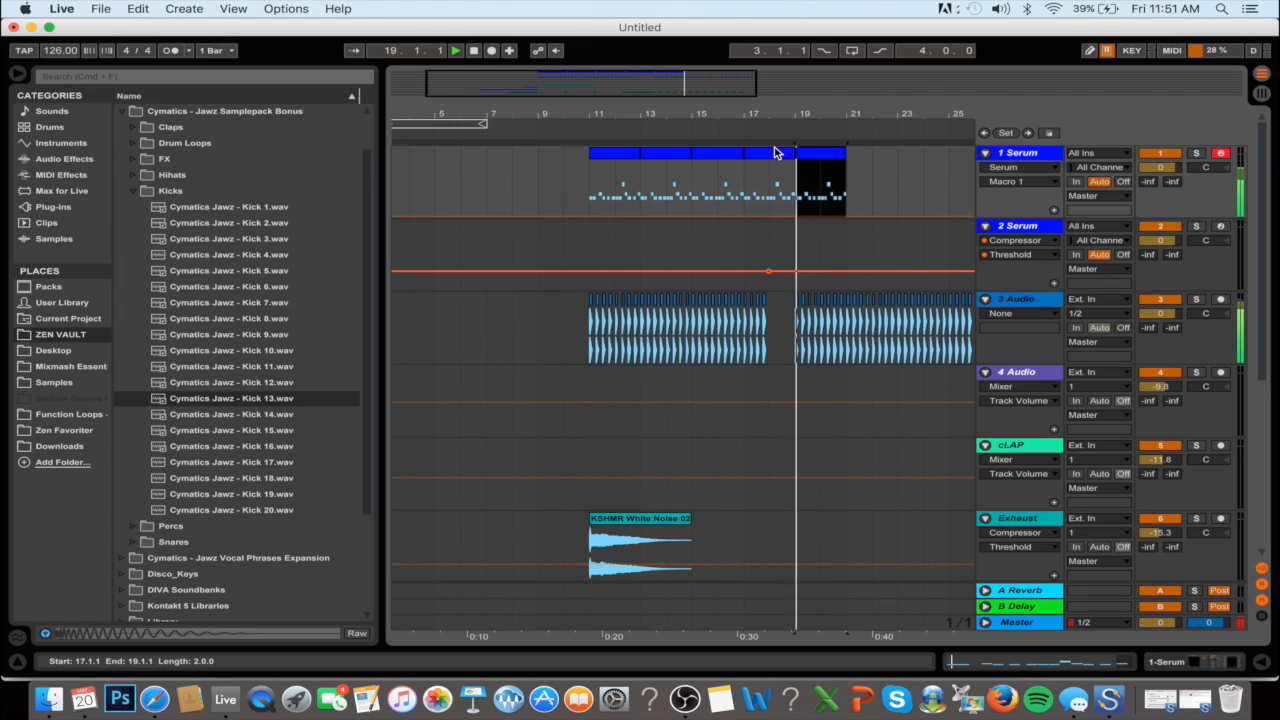
pyautogui.hotkey('ctrl', 'd')
pyautogui.hotkey('ctrl', 'd')
pyautogui.hotkey('ctrl', 'd')
pyautogui.press('space')
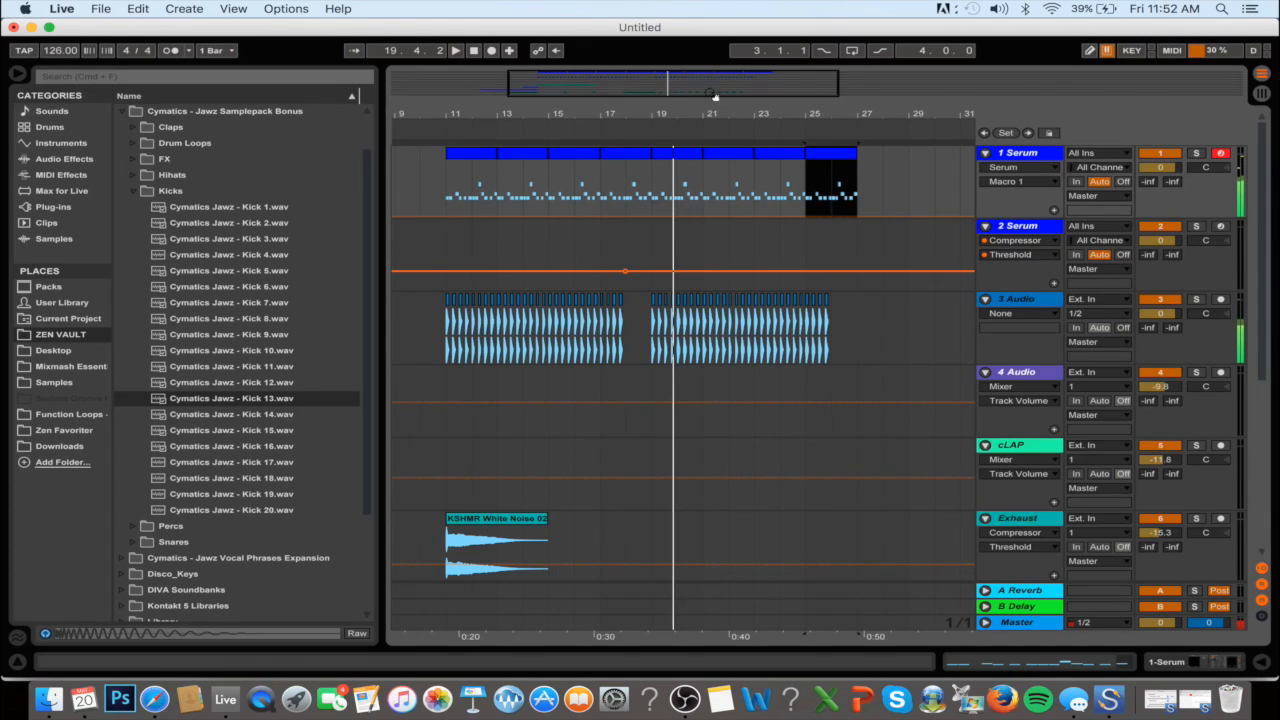
# Examine the riser, FX and vocal clips leading into bar 11 and set the insert mark at 7.1.1
pyautogui.hscroll(-5, 626, 334)
pyautogui.scroll(-8, 626, 334)
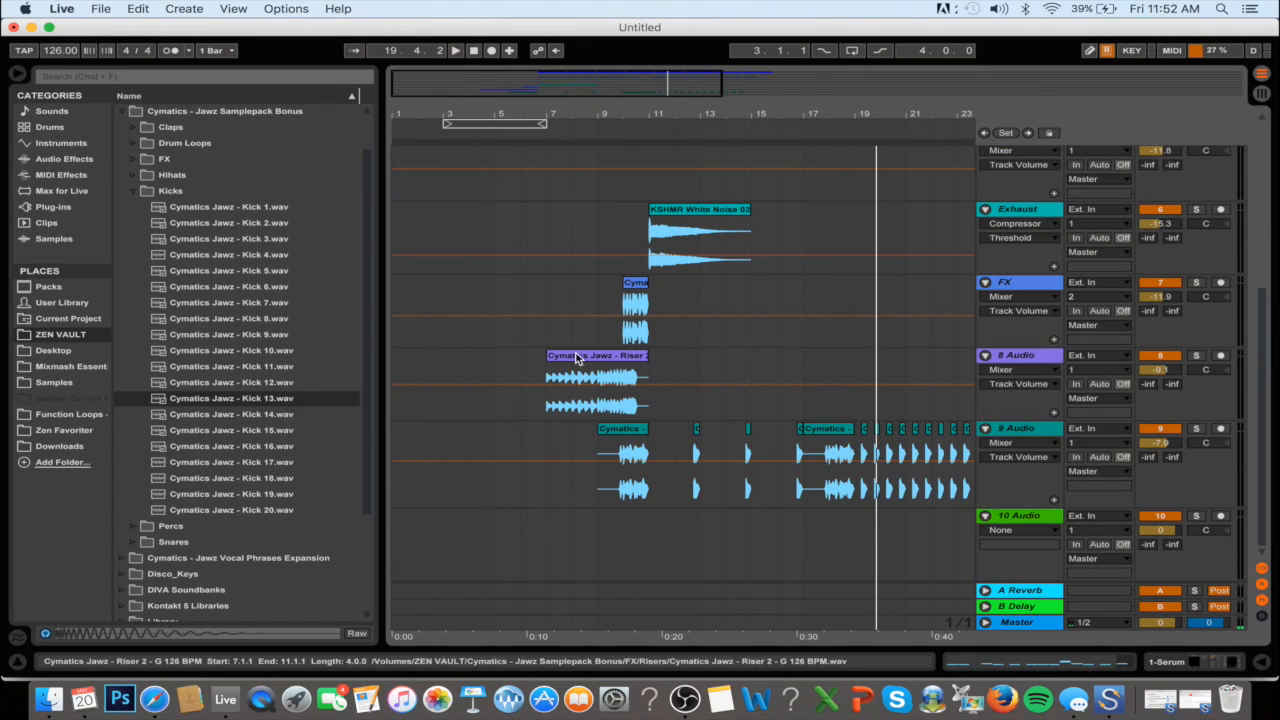
pyautogui.click(541, 337)
pyautogui.moveTo(557, 91); pyautogui.dragTo(529, 100)
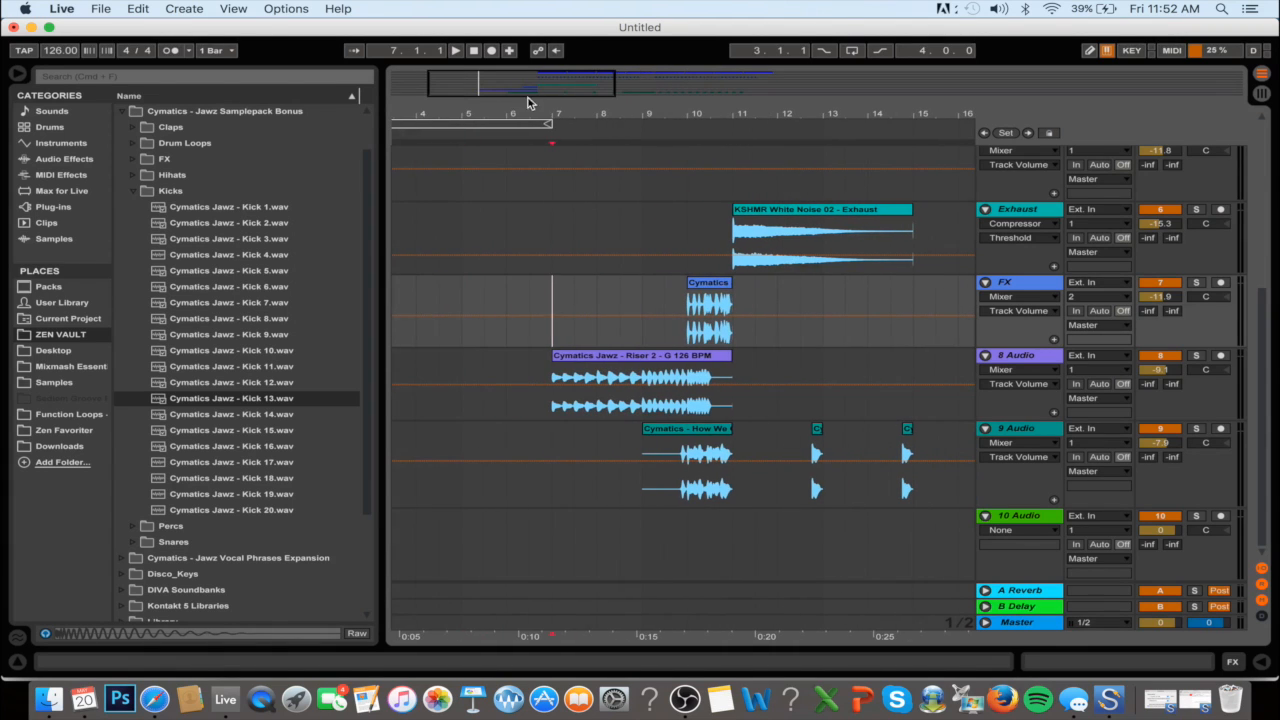
pyautogui.click(573, 357)
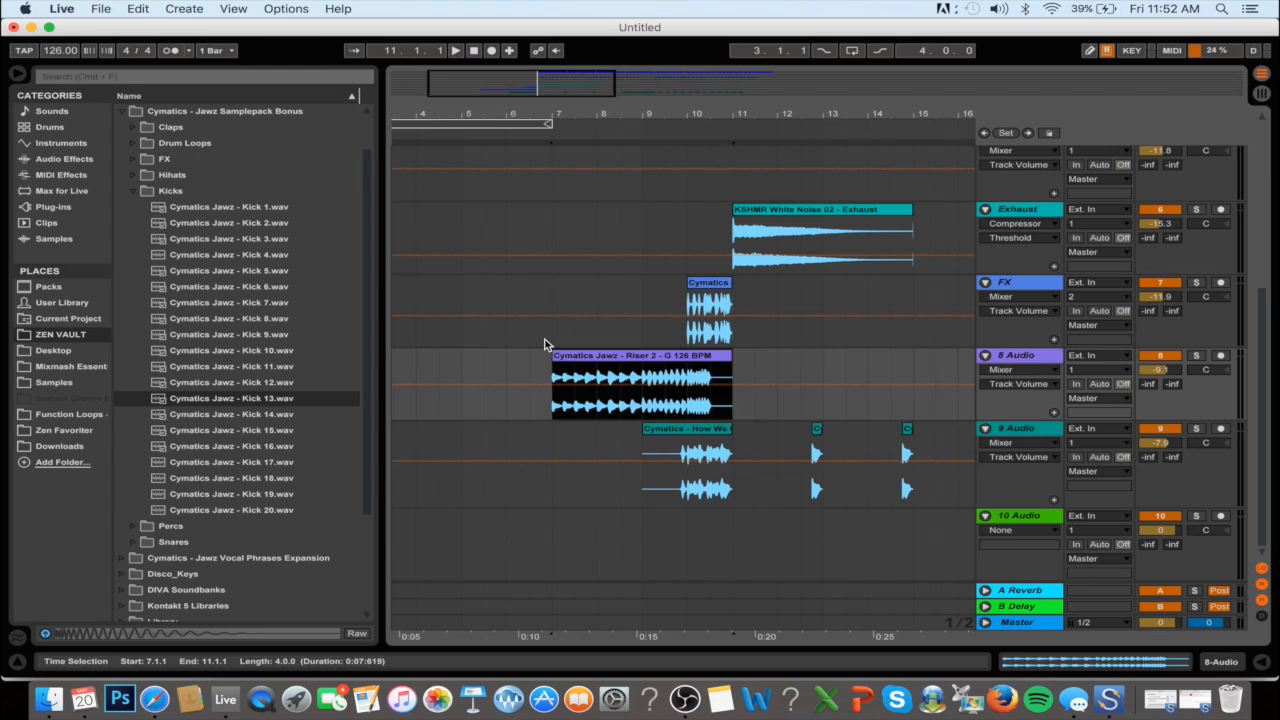
pyautogui.click(555, 344)
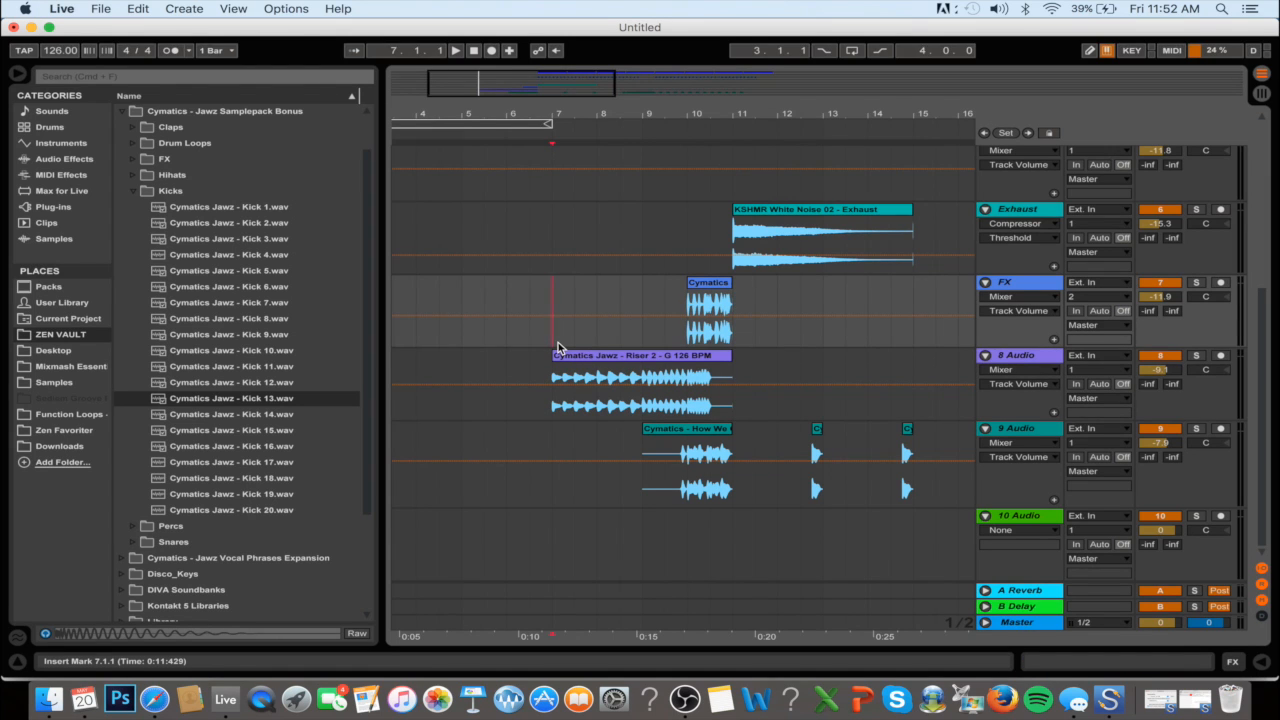
pyautogui.scroll(10, 559, 345)
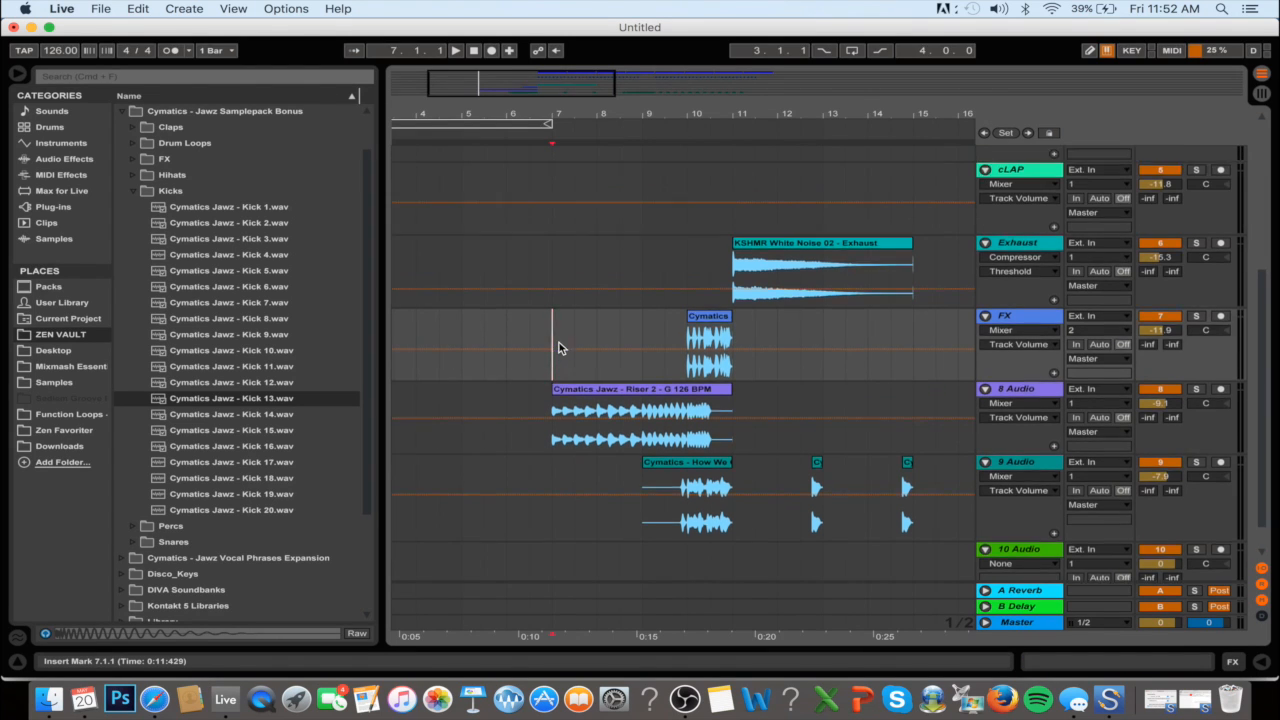
pyautogui.scroll(1, 785, 329)
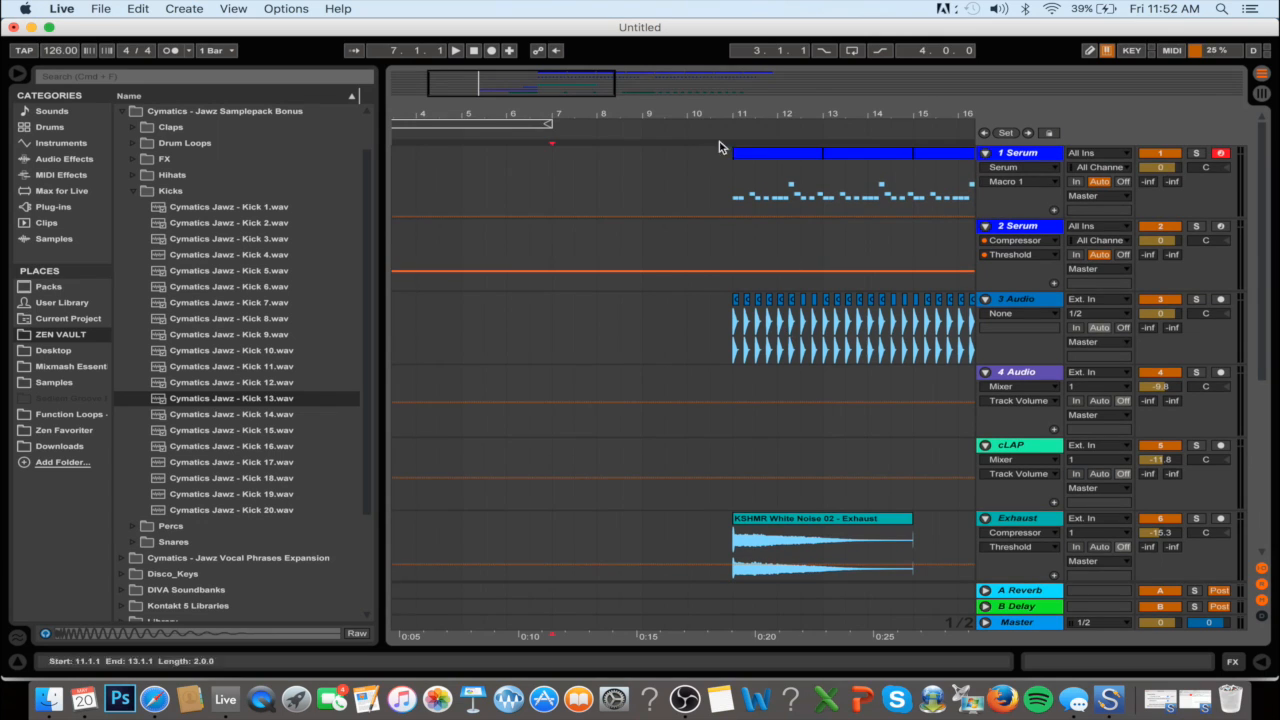
# Audition vocal phrases in the Cymatics - Jawz Vocal Phrases Expansion folder, including Get Loose In The Club
pyautogui.press('-')
pyautogui.scroll(-10, 797, 277)
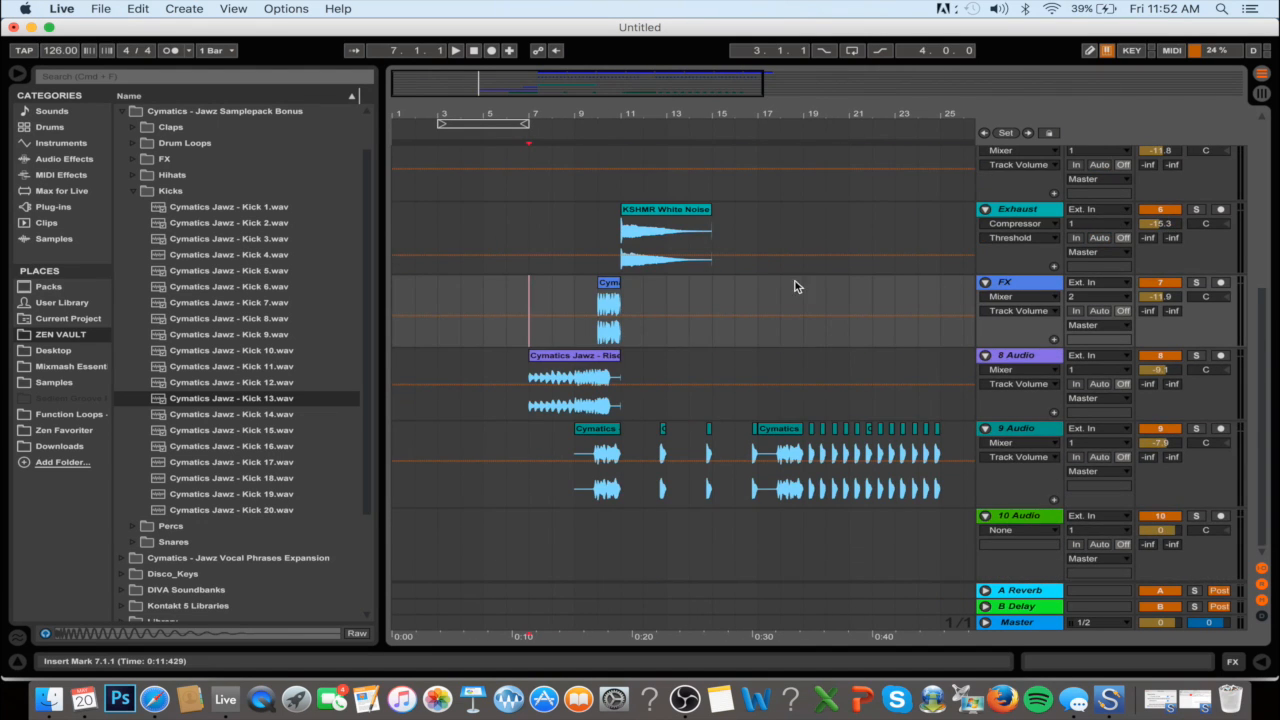
pyautogui.scroll(10, 801, 308)
pyautogui.scroll(-10, 799, 360)
pyautogui.scroll(1, 617, 341)
pyautogui.scroll(1, 617, 341)
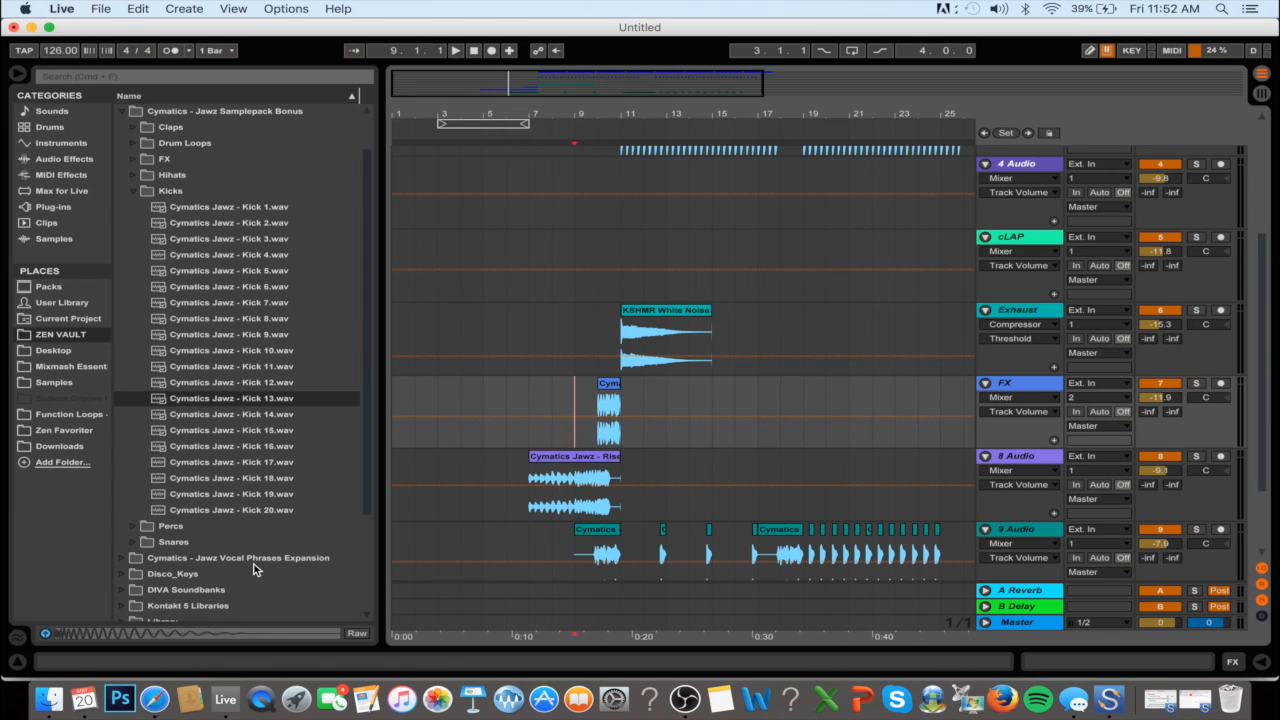
pyautogui.click(126, 561)
pyautogui.click(304, 302)
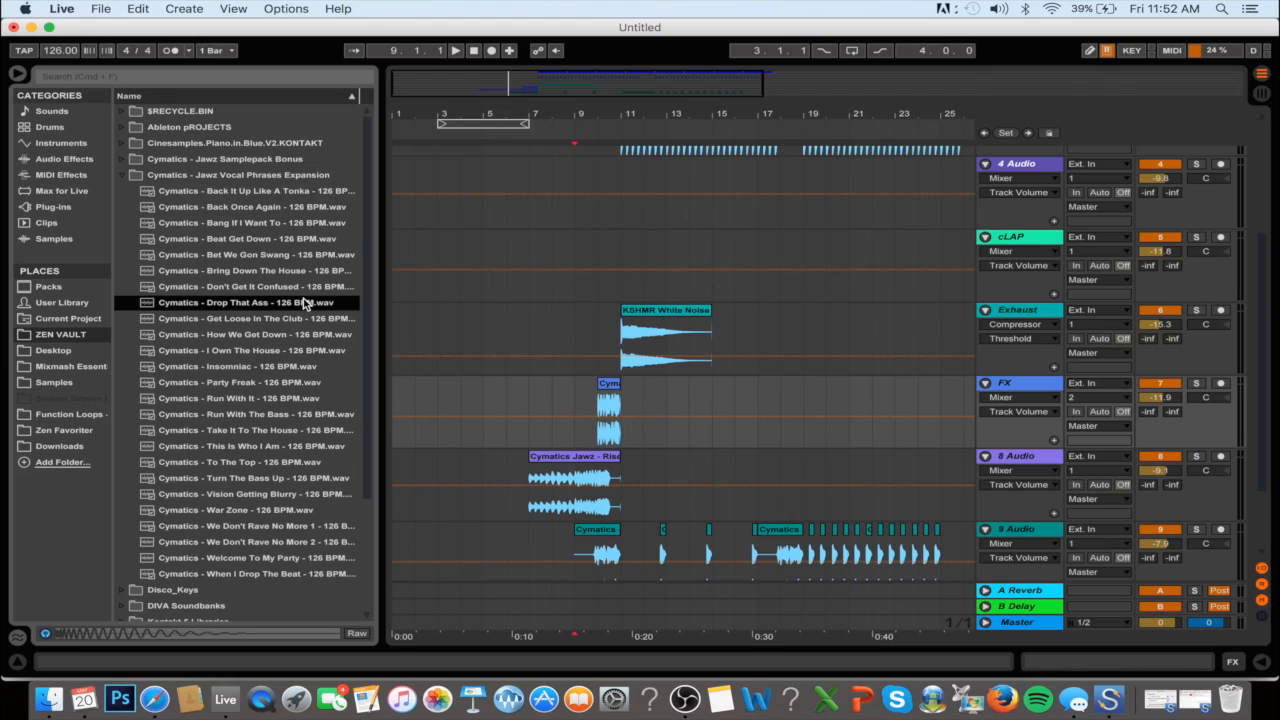
pyautogui.press('Down')
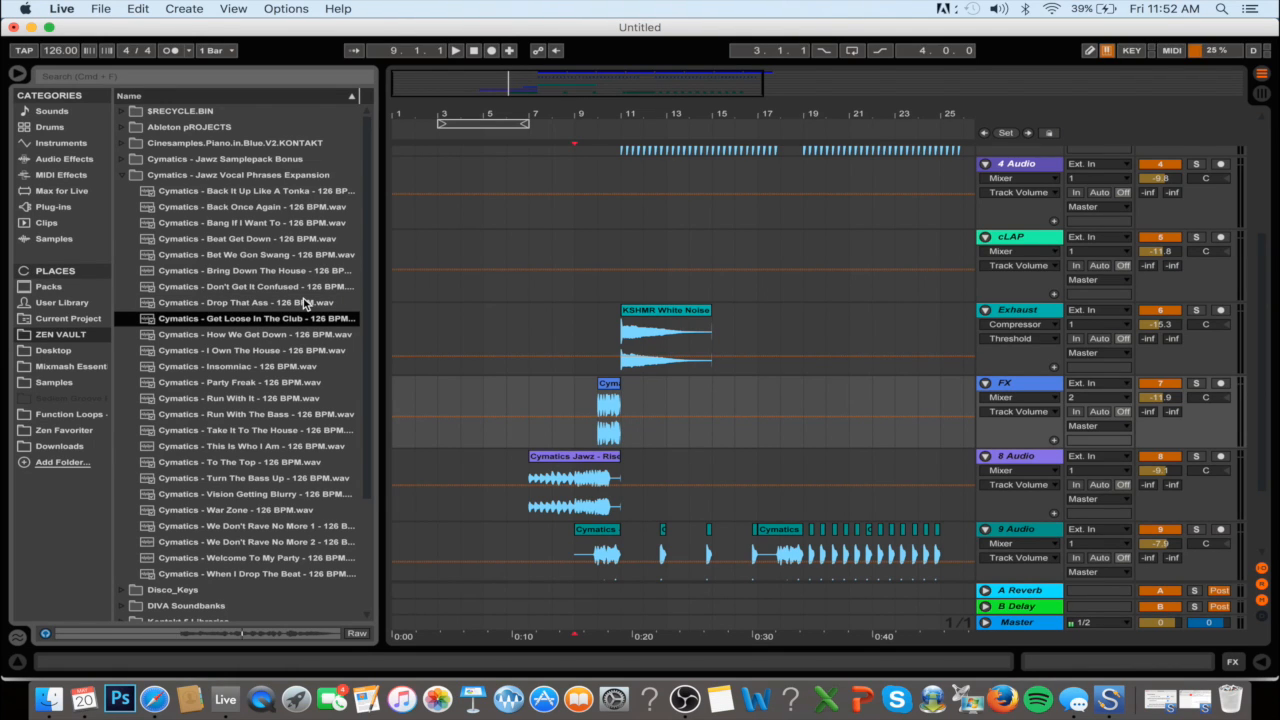
# Play the build-up from bar 9 on the FX track
pyautogui.click(558, 294)
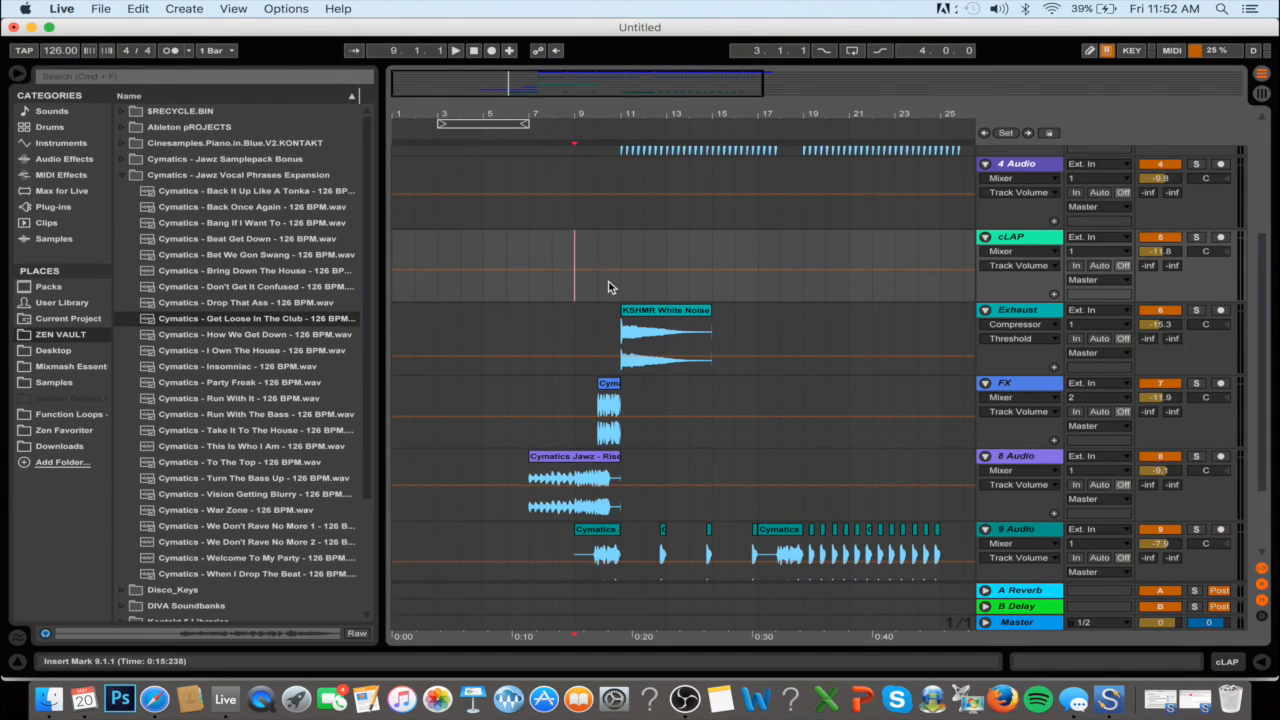
pyautogui.click(604, 287)
pyautogui.scroll(1, 577, 288)
pyautogui.scroll(-5, 576, 300)
pyautogui.click(594, 342)
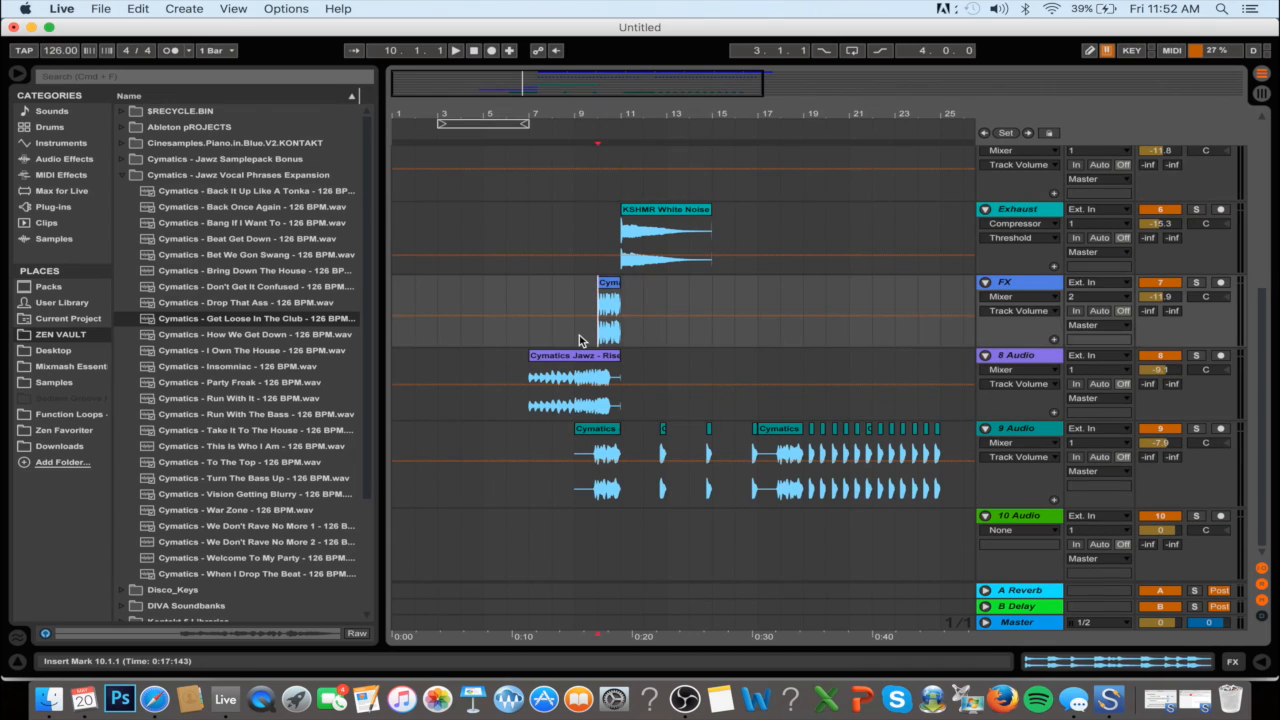
pyautogui.click(579, 335)
pyautogui.press('space')
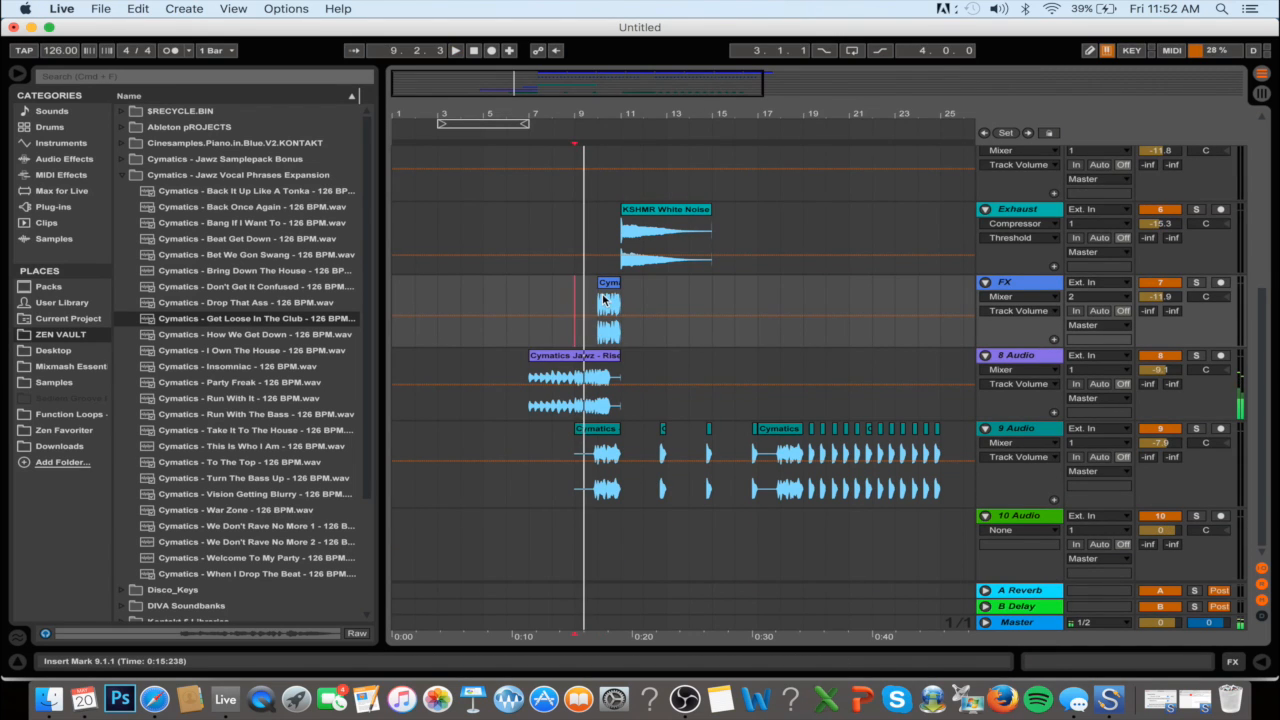
# Lower the 8 Audio riser track's volume to -11.0 and play the transition into the drop from bar 10
pyautogui.click(603, 298)
pyautogui.press('space')
pyautogui.moveTo(1160, 369); pyautogui.dragTo(1160, 382)
pyautogui.press('space')
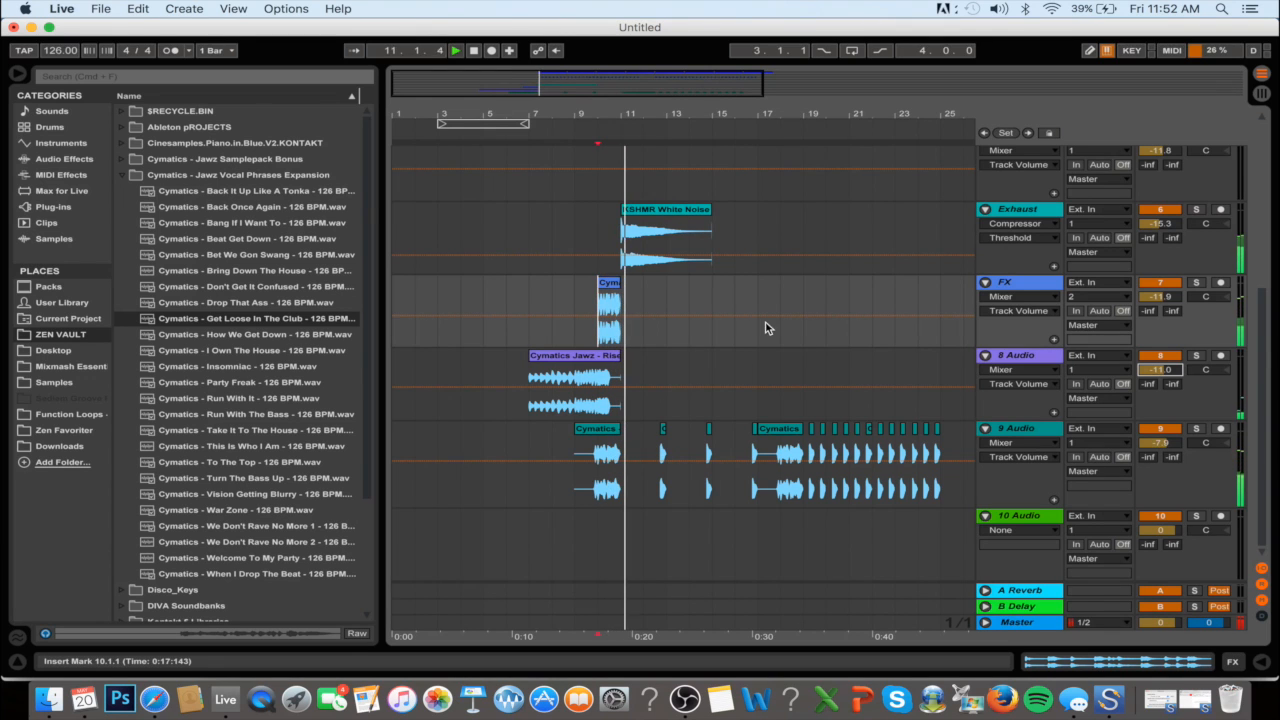
pyautogui.scroll(1, 725, 338)
pyautogui.scroll(8, 725, 338)
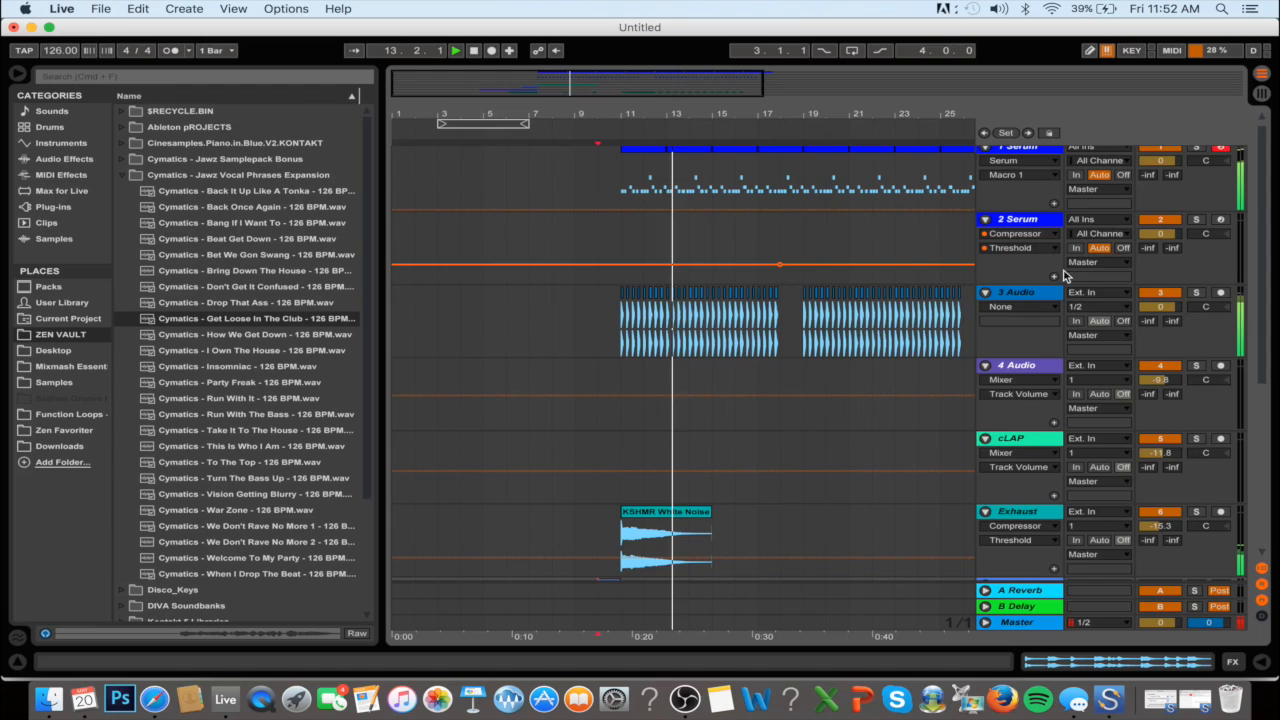
pyautogui.scroll(-10, 944, 325)
pyautogui.scroll(8, 944, 325)
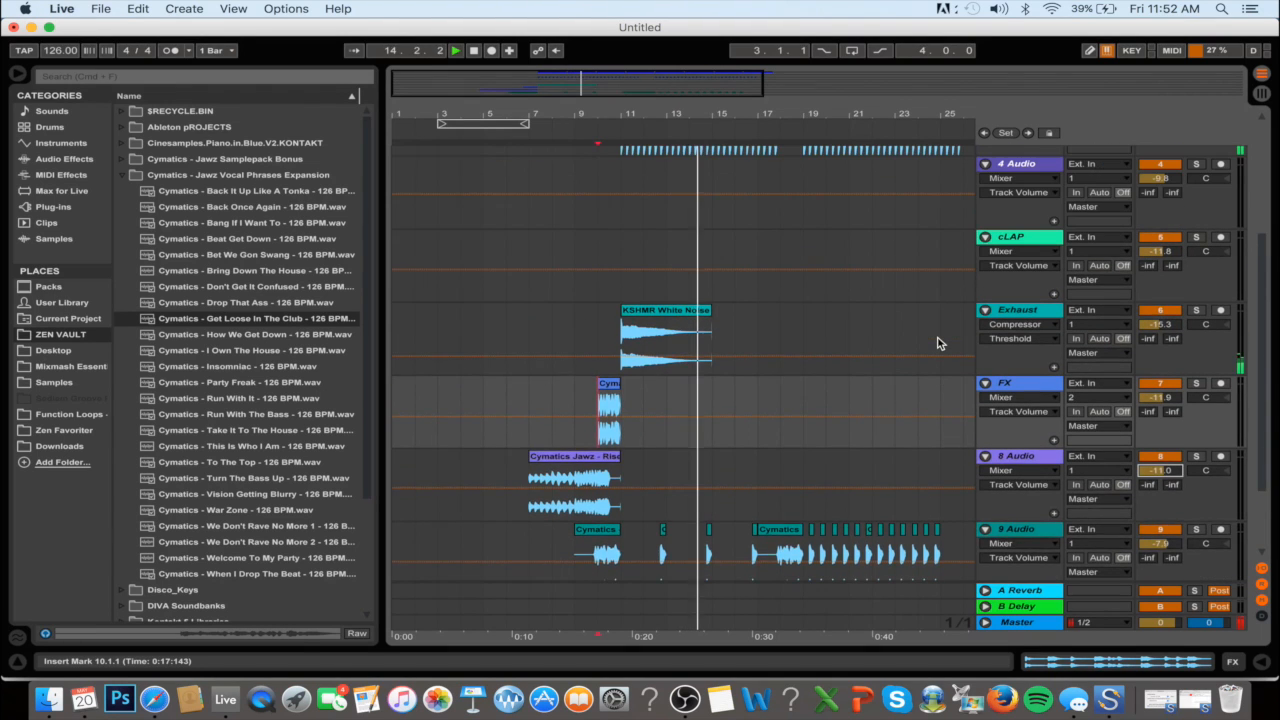
pyautogui.scroll(10, 956, 329)
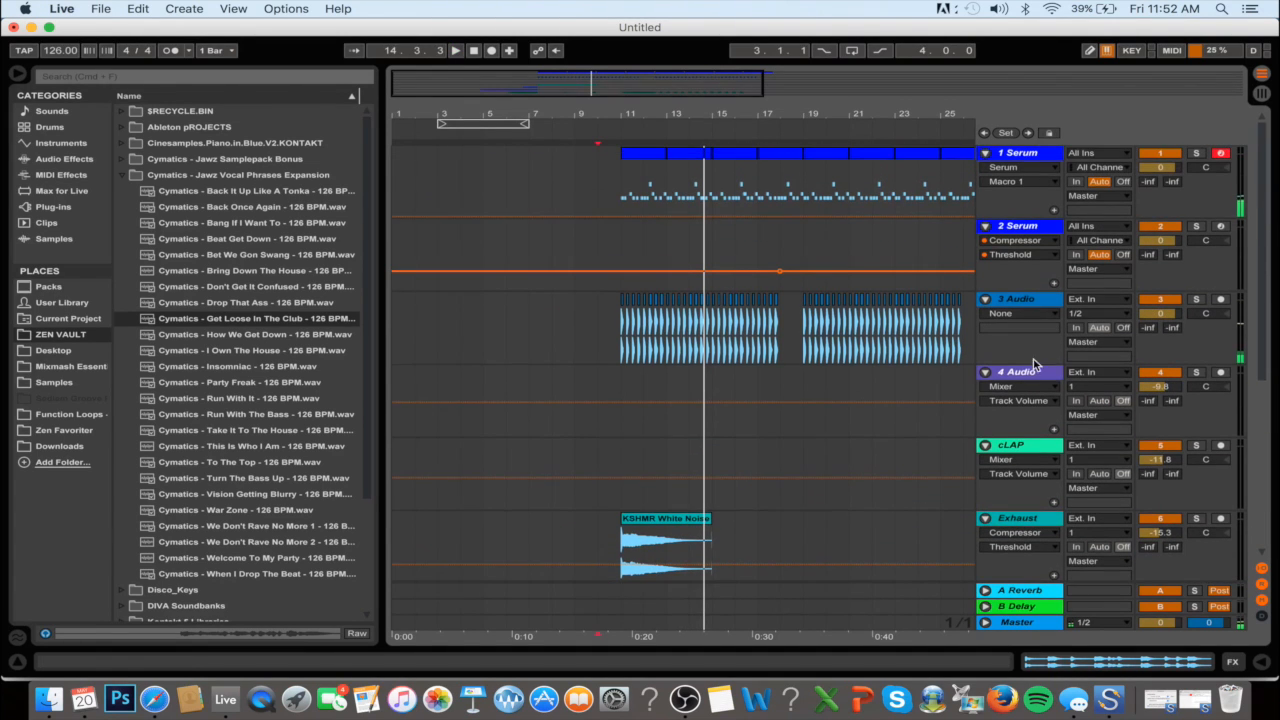
# Select the 4 Audio track and open the Hihat Loops folder within Drum Loops of the Cymatics - Jawz Samplepack Bonus
pyautogui.click(1022, 373)
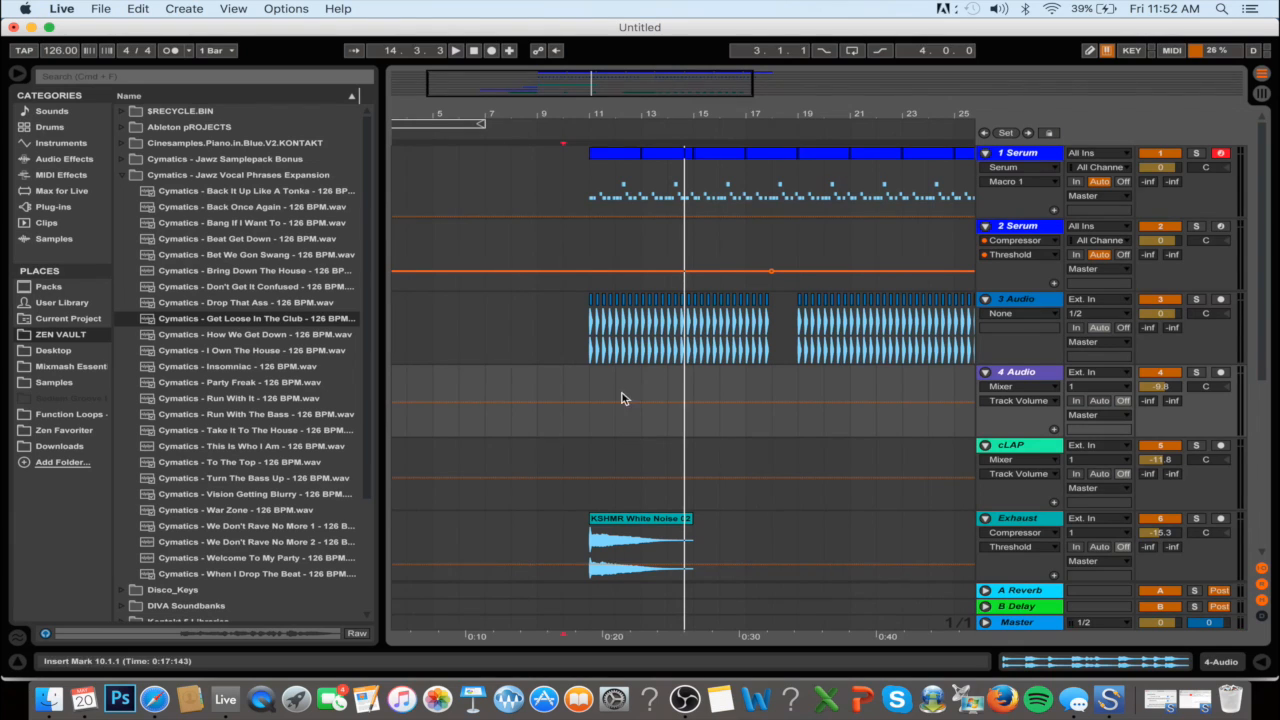
pyautogui.click(122, 175)
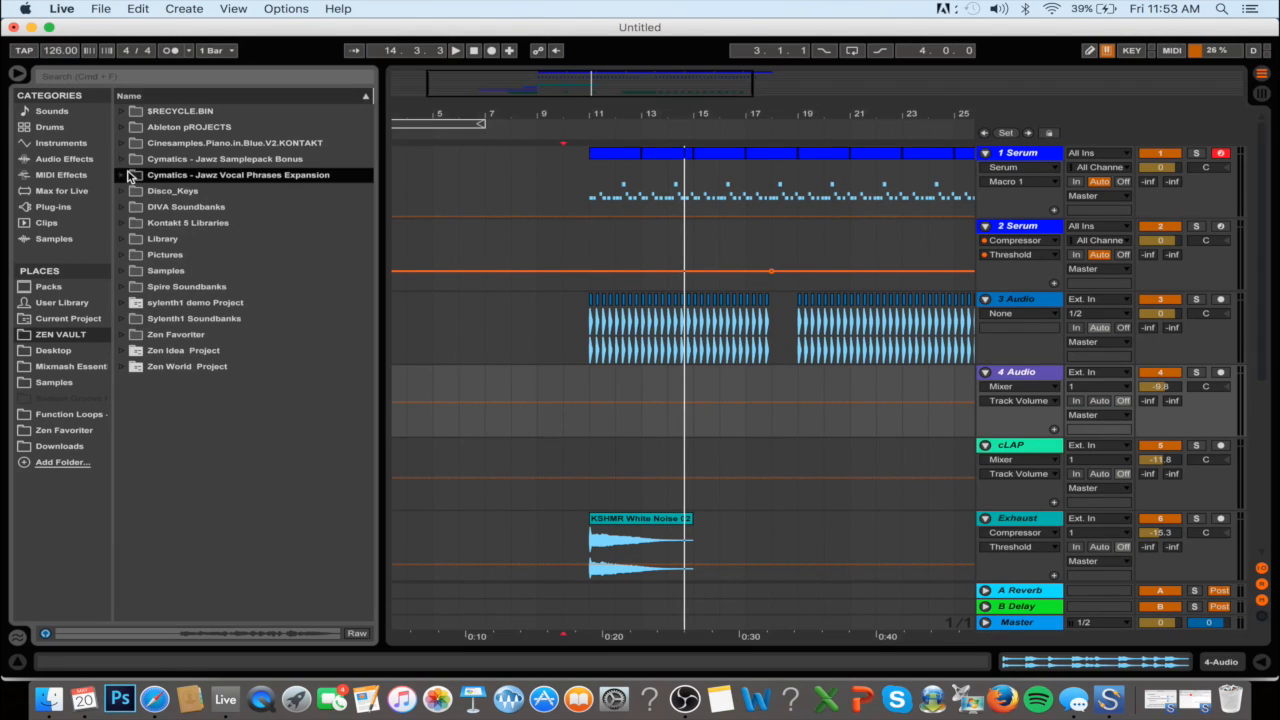
pyautogui.click(122, 159)
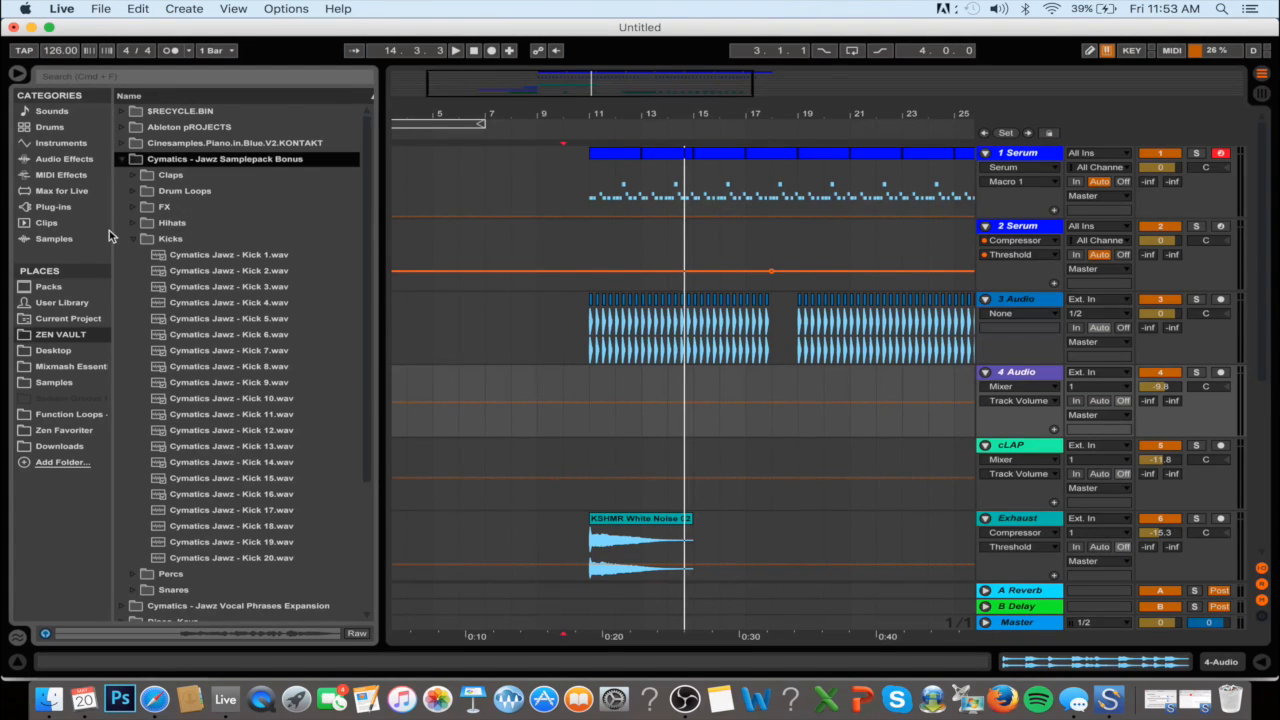
pyautogui.click(112, 238)
pyautogui.click(122, 239)
pyautogui.click(131, 193)
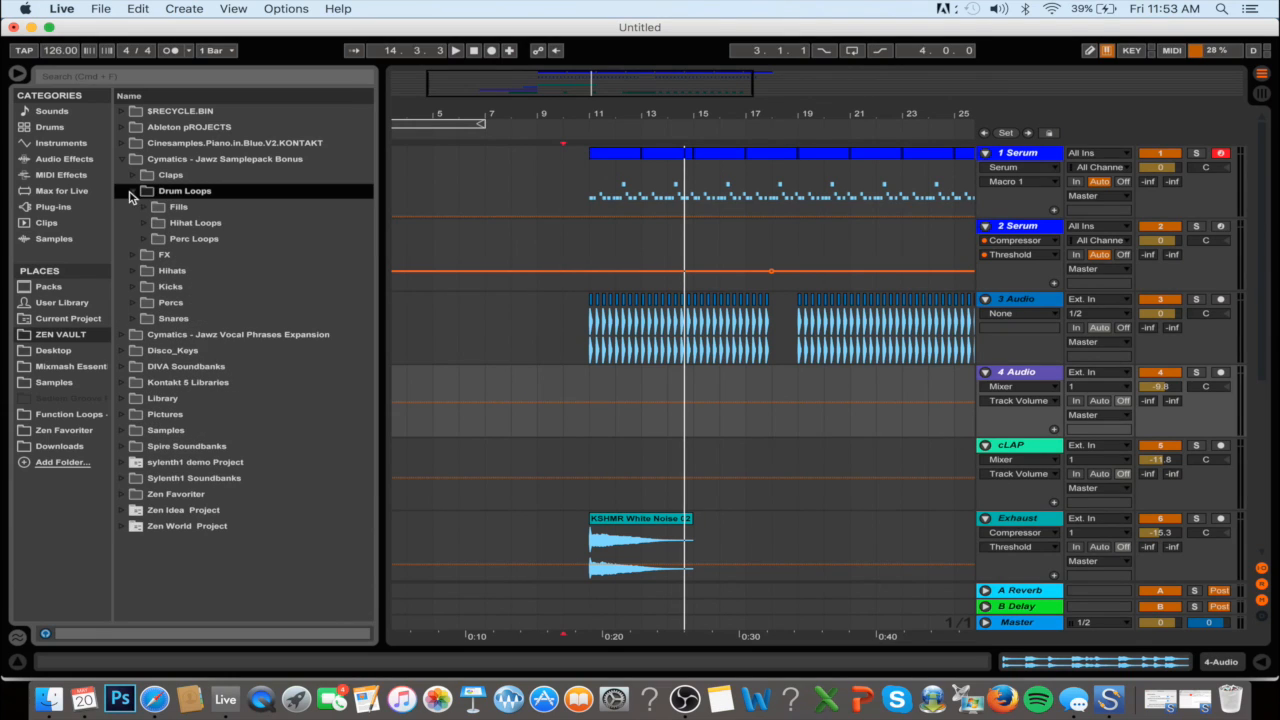
pyautogui.click(145, 225)
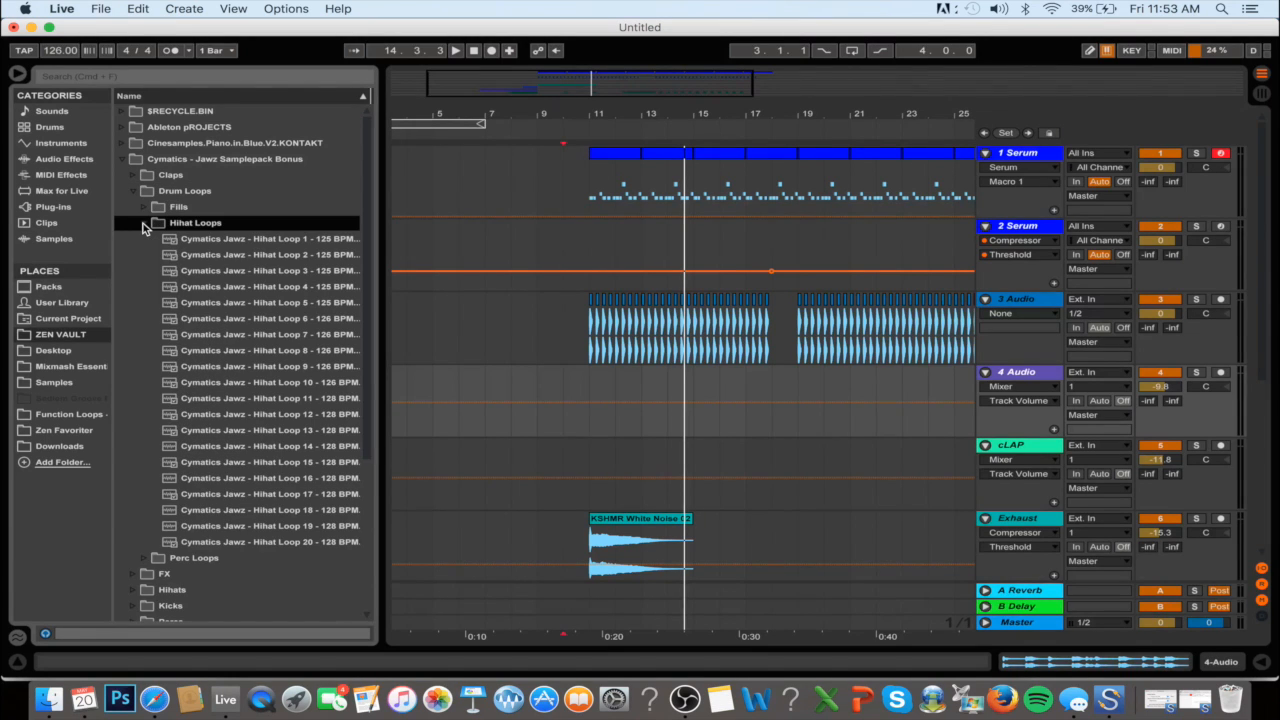
# Audition Cymatics Jawz Hihat Loops 4 to 7
pyautogui.click(281, 284)
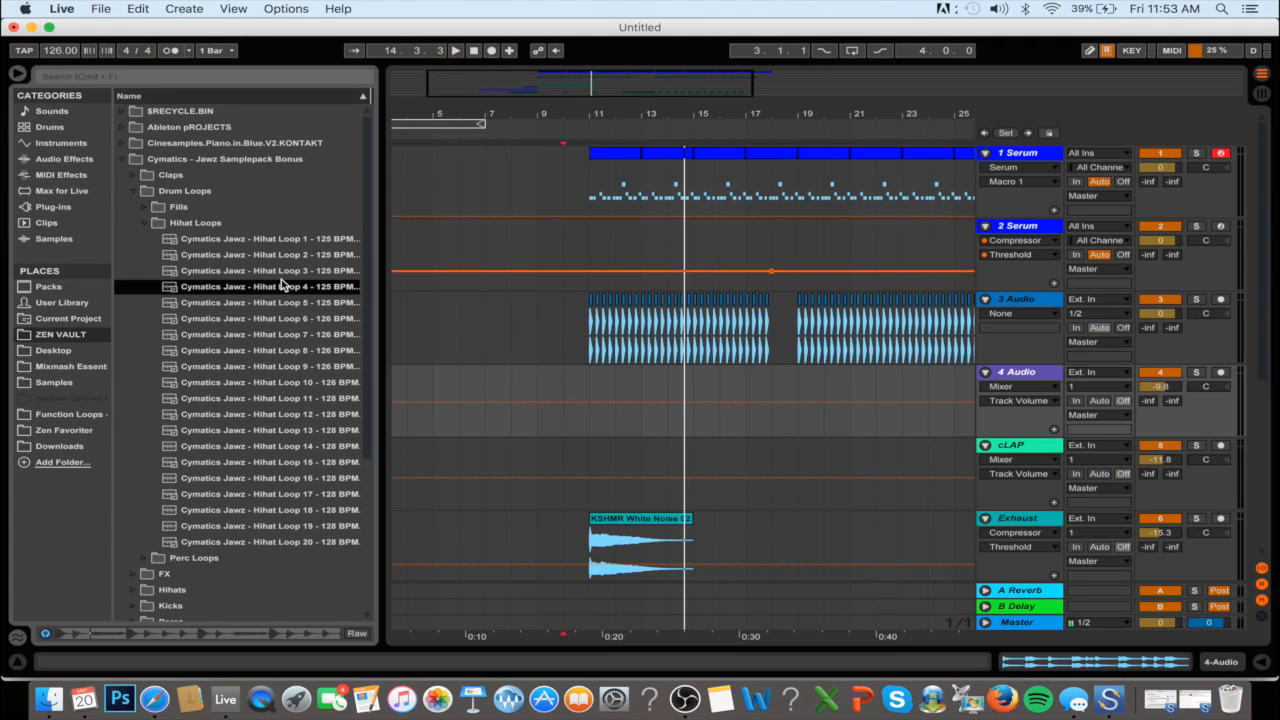
pyautogui.press('Down')
pyautogui.press('Down')
pyautogui.press('Down')
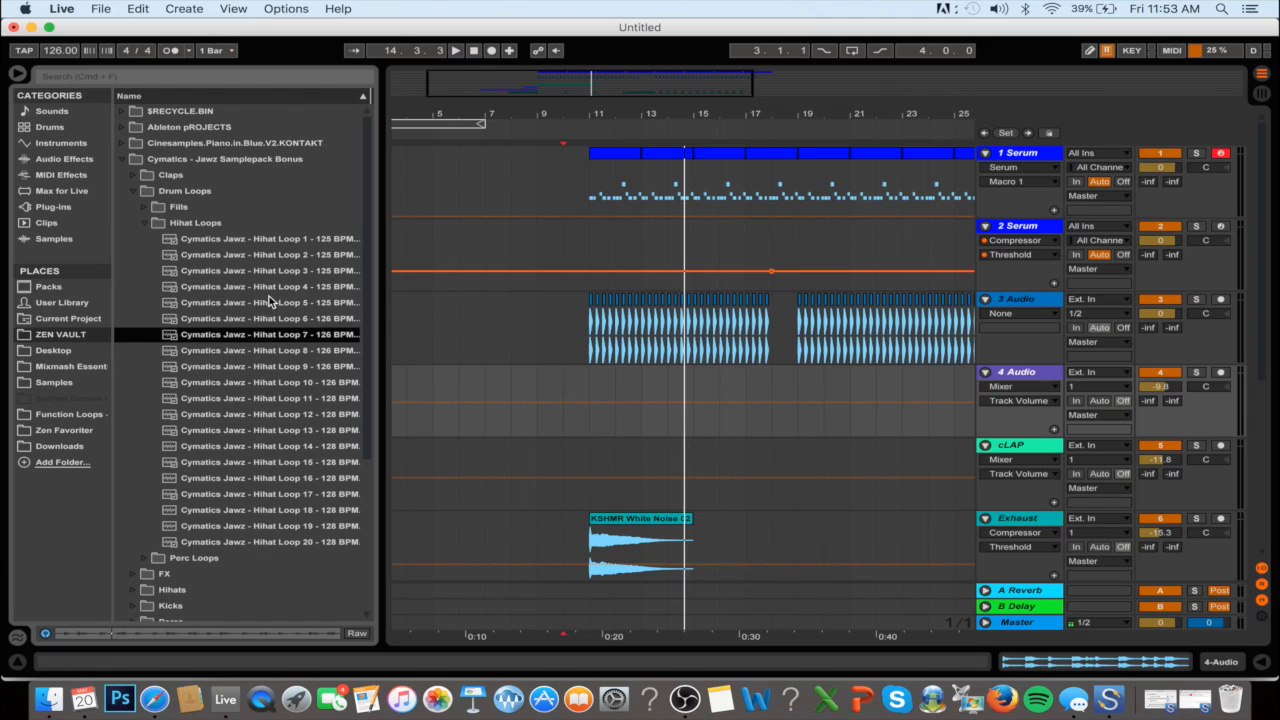
# Place Hihat Loop 7 at bar 11 on the 4 Audio track, play it and raise the track volume to -2.4
pyautogui.moveTo(243, 332); pyautogui.dragTo(597, 378)
pyautogui.press('space')
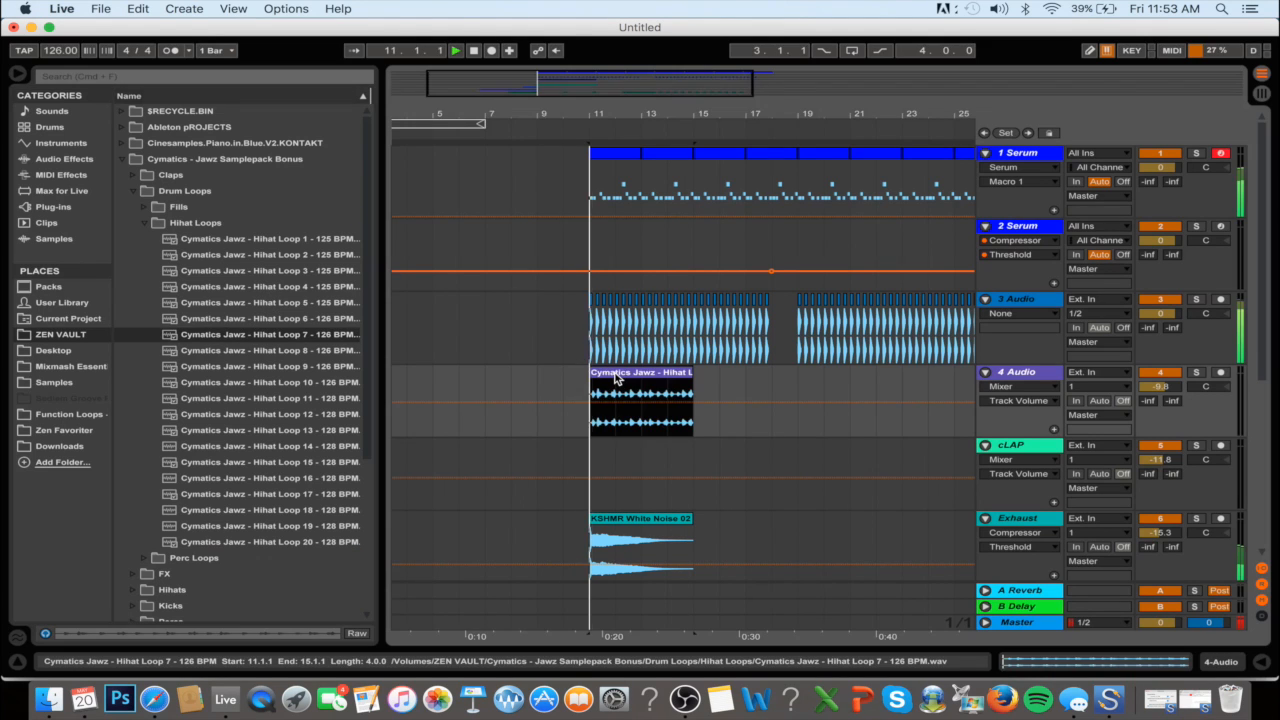
pyautogui.moveTo(1170, 380); pyautogui.dragTo(1173, 388)
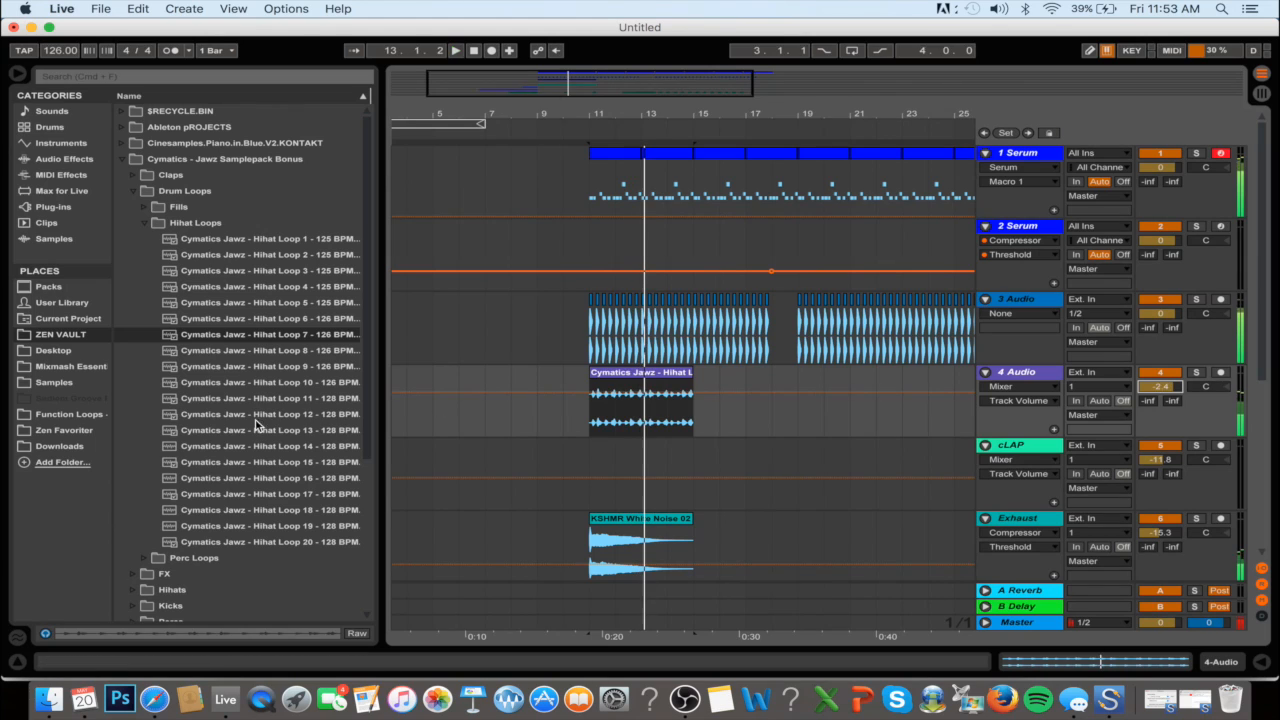
# Audition further hi-hat loops in the folder, ending on Hihat Loop 15
pyautogui.click(248, 388)
pyautogui.press('Down')
pyautogui.press('Down')
pyautogui.press('Down')
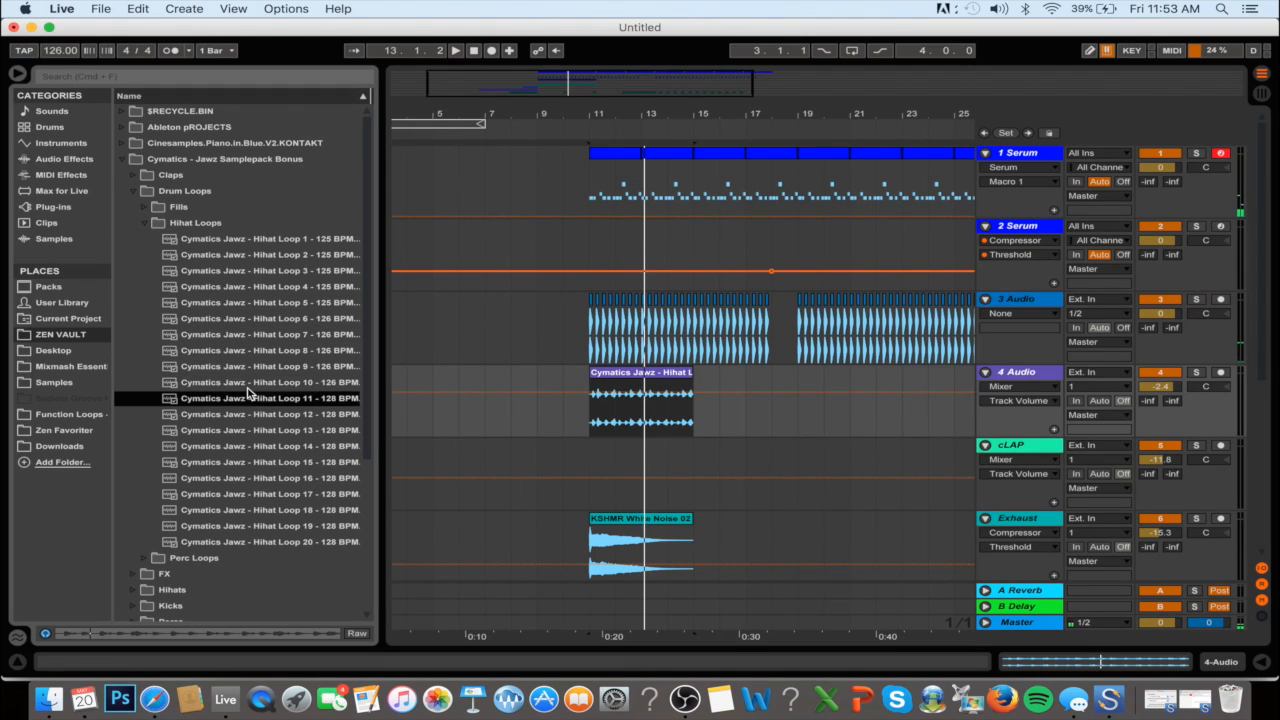
pyautogui.press('Down')
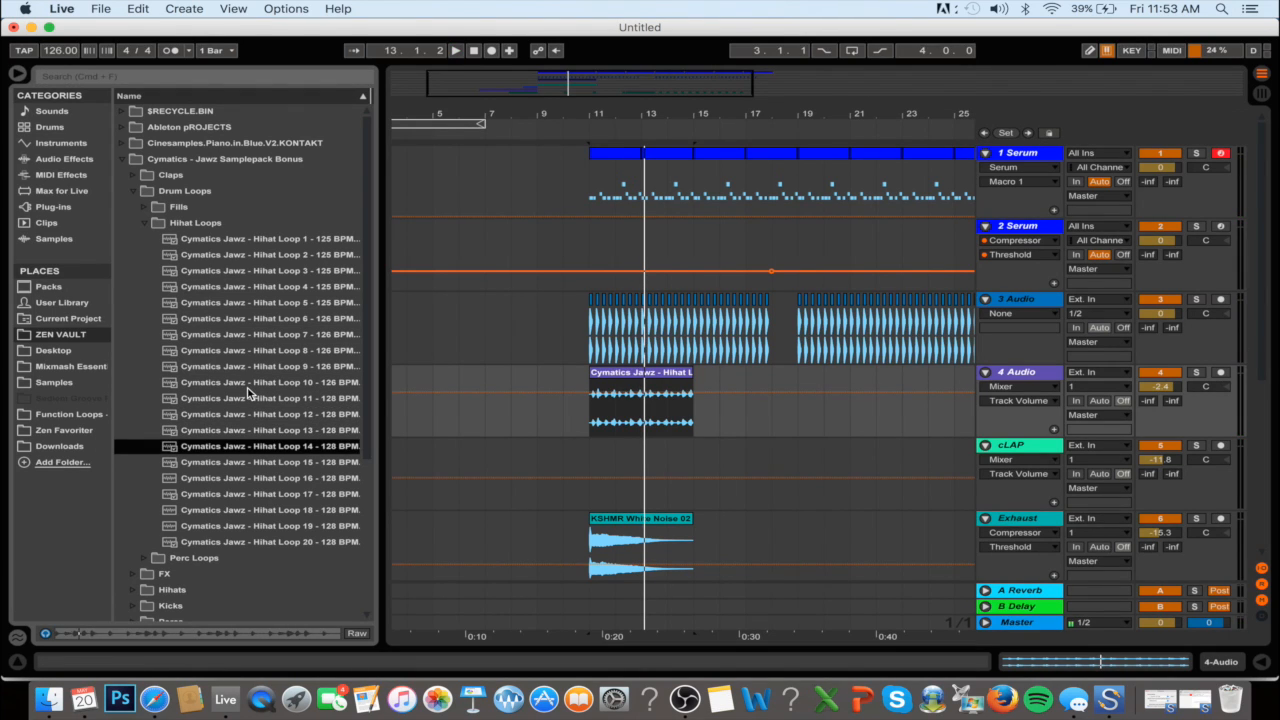
pyautogui.press('Down')
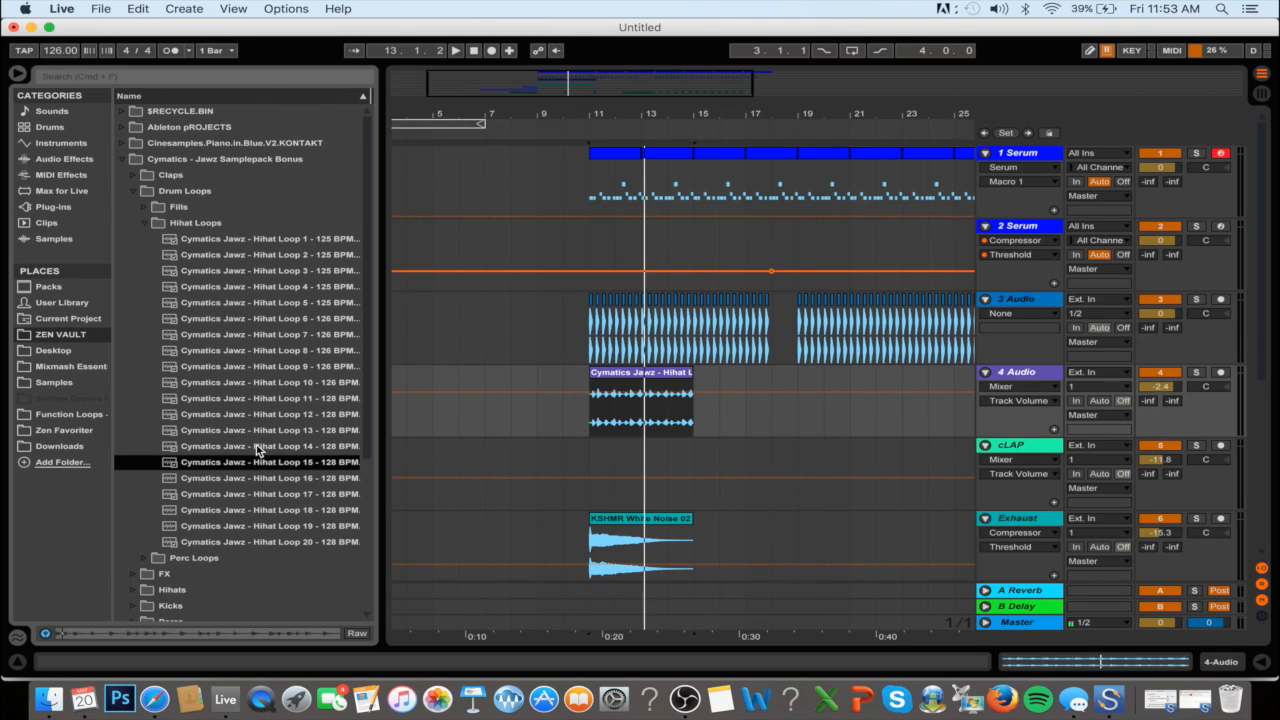
# Replace the hi-hat clip at bar 11 with Hihat Loop 15, duplicate it up to bar 21 and check the track in solo
pyautogui.moveTo(266, 462); pyautogui.dragTo(584, 425)
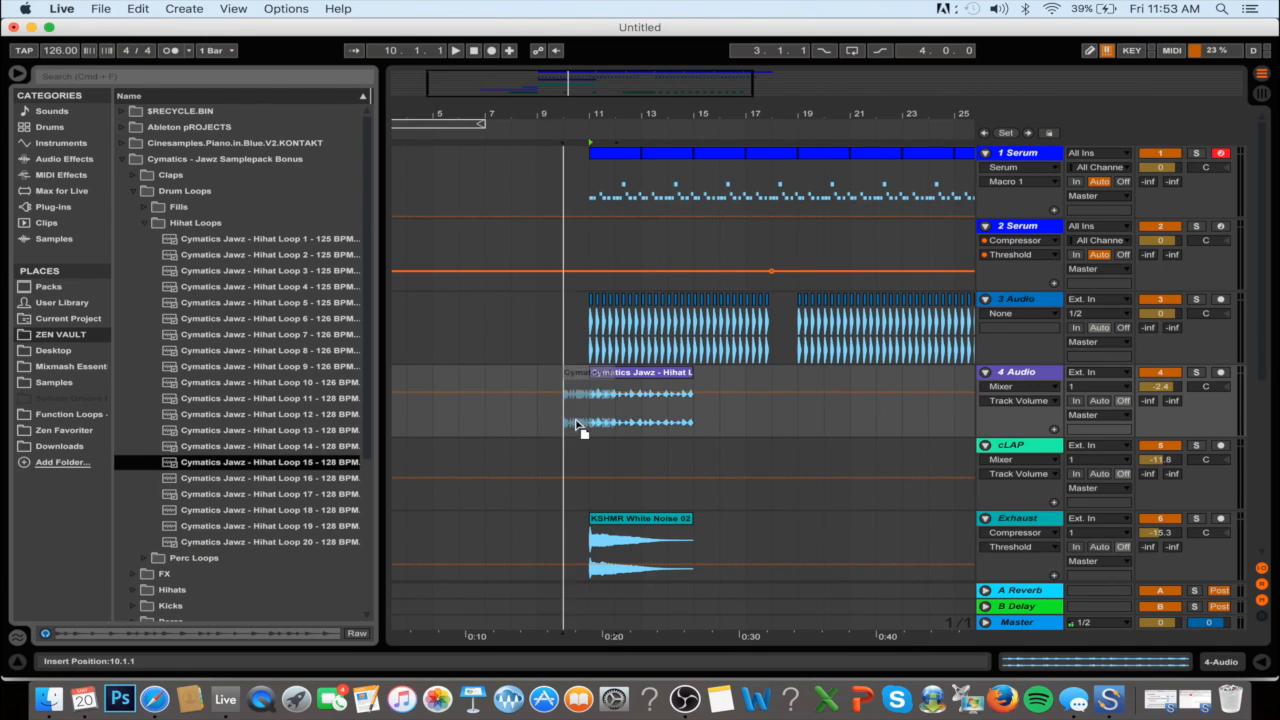
pyautogui.click(607, 380)
pyautogui.press('space')
pyautogui.press('super+d')
pyautogui.press('super+d')
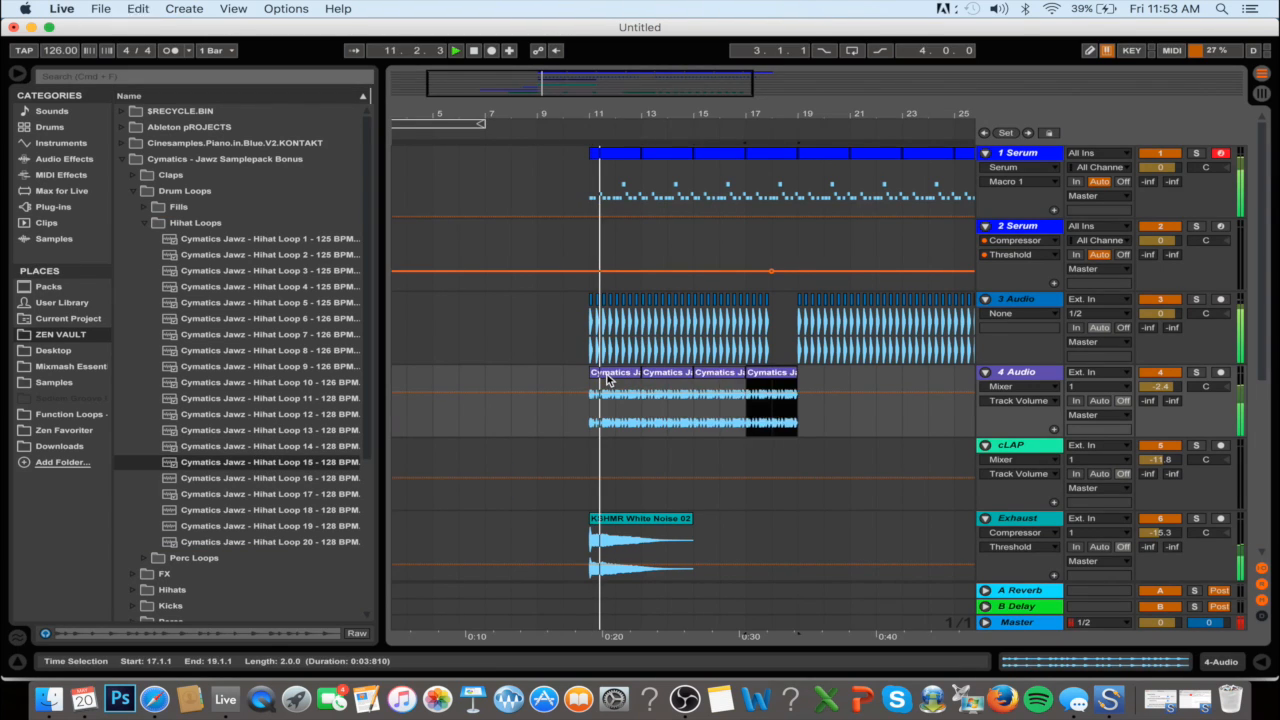
pyautogui.press('super+d')
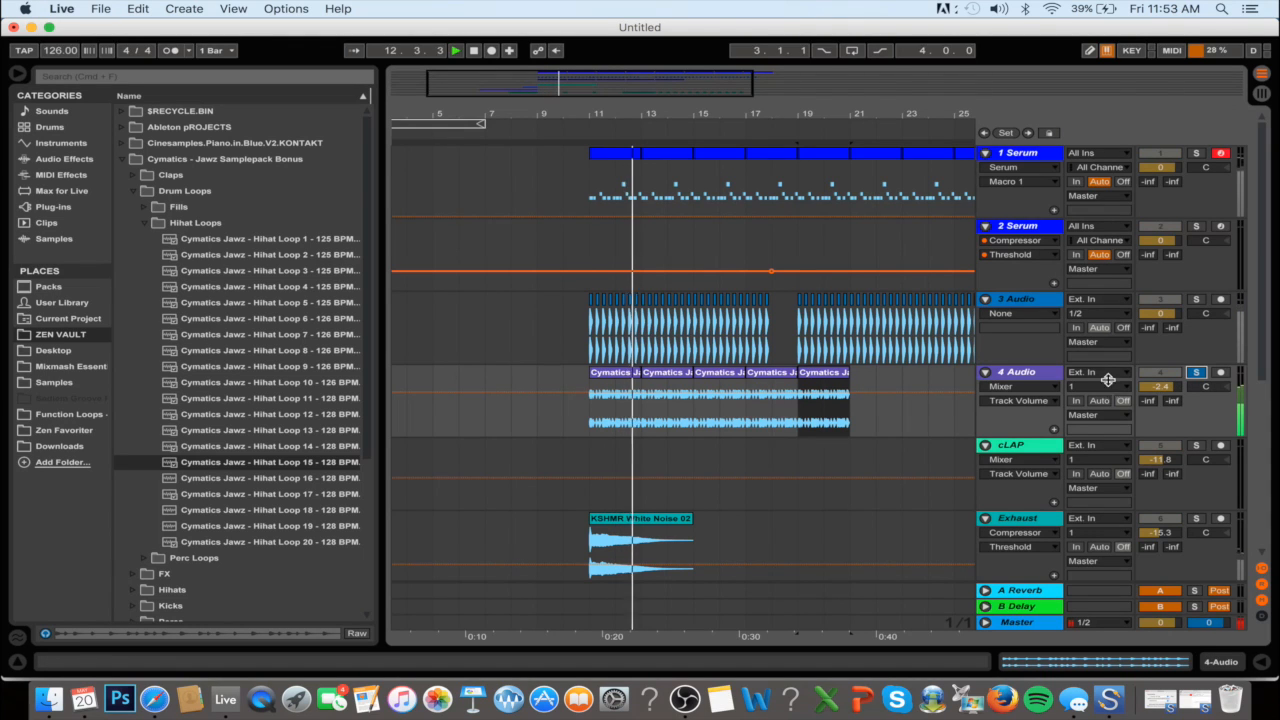
pyautogui.click(1195, 372)
pyautogui.click(1195, 372)
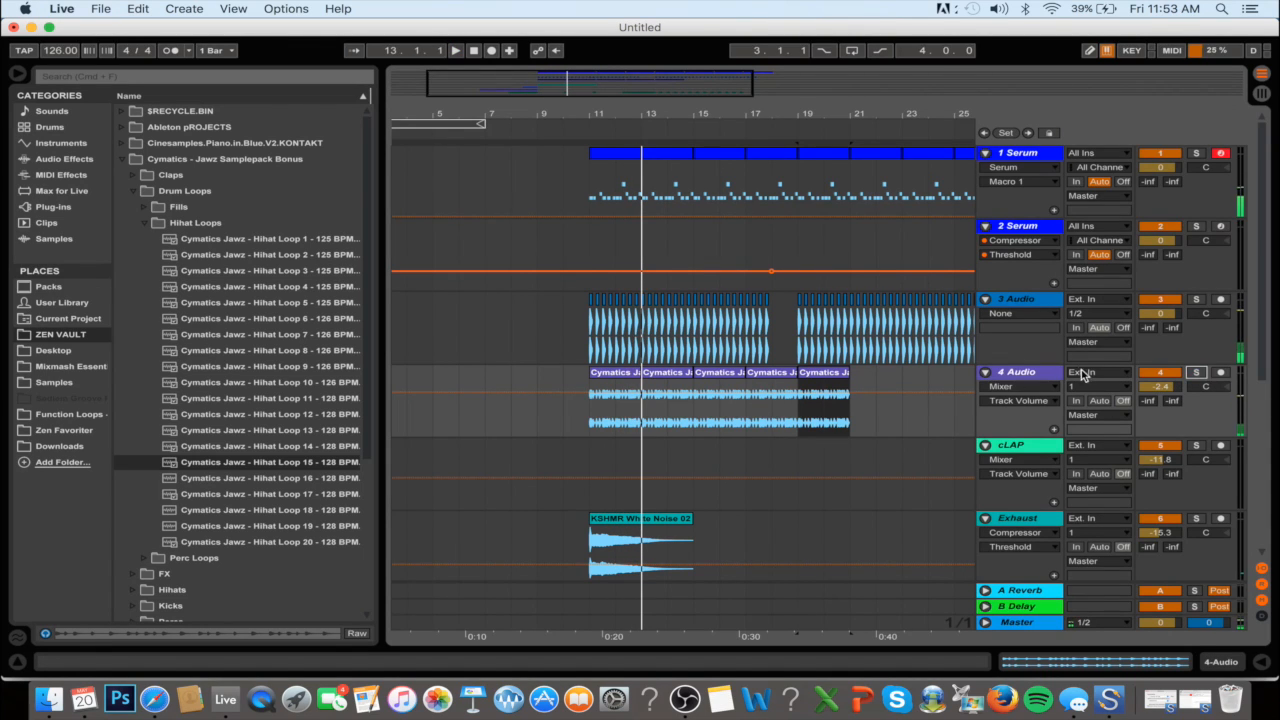
# Search the ZEN VAULT library for "drop clap" and audition KSHMR Drop Claps 01
pyautogui.click(212, 77)
pyautogui.write('d')
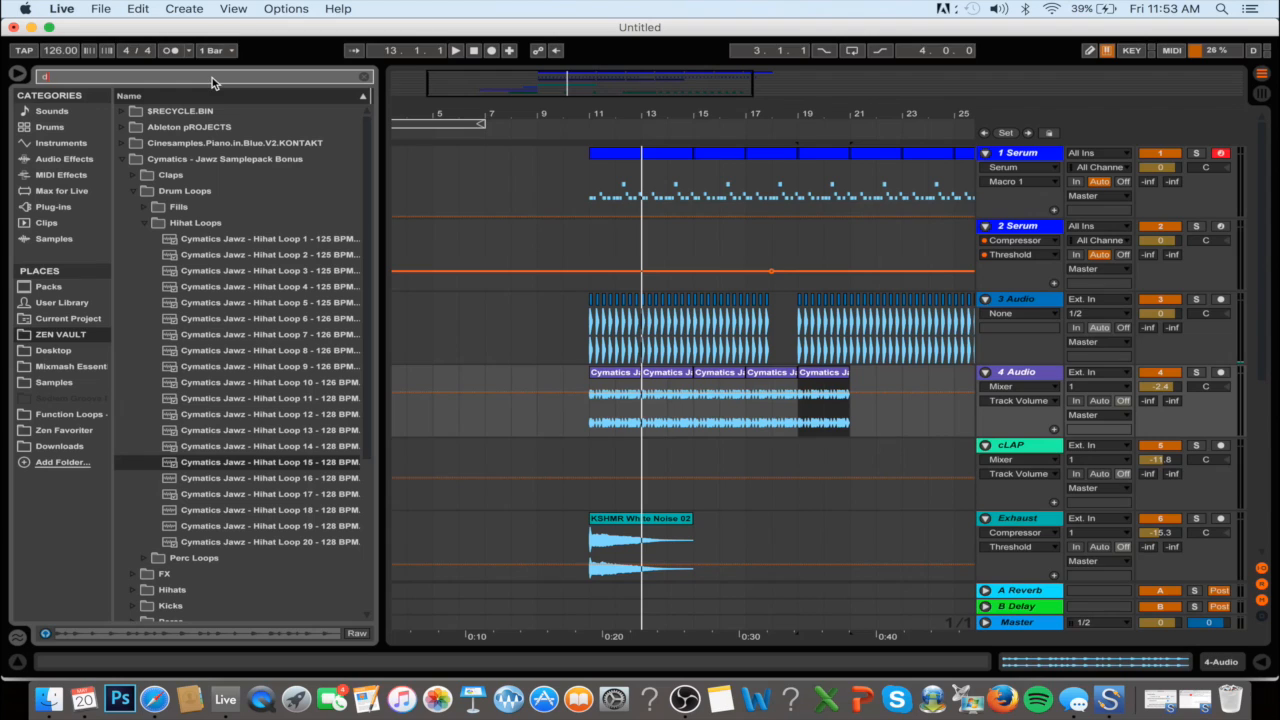
pyautogui.write('rop')
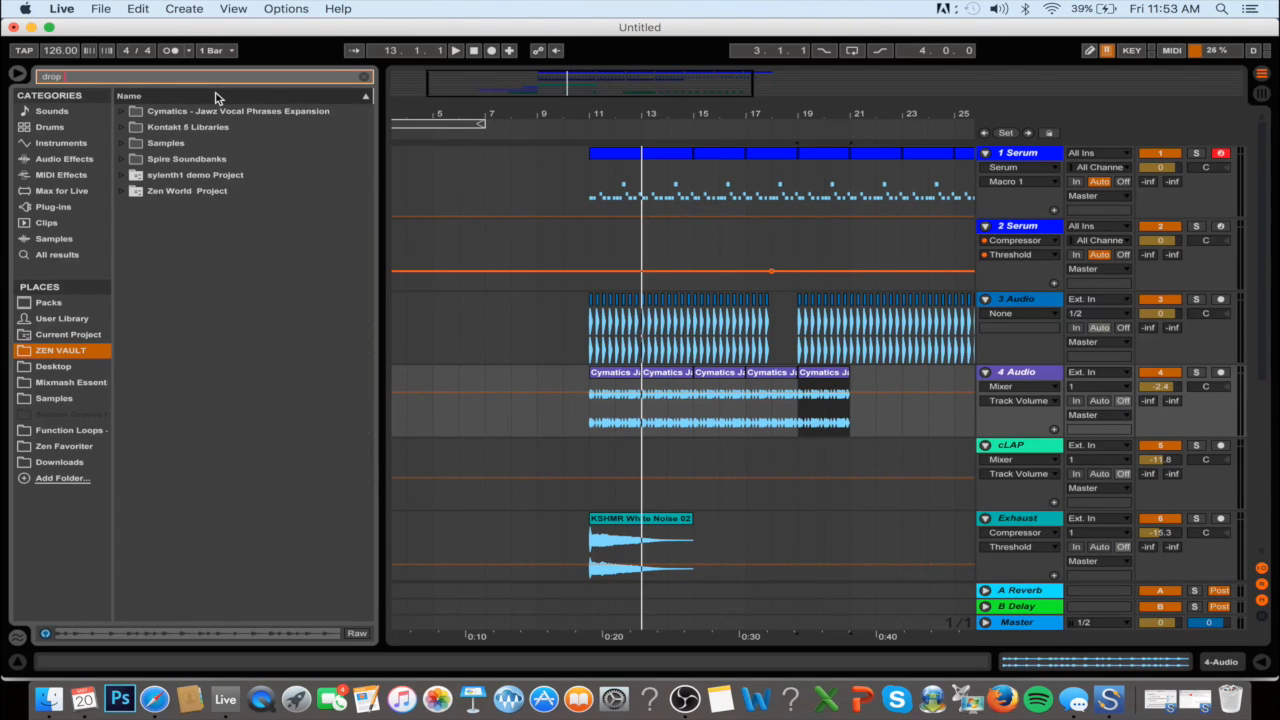
pyautogui.write(' clap')
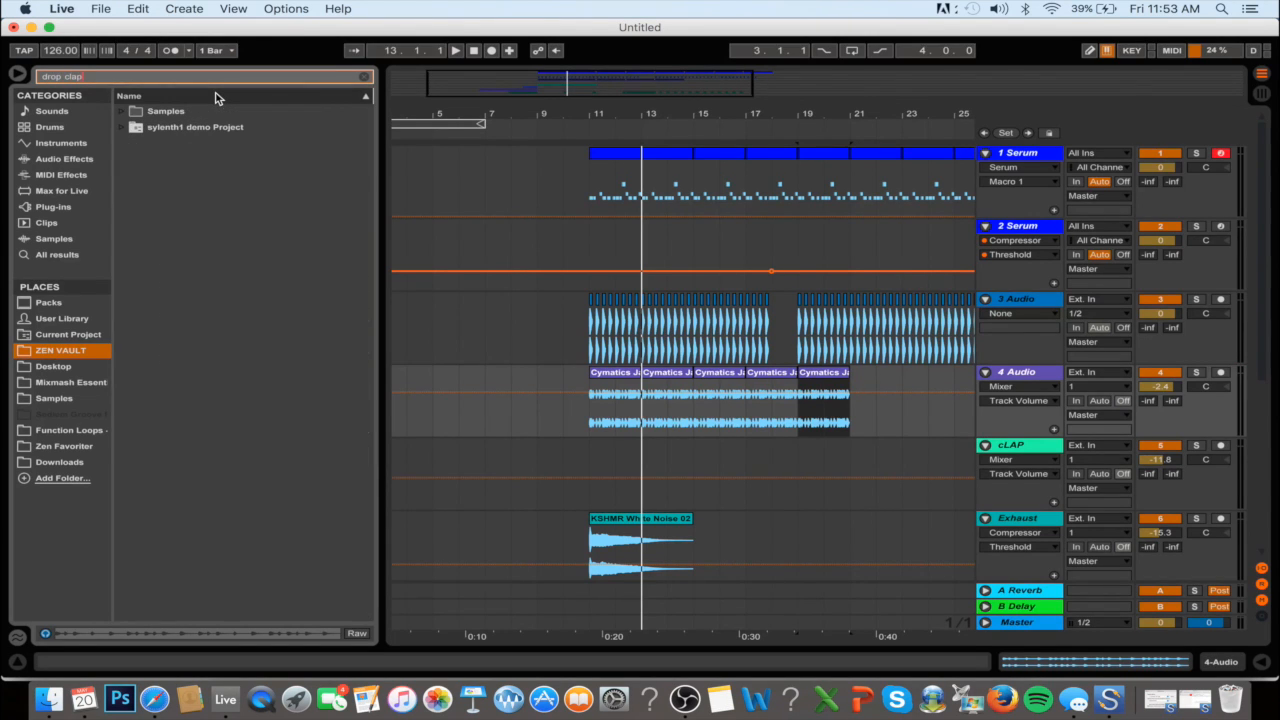
pyautogui.click(123, 112)
pyautogui.click(222, 227)
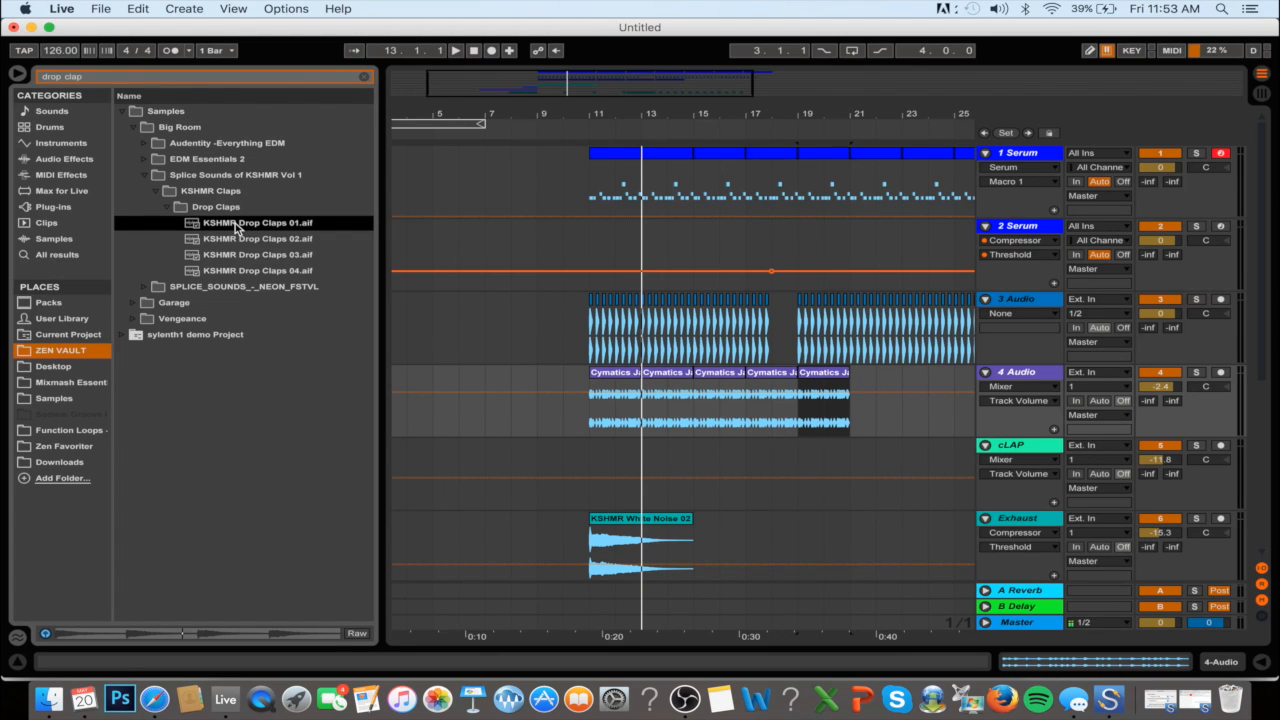
# Place KSHMR Drop Claps 01 at bar 11 on the cLAP track and duplicate it up to bar 22
pyautogui.moveTo(237, 228); pyautogui.dragTo(606, 453)
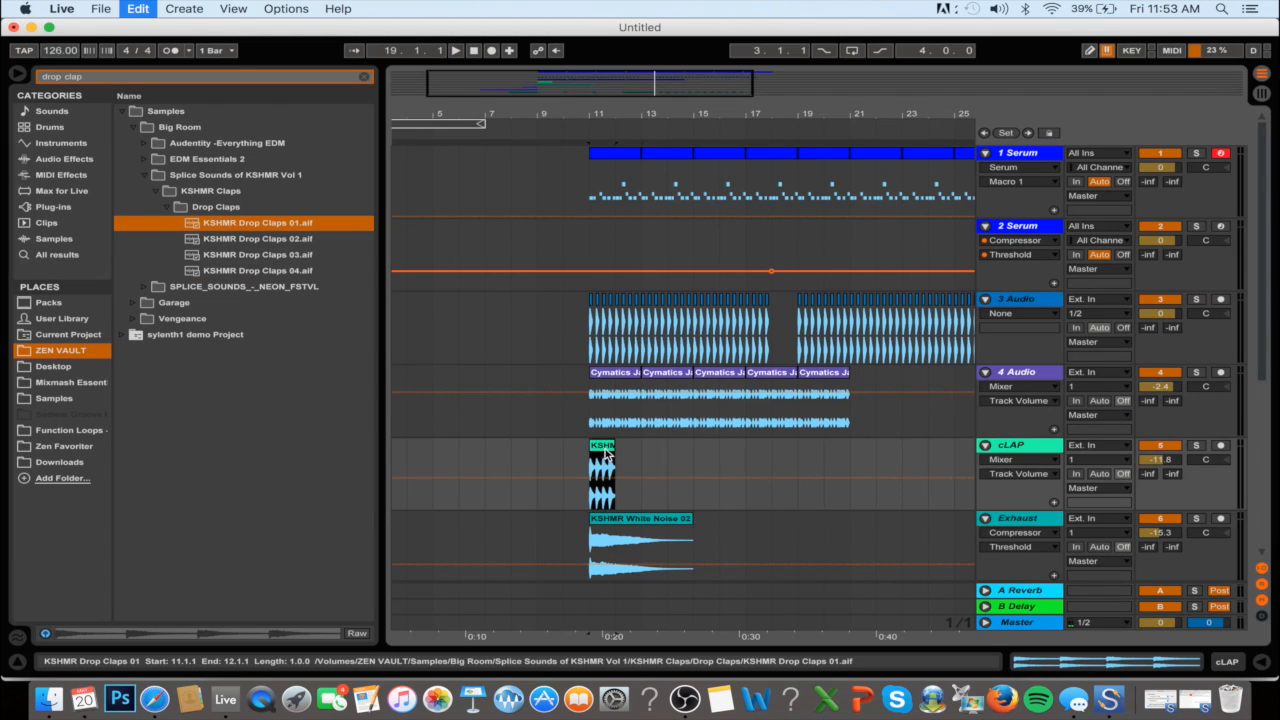
pyautogui.press('super+d')
pyautogui.press('super+d')
pyautogui.press('super+d')
pyautogui.press('super+d')
pyautogui.press('super+d')
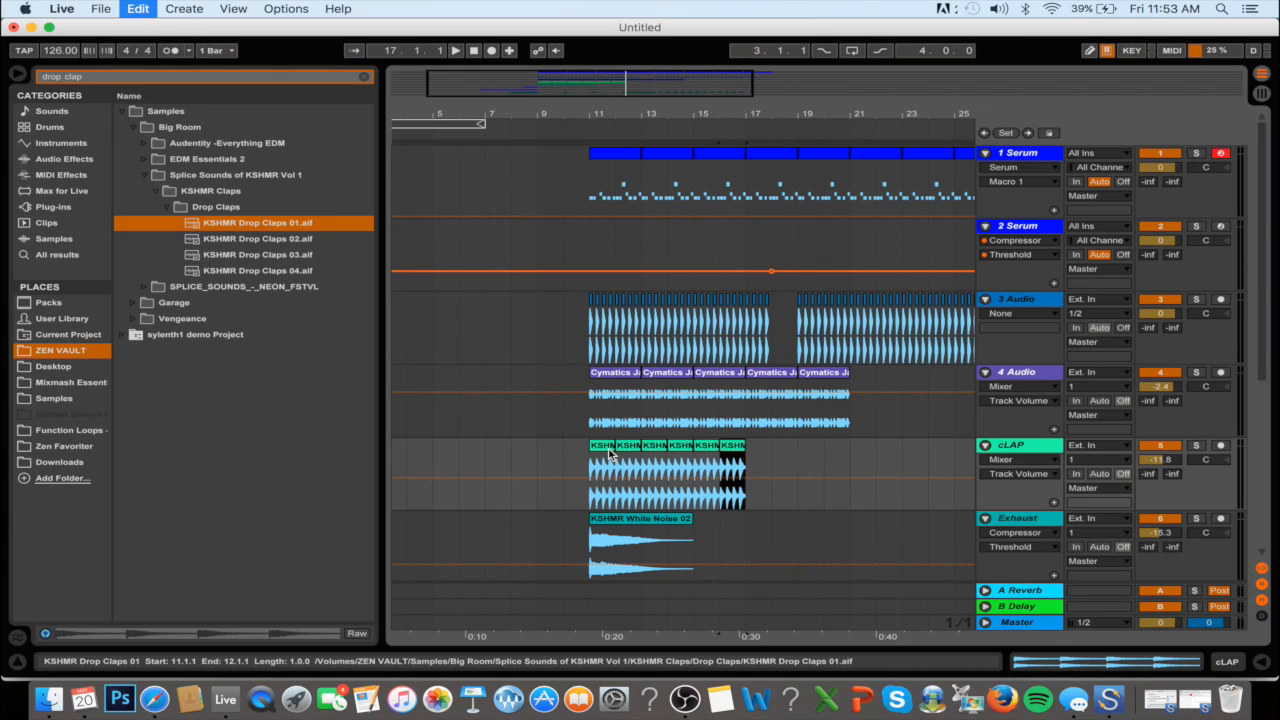
pyautogui.press('super+d')
pyautogui.press('super+d')
pyautogui.press('super+d')
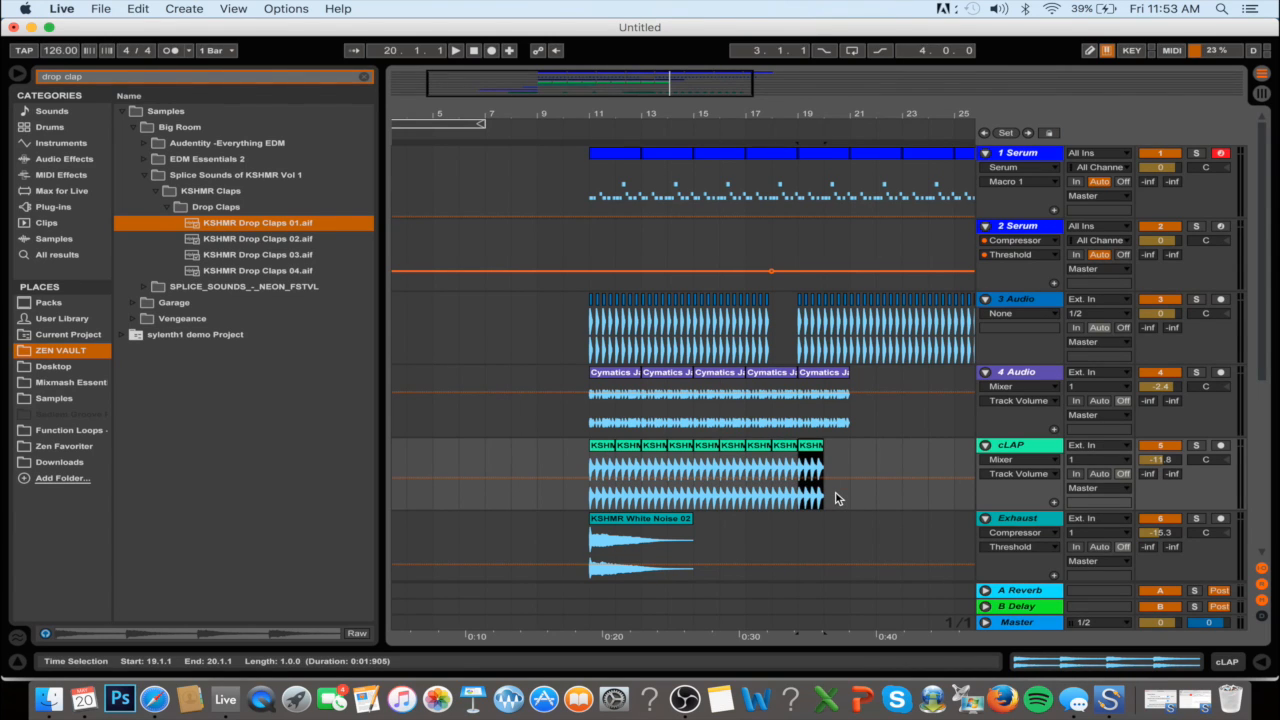
pyautogui.press('super+d')
pyautogui.press('super+d')
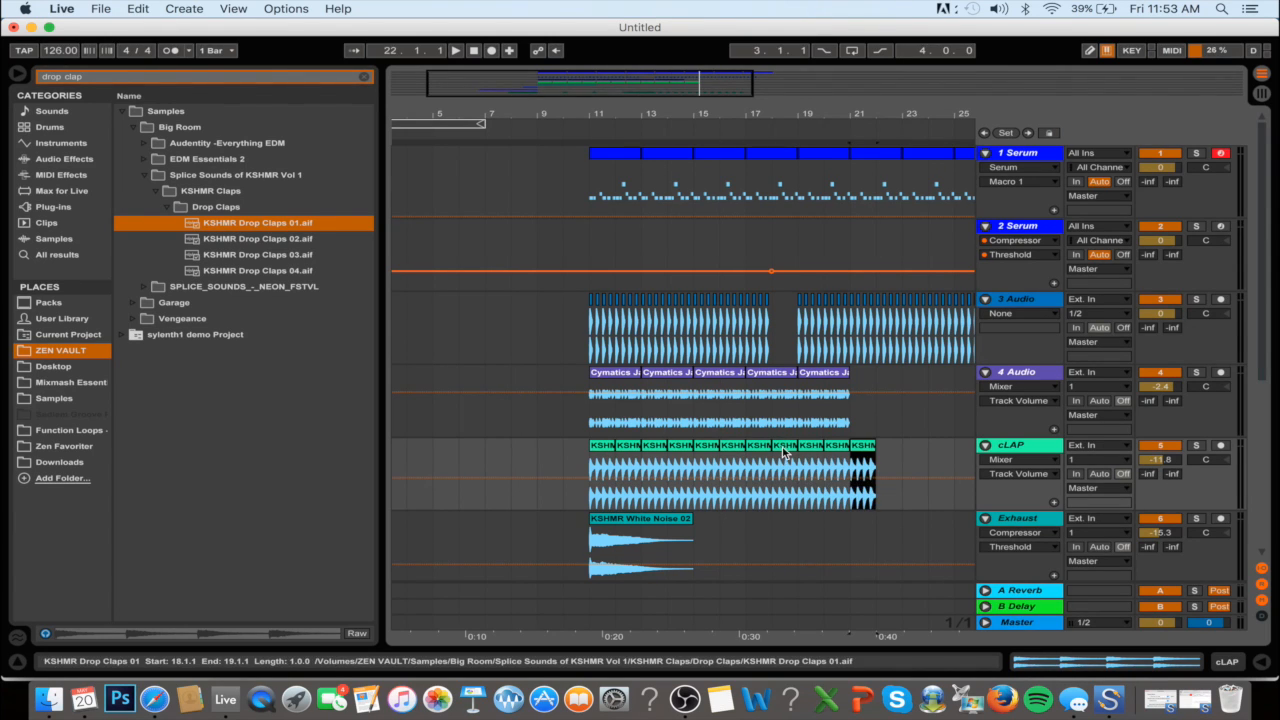
# Delete the claps and the hi-hat section in bar 18 to match the gap in the kick track
pyautogui.click(786, 454)
pyautogui.press('Delete')
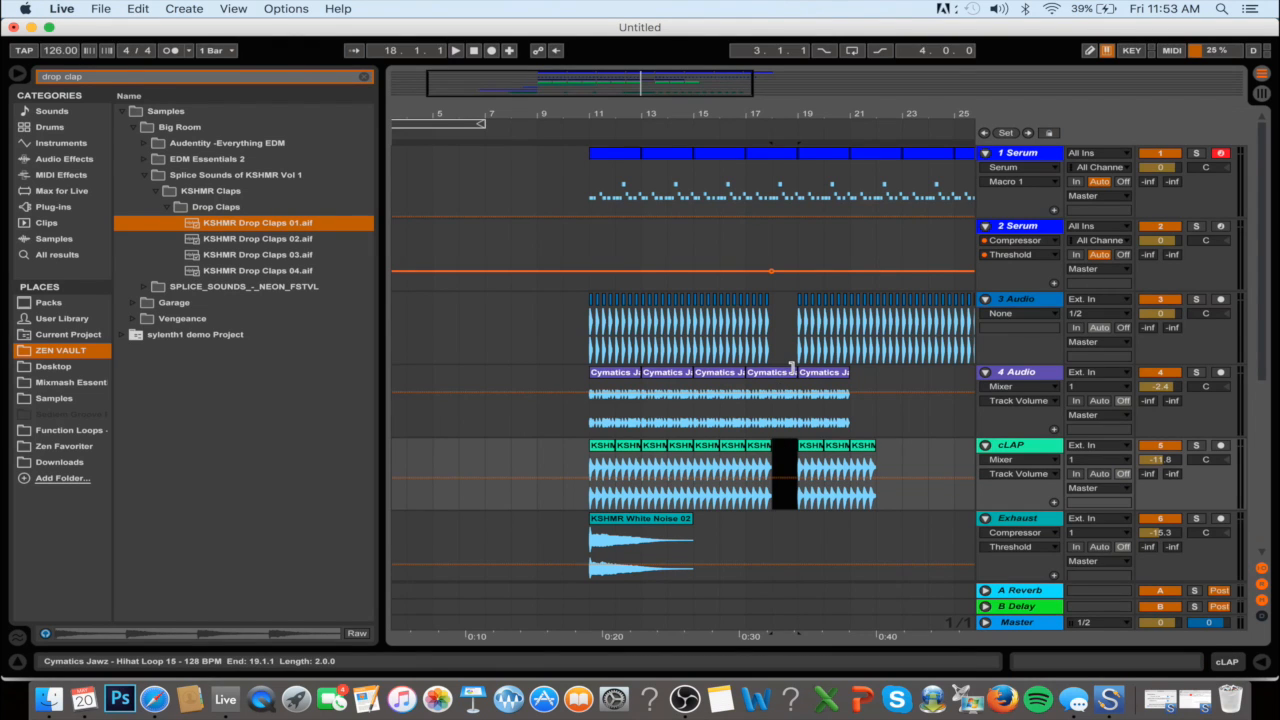
pyautogui.click(780, 389)
pyautogui.press('Delete')
pyautogui.press('Left')
# Duplicate the KSHMR Drop Claps 01 clip from bar 20 onward until the claps reach bar 26
pyautogui.click(835, 455)
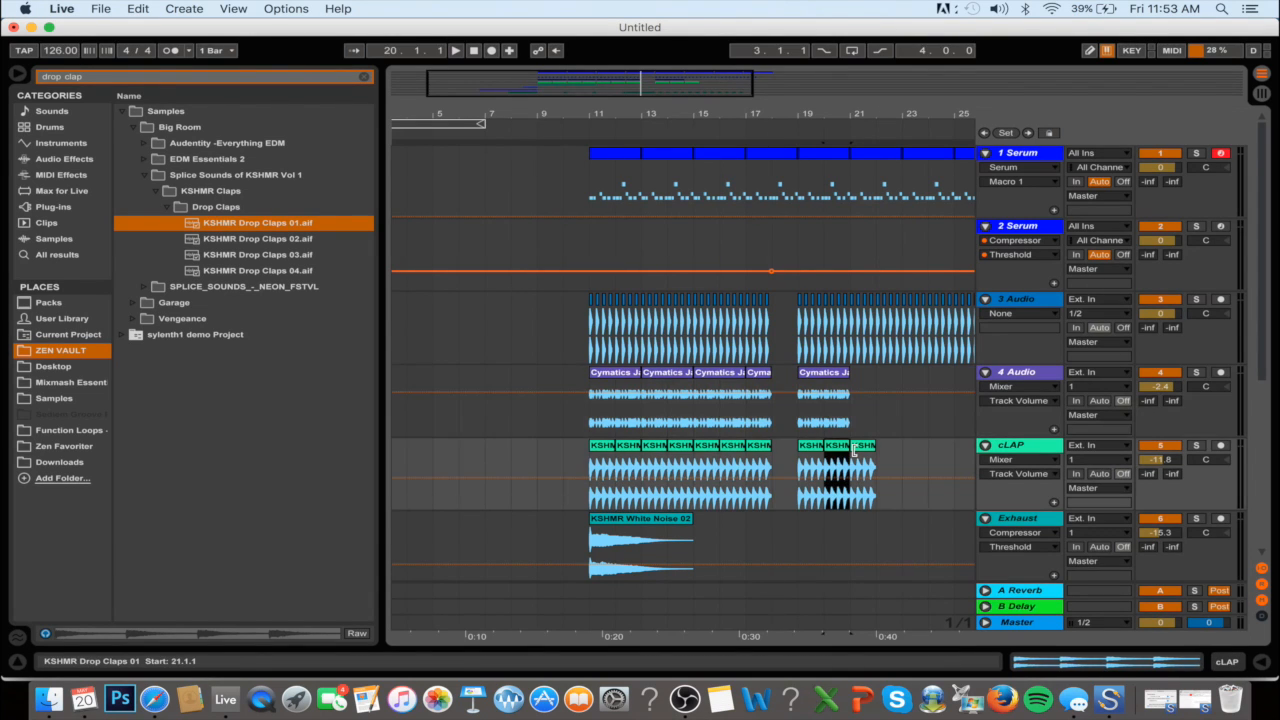
pyautogui.press('super+d')
pyautogui.press('super+d')
pyautogui.press('super+d')
pyautogui.press('super+d')
pyautogui.press('super+d')
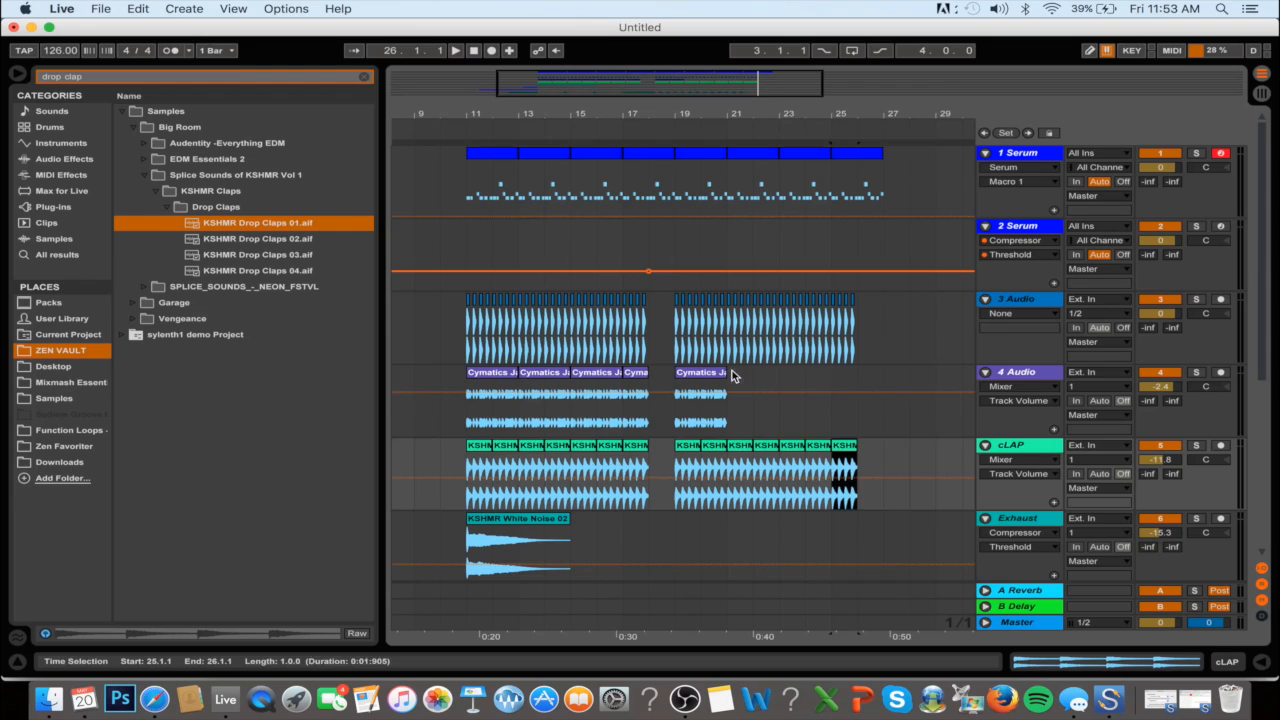
# Duplicate the Hihat Loop 15 clip after the gap up to bar 27 and extend the claps by one bar to match
pyautogui.click(705, 395)
pyautogui.press('super+d')
pyautogui.press('super+d')
pyautogui.press('super+d')
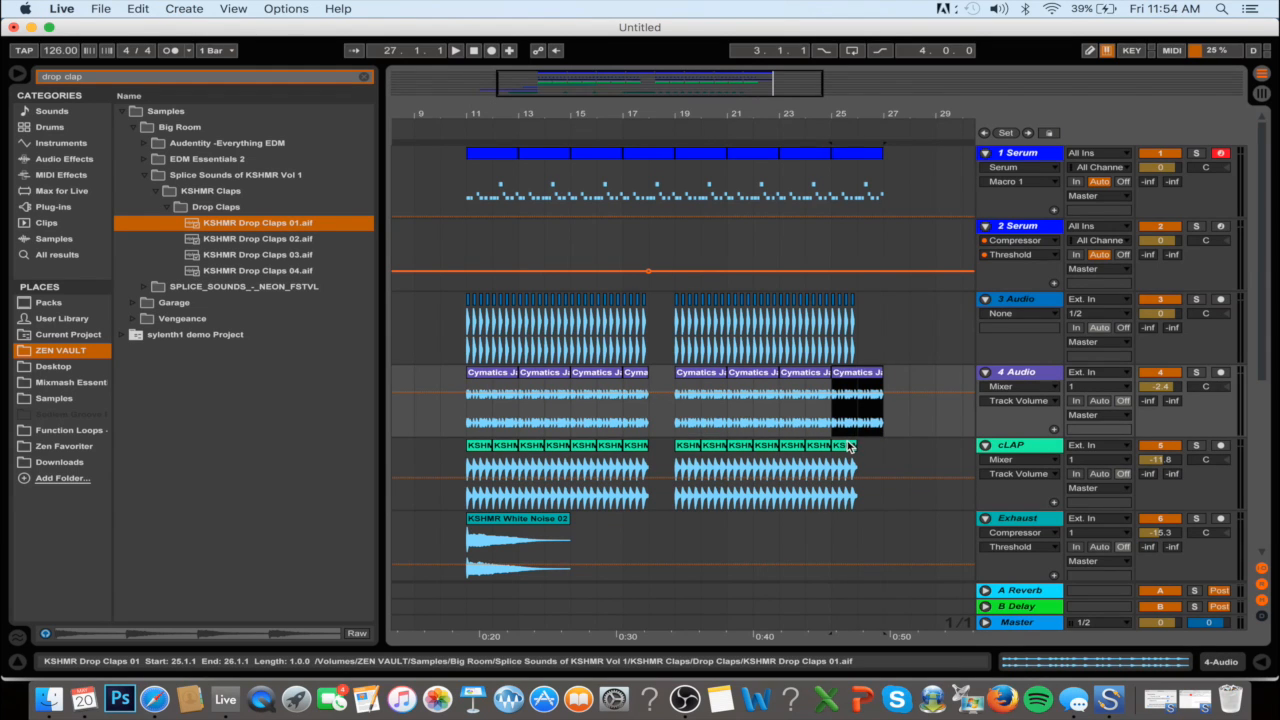
pyautogui.click(848, 447)
pyautogui.press('super+d')
# Play the arrangement from bar 10 and lower the cLAP track volume to -12.6 dB
pyautogui.click(438, 407)
pyautogui.press('space')
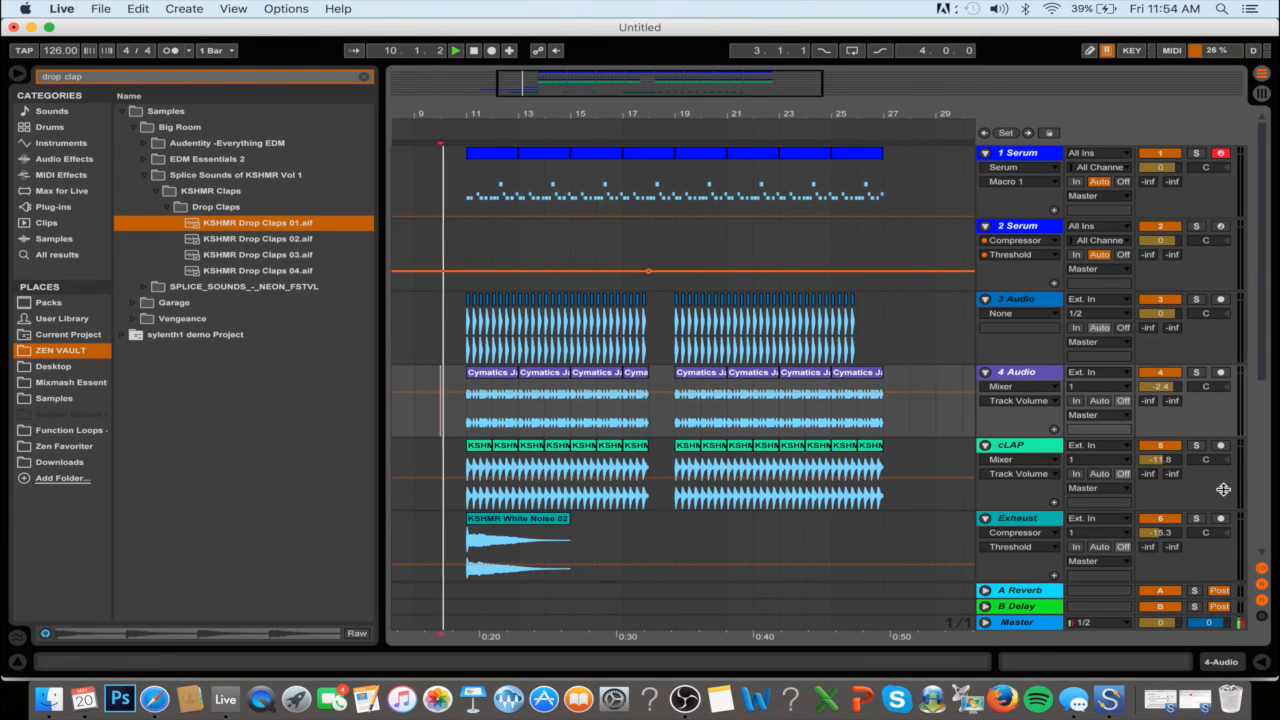
pyautogui.moveTo(1169, 464); pyautogui.dragTo(1169, 472)
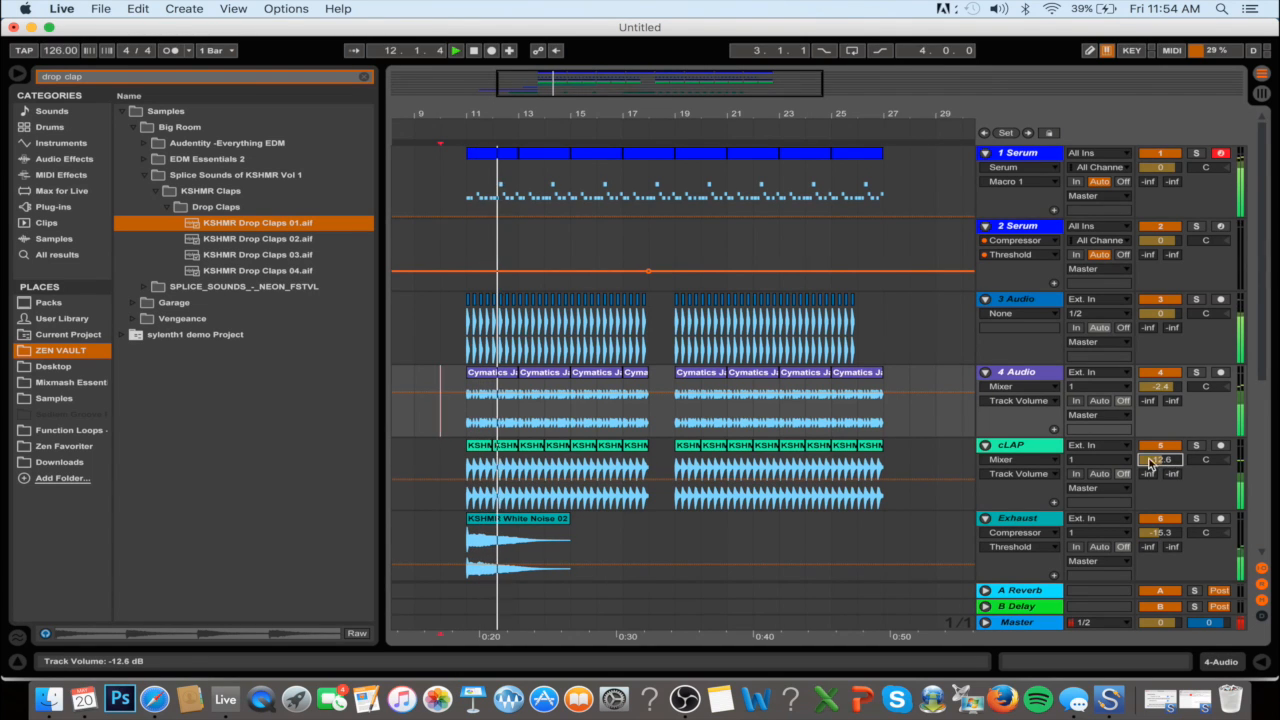
pyautogui.scroll(-3, 745, 388)
pyautogui.scroll(-5, 662, 378)
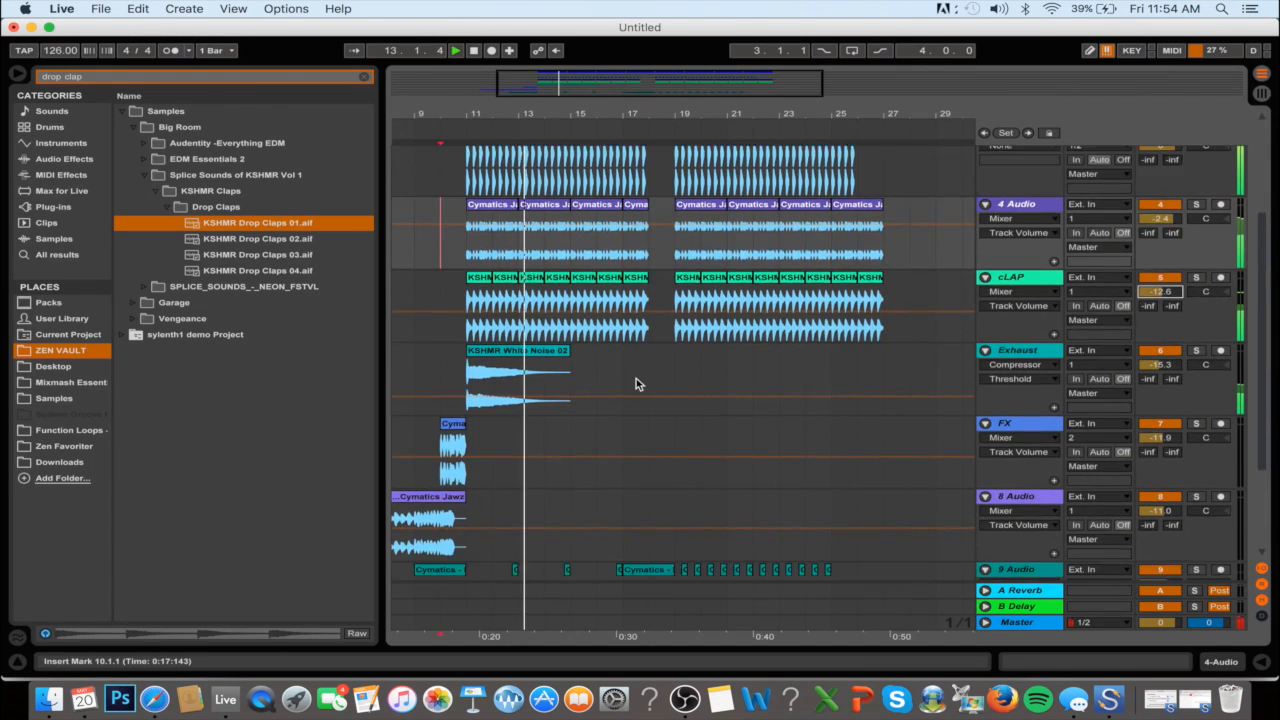
pyautogui.press('space')
# Listen to the Cymatics sample on track 9 in solo from 10.4.1 into bar 11
pyautogui.moveTo(532, 122); pyautogui.dragTo(788, 563)
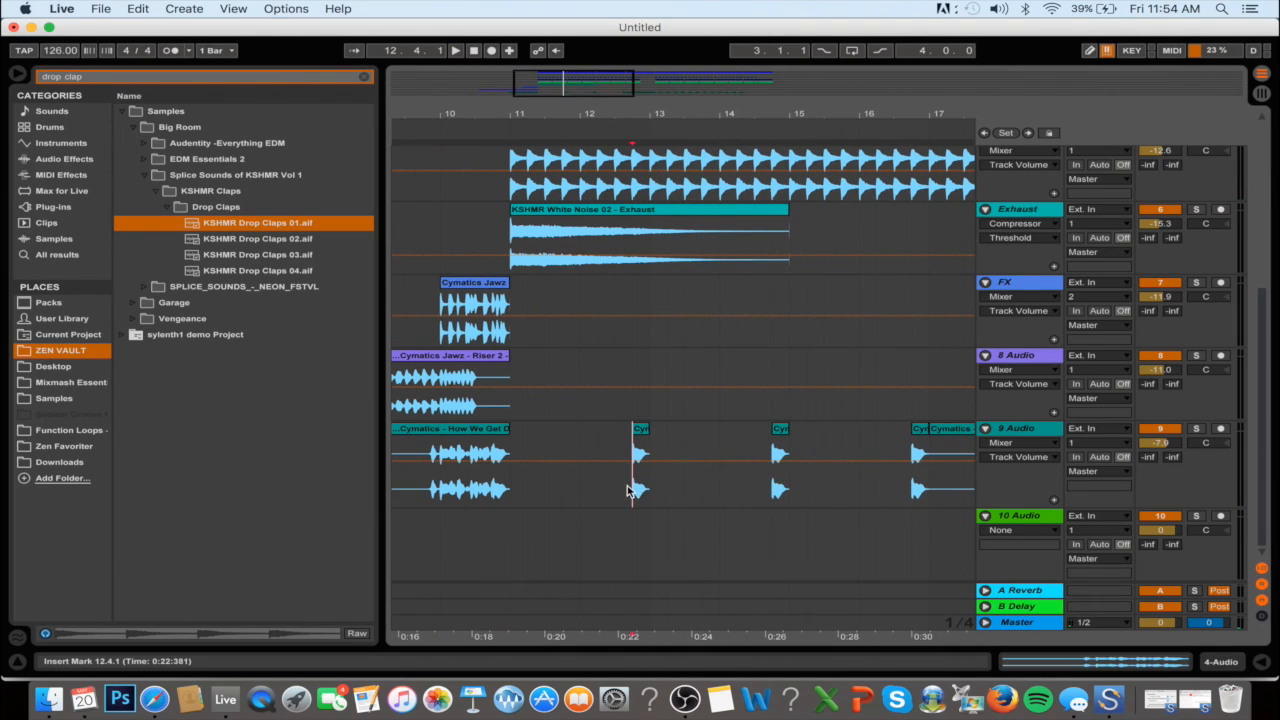
pyautogui.moveTo(640, 490); pyautogui.dragTo(506, 484)
pyautogui.click(491, 479)
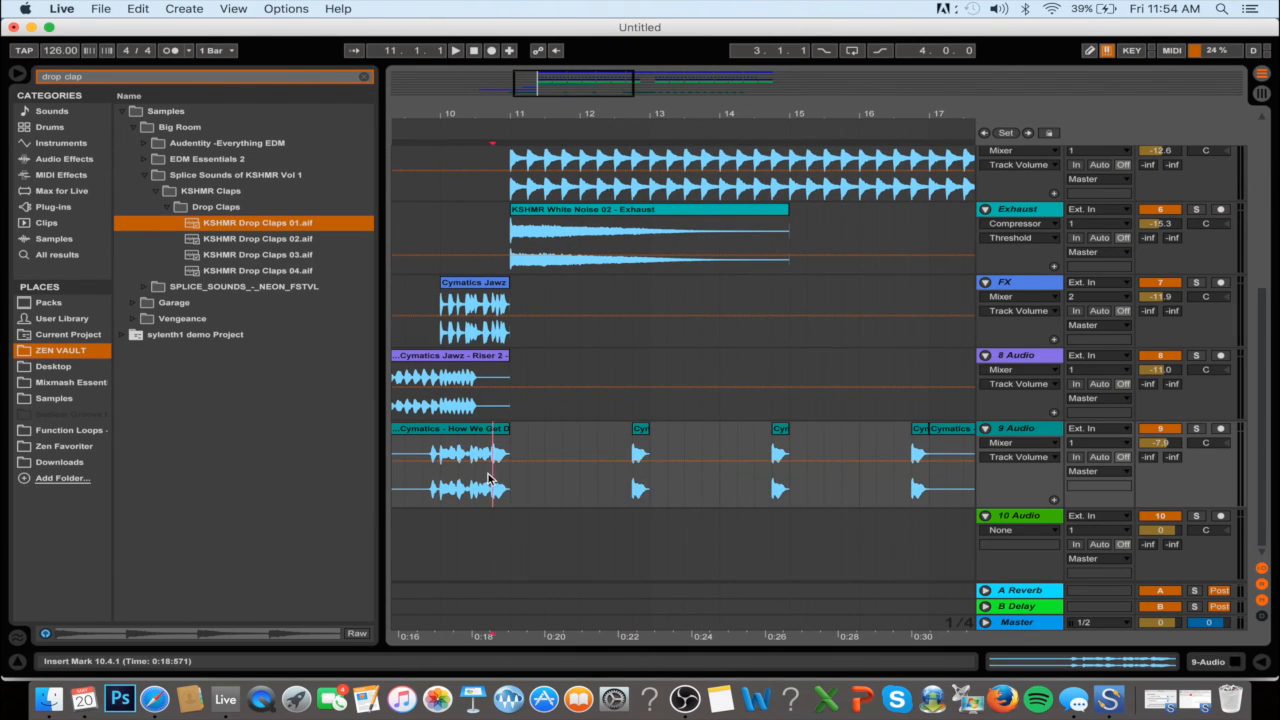
pyautogui.click(489, 417)
pyautogui.click(491, 430)
pyautogui.click(447, 494)
pyautogui.click(1196, 428)
pyautogui.press('space')
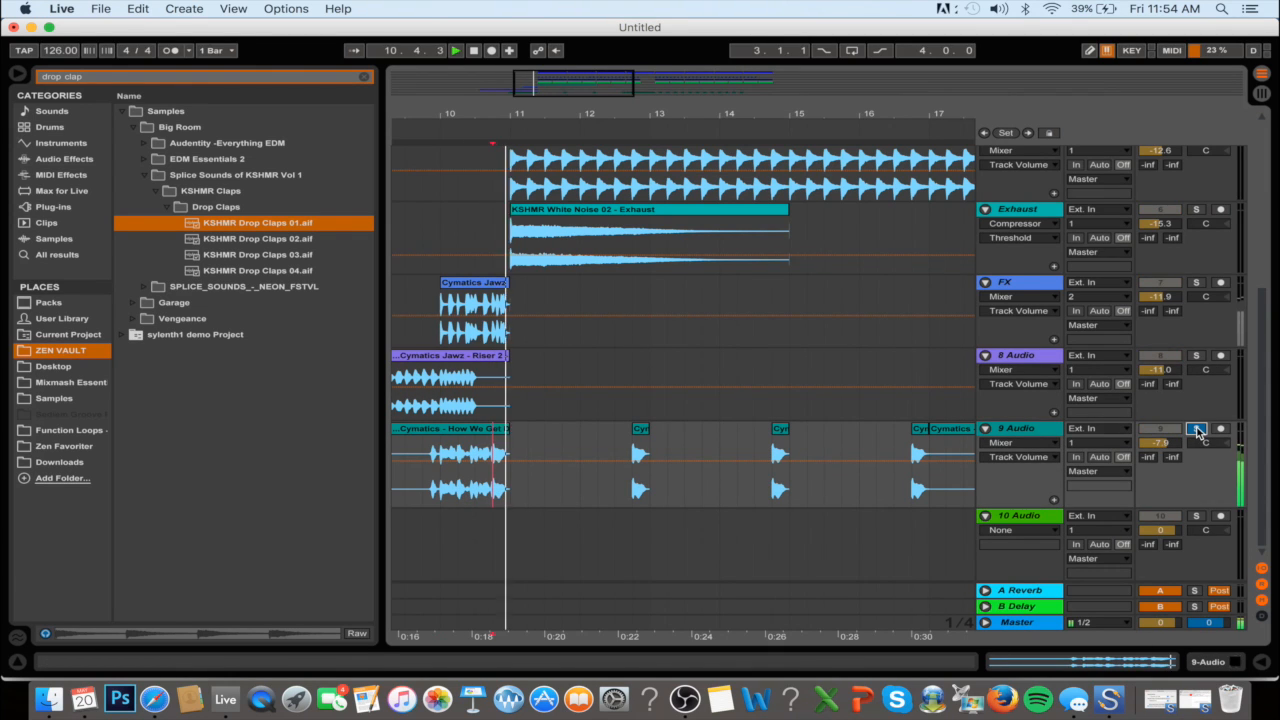
pyautogui.click(1196, 428)
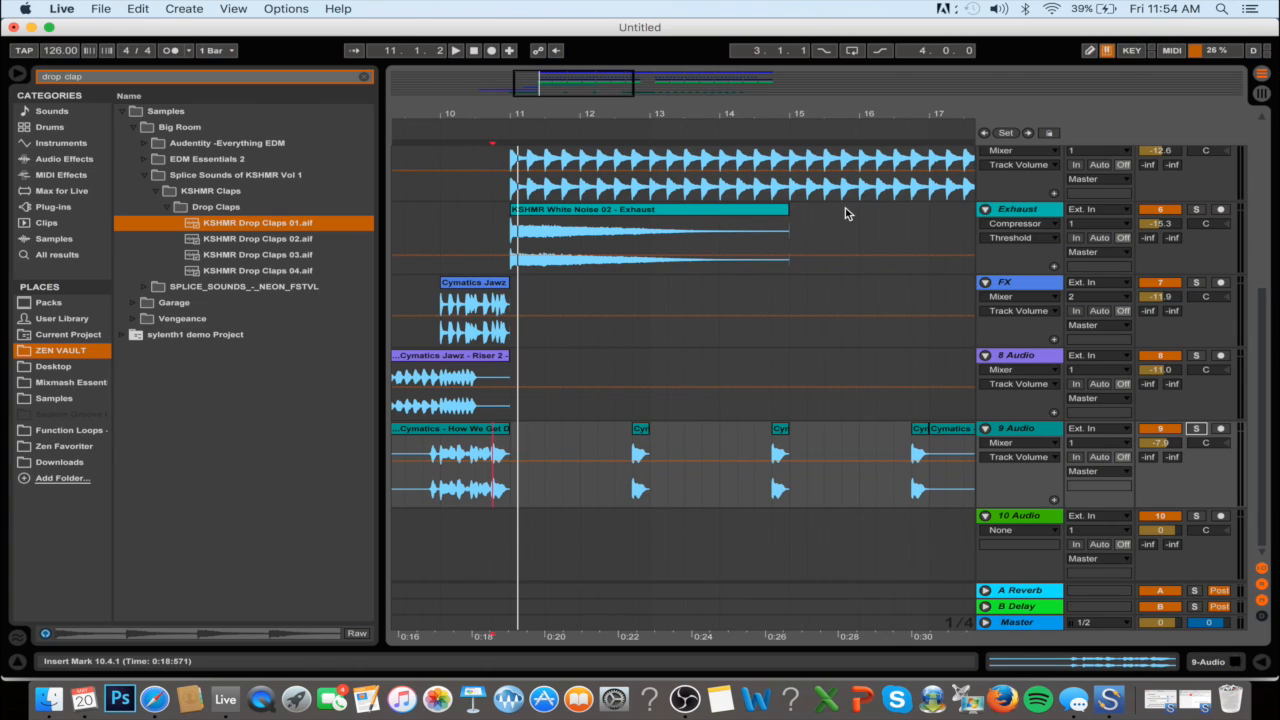
# Play the drop from bar 11 and again from bar 17 with the devices of the 1 Serum track shown
pyautogui.moveTo(656, 85); pyautogui.dragTo(607, 80)
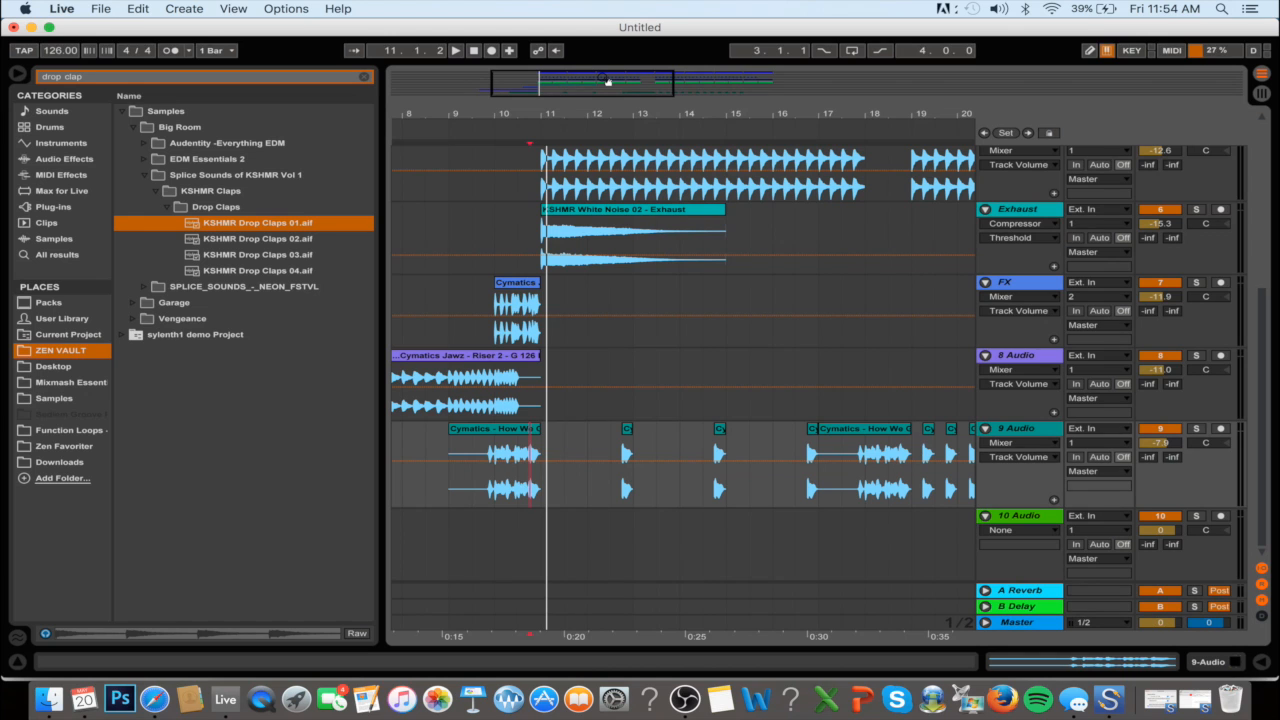
pyautogui.scroll(6, 609, 300)
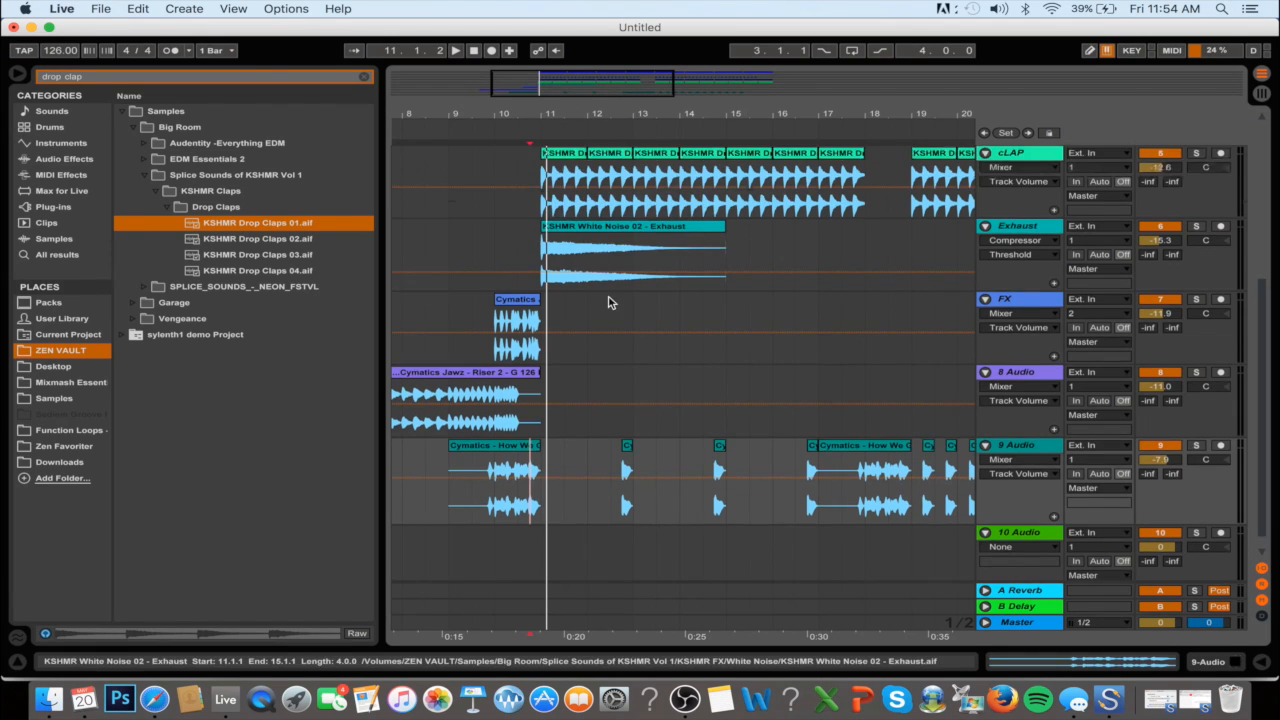
pyautogui.moveTo(615, 90); pyautogui.dragTo(615, 76)
pyautogui.hscroll(5, 641, 187)
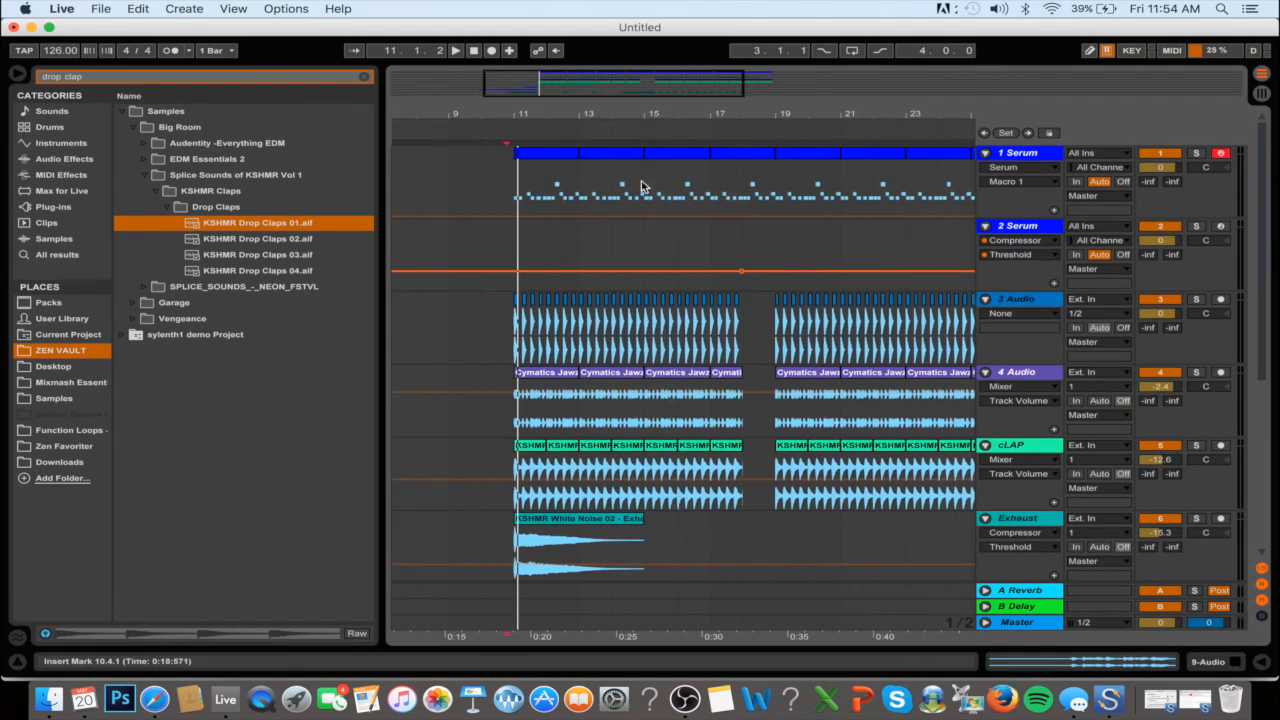
pyautogui.click(517, 236)
pyautogui.press('space')
pyautogui.doubleClick(1026, 155)
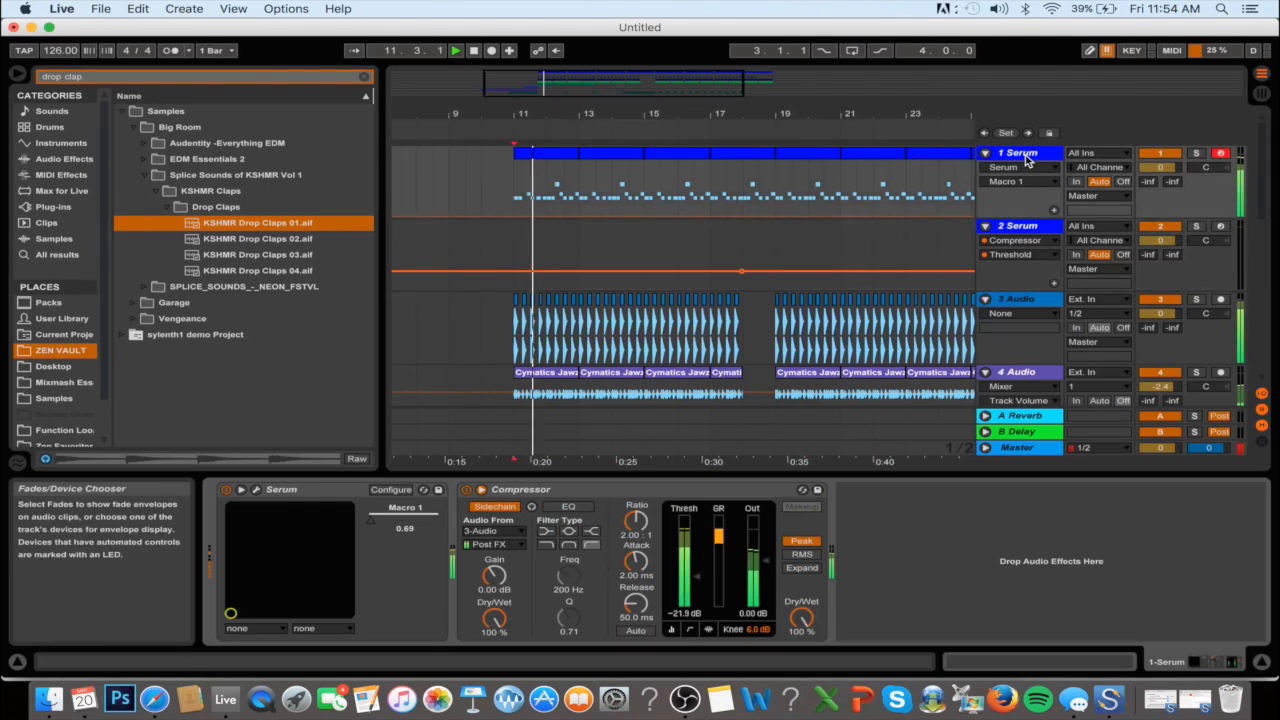
pyautogui.click(710, 222)
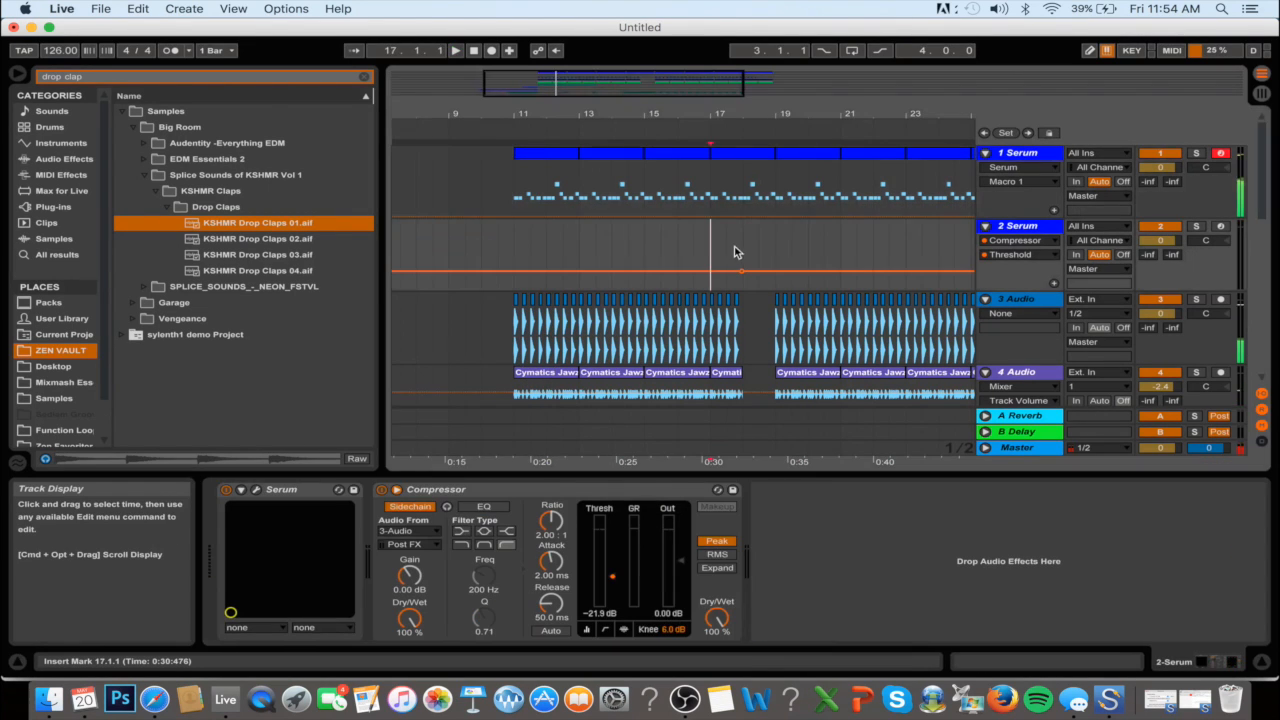
pyautogui.press('space')
pyautogui.press('space')
pyautogui.click(1018, 152)
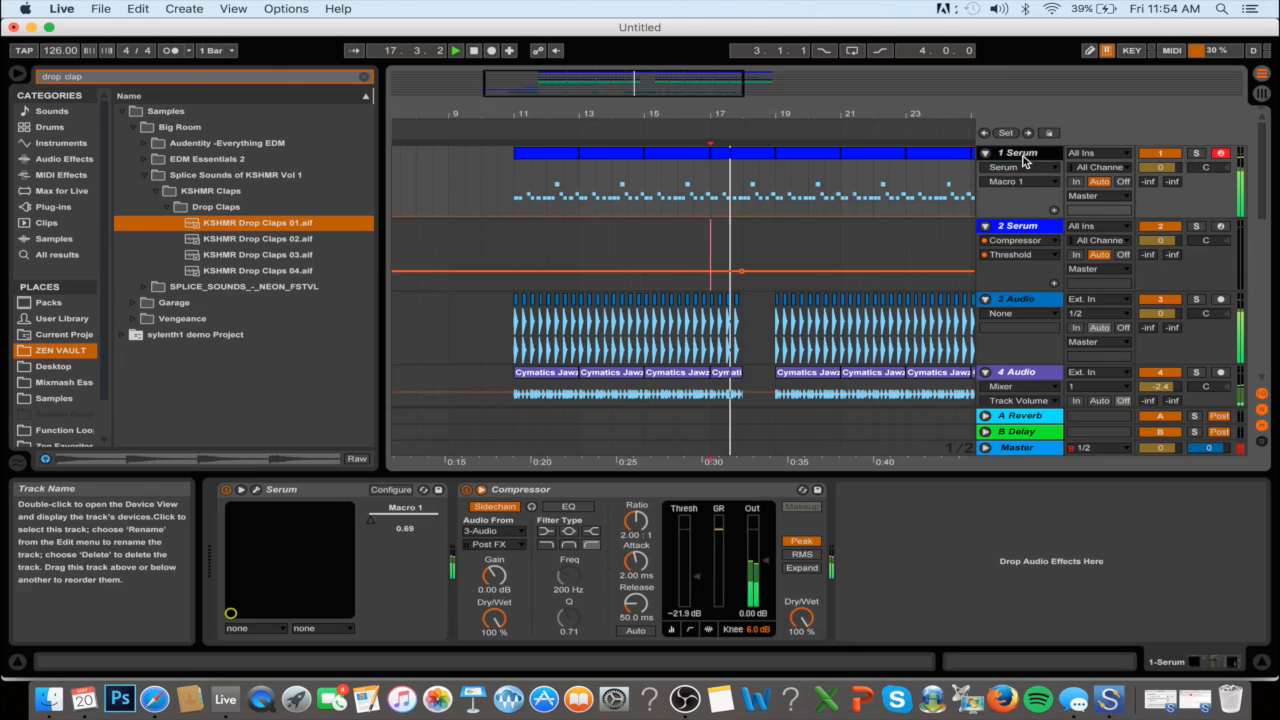
# Examine the Carburetor patch and its macro controls in the Serum plug-in of the first track, then close its window
pyautogui.click(257, 490)
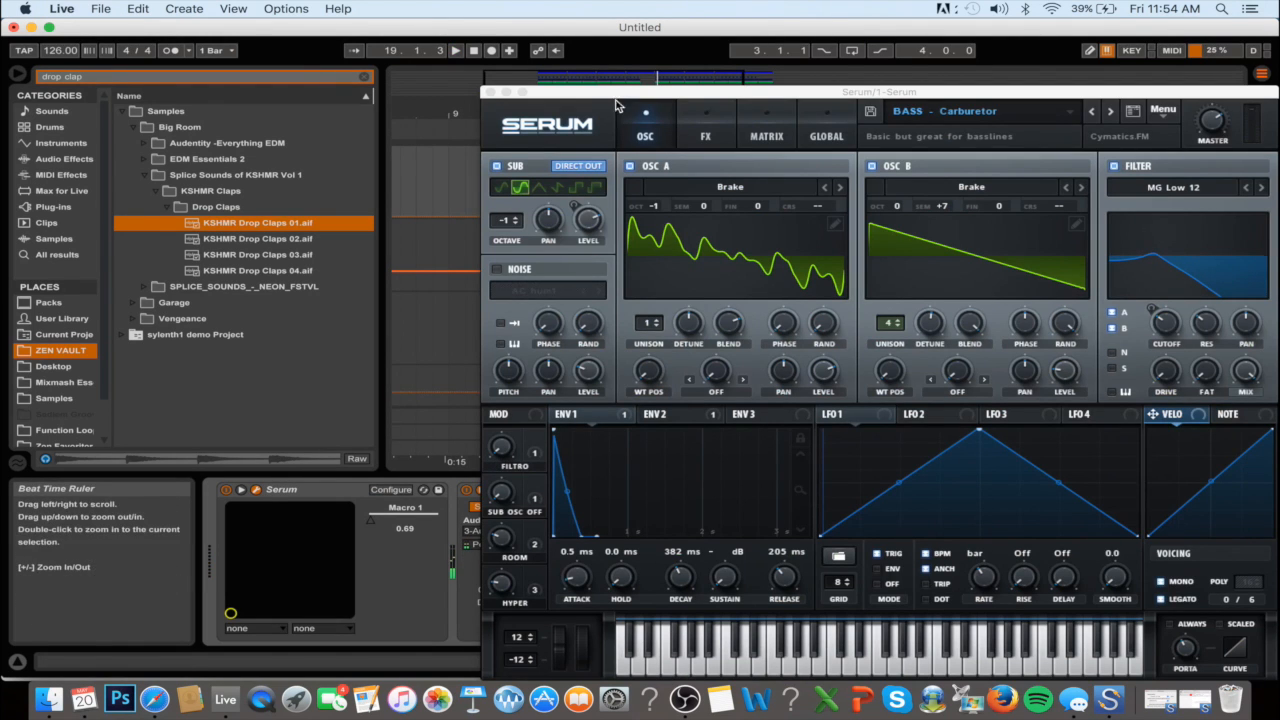
pyautogui.moveTo(620, 91); pyautogui.dragTo(725, 109)
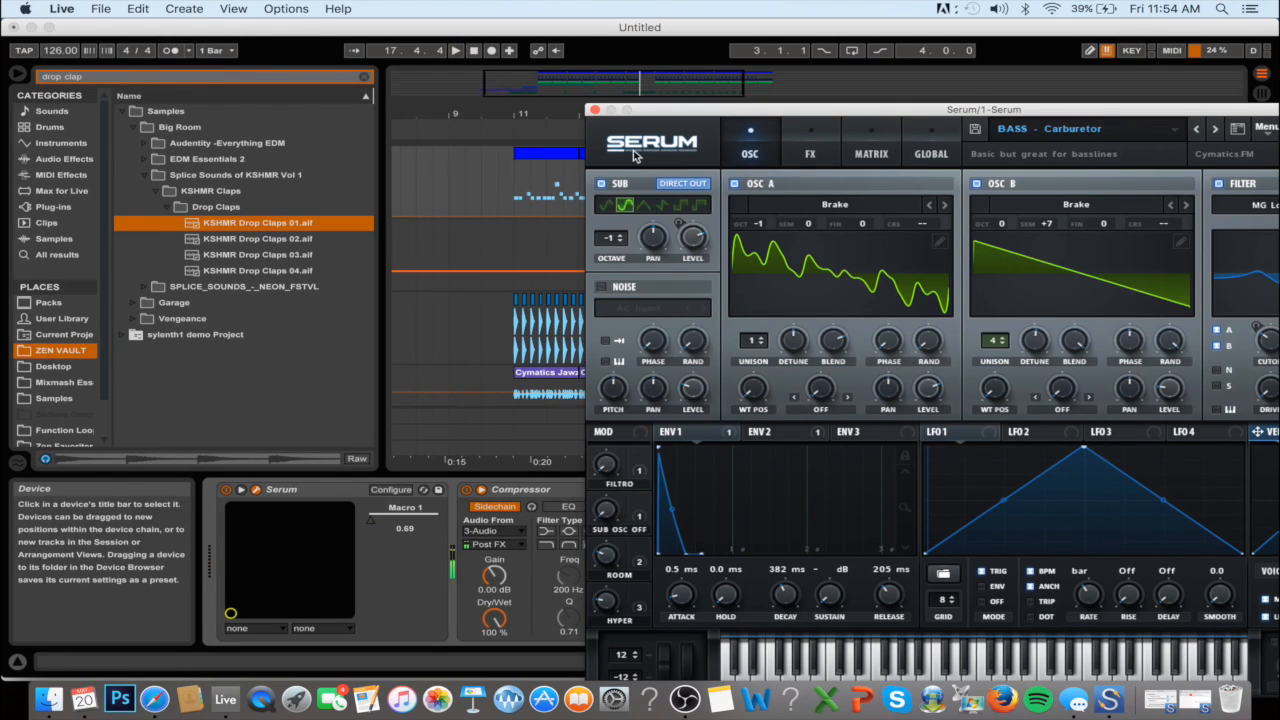
pyautogui.click(594, 110)
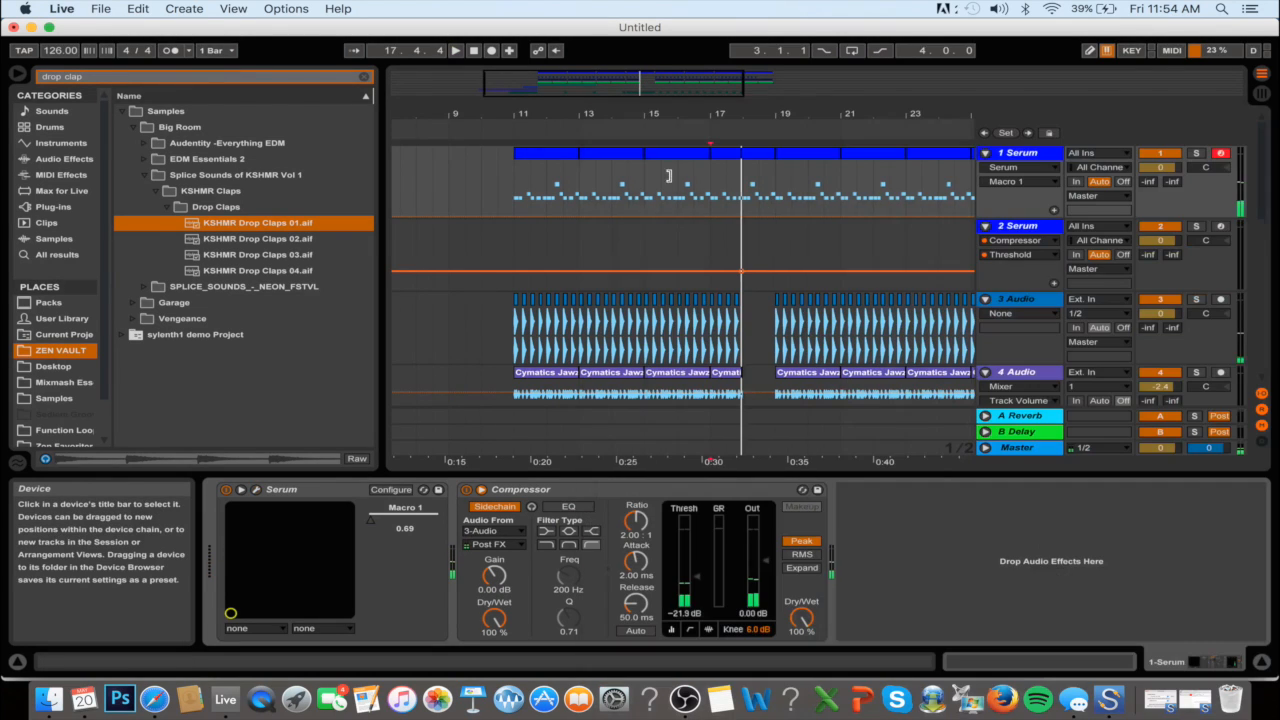
# Automate Macro 1 on the 1 Serum track to rise across bar 18 and fall to a low level at bar 19, checking it in playback
pyautogui.click(742, 217)
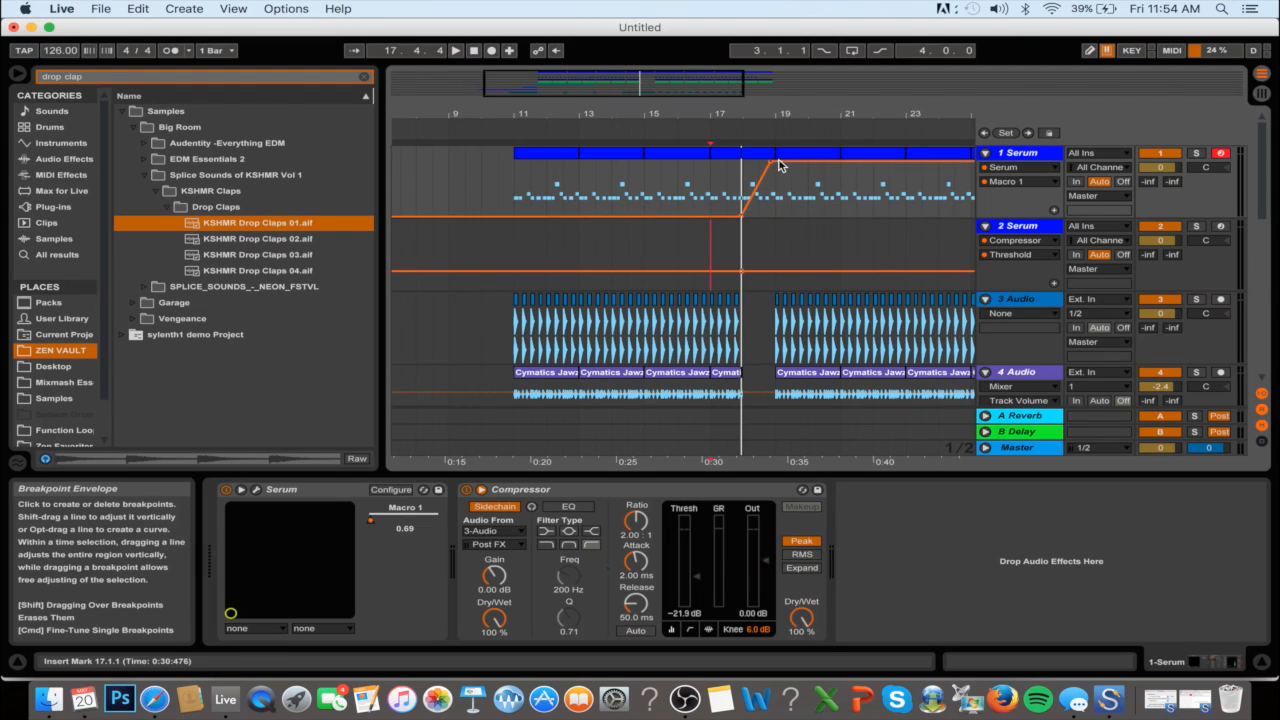
pyautogui.click(786, 161)
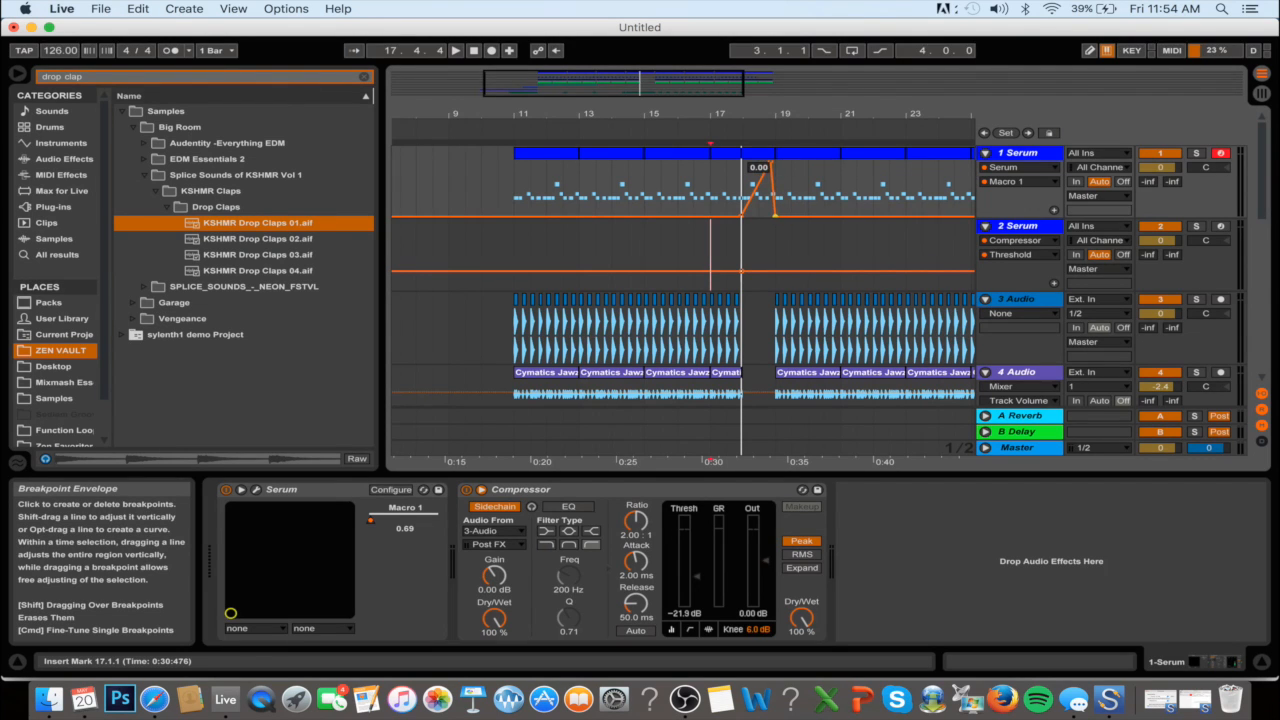
pyautogui.moveTo(662, 107); pyautogui.dragTo(655, 91)
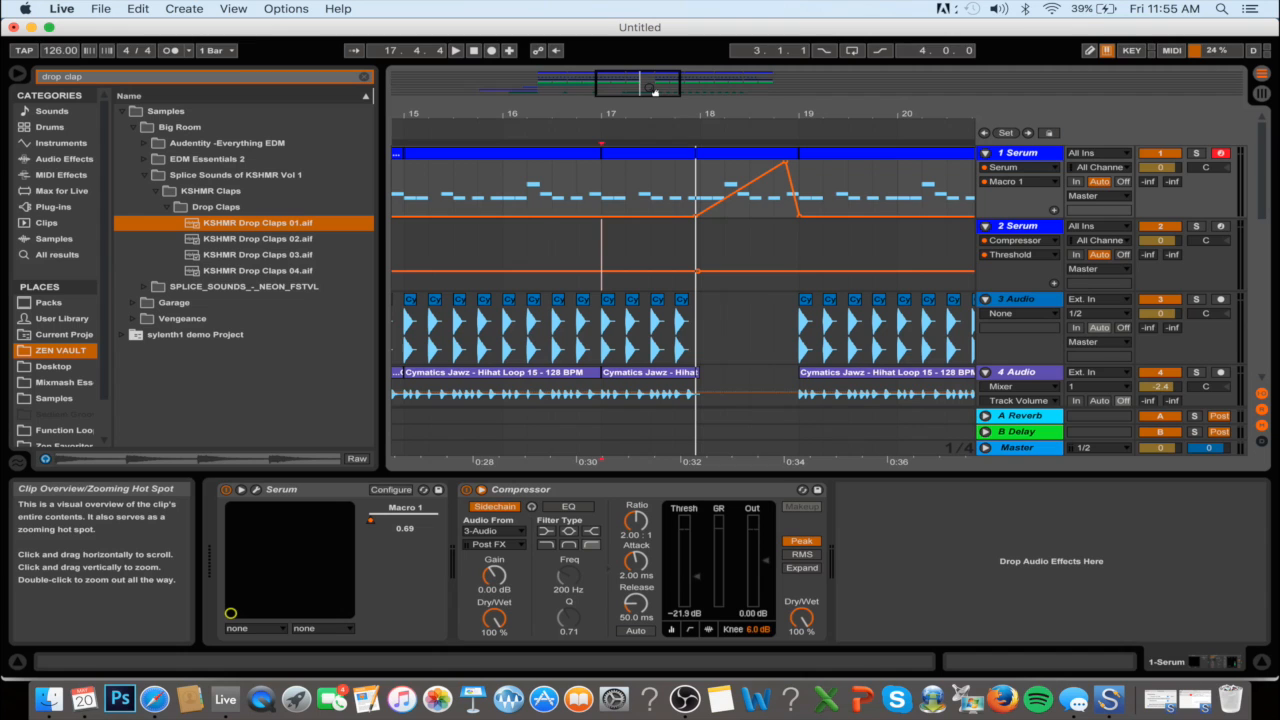
pyautogui.moveTo(655, 91); pyautogui.dragTo(650, 187)
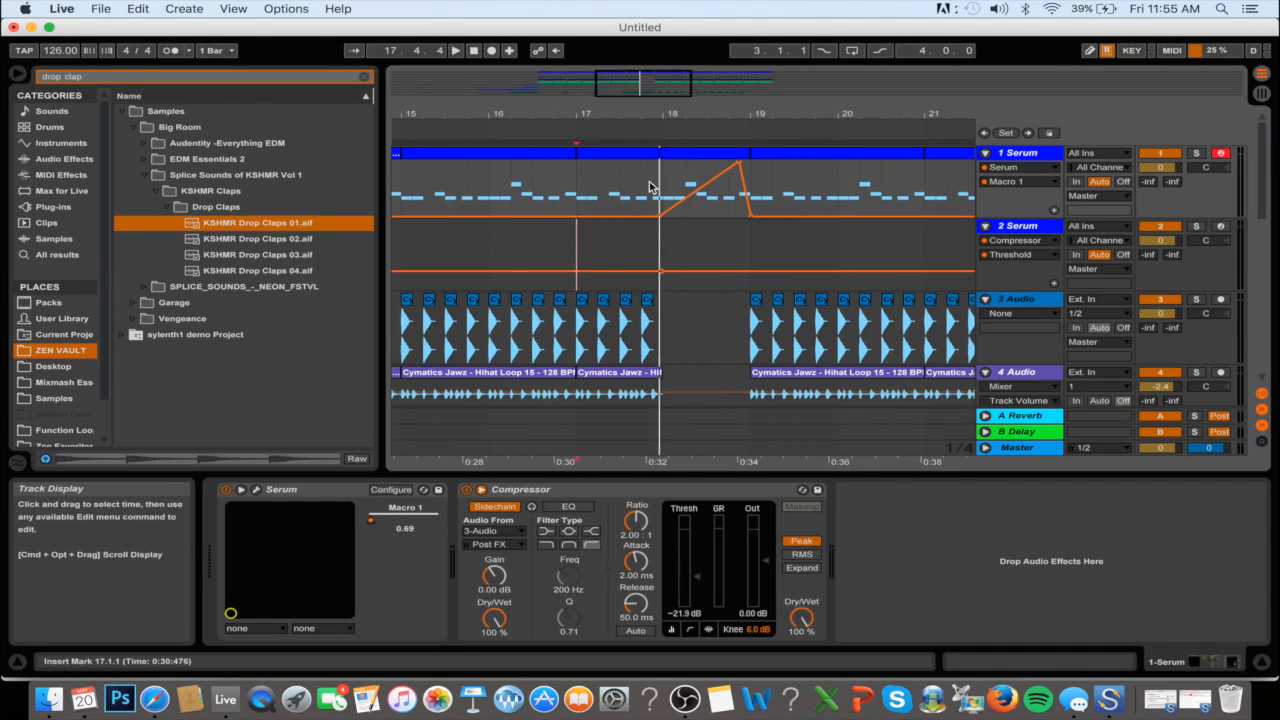
pyautogui.press('space')
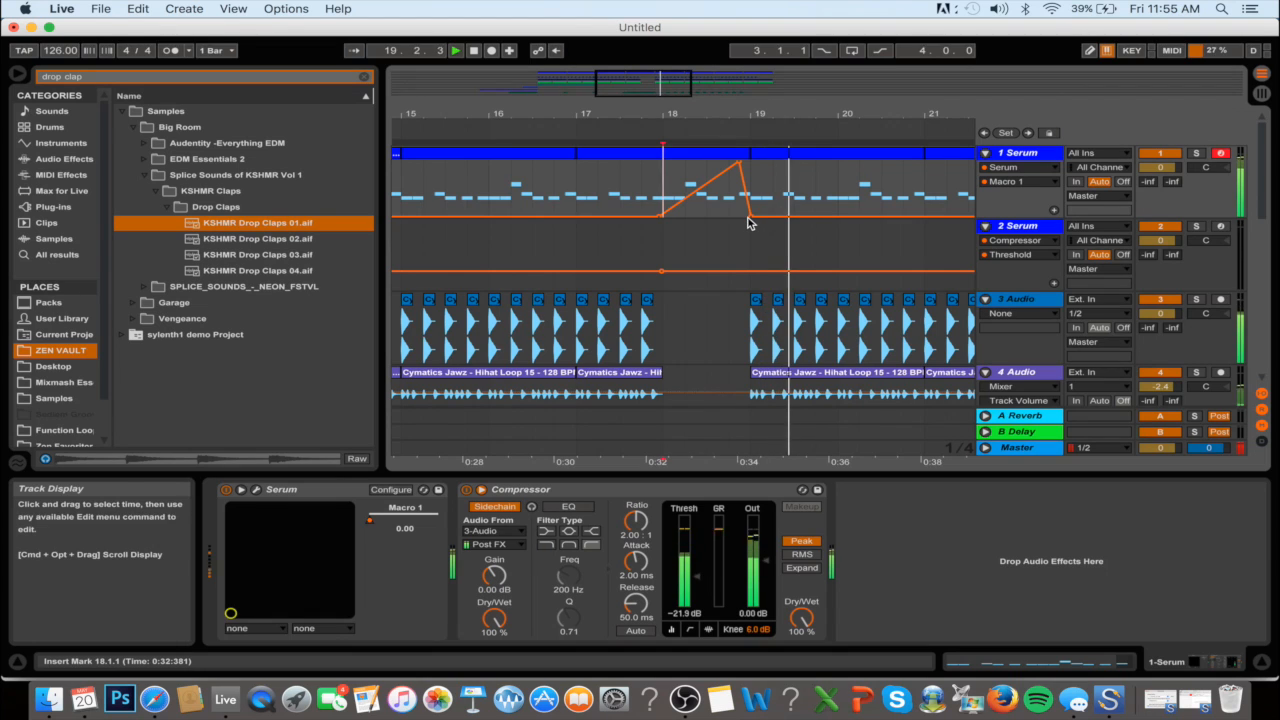
pyautogui.moveTo(752, 222); pyautogui.dragTo(750, 205)
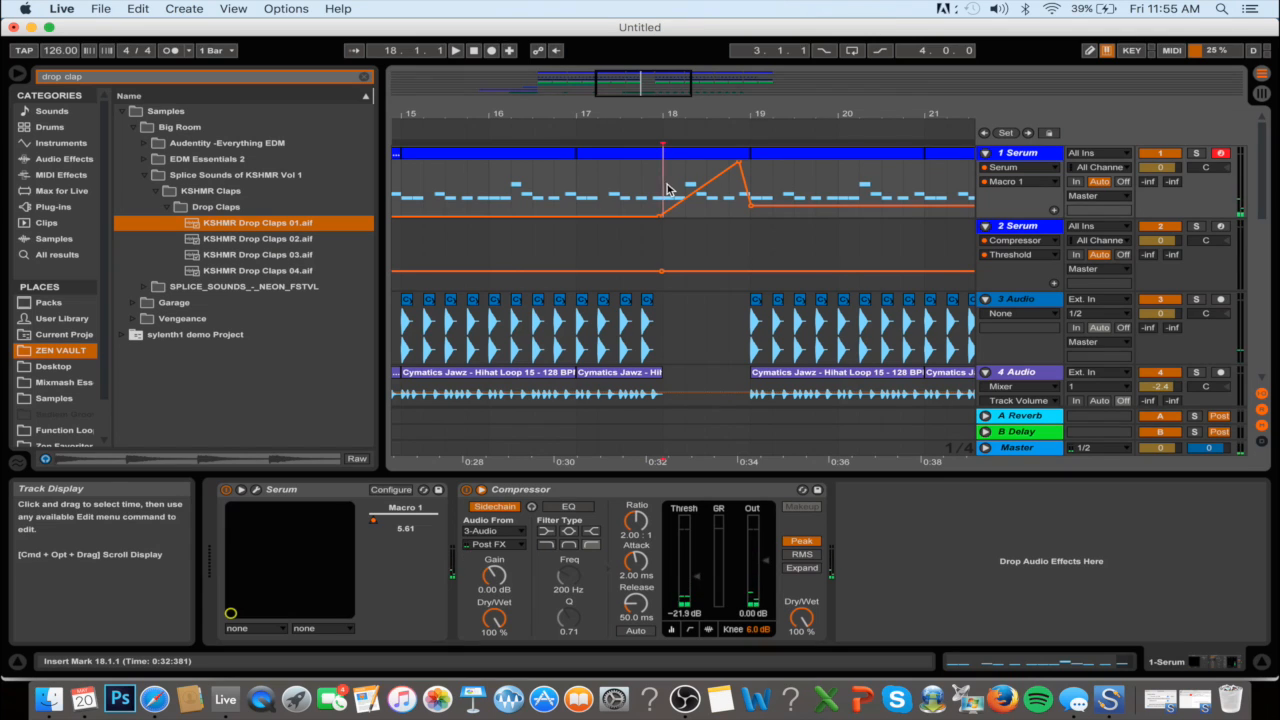
# Search the audio effects for "EQ" and add EQ Eight after the Compressor on the 1 Serum track
pyautogui.click(1028, 166)
pyautogui.click(1028, 164)
pyautogui.click(1029, 154)
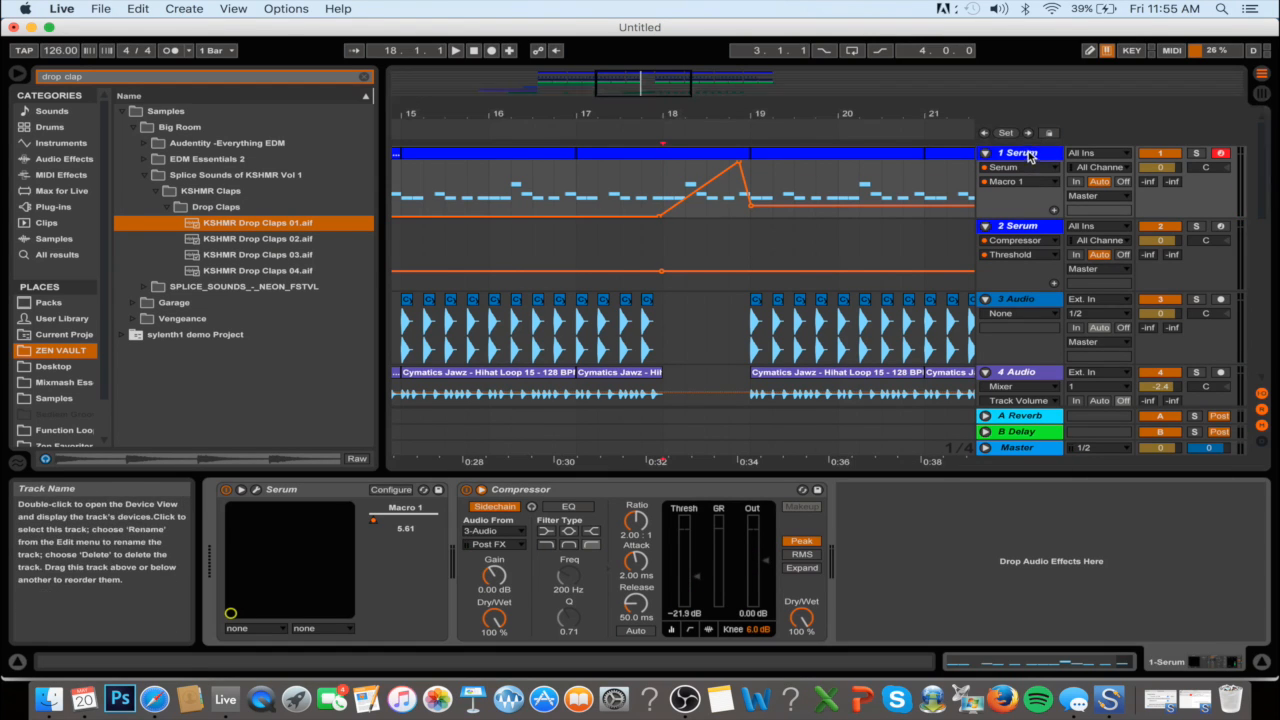
pyautogui.click(64, 158)
pyautogui.click(335, 84)
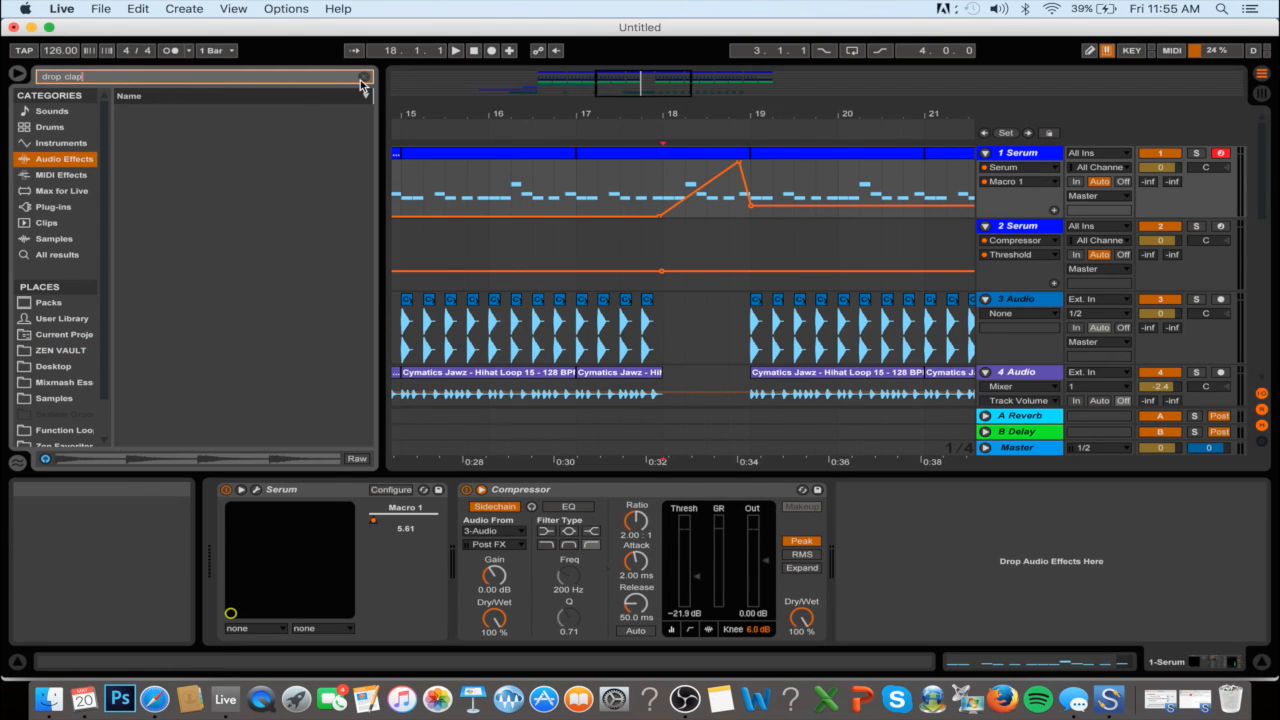
pyautogui.click(363, 78)
pyautogui.write('EQ')
pyautogui.click(172, 128)
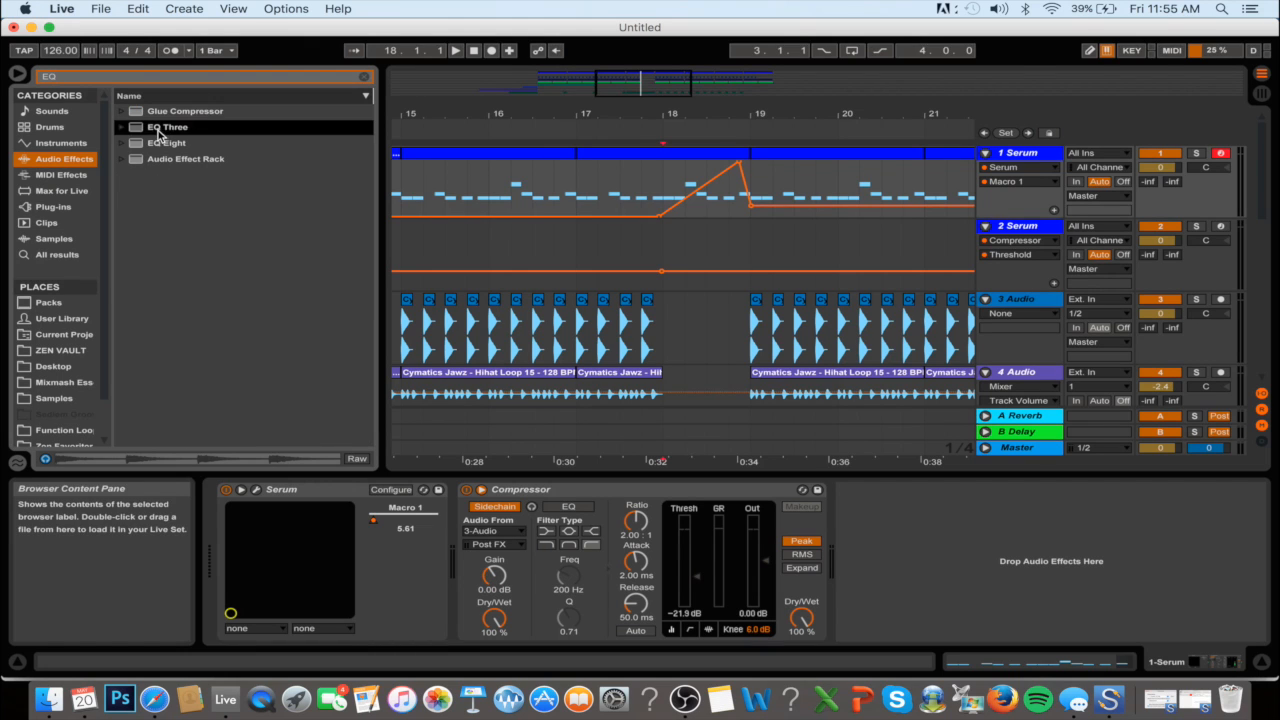
pyautogui.moveTo(162, 143); pyautogui.dragTo(946, 580)
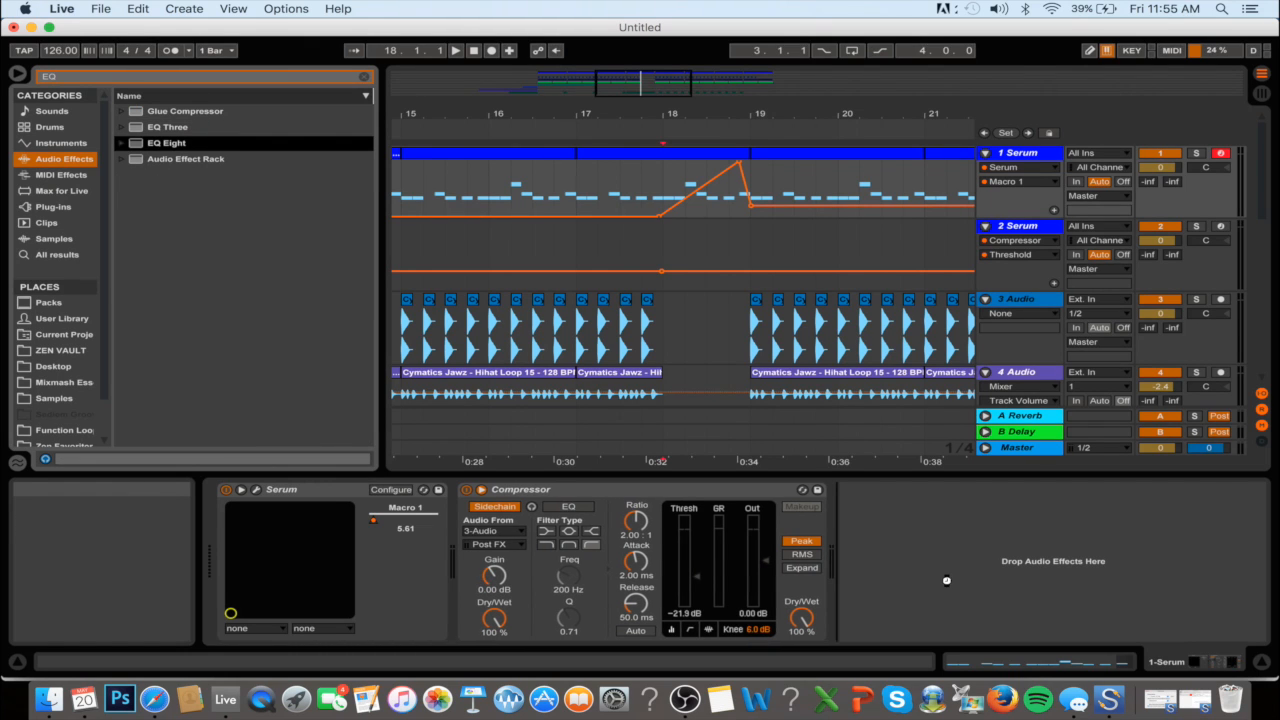
pyautogui.moveTo(1031, 561); pyautogui.dragTo(1031, 561)
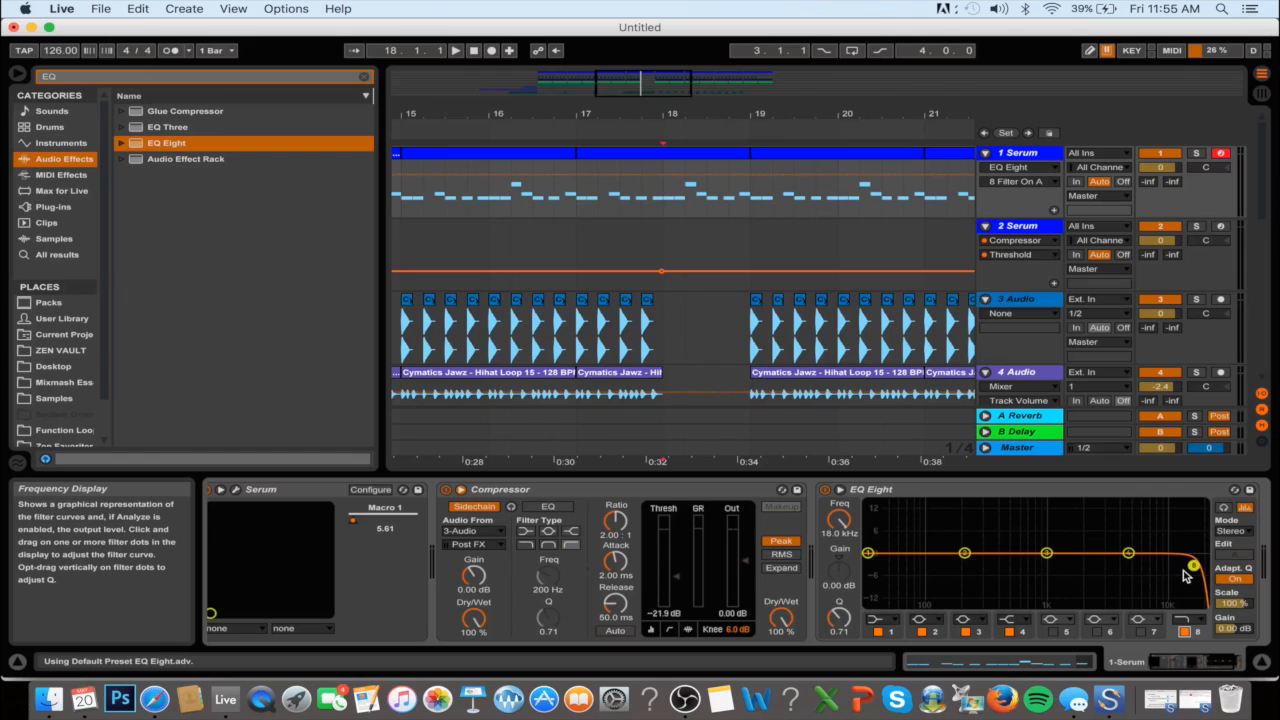
# Set EQ Eight's high-cut filter 8 to 22.0 kHz and make filter 1 a low cut at 30.0 Hz
pyautogui.click(838, 522)
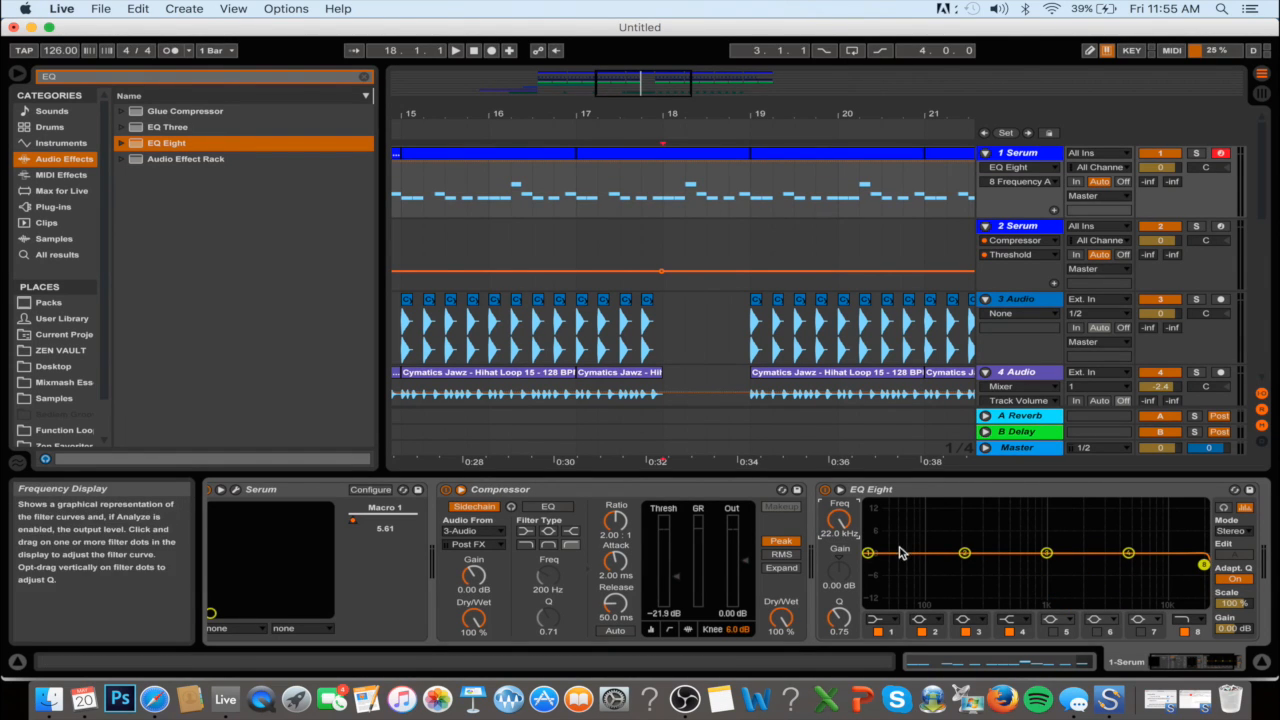
pyautogui.click(876, 622)
pyautogui.click(880, 524)
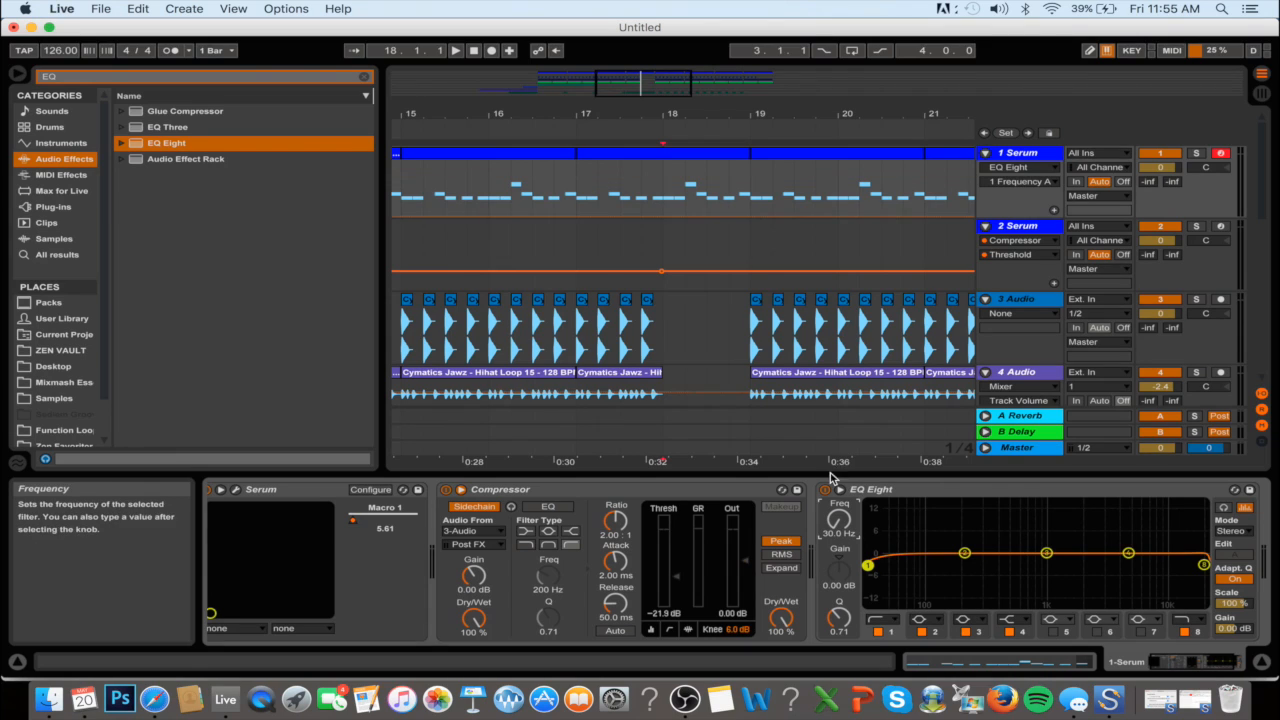
# Automate EQ Eight's filter 1 frequency on the 1 Serum track to peak at about 898 Hz halfway through bar 18 and drop back by bar 19
pyautogui.click(664, 217)
pyautogui.moveTo(727, 217); pyautogui.dragTo(754, 162)
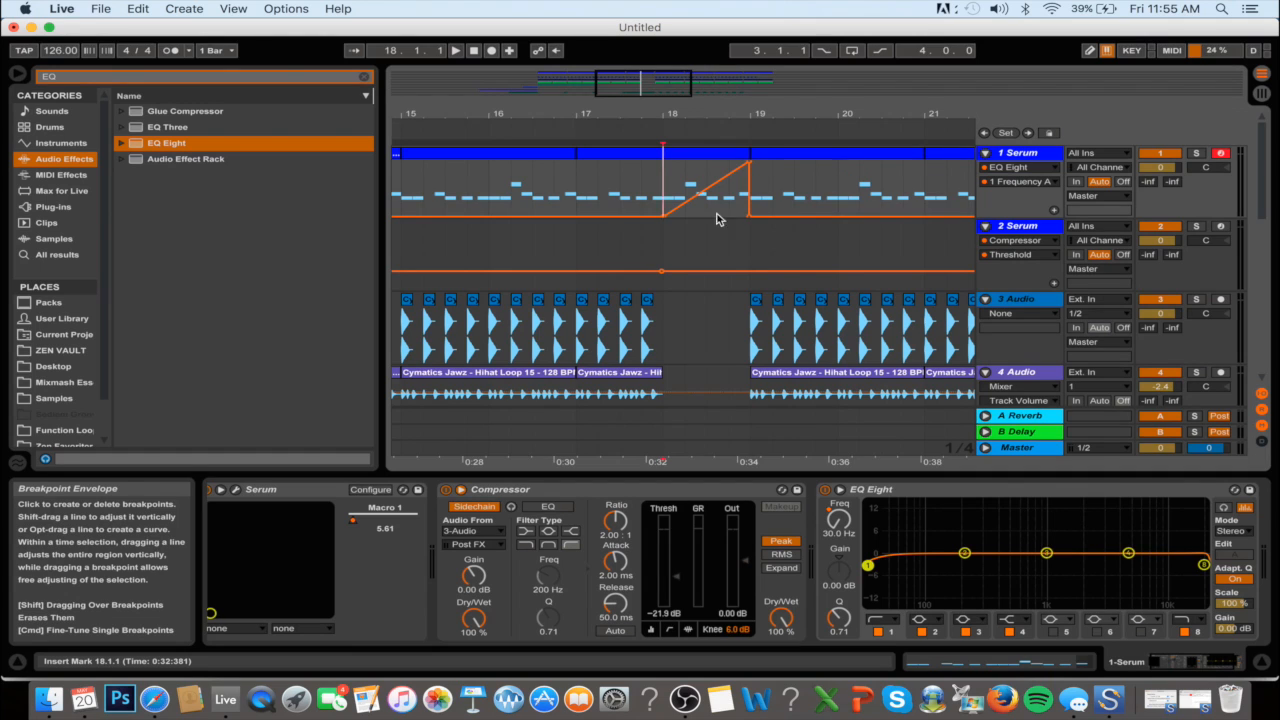
pyautogui.press('space')
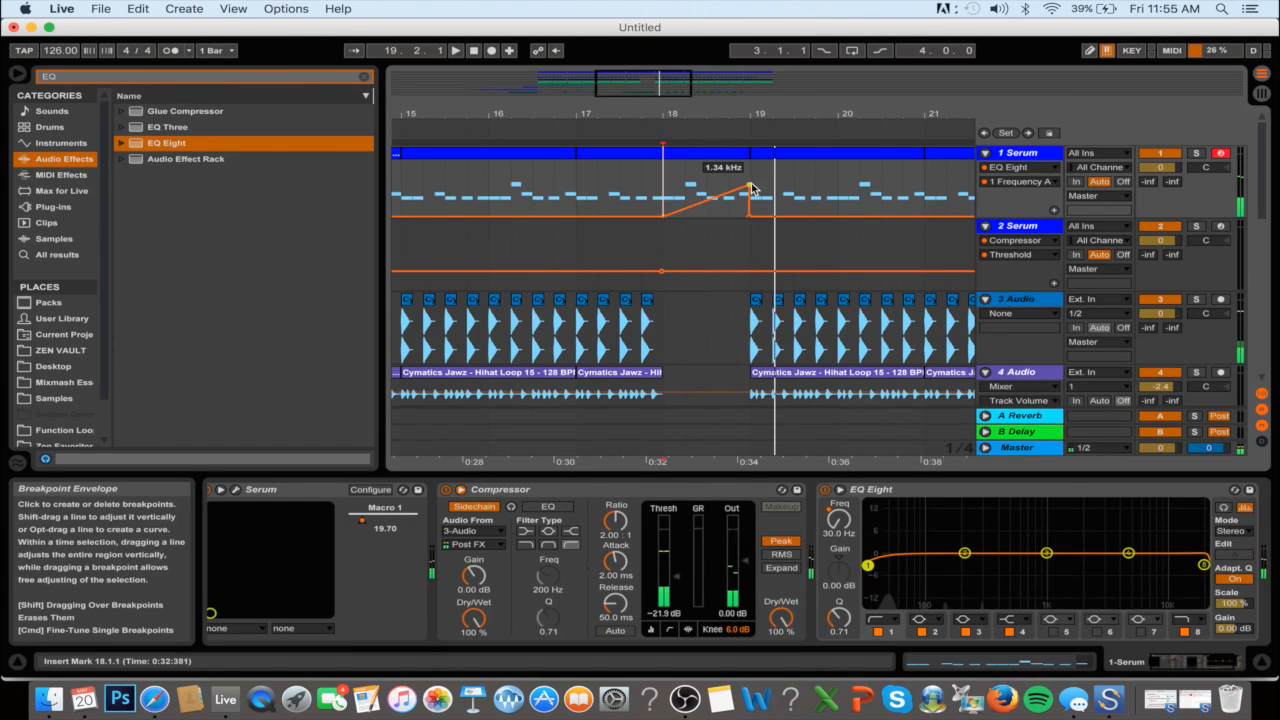
pyautogui.press('space')
pyautogui.moveTo(750, 186); pyautogui.dragTo(706, 188)
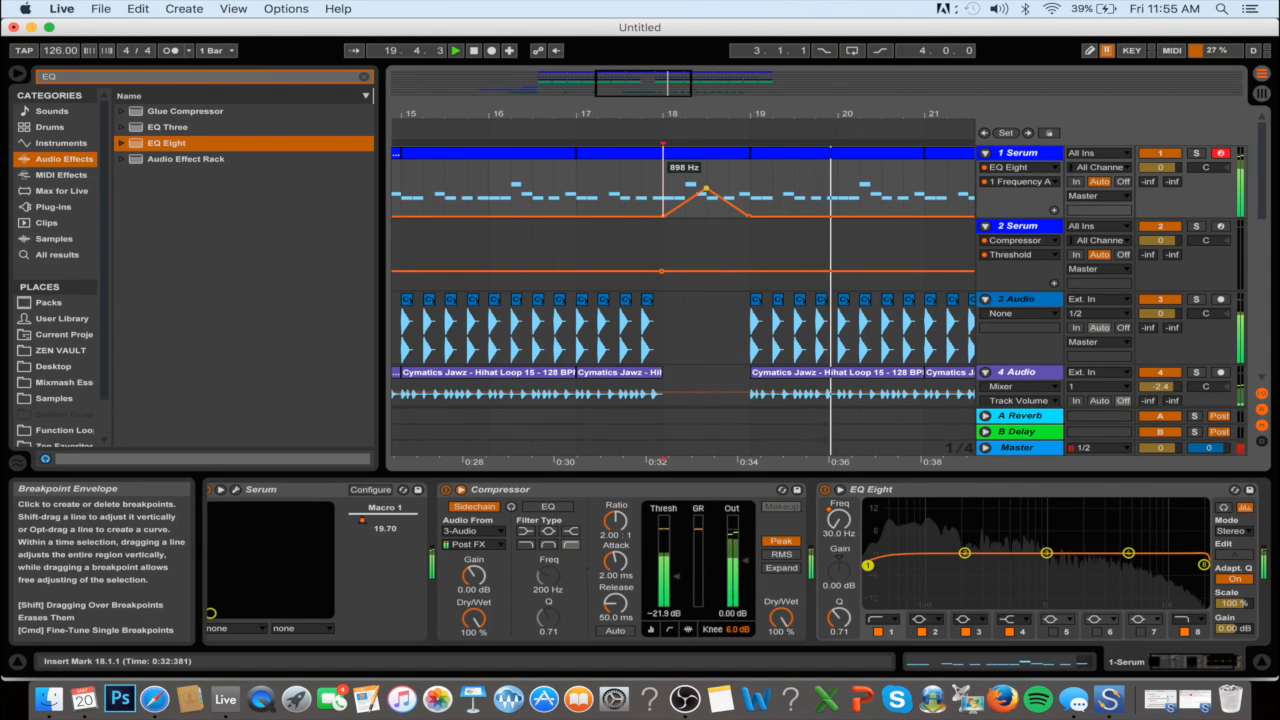
# Duplicate the clips between bars 19 and 25 on the 9 Audio track directly after themselves, and play back the break from 18.3.1
pyautogui.moveTo(673, 89); pyautogui.dragTo(675, 64)
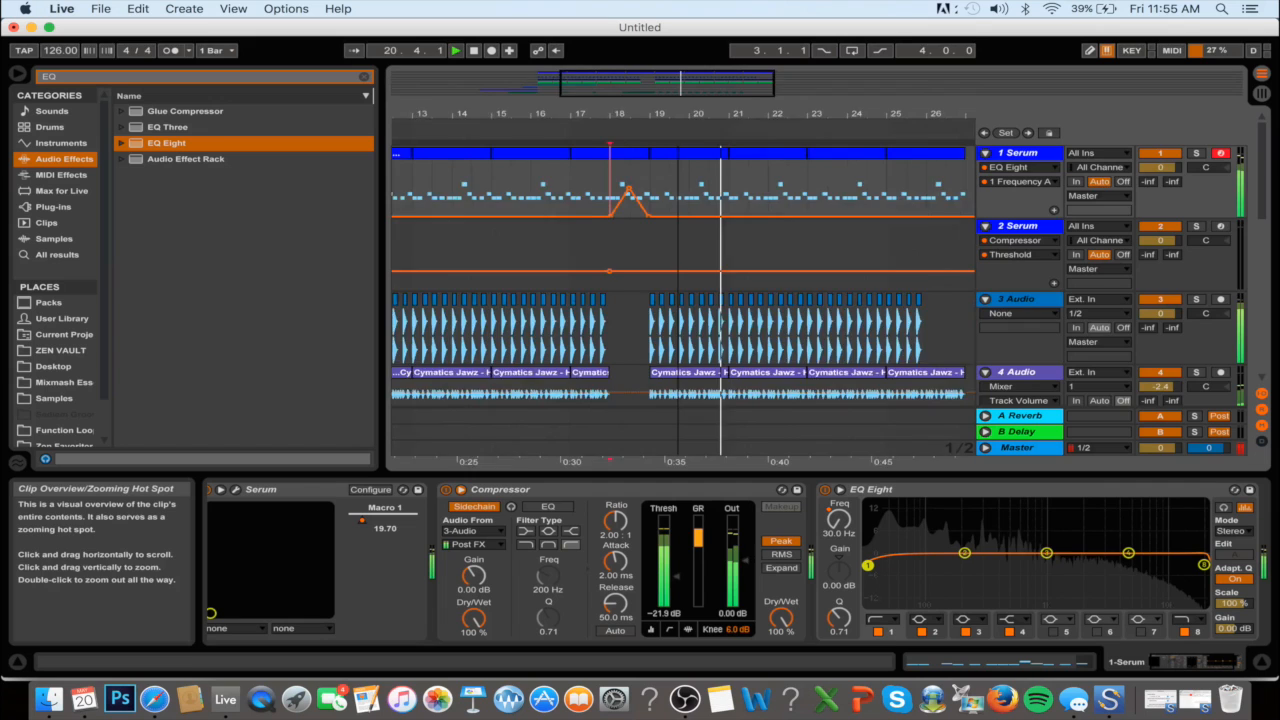
pyautogui.scroll(-10, 835, 318)
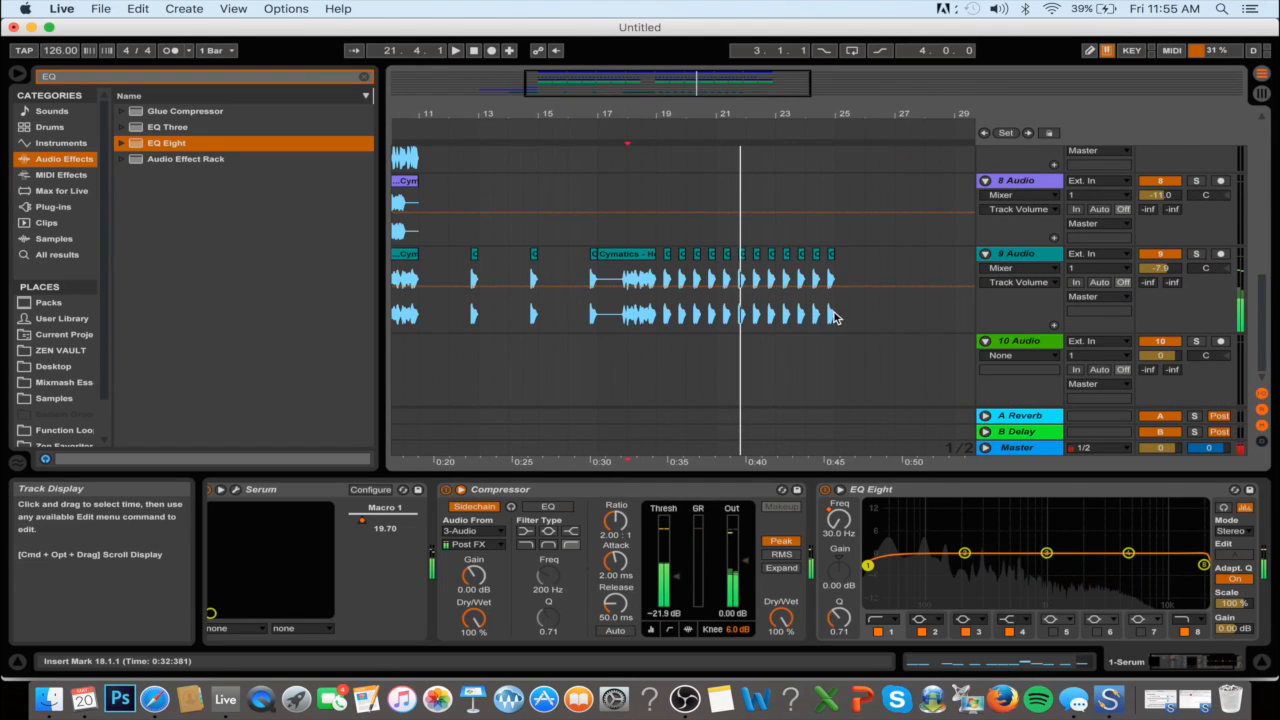
pyautogui.moveTo(835, 318); pyautogui.dragTo(655, 303)
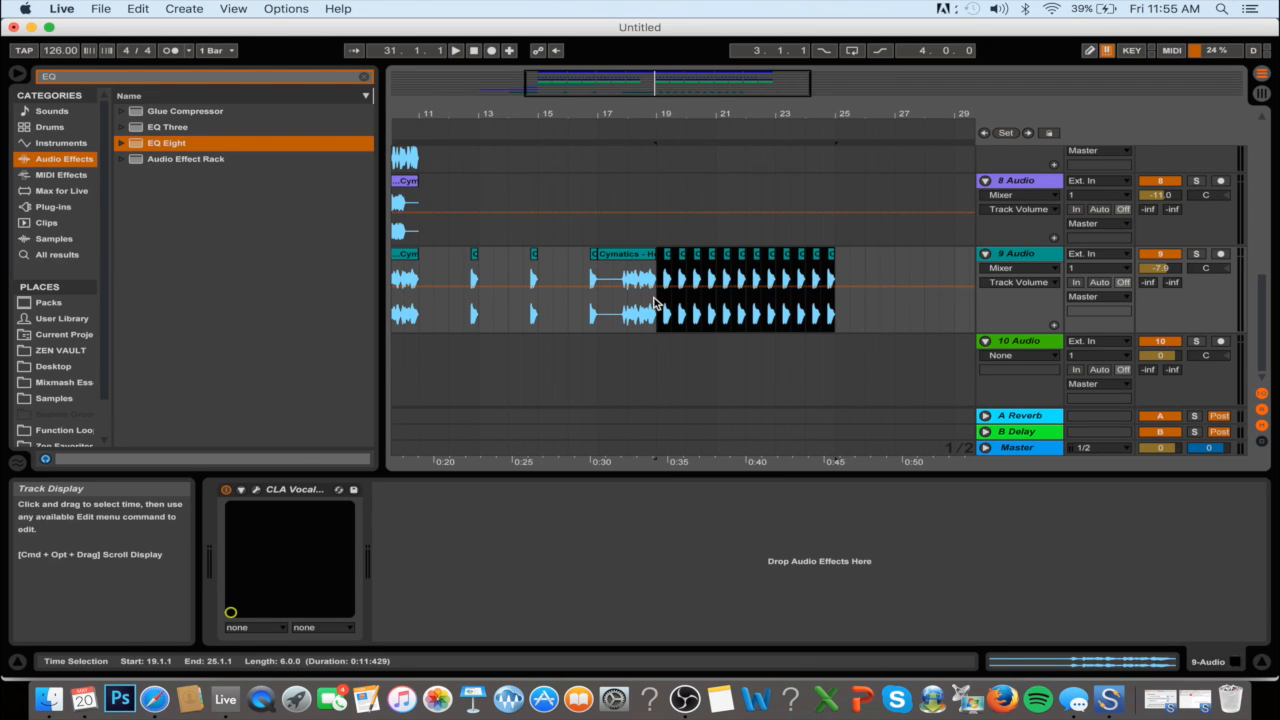
pyautogui.press('super+d')
pyautogui.scroll(10, 655, 301)
pyautogui.scroll(-1, 665, 290)
pyautogui.moveTo(826, 85); pyautogui.dragTo(761, 85)
pyautogui.click(612, 224)
pyautogui.press('space')
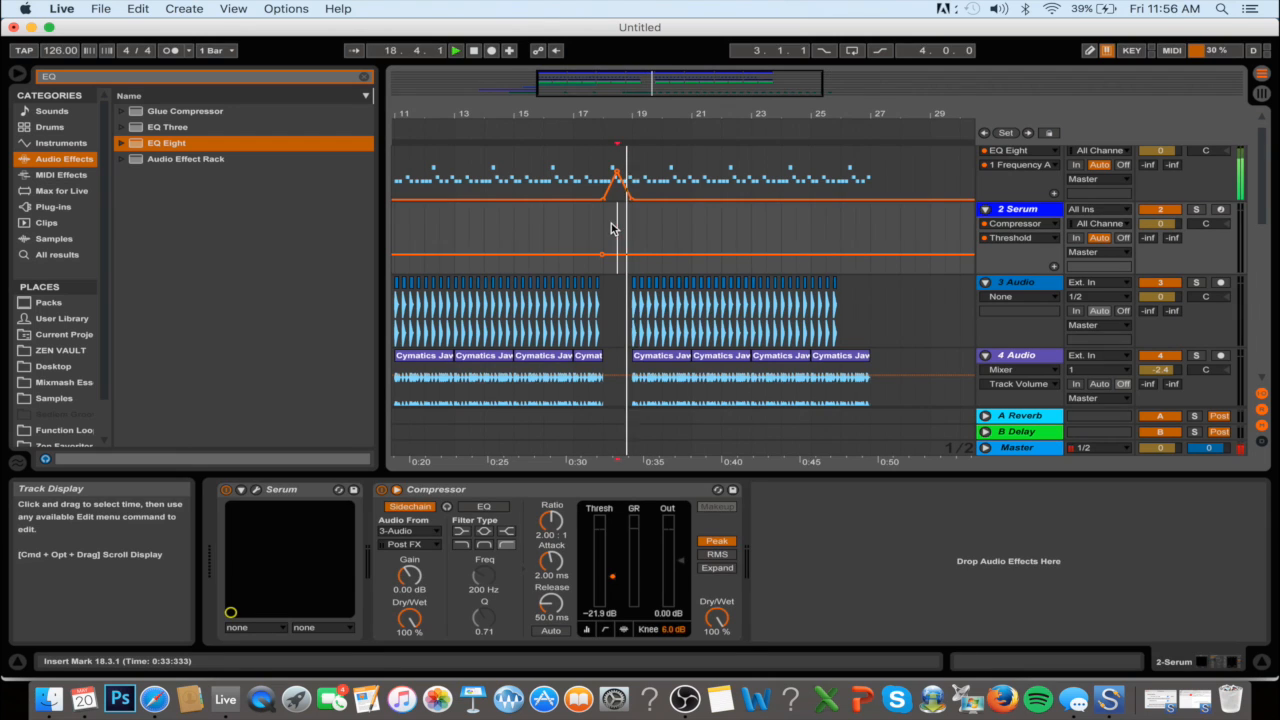
# Place Cymatics Jawz - Fill 2 - 125 BPM.wav from ZEN VAULT on the FX track in the second half of bar 18, and play from bar 17
pyautogui.scroll(-5, 817, 252)
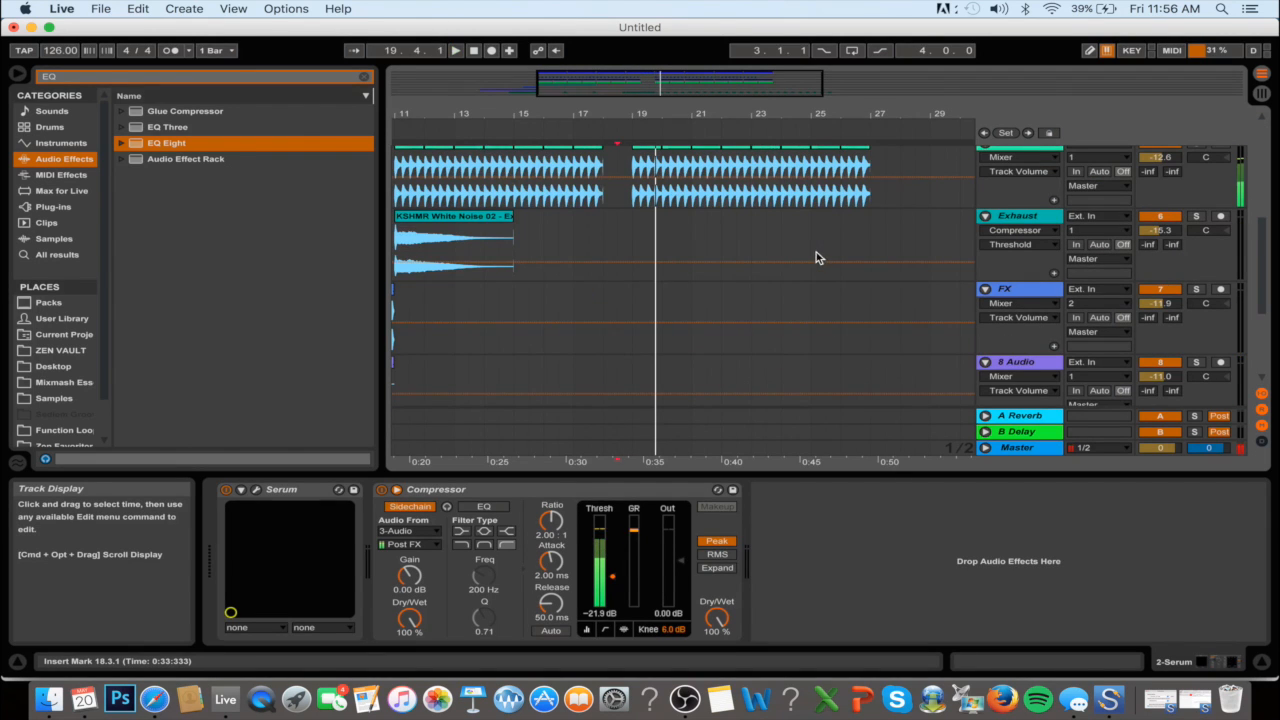
pyautogui.hscroll(-5, 700, 230)
pyautogui.scroll(-3, 600, 200)
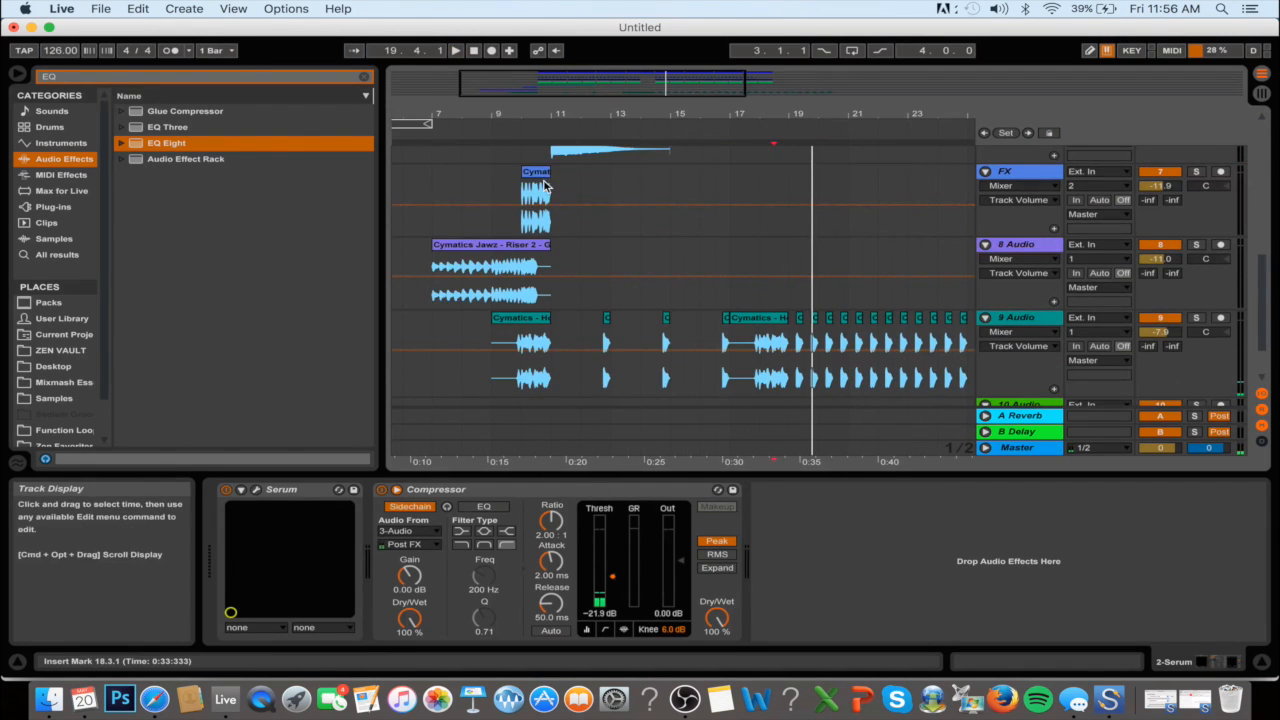
pyautogui.click(66, 351)
pyautogui.click(358, 79)
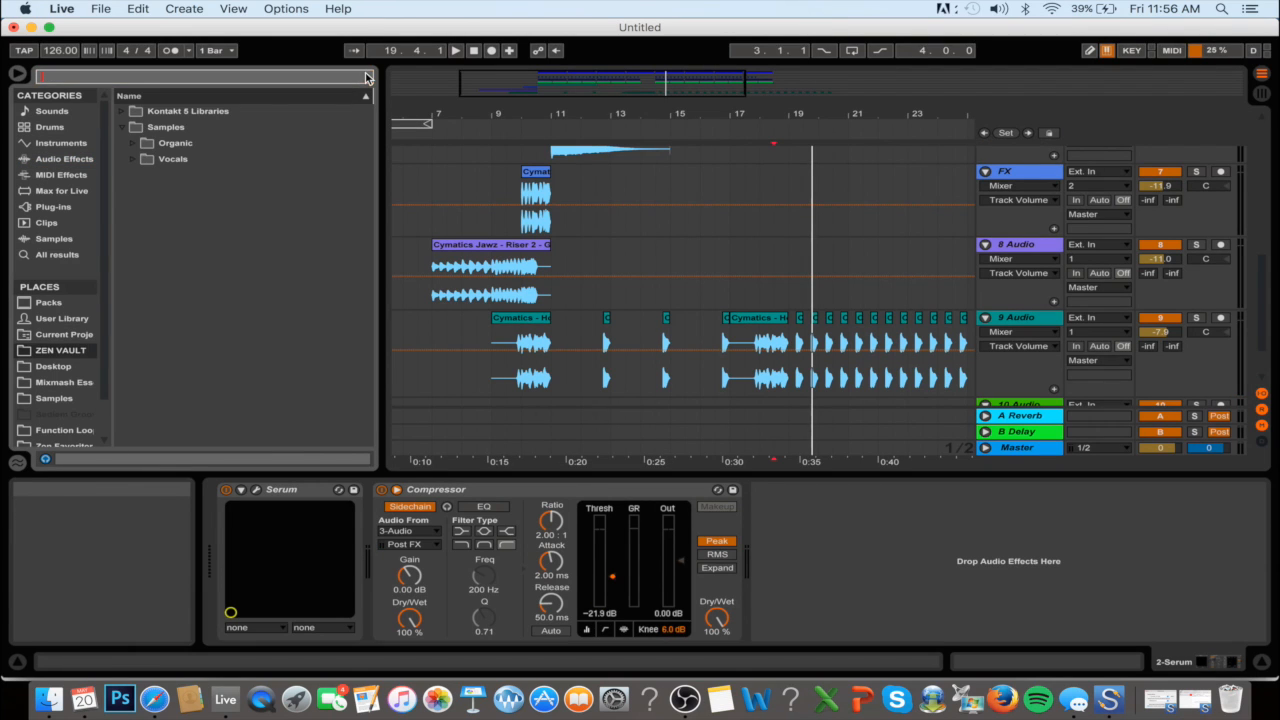
pyautogui.click(147, 208)
pyautogui.click(200, 240)
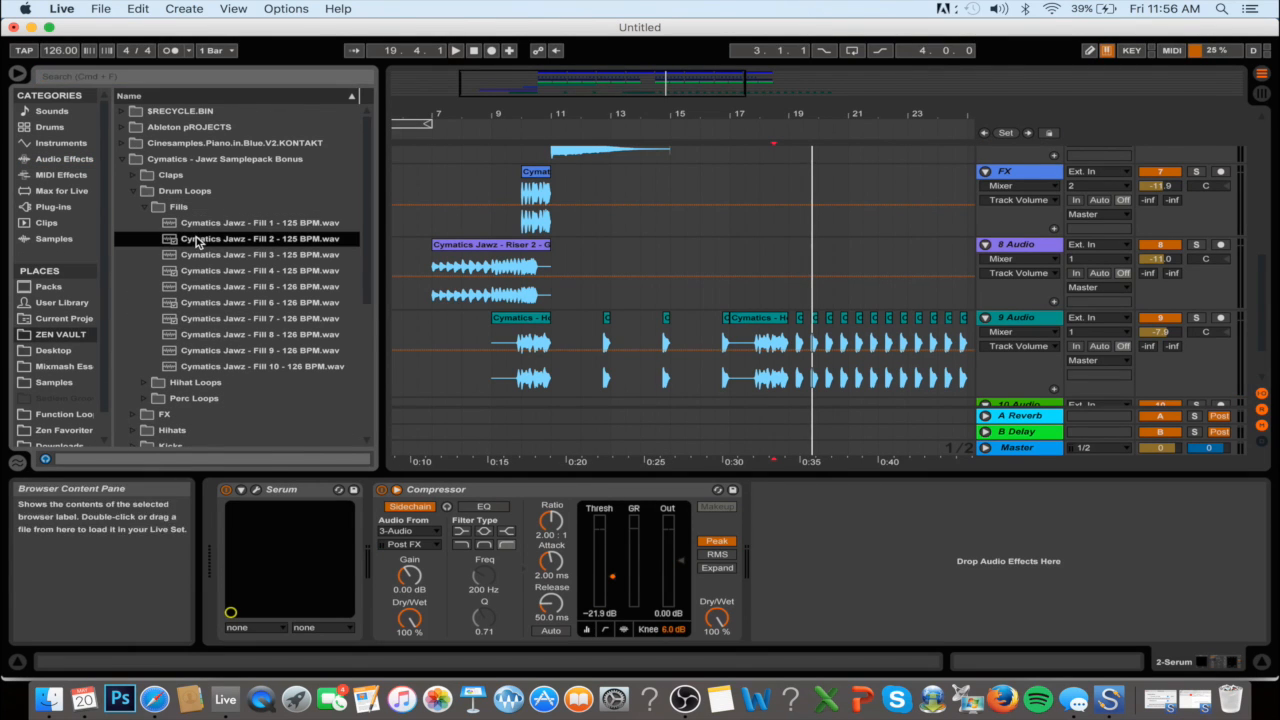
pyautogui.moveTo(230, 244); pyautogui.dragTo(779, 218)
pyautogui.press('space')
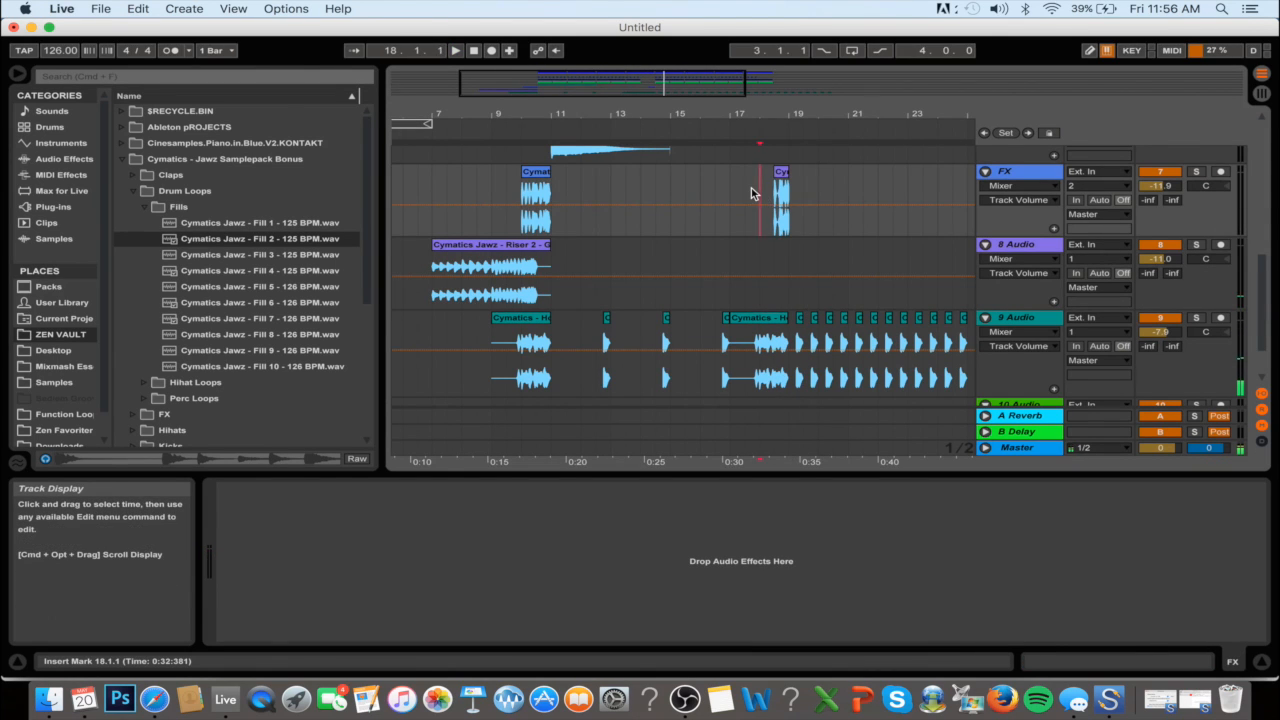
pyautogui.click(757, 194)
pyautogui.click(729, 183)
# Copy the KSHMR White Noise 02 clip on the Exhaust track to bar 19
pyautogui.scroll(8, 680, 280)
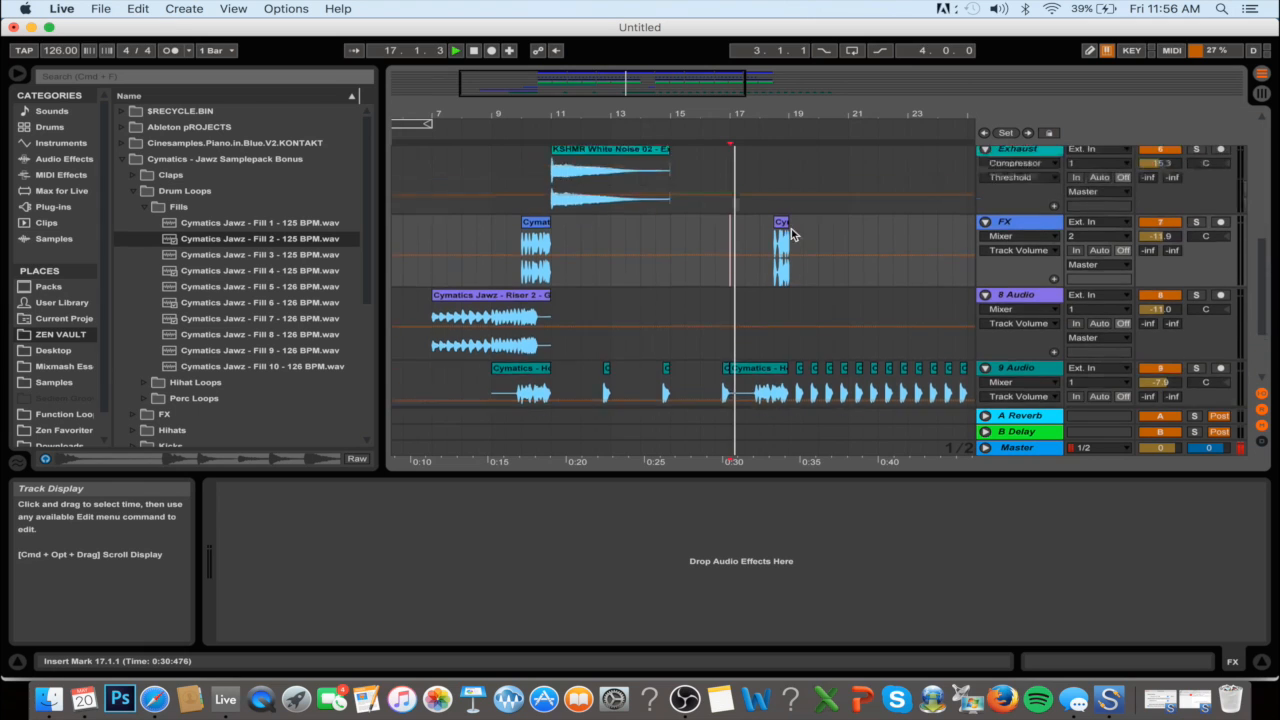
pyautogui.click(625, 362)
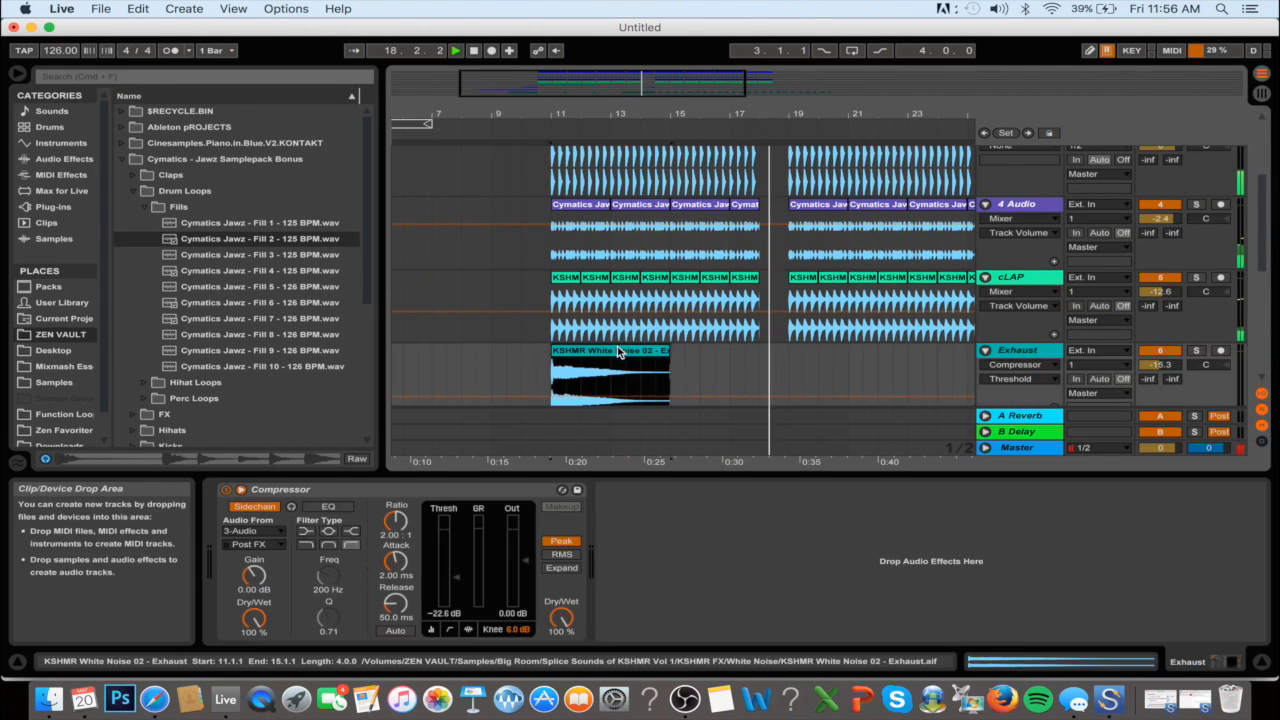
pyautogui.click(802, 366)
pyautogui.press('super+v')
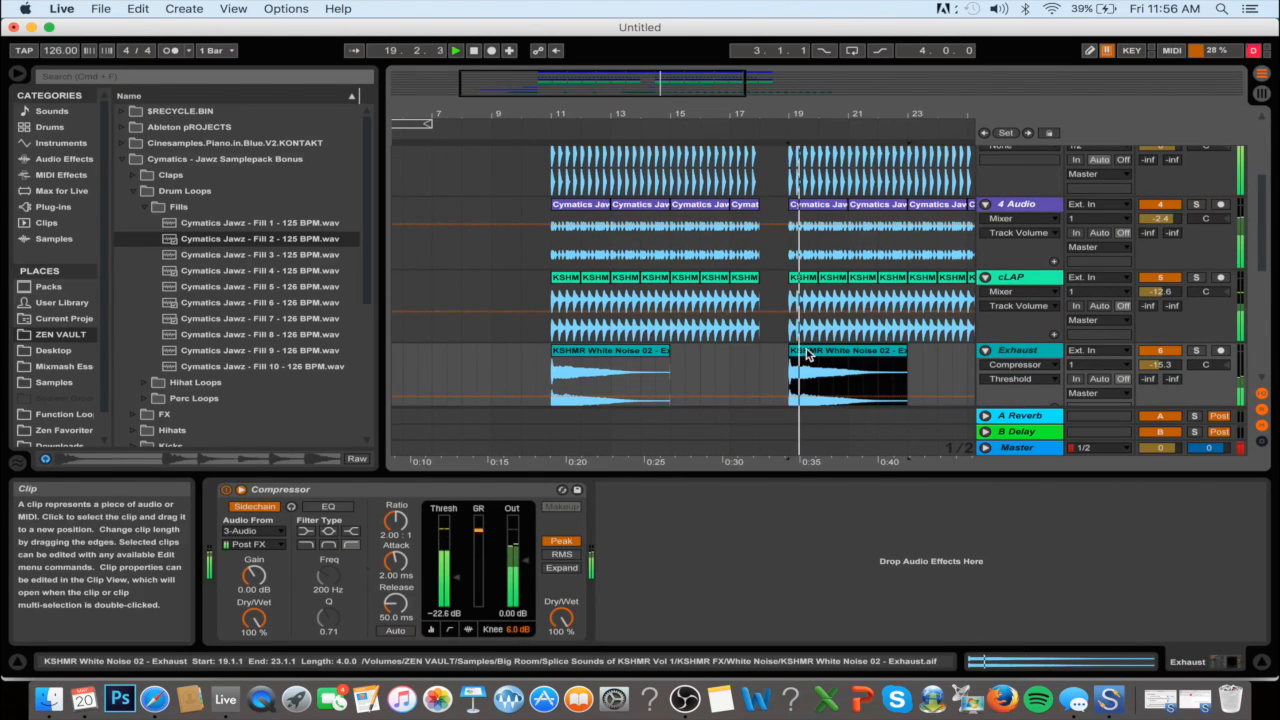
# Open the Impacts samples in the Cymatics Jawz FX folder and insert an audio track named IMPACT below Exhaust
pyautogui.click(132, 191)
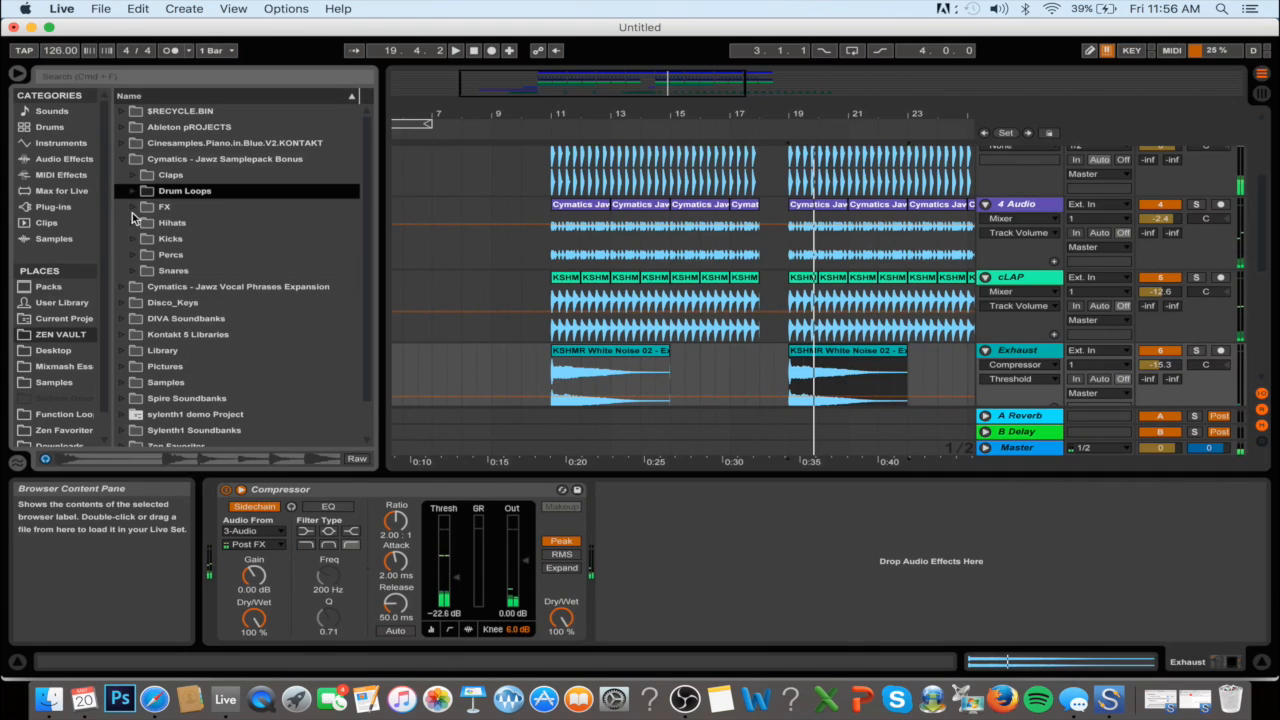
pyautogui.click(147, 209)
pyautogui.click(133, 207)
pyautogui.click(146, 223)
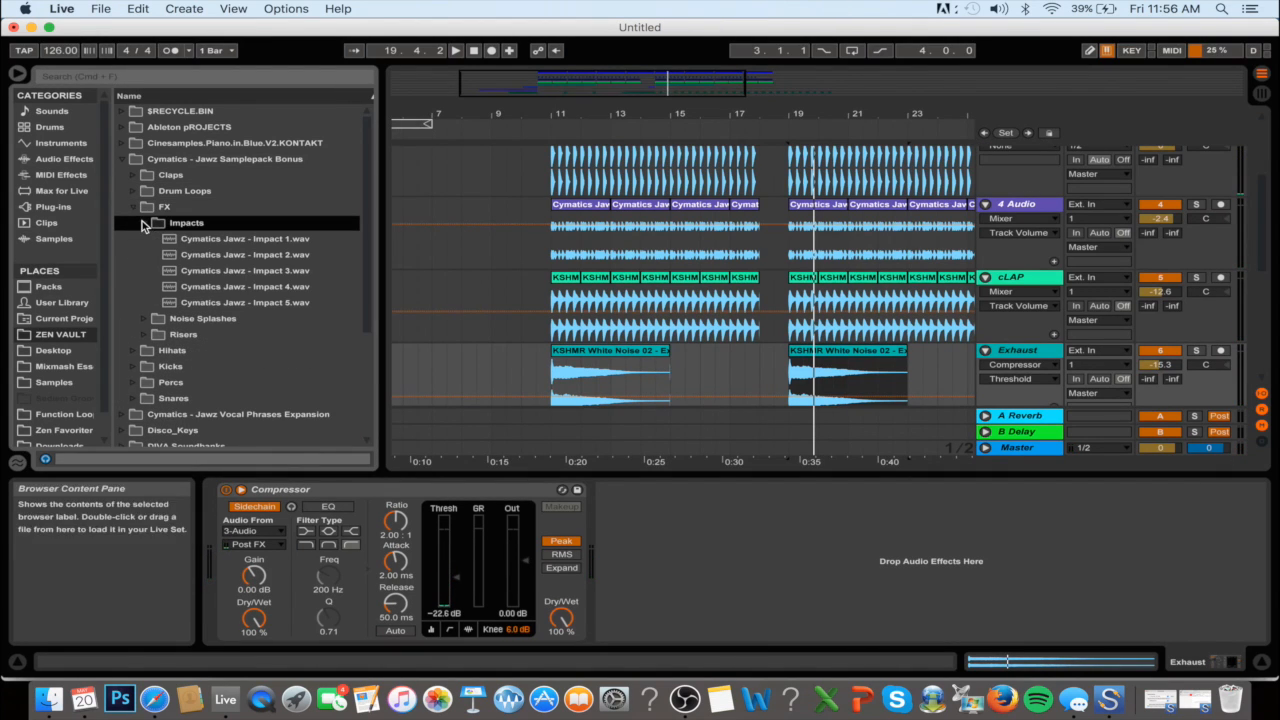
pyautogui.click(1021, 352)
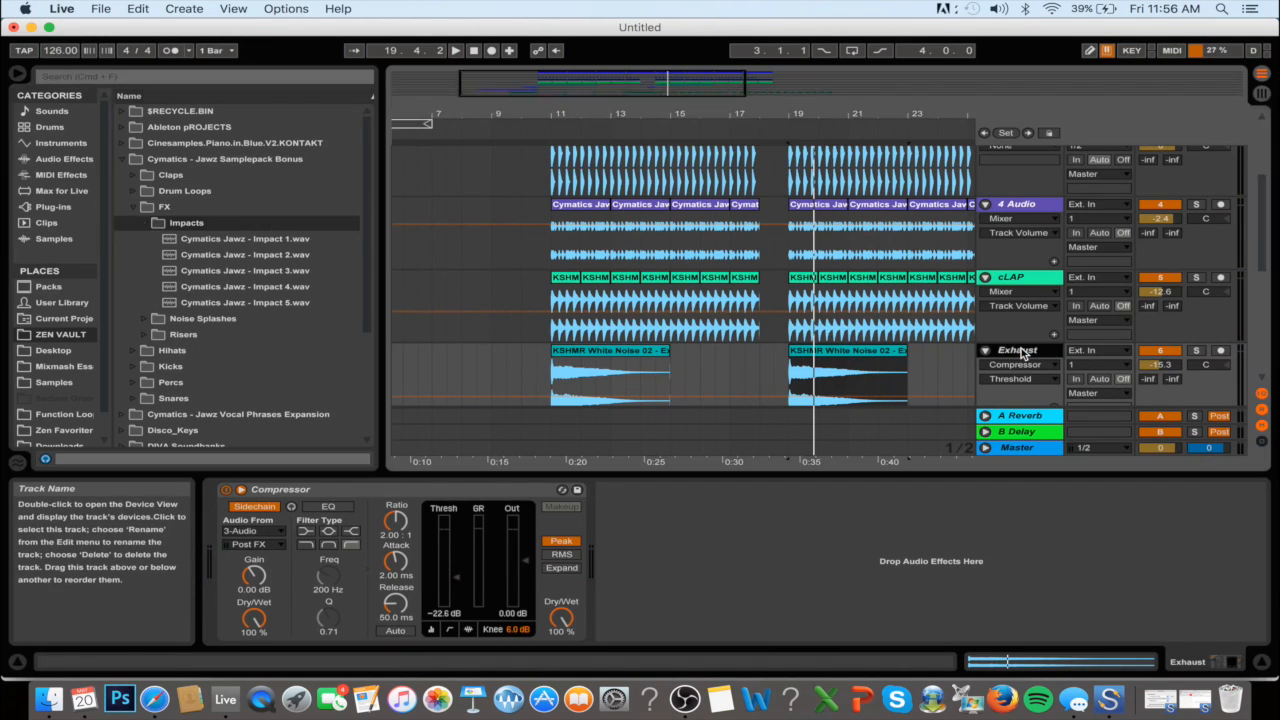
pyautogui.press('super+t')
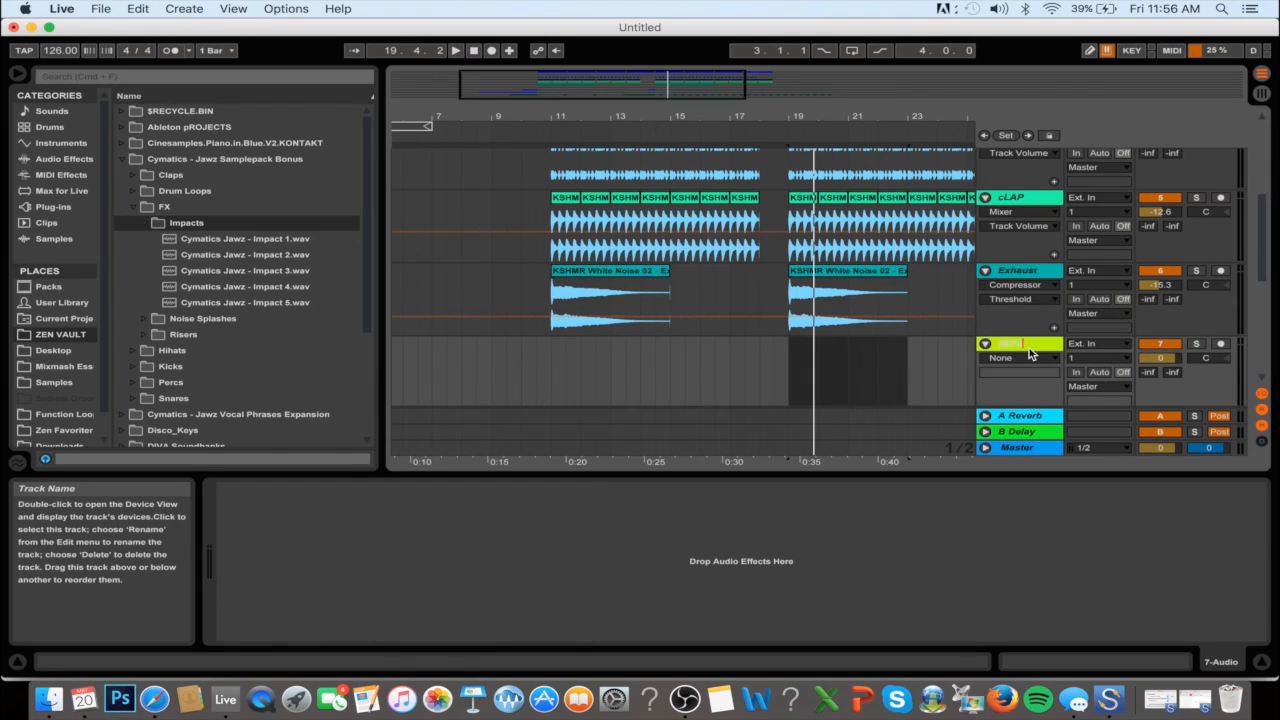
# Audition the impact samples and place Cymatics Jawz - Impact 1.wav on the IMPACT track across bar 18
pyautogui.click(289, 272)
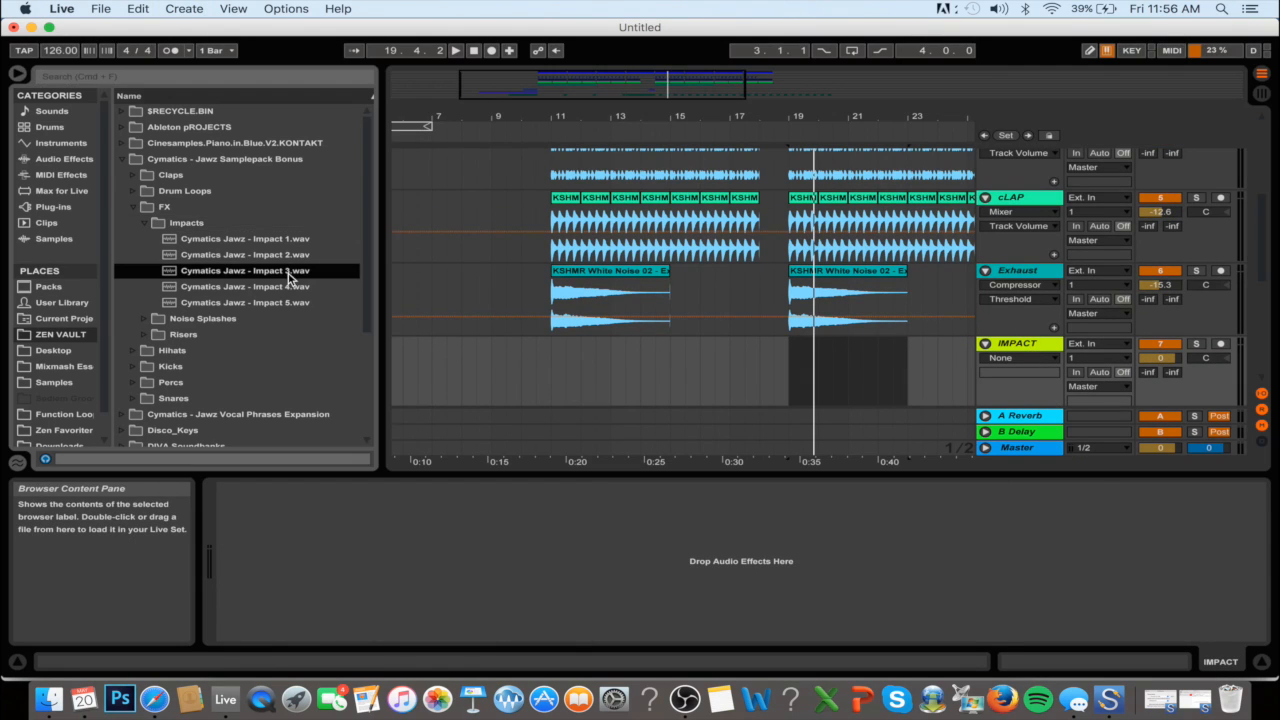
pyautogui.press('Up')
pyautogui.press('Up')
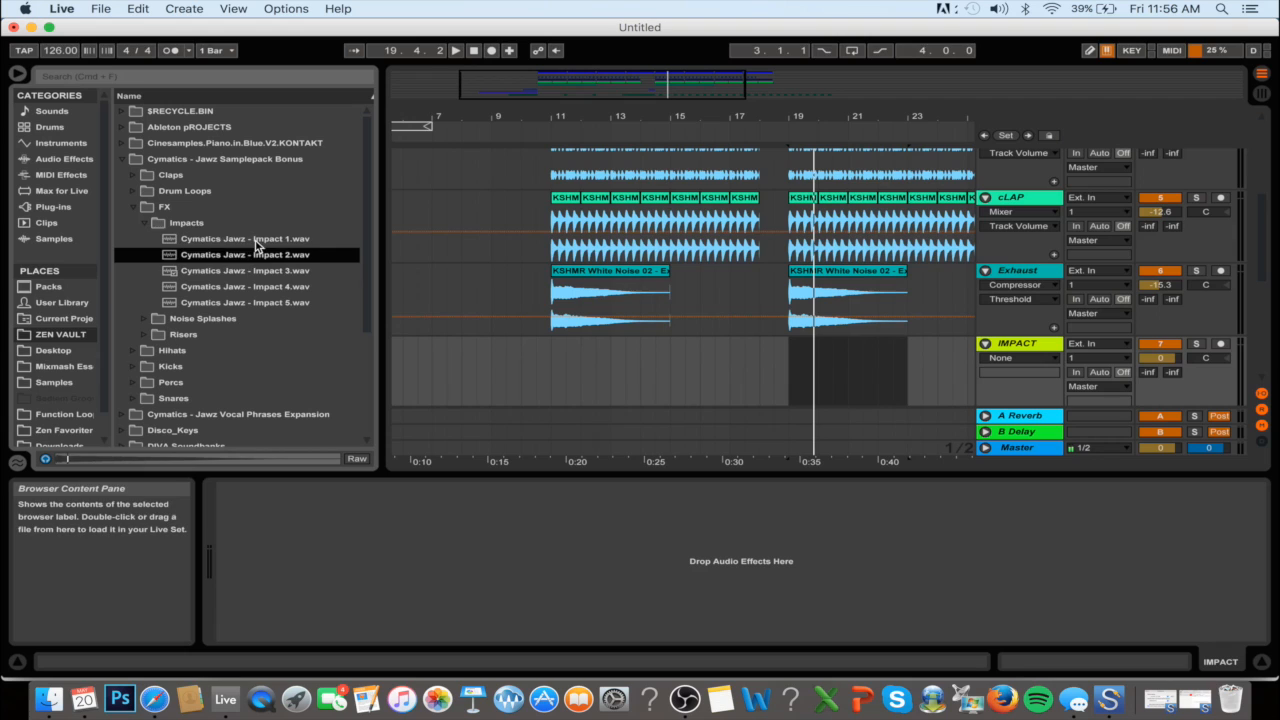
pyautogui.moveTo(281, 245); pyautogui.dragTo(787, 346)
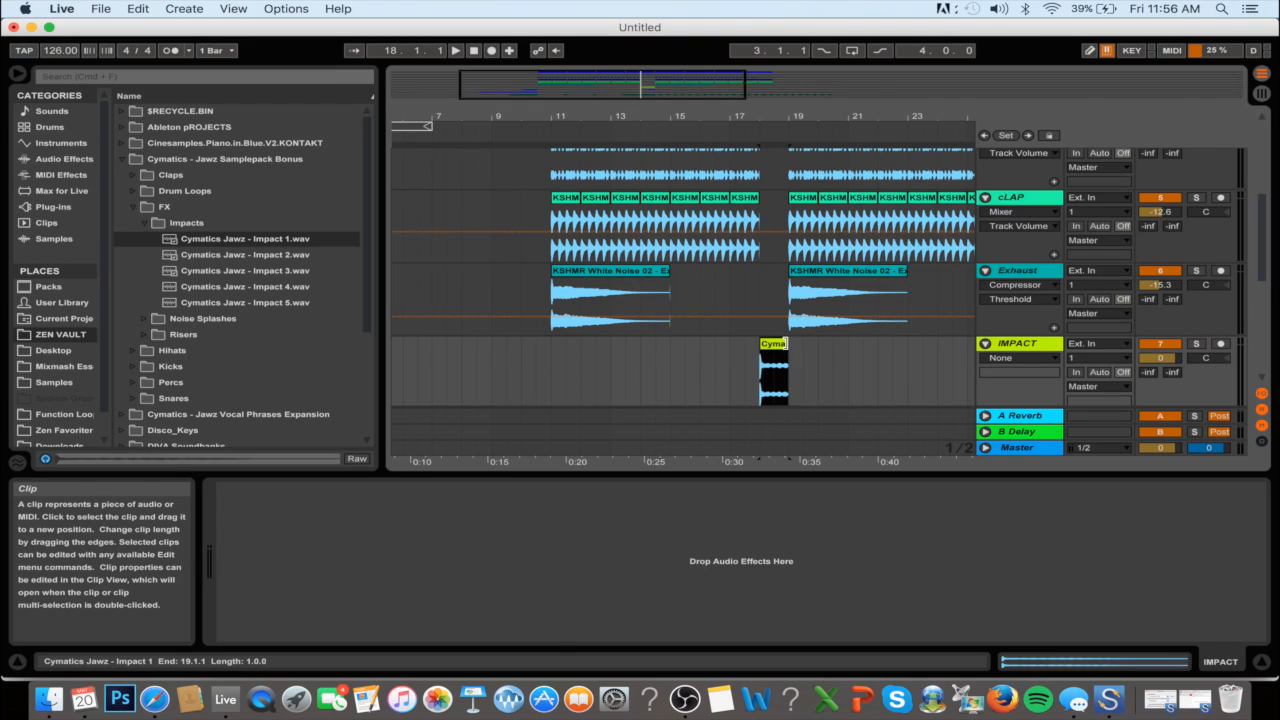
# Play back the break and lower the IMPACT track's volume to -4.3 dB
pyautogui.click(761, 310)
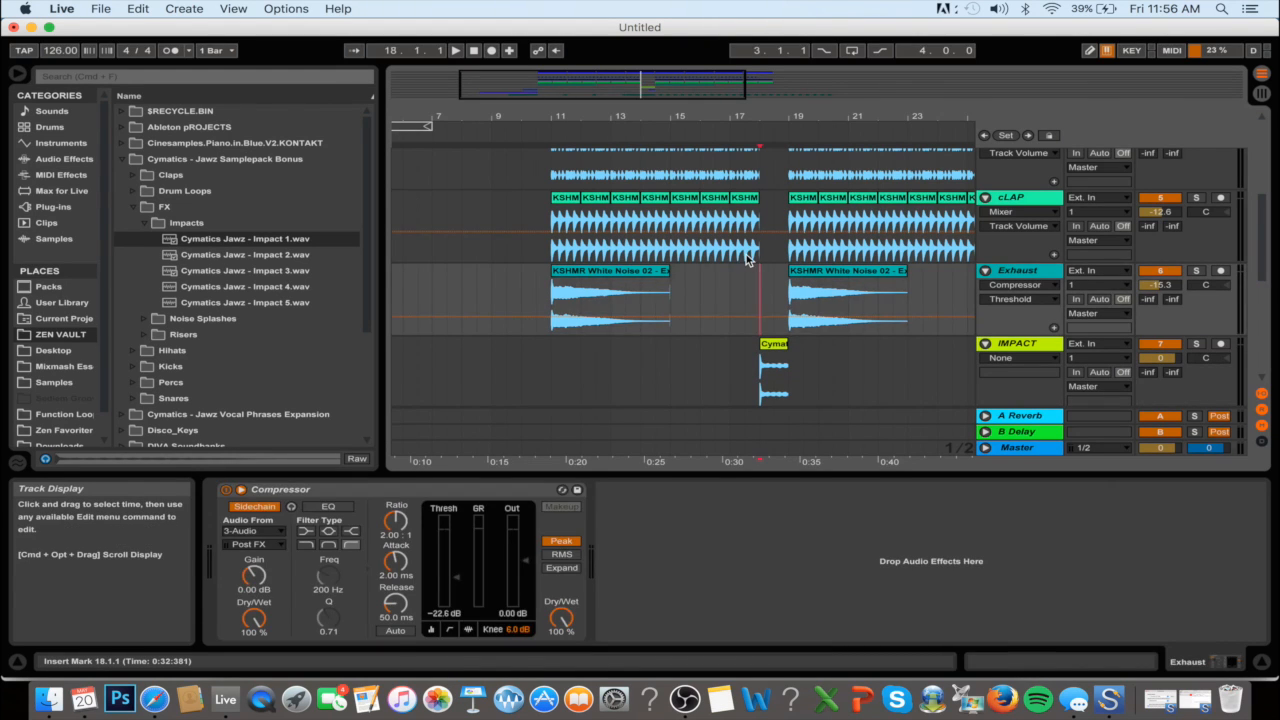
pyautogui.click(747, 258)
pyautogui.press('space')
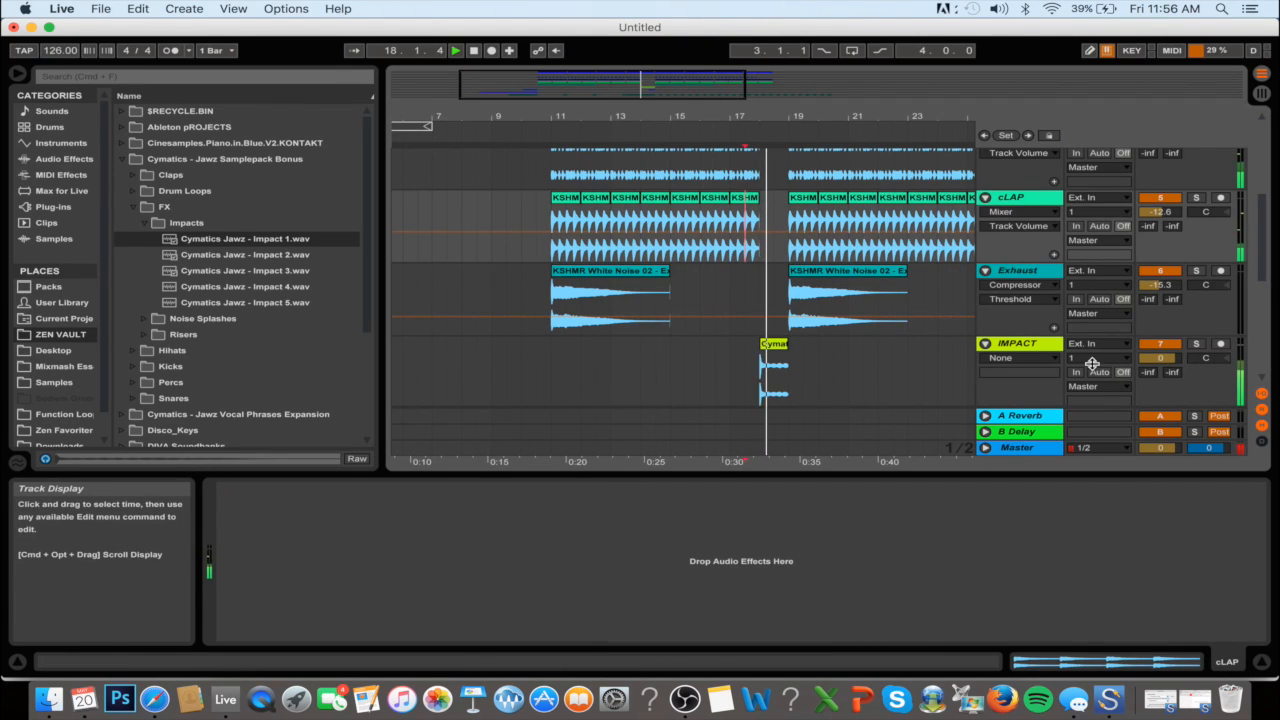
pyautogui.moveTo(1160, 358); pyautogui.dragTo(1160, 364)
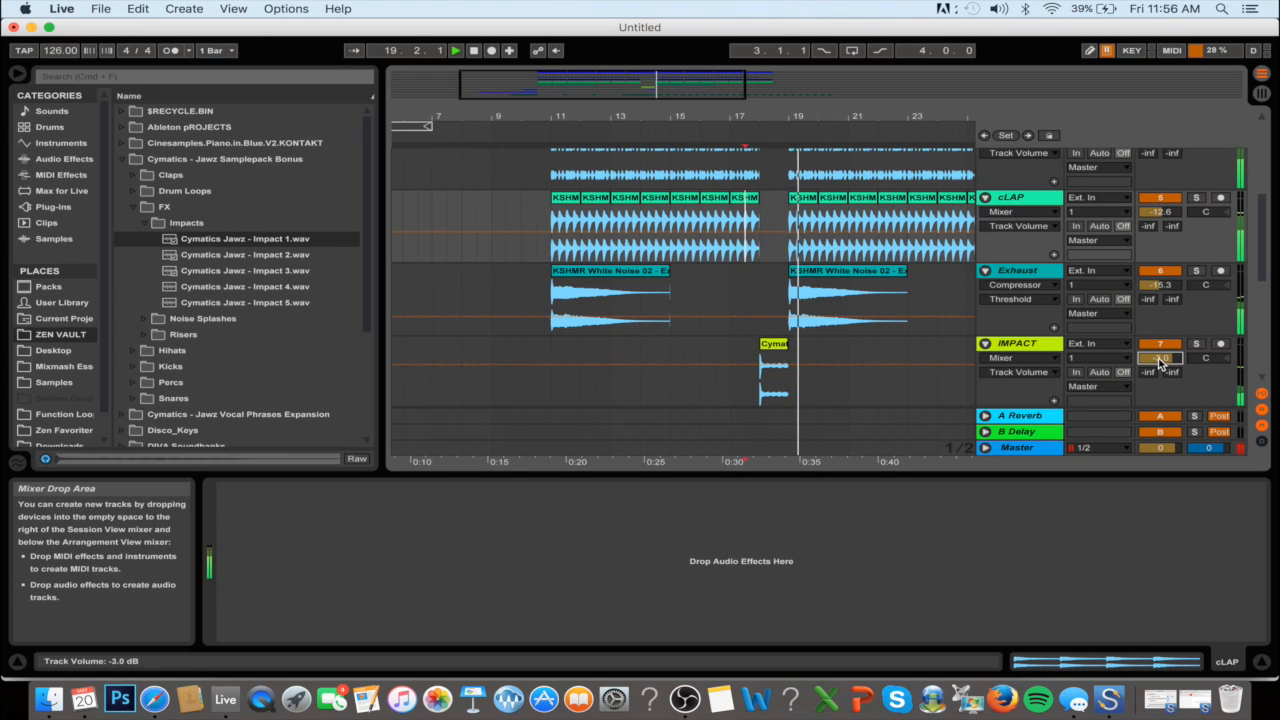
pyautogui.click(811, 300)
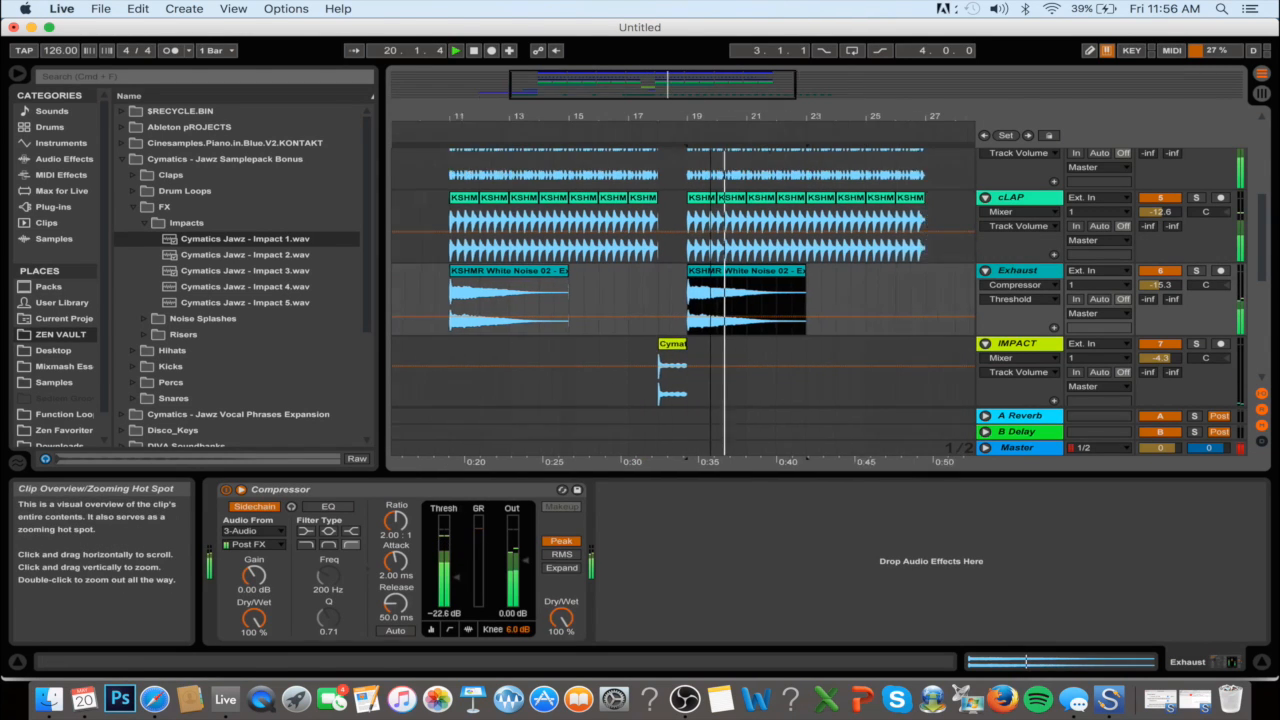
pyautogui.hscroll(3, 683, 300)
pyautogui.press('space')
# Copy the Cymatics Jawz Riser 2 clip on the 9 Audio track and move the copy to bar 19
pyautogui.click(823, 472)
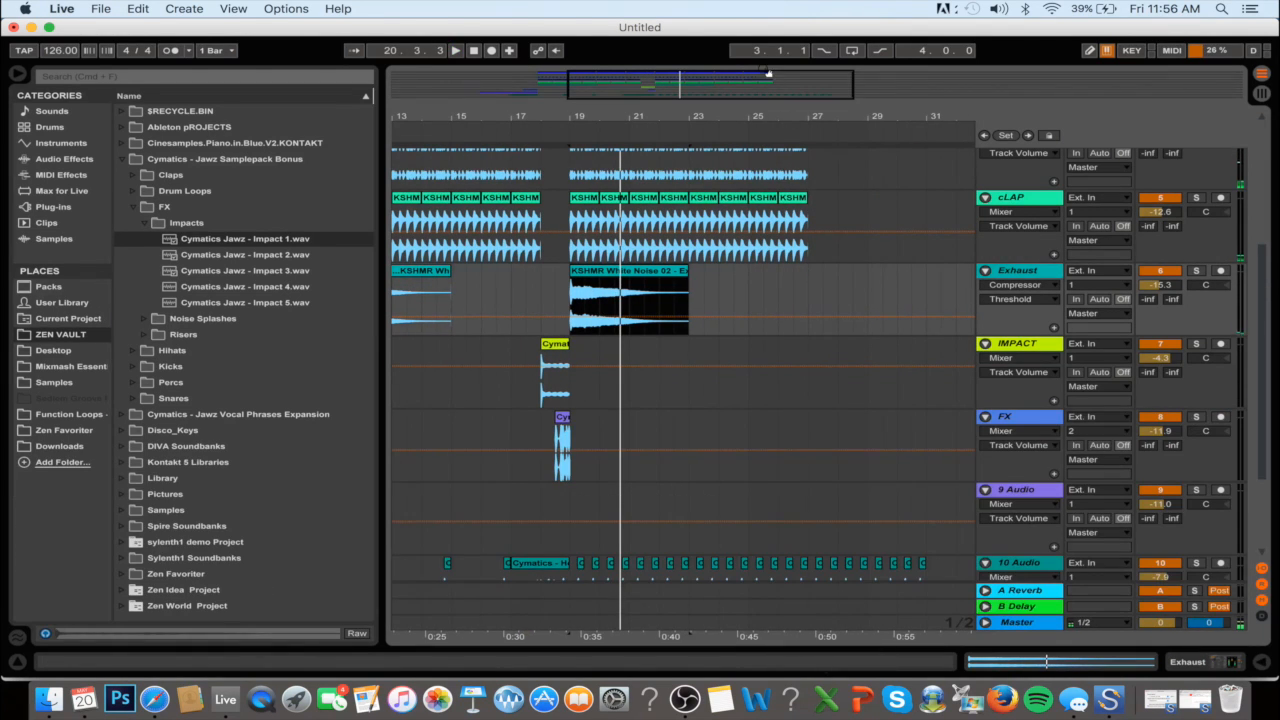
pyautogui.moveTo(768, 72); pyautogui.dragTo(676, 50)
pyautogui.click(538, 489)
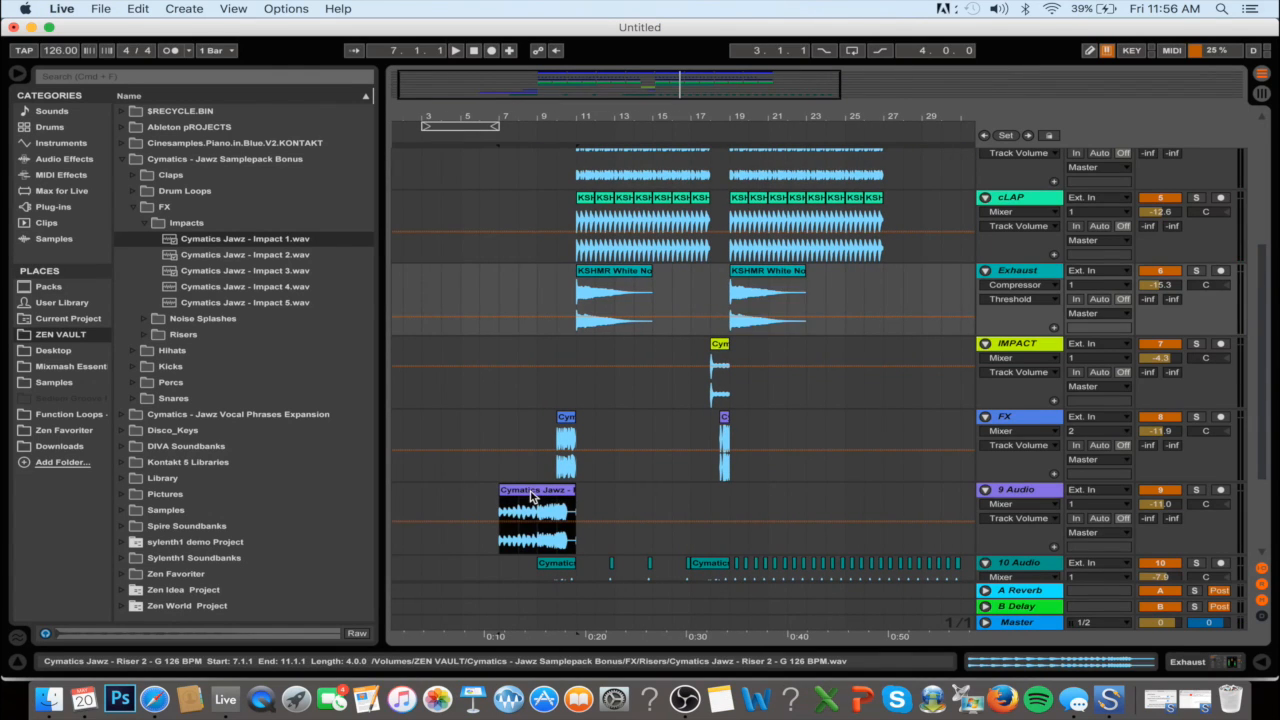
pyautogui.click(824, 508)
pyautogui.press('super+v')
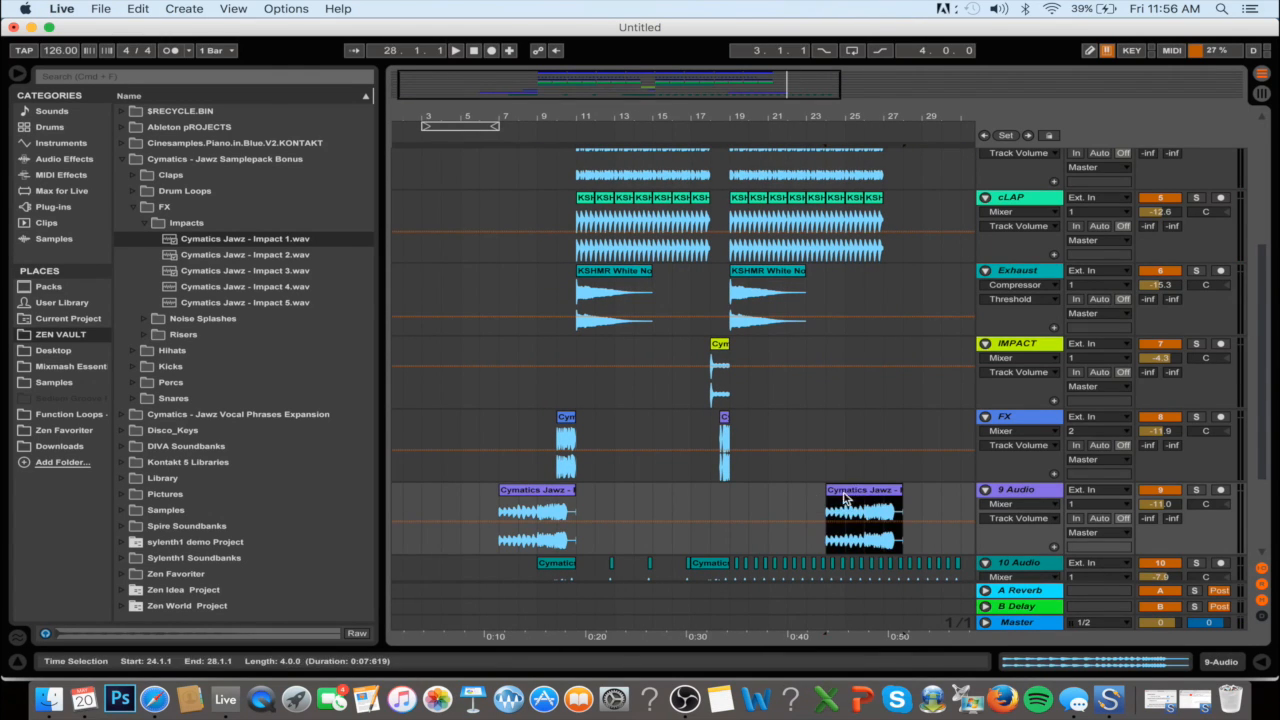
pyautogui.moveTo(847, 493); pyautogui.dragTo(766, 494)
# Shorten the copied riser to two bars and duplicate it three times so it repeats until bar 27, during playback
pyautogui.press('space')
pyautogui.press('super+d')
pyautogui.press('super+d')
pyautogui.press('super+d')
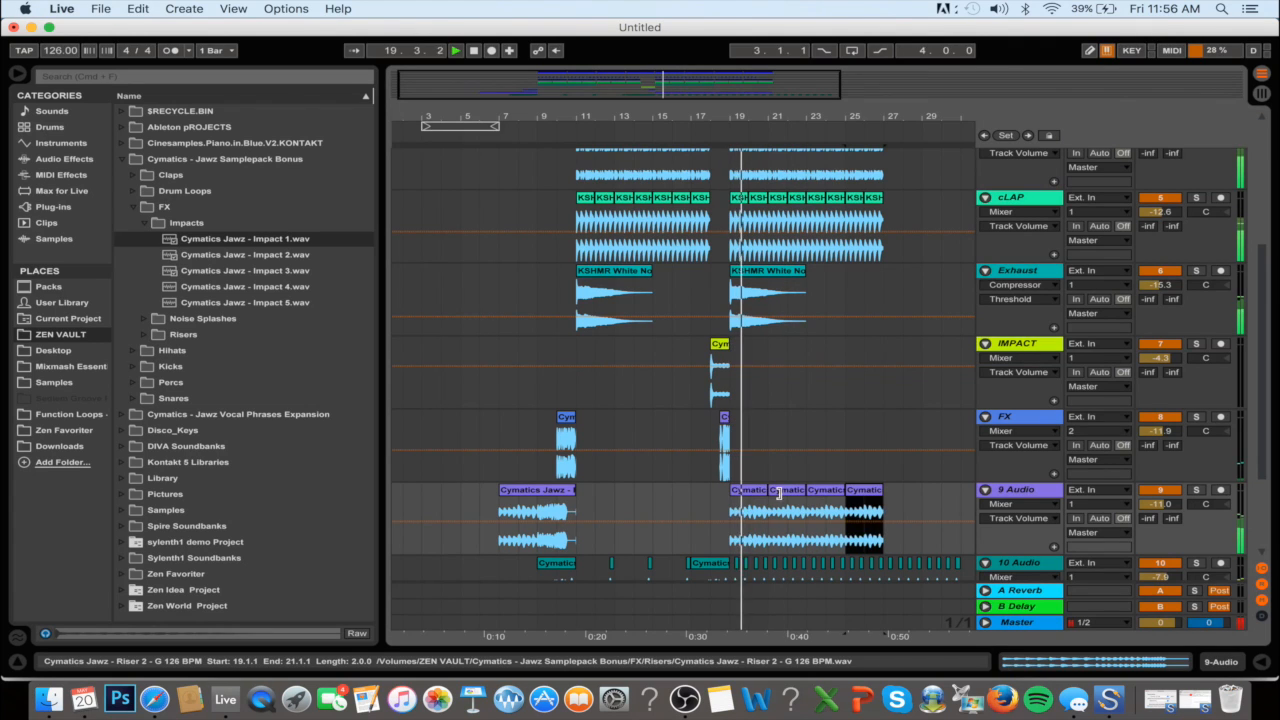
# Set the 9 Audio track's volume to -8.4 dB, search the audio effects for "Compre" and add Compressor to that track
pyautogui.moveTo(1160, 504); pyautogui.dragTo(1160, 498)
pyautogui.doubleClick(1018, 493)
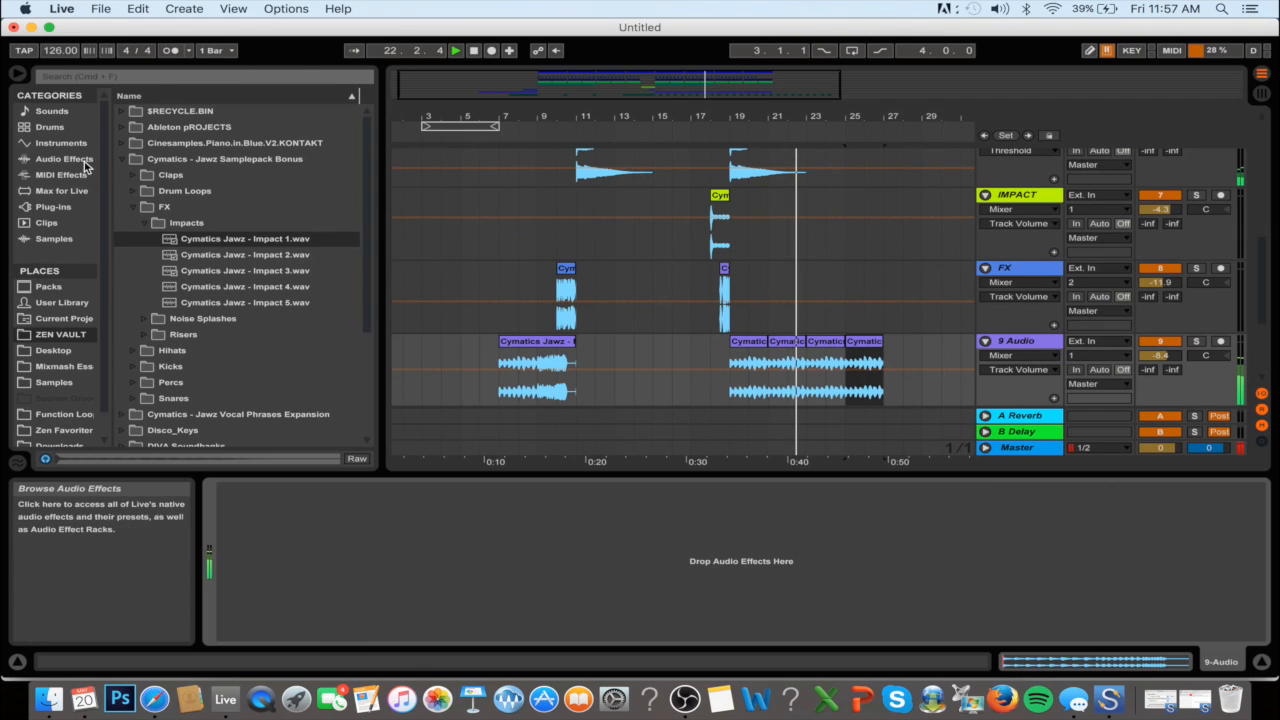
pyautogui.click(86, 160)
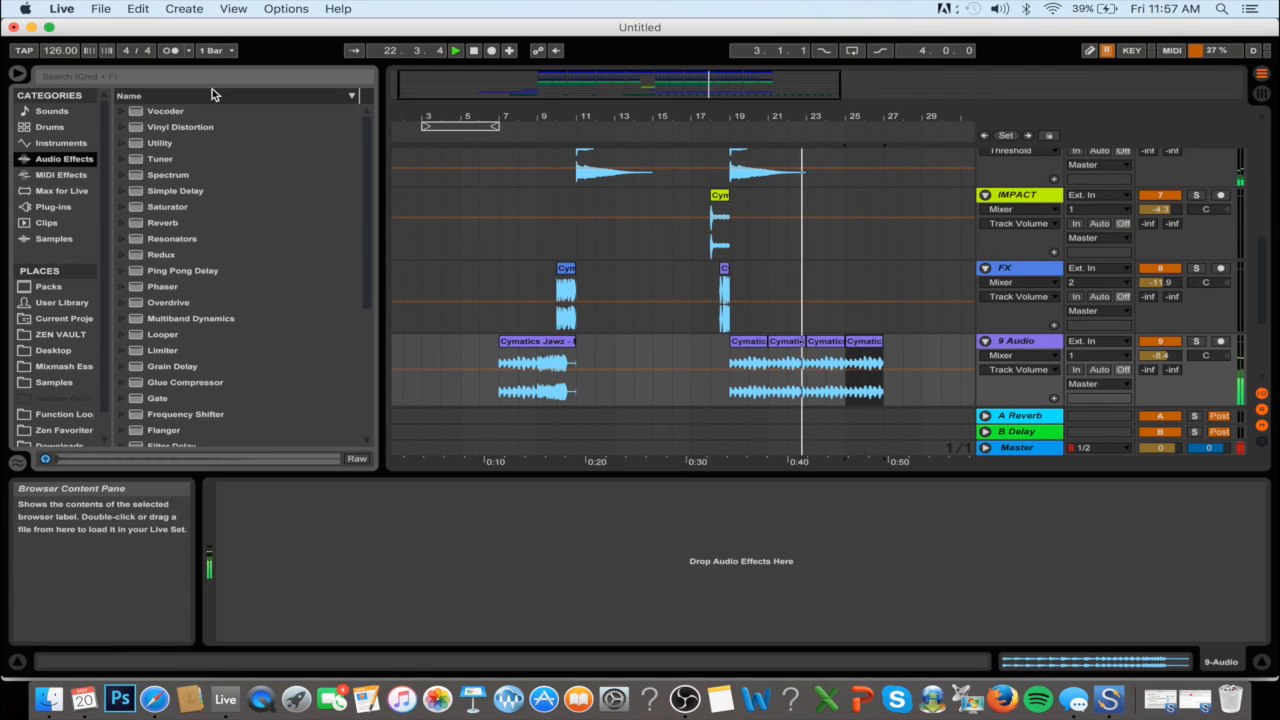
pyautogui.click(224, 78)
pyautogui.write('compre')
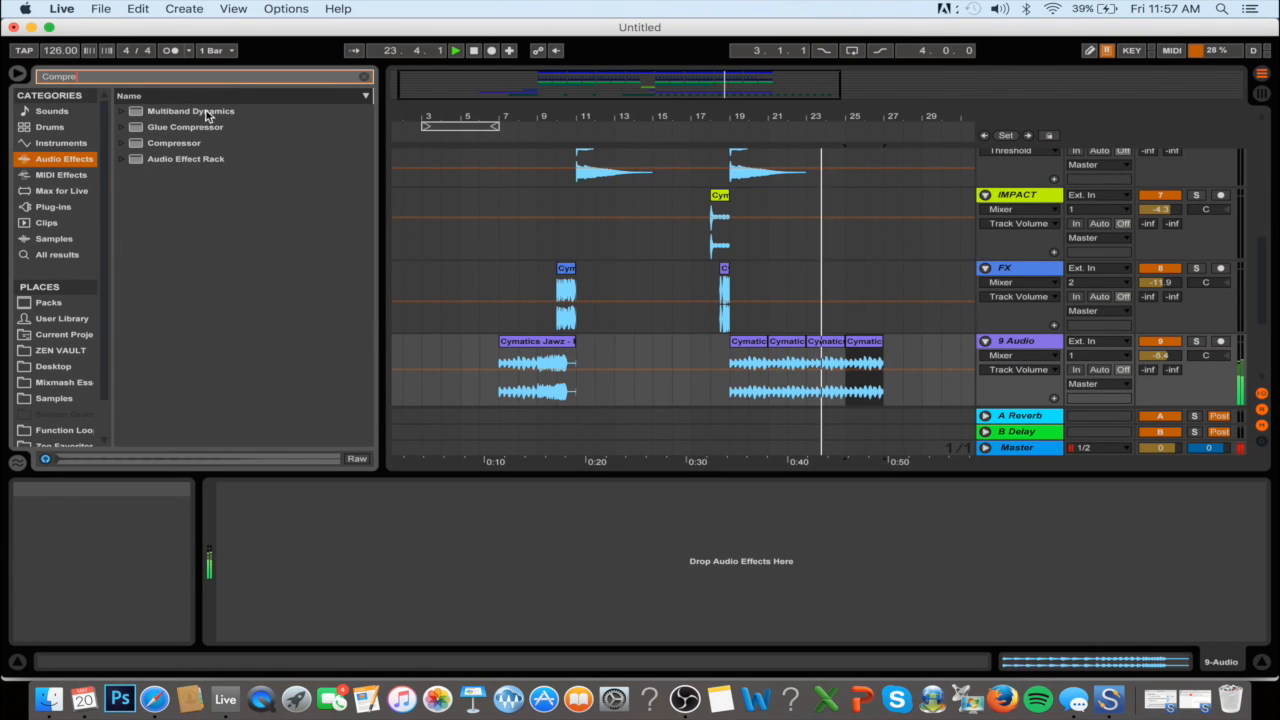
pyautogui.moveTo(987, 343); pyautogui.dragTo(1008, 341)
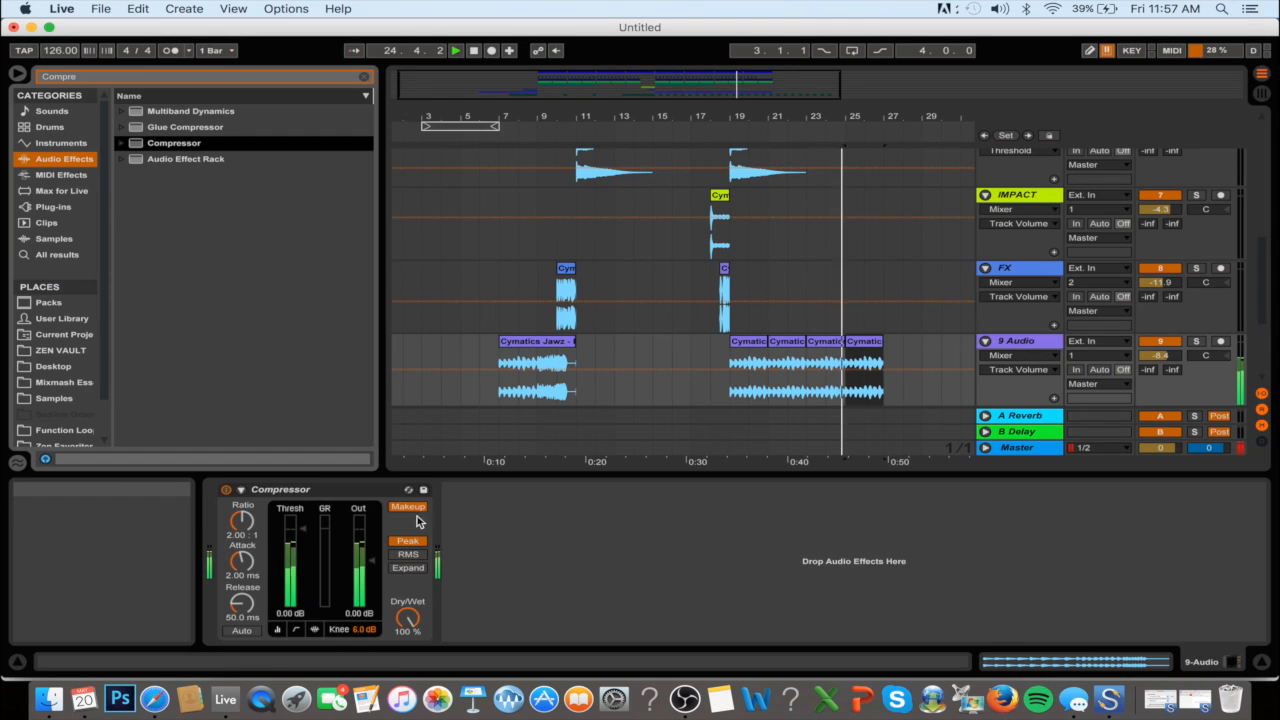
# Sidechain the 9 Audio track's Compressor from 3-Audio, with the threshold at -20.1 dB and the ratio at inf : 1, checking it in playback
pyautogui.press('space')
pyautogui.click(242, 490)
pyautogui.click(257, 507)
pyautogui.click(262, 530)
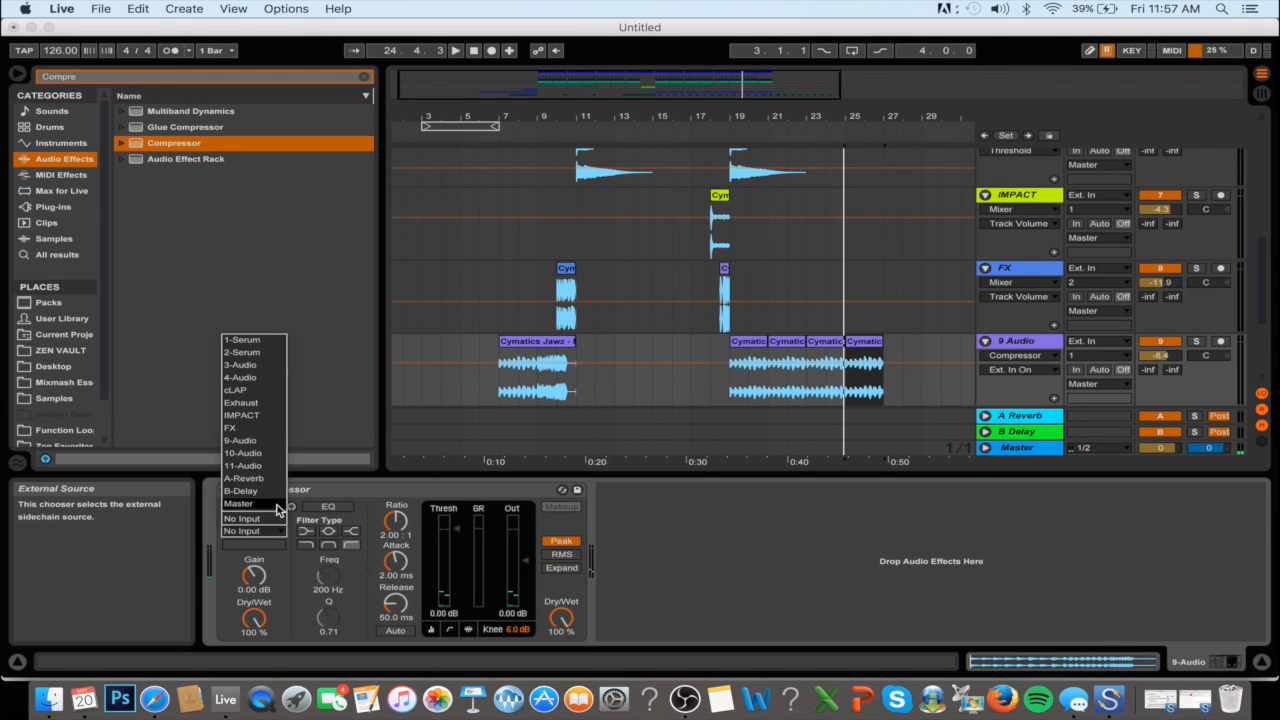
pyautogui.click(263, 363)
pyautogui.press('space')
pyautogui.moveTo(456, 529); pyautogui.dragTo(456, 574)
pyautogui.moveTo(396, 521); pyautogui.dragTo(396, 440)
pyautogui.press('space')
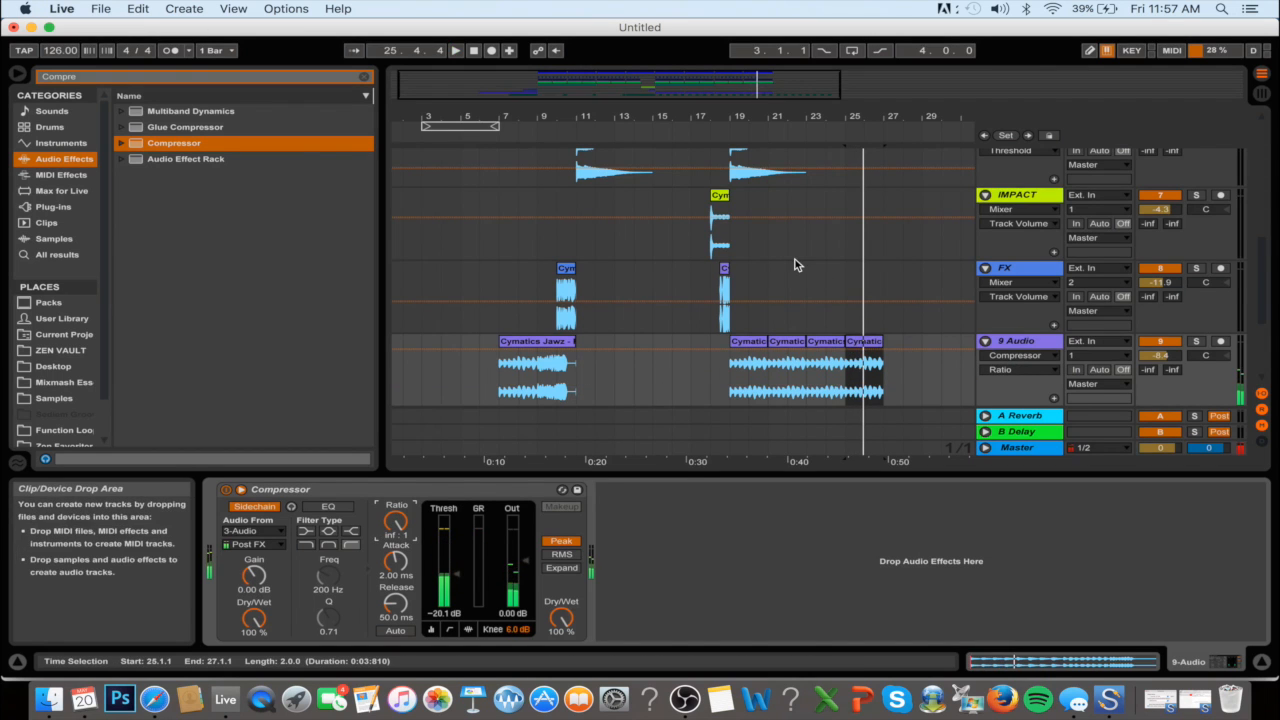
# Set the insert marker at 18.1.1 and open the Serum instrument window of the 2 Serum track
pyautogui.scroll(3, 795, 259)
pyautogui.click(731, 248)
pyautogui.click(716, 227)
pyautogui.scroll(5, 785, 280)
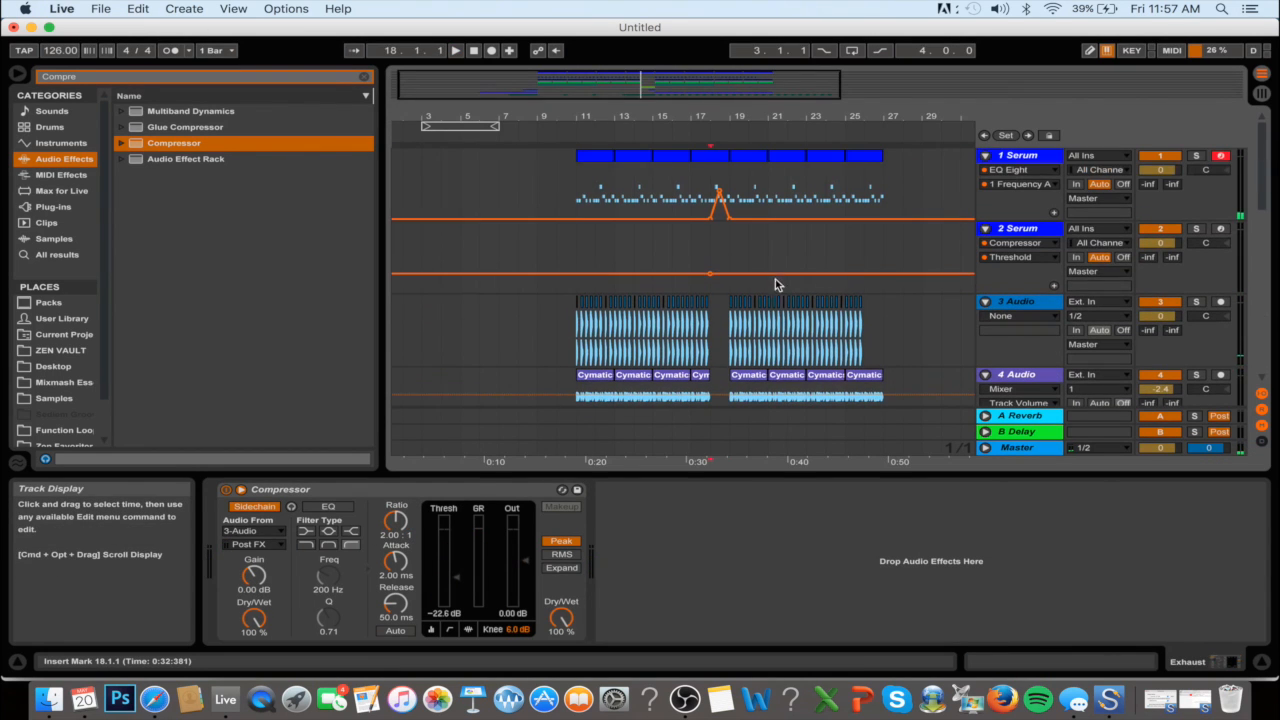
pyautogui.click(1052, 262)
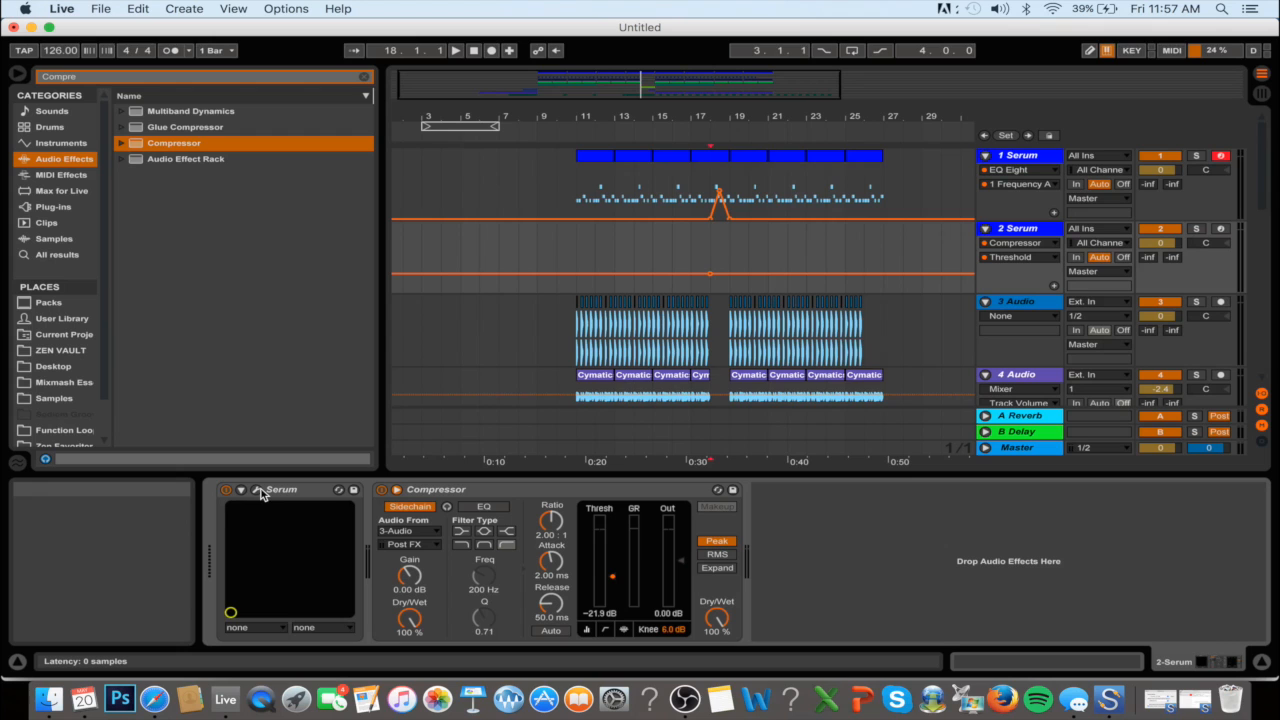
pyautogui.click(257, 490)
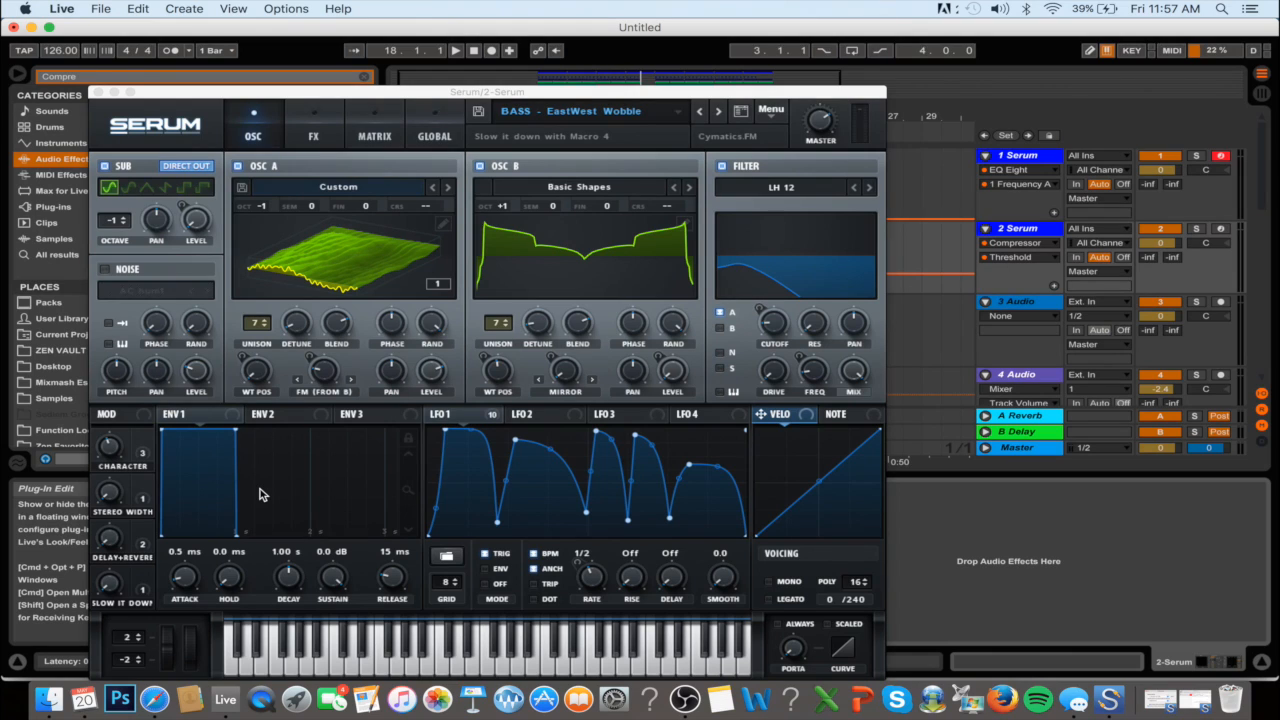
# Arm the 2 Serum track and audition the Easy Bass and EastWest Wobble presets in Serum
pyautogui.click(720, 113)
pyautogui.click(720, 113)
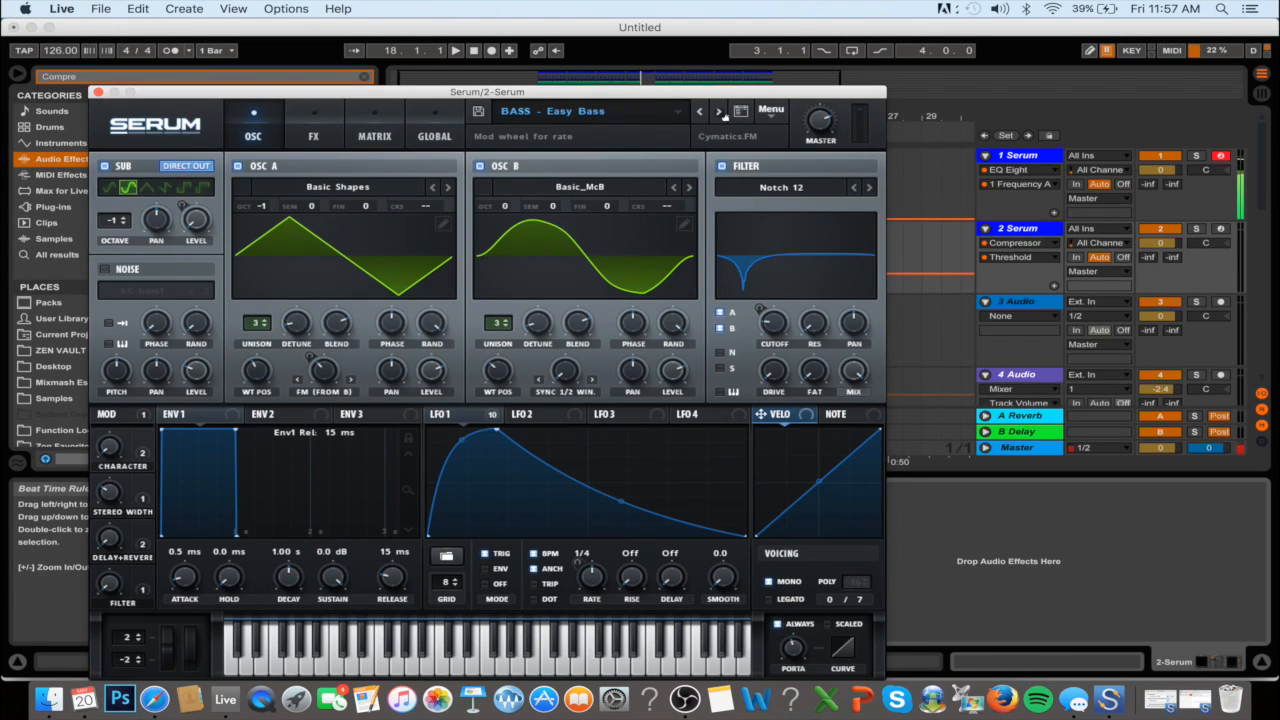
pyautogui.click(1222, 229)
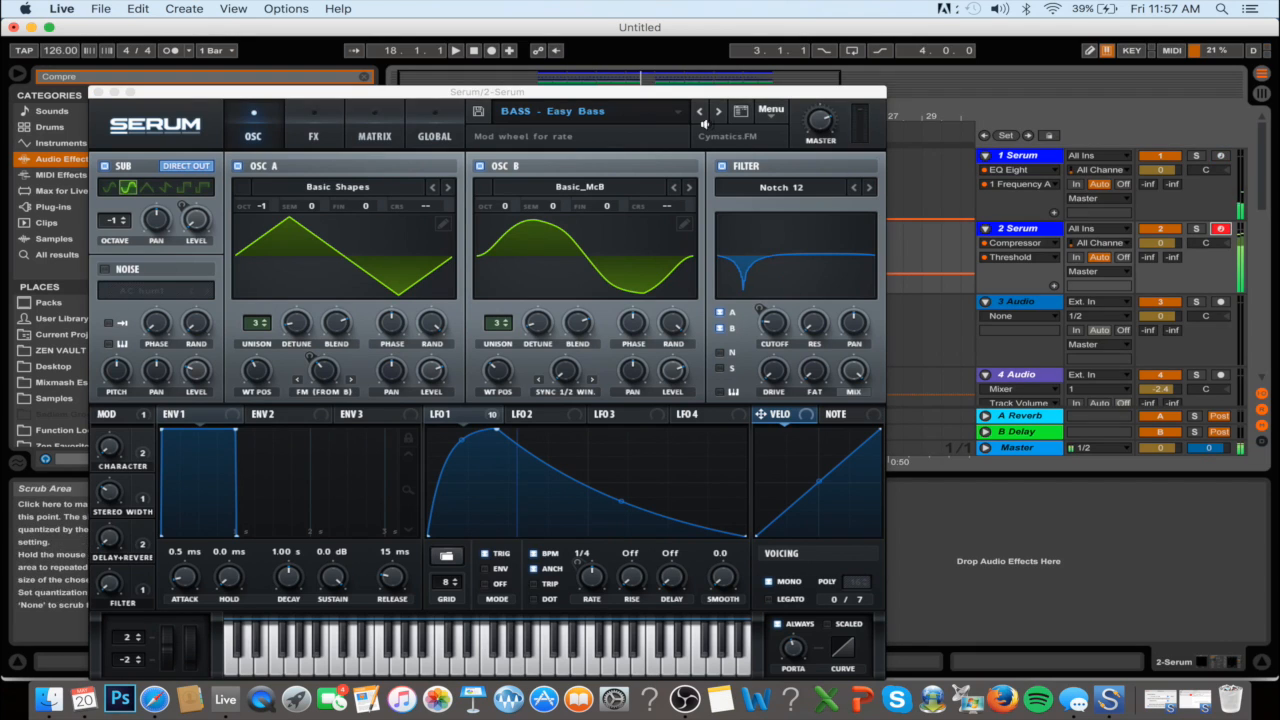
pyautogui.click(714, 120)
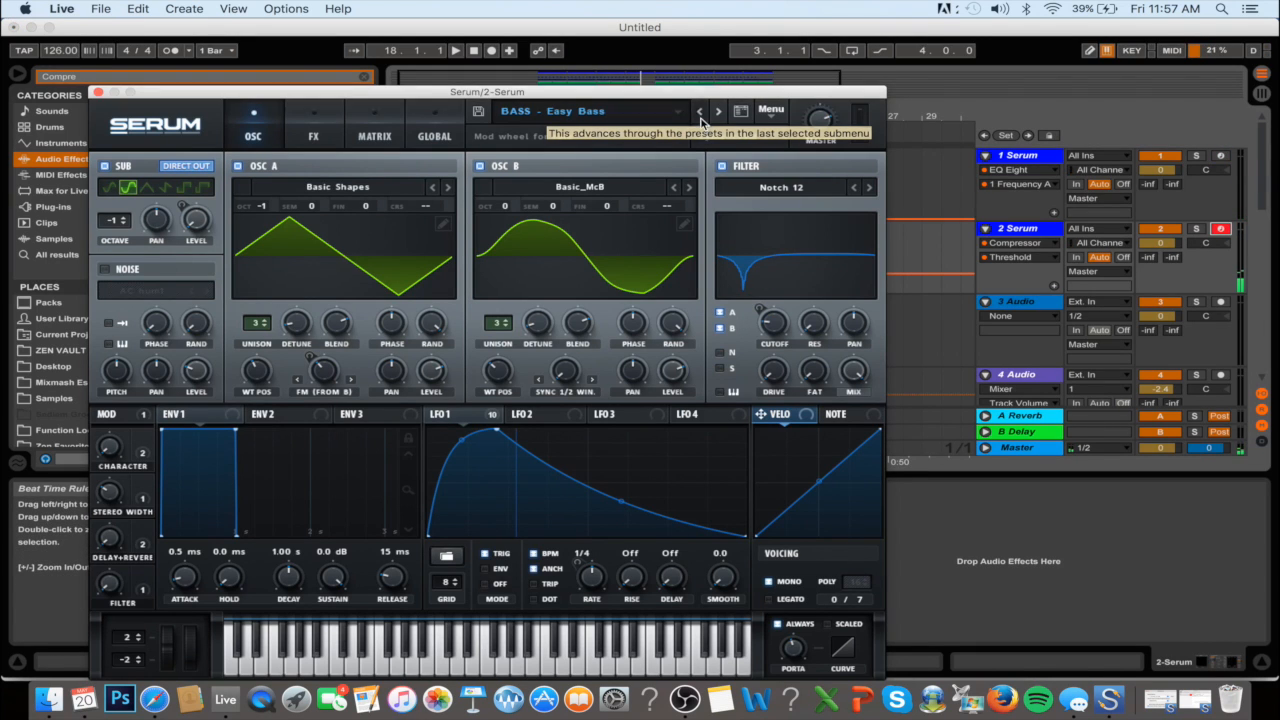
pyautogui.click(702, 114)
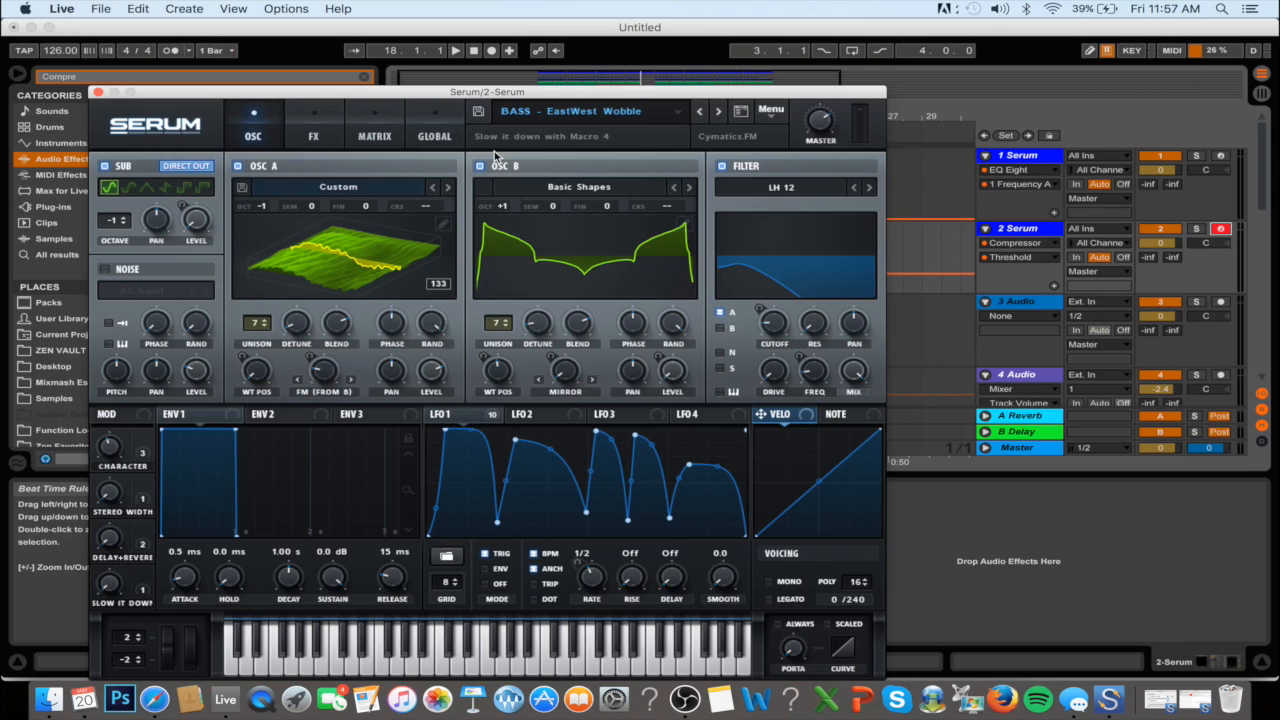
# Move the Serum window aside, audition the current bass and load the preset BASS - Drop Dat Ass 2
pyautogui.moveTo(487, 91); pyautogui.dragTo(605, 92)
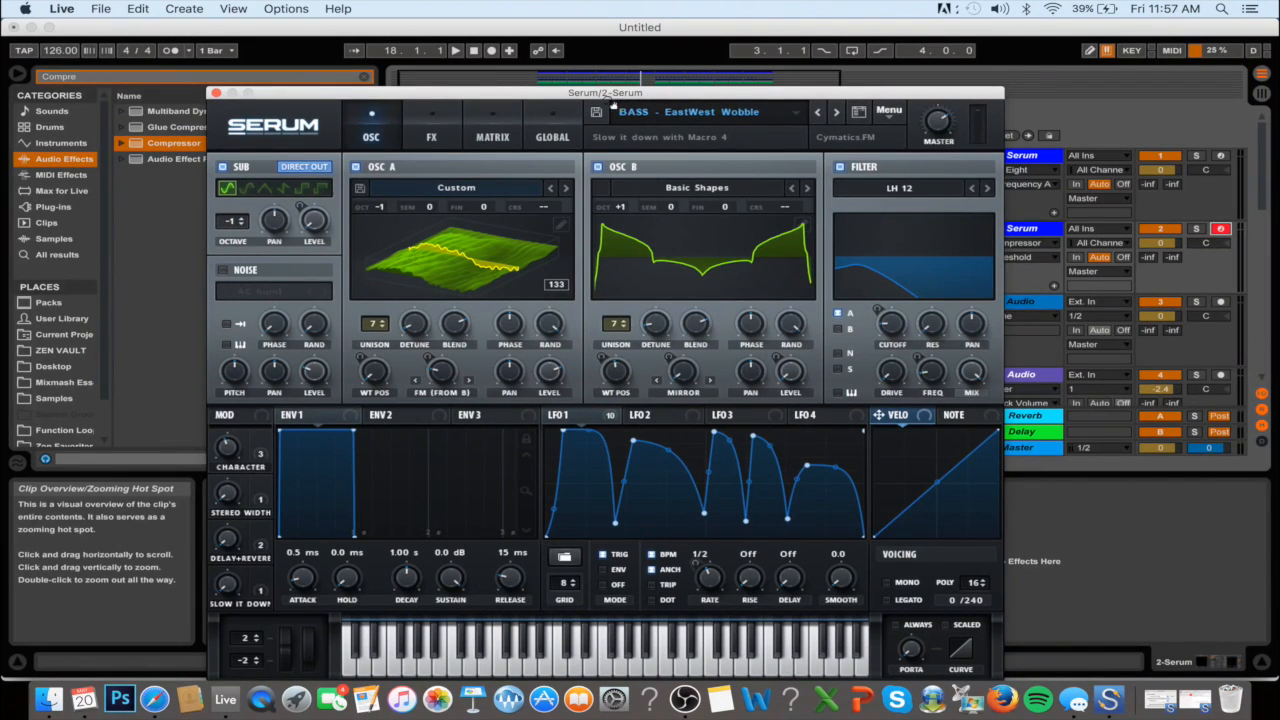
pyautogui.click(720, 114)
pyautogui.moveTo(732, 192)
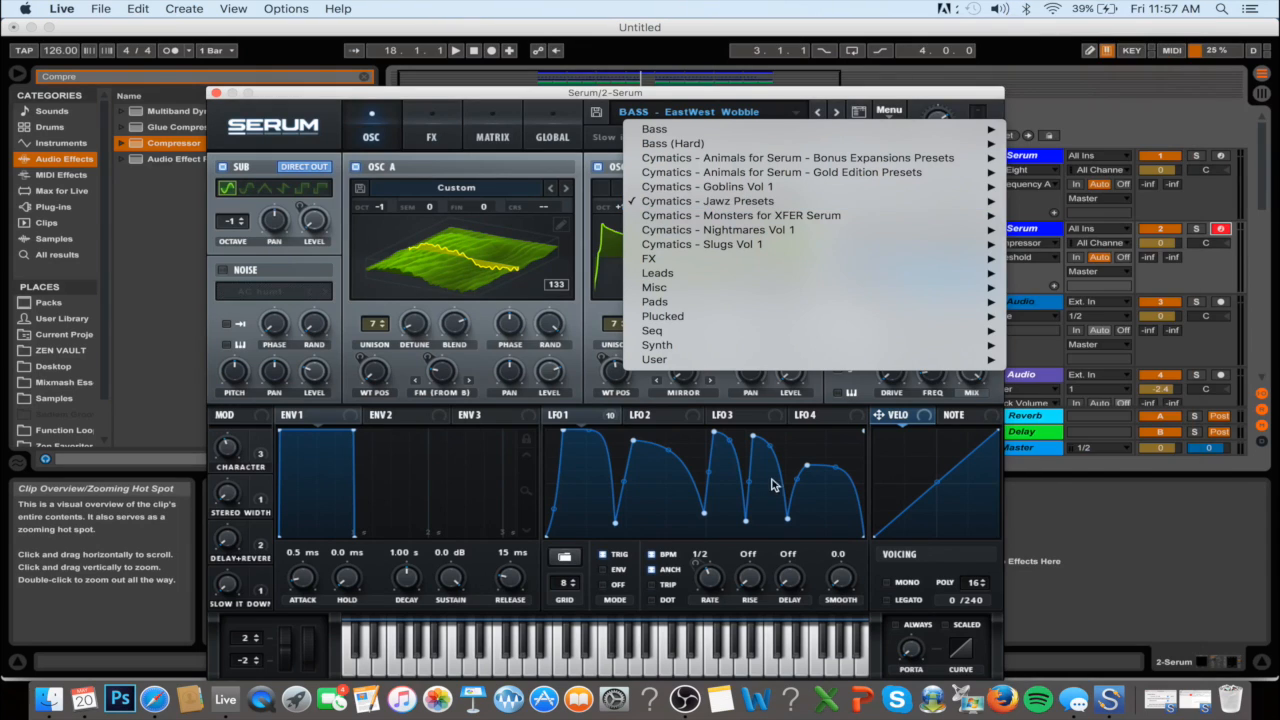
pyautogui.click(602, 387)
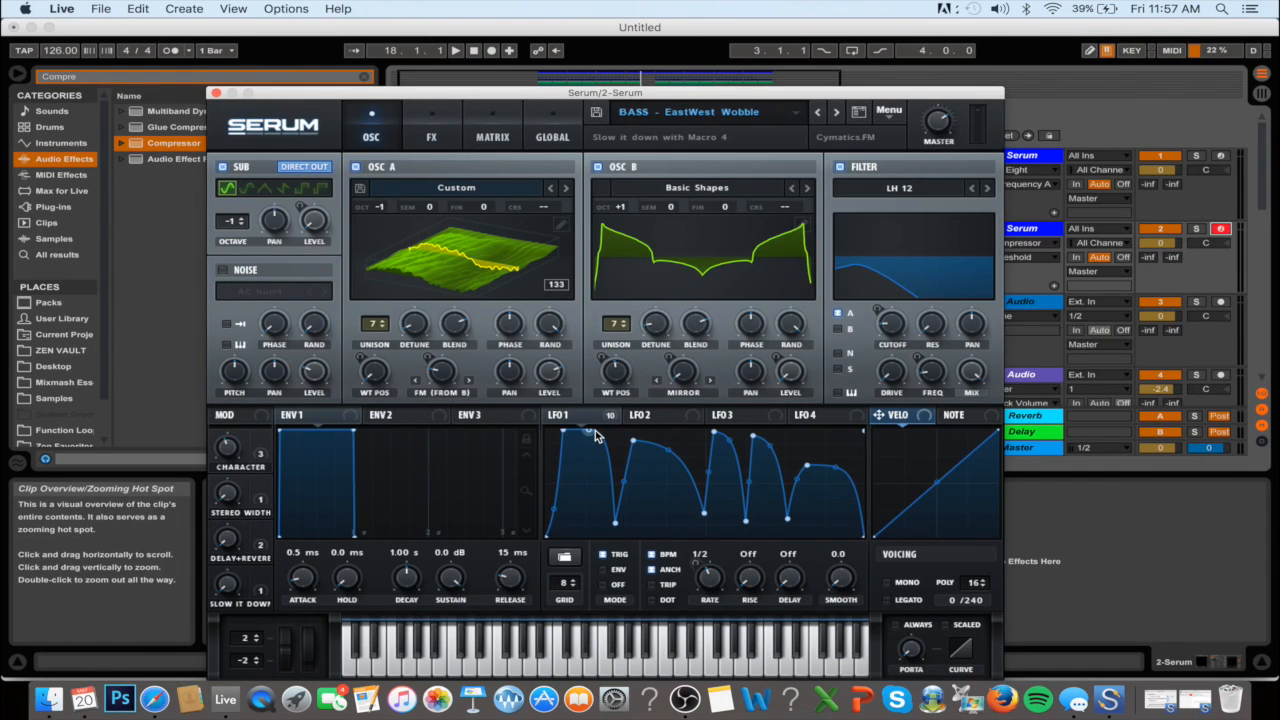
pyautogui.press('f')
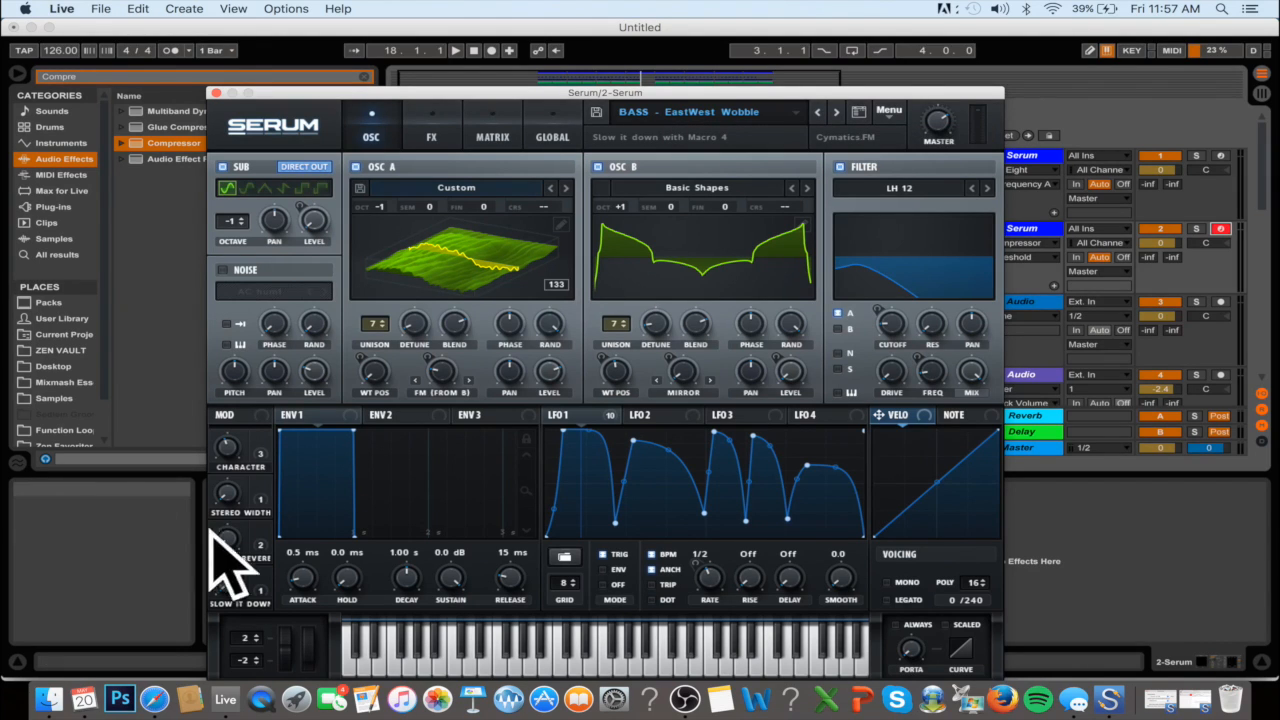
pyautogui.click(818, 116)
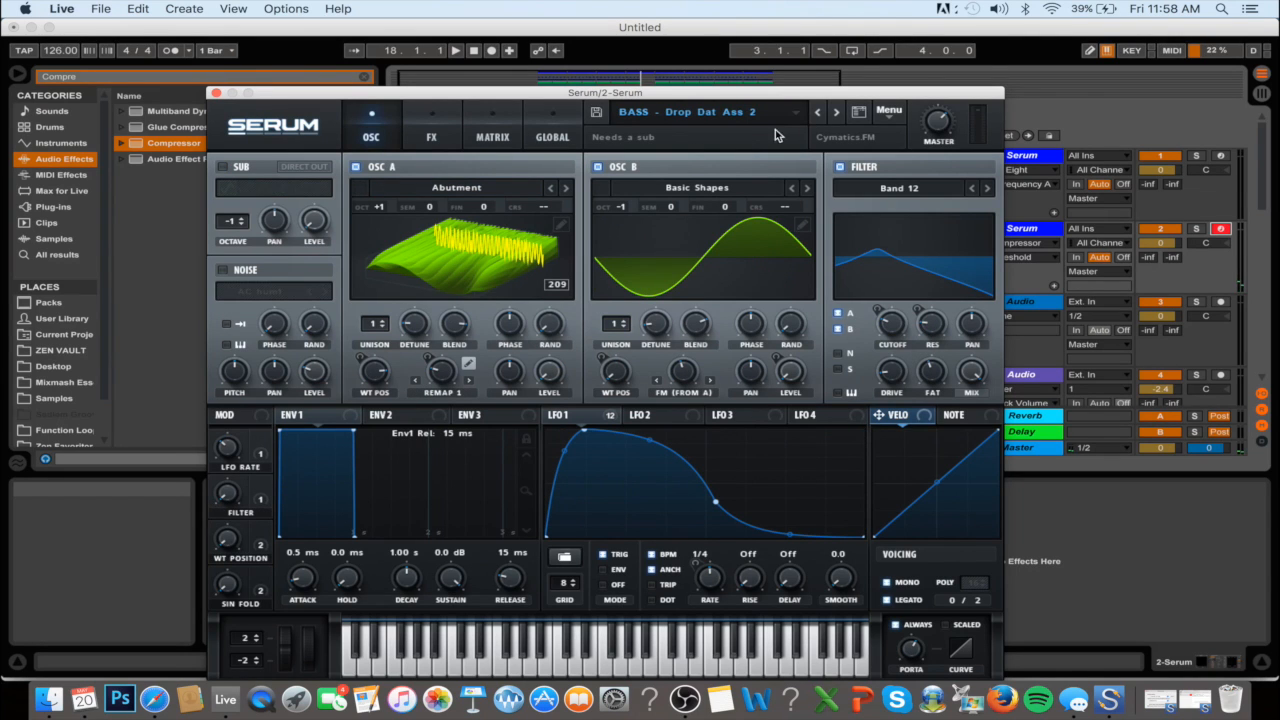
# Look through Serum's preset banks, including Cymatics - Jawz Presets, and close the instrument window
pyautogui.click(786, 119)
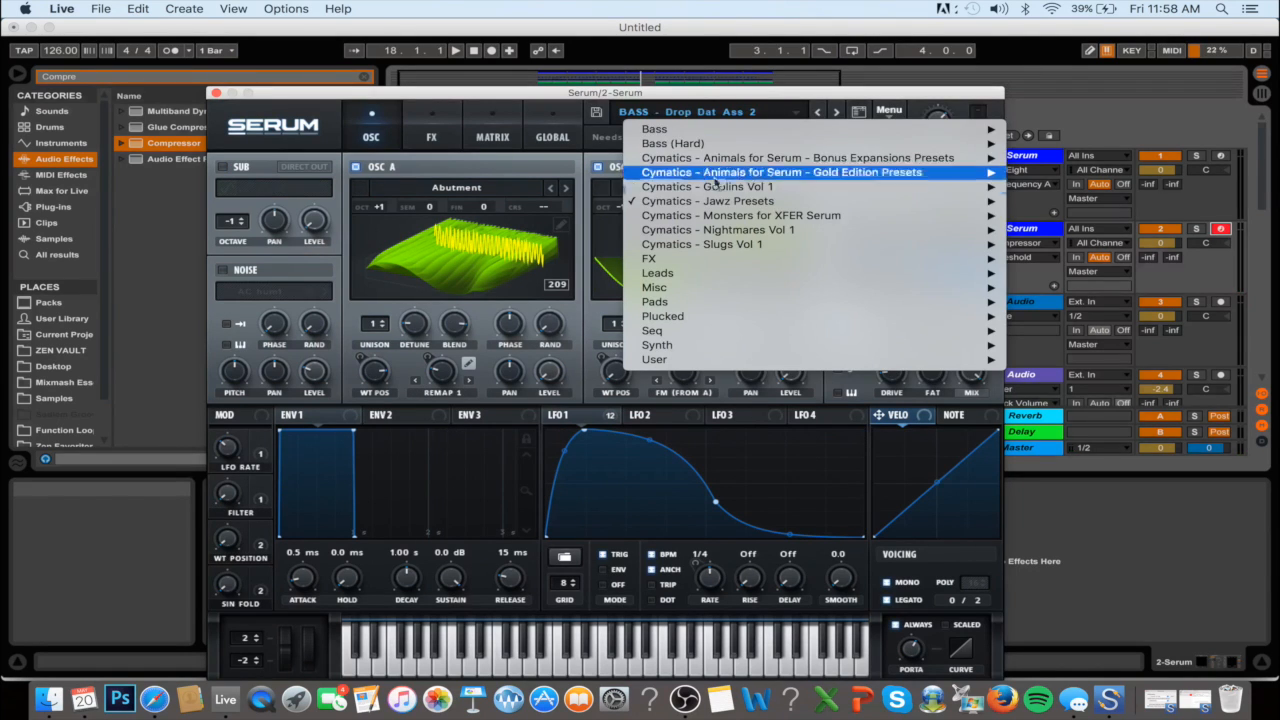
pyautogui.click(716, 100)
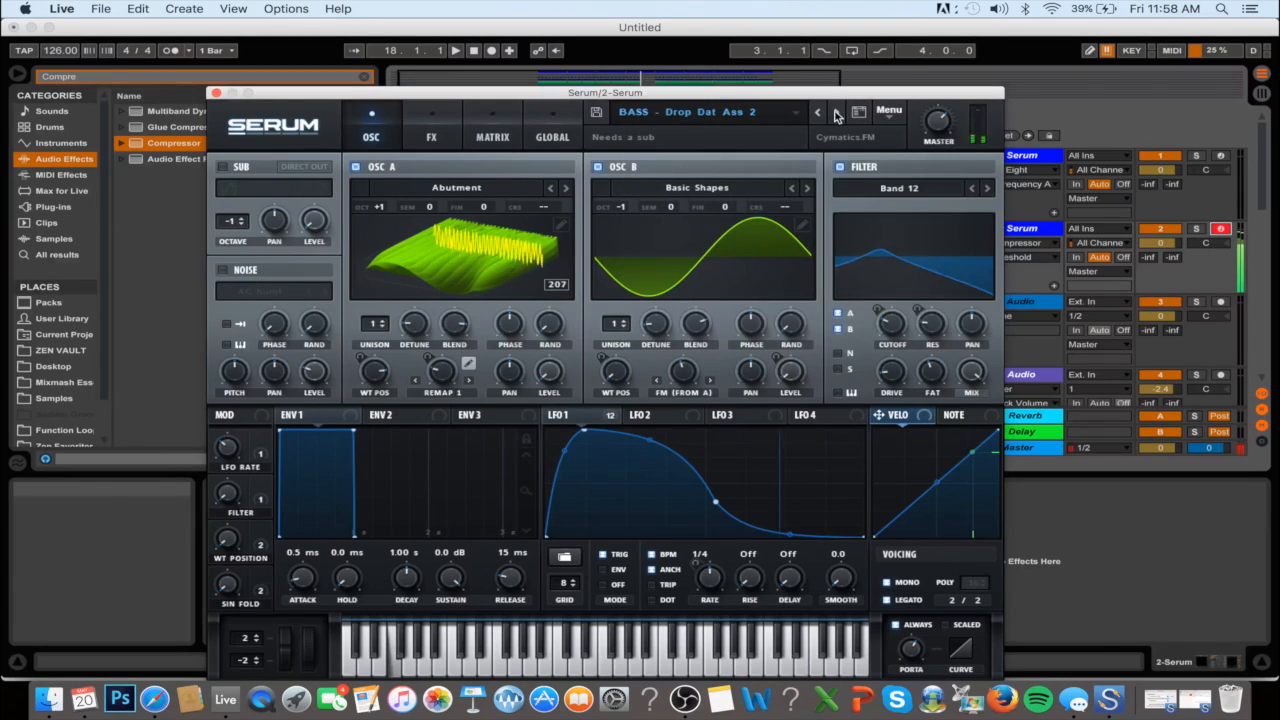
pyautogui.click(778, 116)
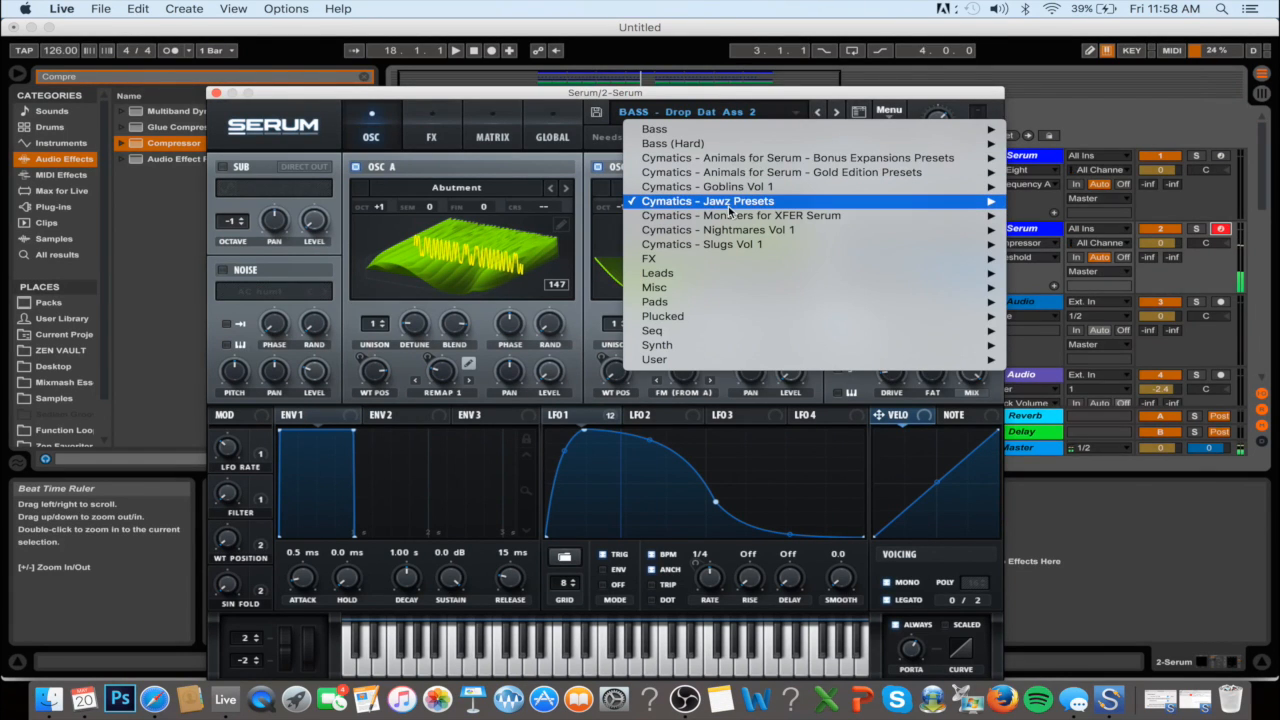
pyautogui.moveTo(755, 203)
pyautogui.click(1150, 389)
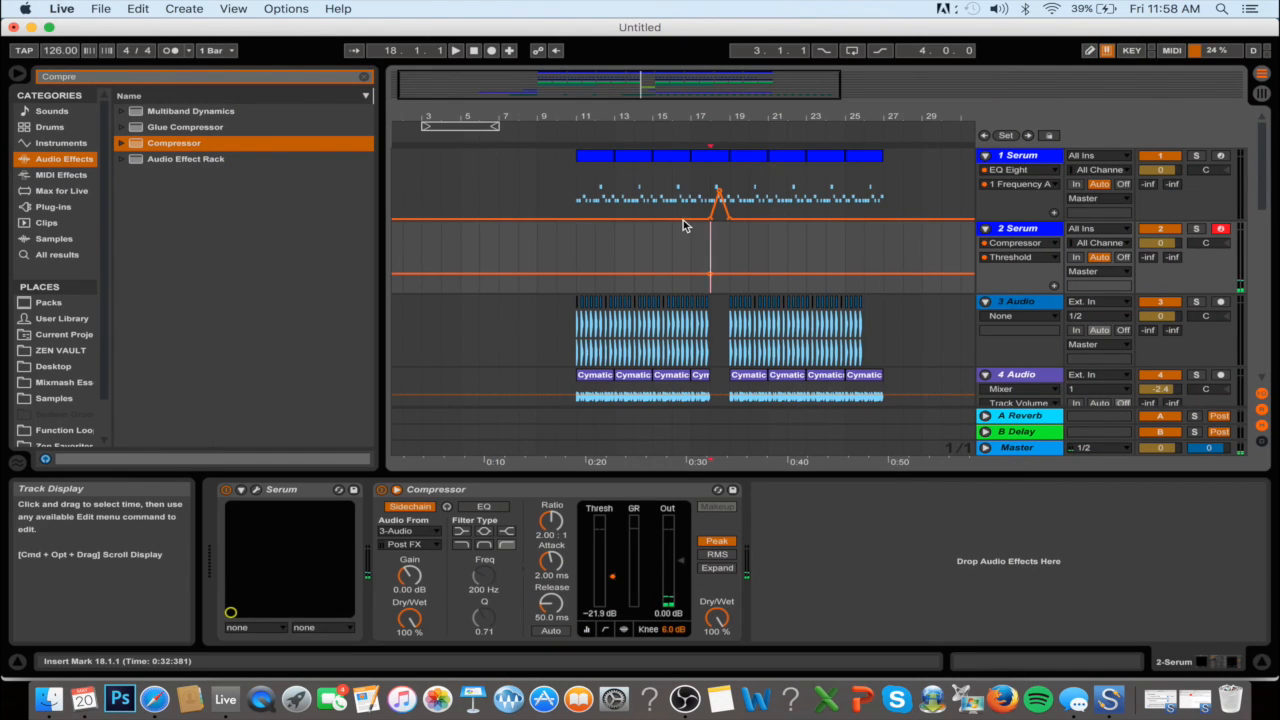
# Create an empty MIDI clip on the 2 Serum track from 20.3.1 to 21.1.1 and open it in an enlarged note editor
pyautogui.moveTo(695, 84)
pyautogui.mouseDown()
pyautogui.moveTo(697, 276)
pyautogui.moveTo(705, 260)
pyautogui.mouseUp()
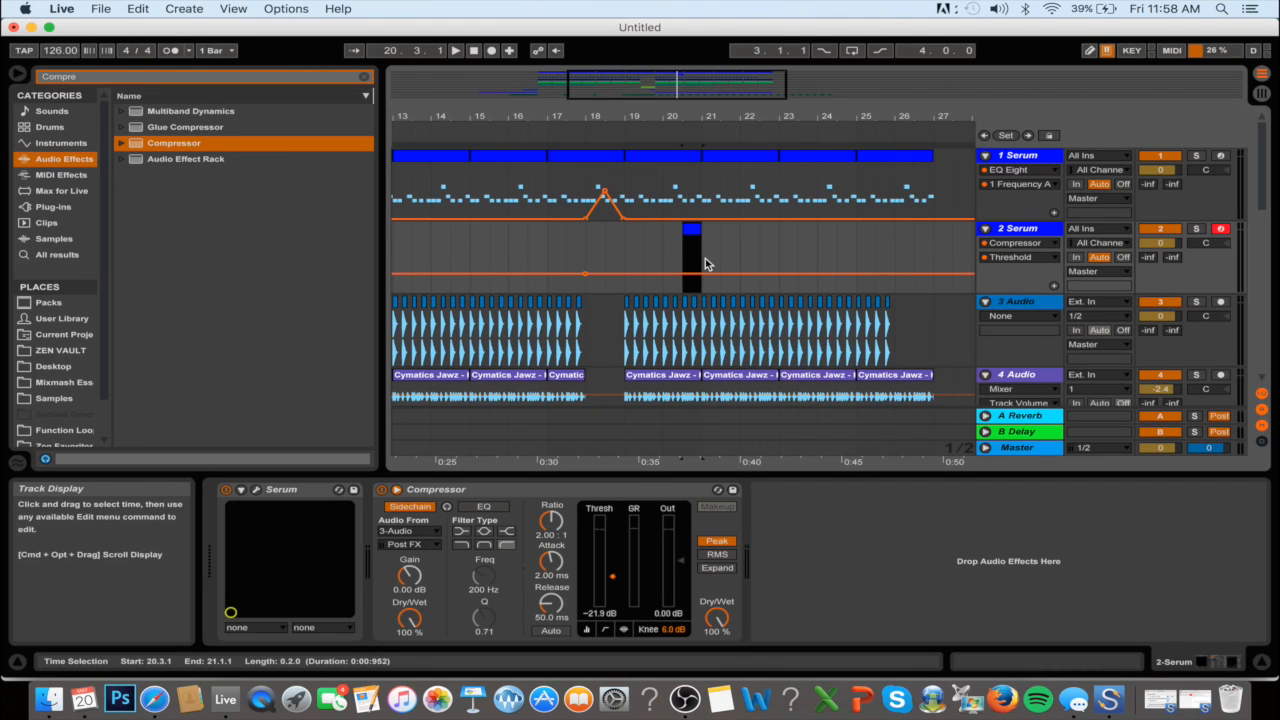
pyautogui.doubleClick(695, 234)
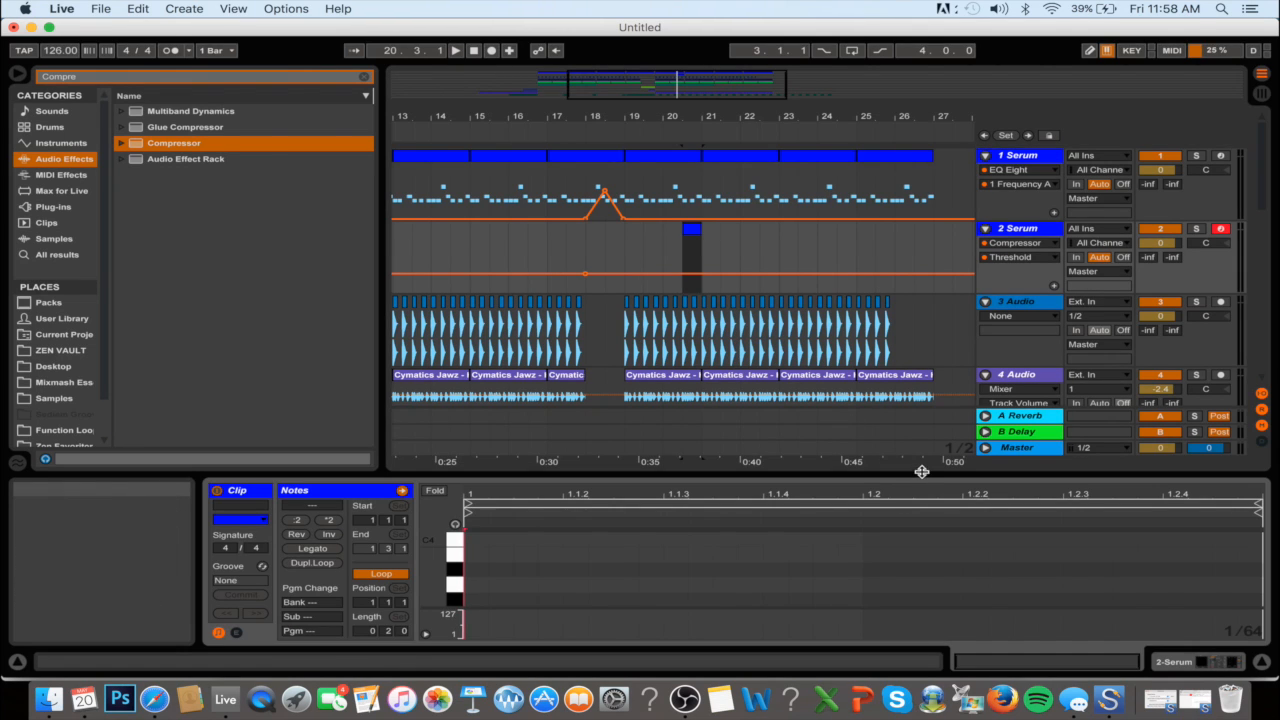
pyautogui.moveTo(920, 469); pyautogui.dragTo(920, 286)
pyautogui.press('space')
pyautogui.moveTo(440, 460); pyautogui.dragTo(420, 430)
pyautogui.press('space')
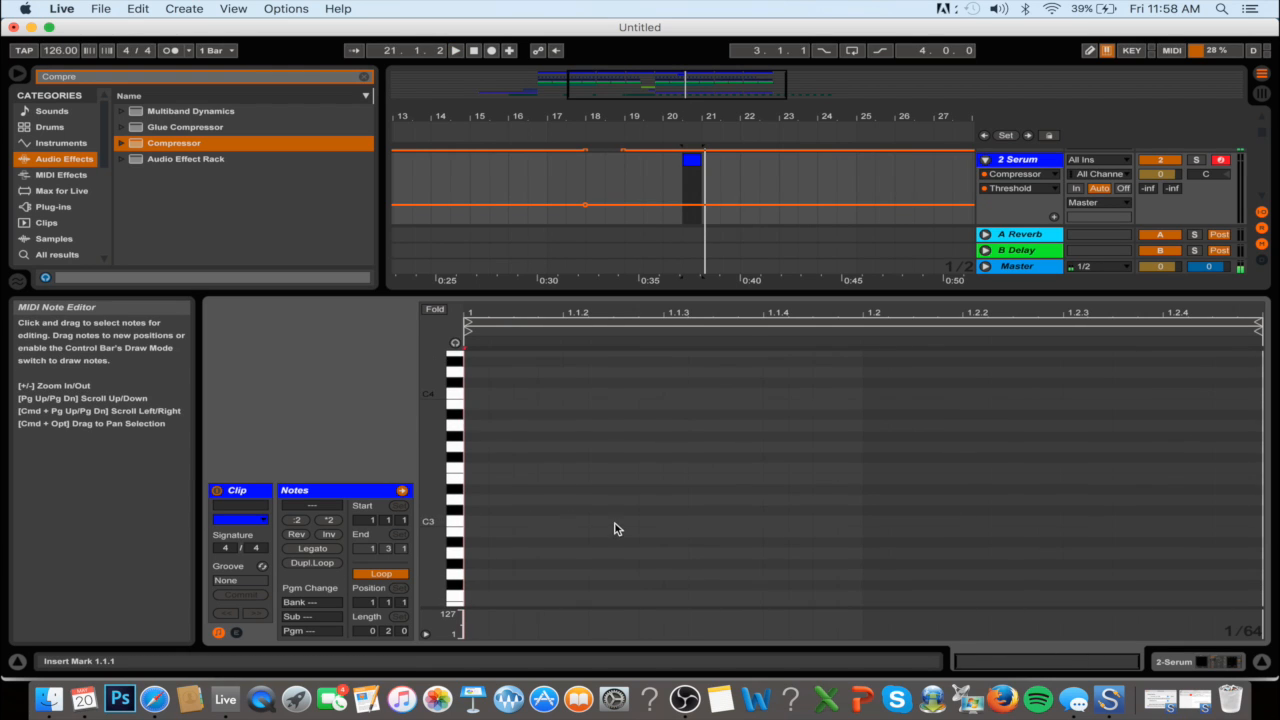
# Draw a G0 note at 1.2.3 in the new clip and extend it to the clip's end
pyautogui.scroll(-5, 615, 523)
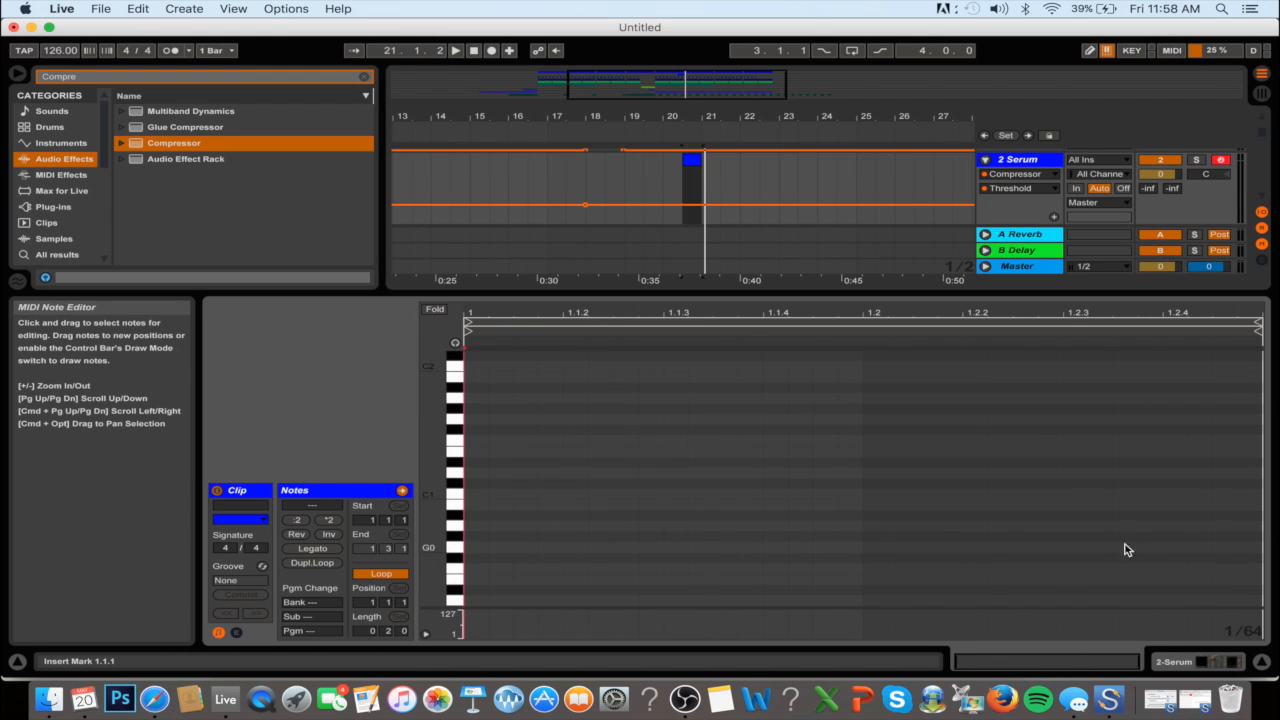
pyautogui.doubleClick(1090, 557)
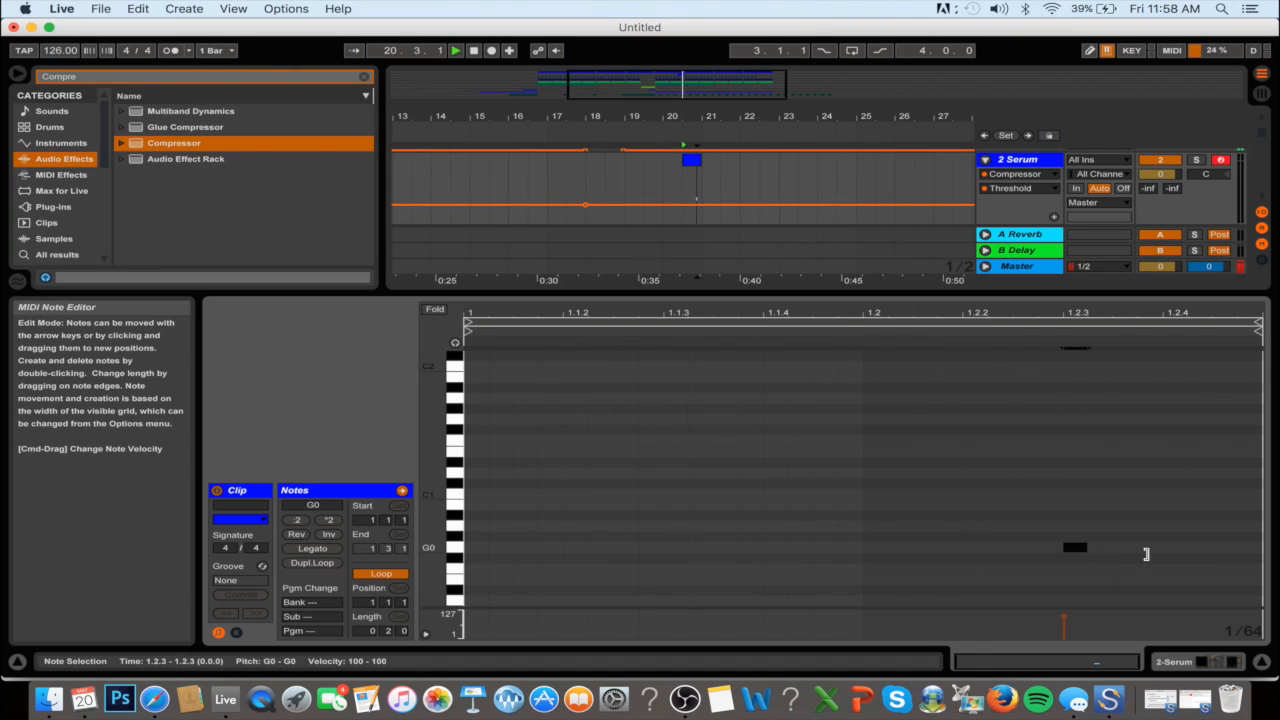
pyautogui.moveTo(1146, 554); pyautogui.dragTo(1262, 556)
# Play the clip with the 2 Serum track soloed and transpose its note up one octave to G1
pyautogui.click(694, 163)
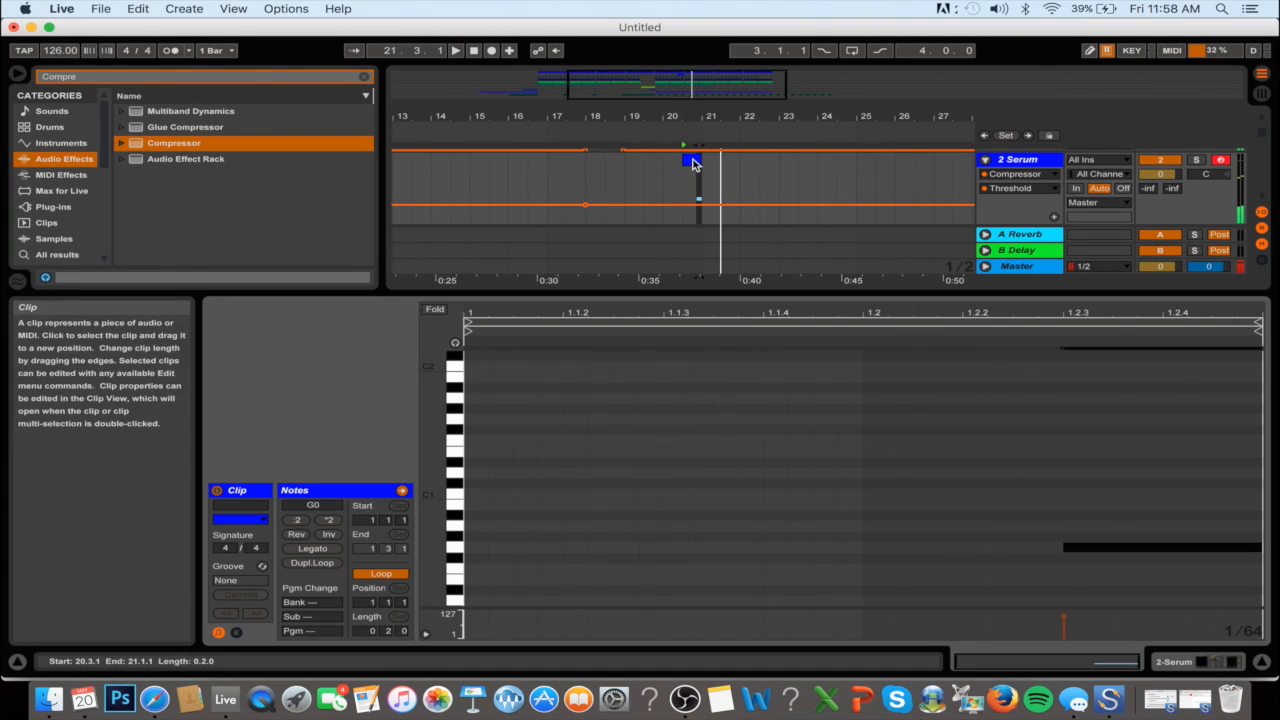
pyautogui.click(694, 163)
pyautogui.press('space')
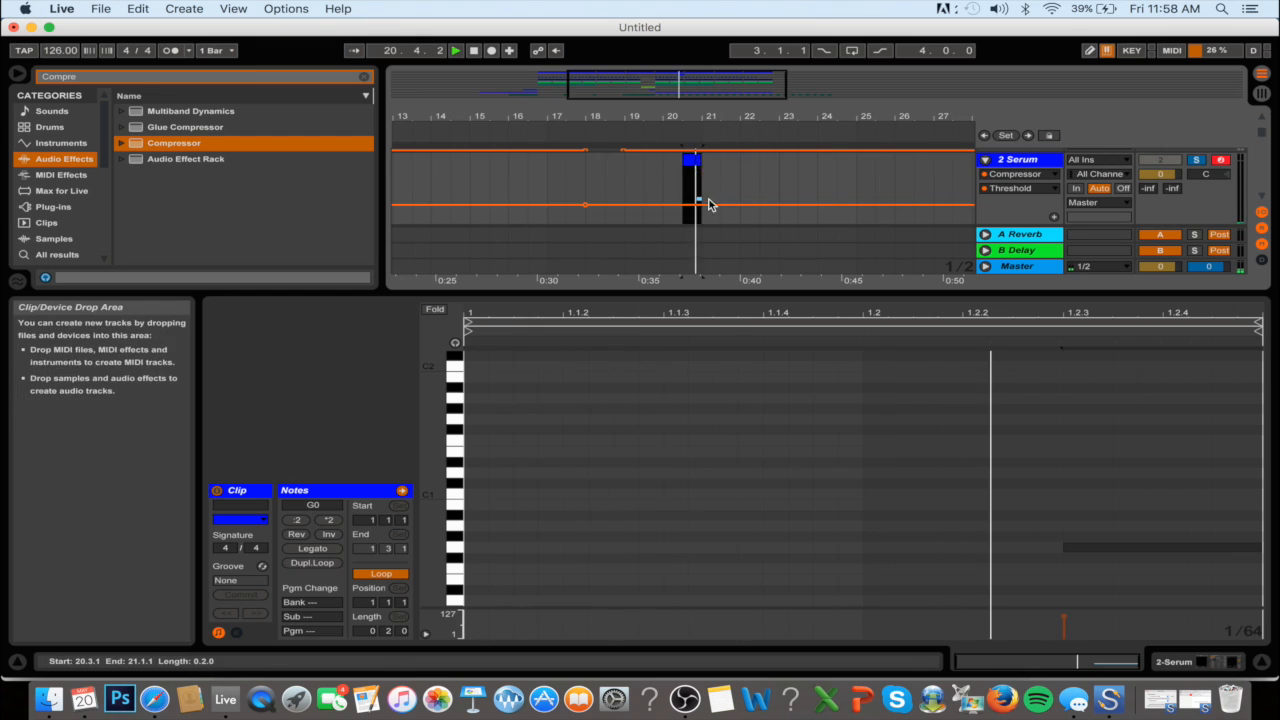
pyautogui.moveTo(1006, 474); pyautogui.dragTo(1123, 580)
pyautogui.hotkey('shift', 'Up')
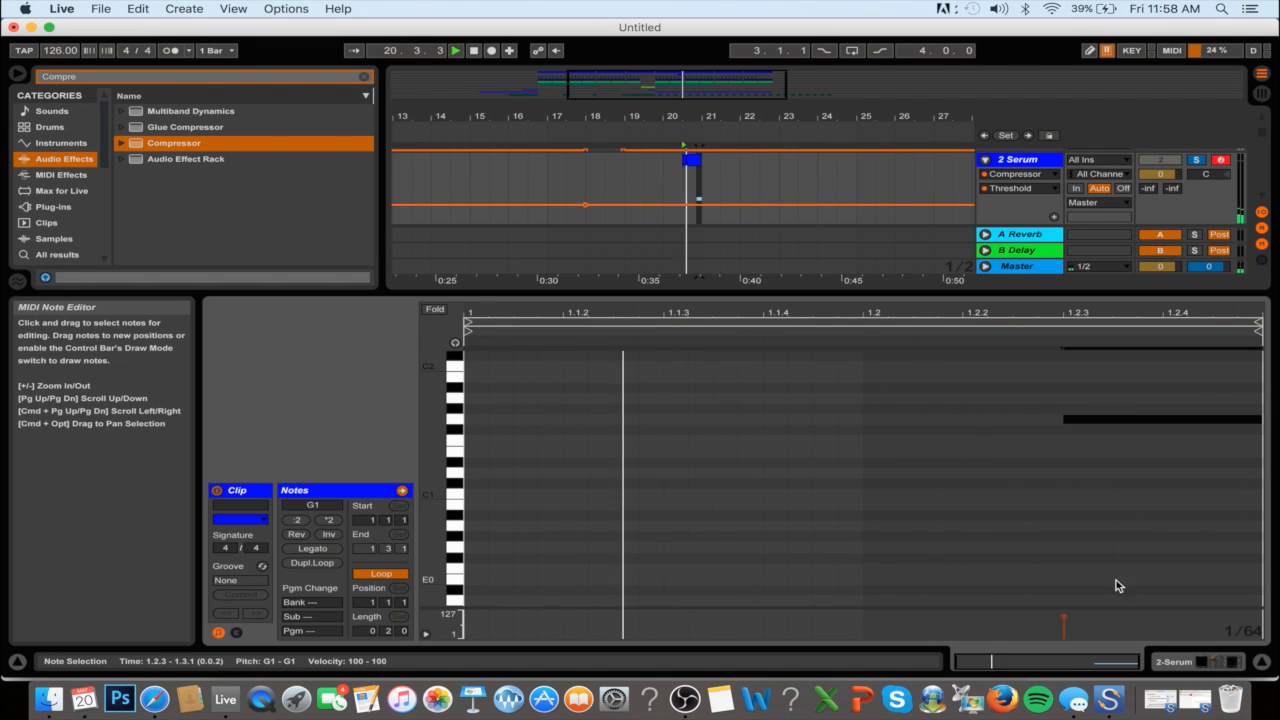
# Select the two bars from 19 to 21 on the 2 Serum track and duplicate them twice, up to bar 25
pyautogui.click(697, 176)
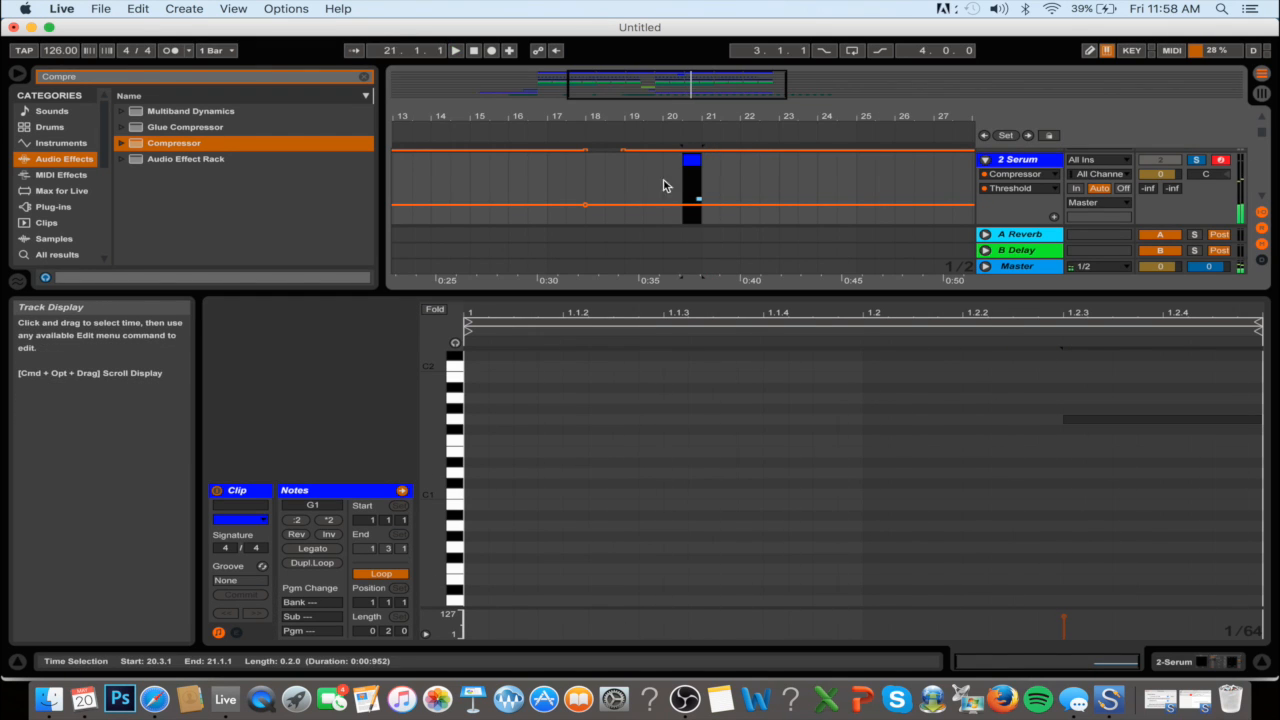
pyautogui.moveTo(665, 185); pyautogui.dragTo(635, 185)
pyautogui.press('super+d')
pyautogui.press('super+d')
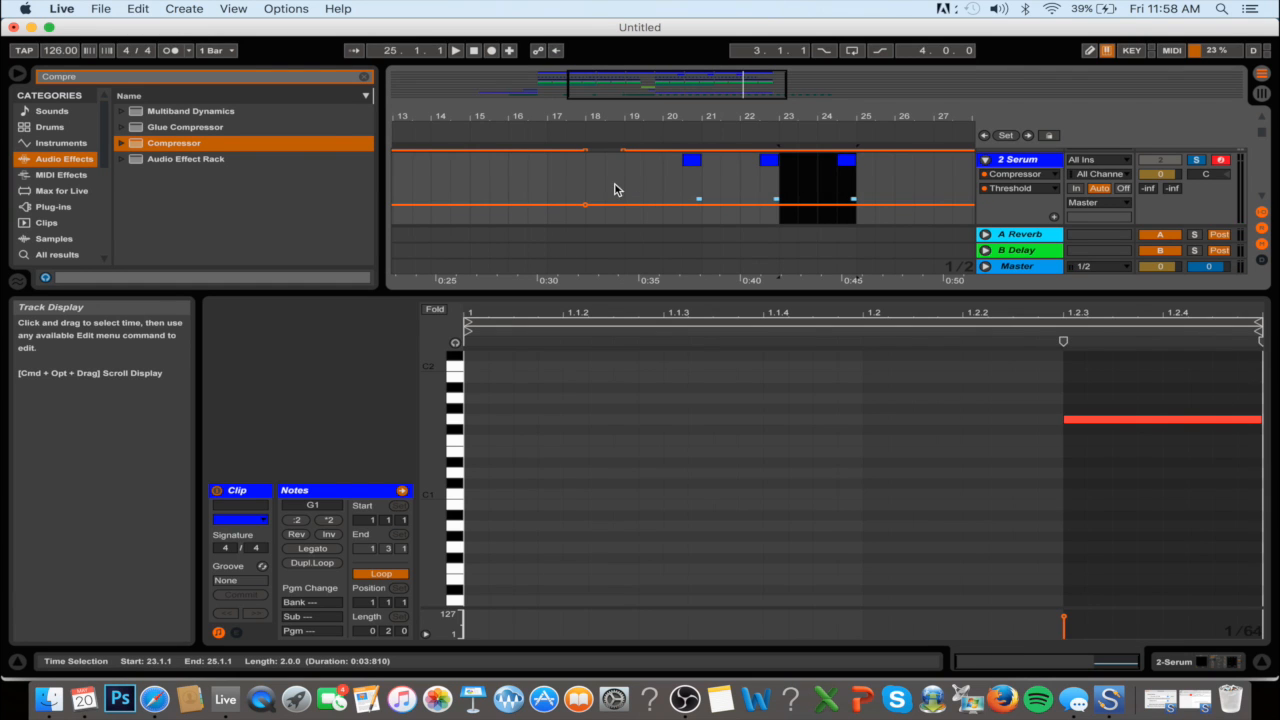
# Play from 18.3.1 with 2 Serum unsoloed, search the audio effects for "EQ" and add EQ Eight after that track's Compressor
pyautogui.click(606, 190)
pyautogui.press('space')
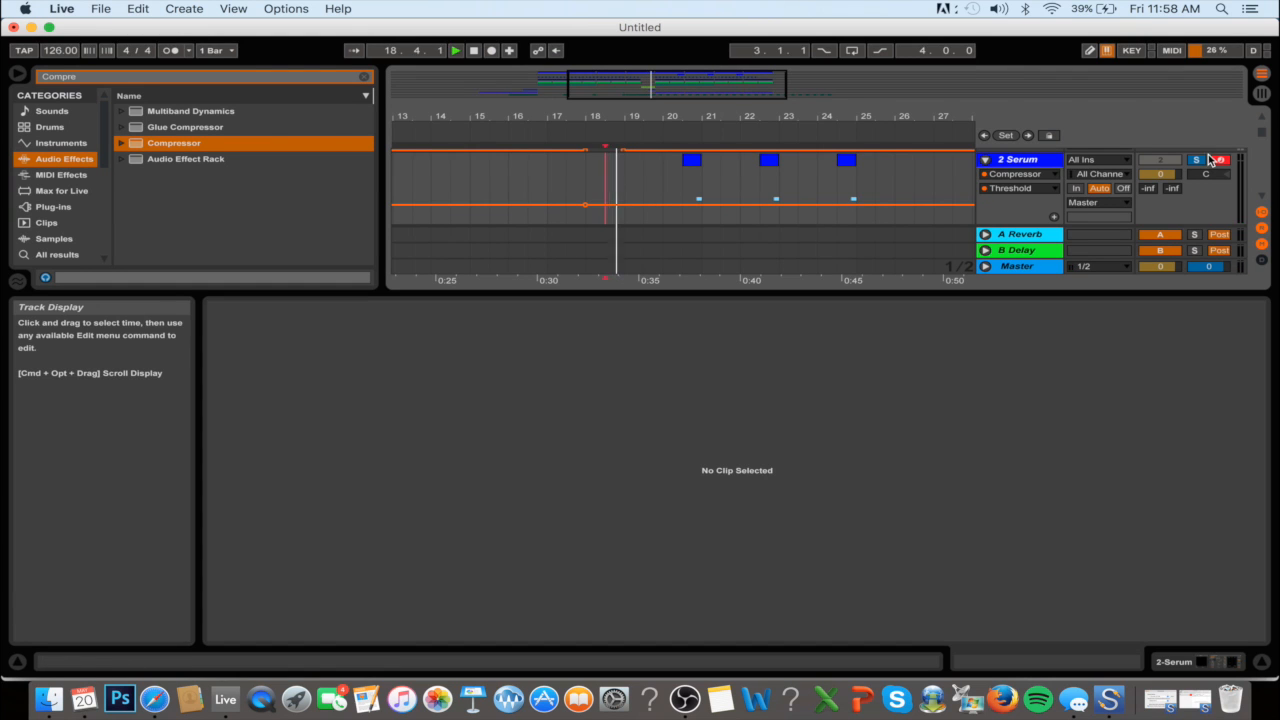
pyautogui.doubleClick(1017, 159)
pyautogui.click(364, 77)
pyautogui.write('EQ')
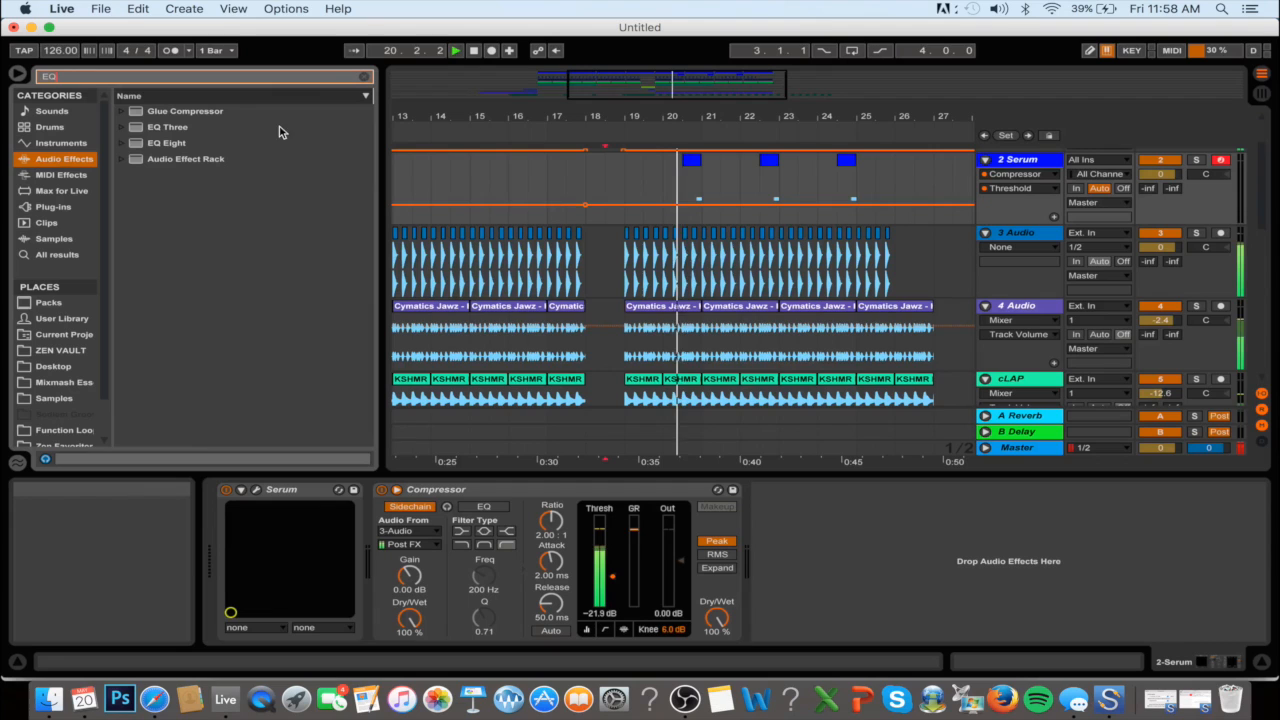
pyautogui.moveTo(164, 143); pyautogui.dragTo(899, 583)
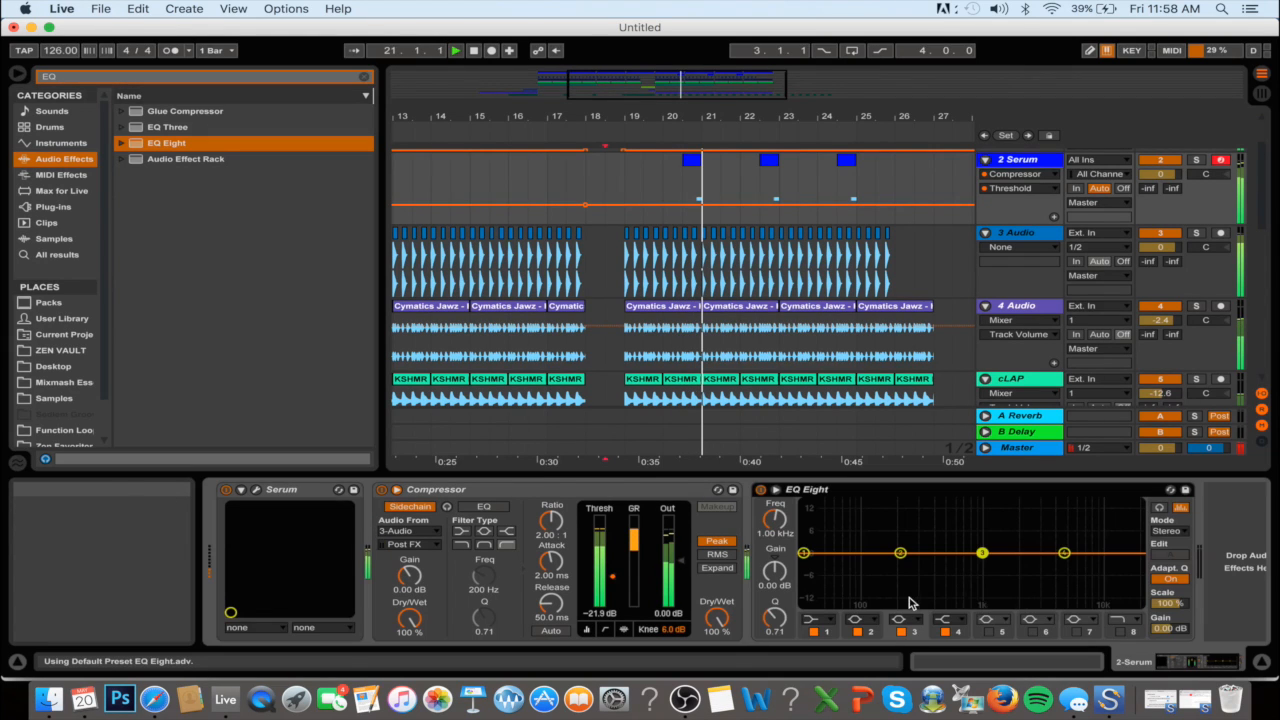
# In 2 Serum's EQ Eight, enable the band 8 high cut at 9.52 kHz and make band 1 a low cut at 155 Hz
pyautogui.click(1119, 632)
pyautogui.moveTo(774, 519); pyautogui.dragTo(774, 585)
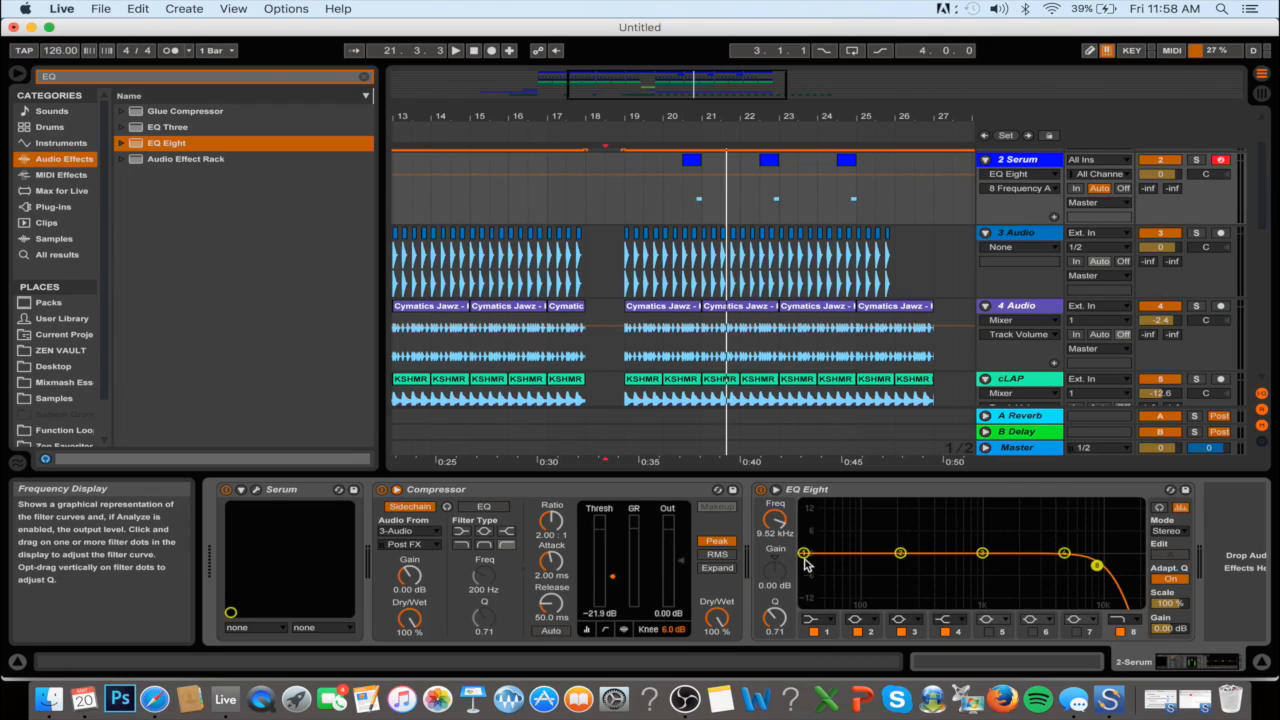
pyautogui.click(810, 619)
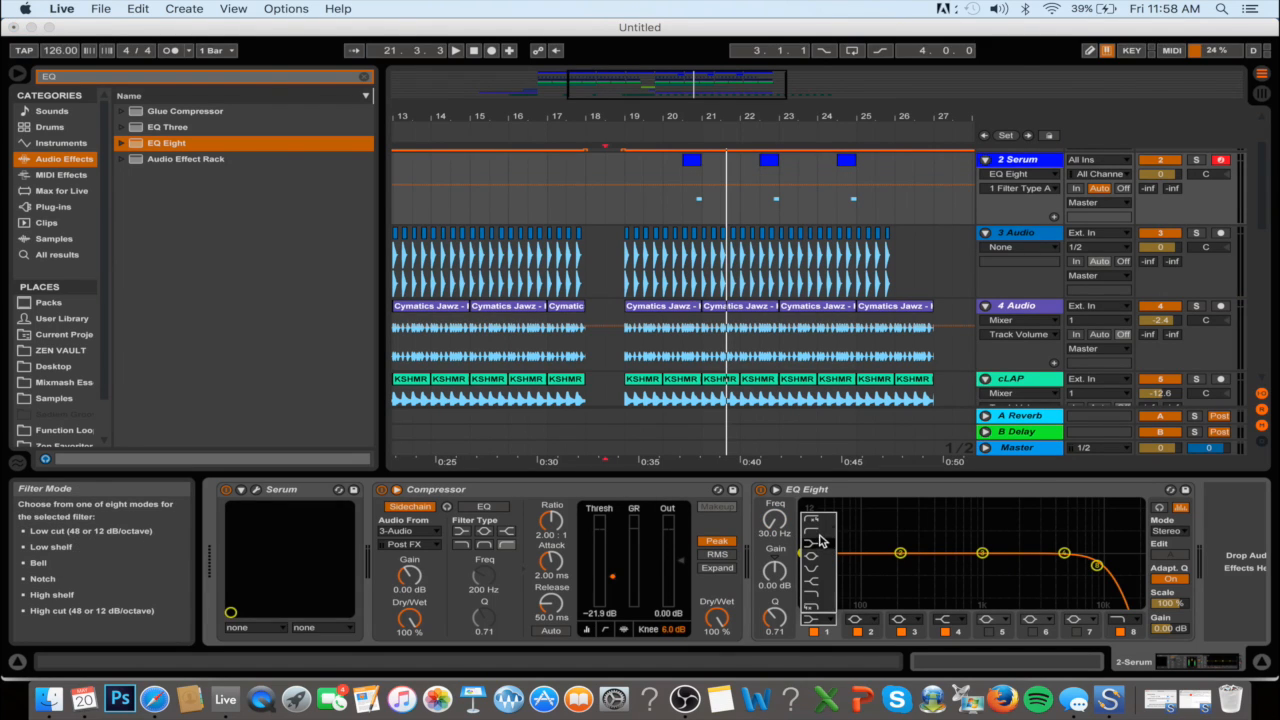
pyautogui.click(818, 546)
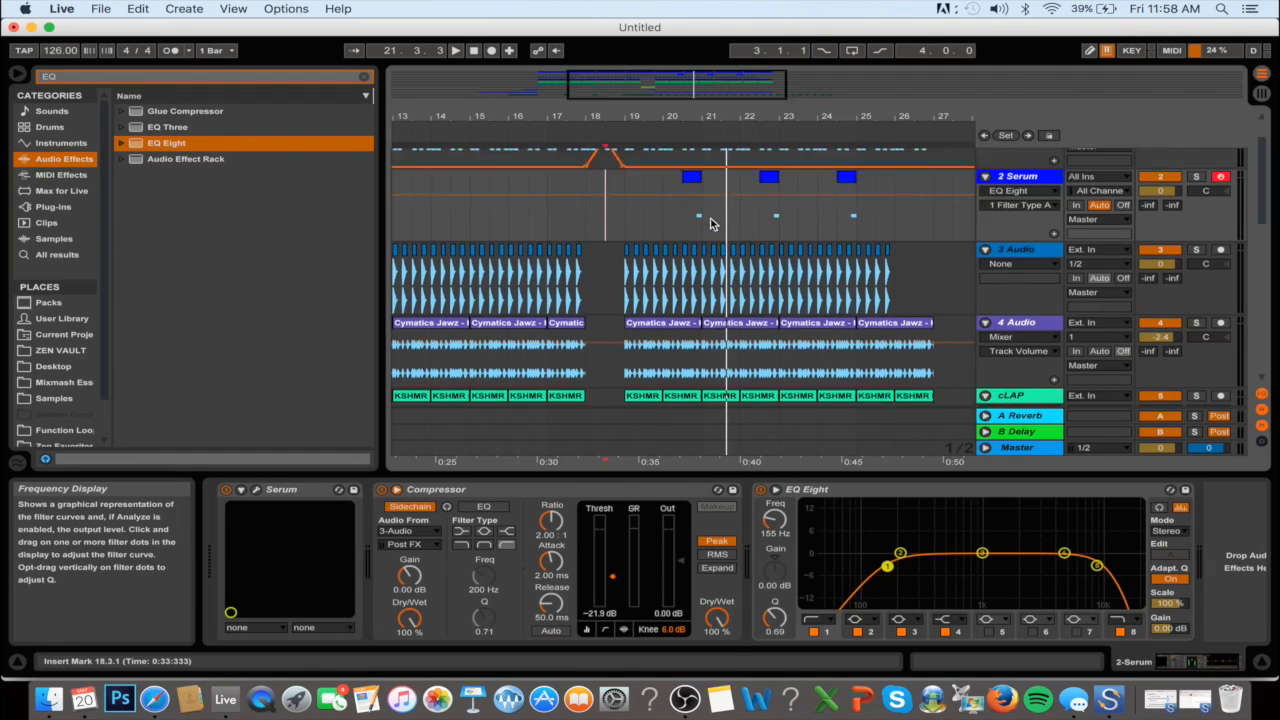
pyautogui.scroll(2, 725, 234)
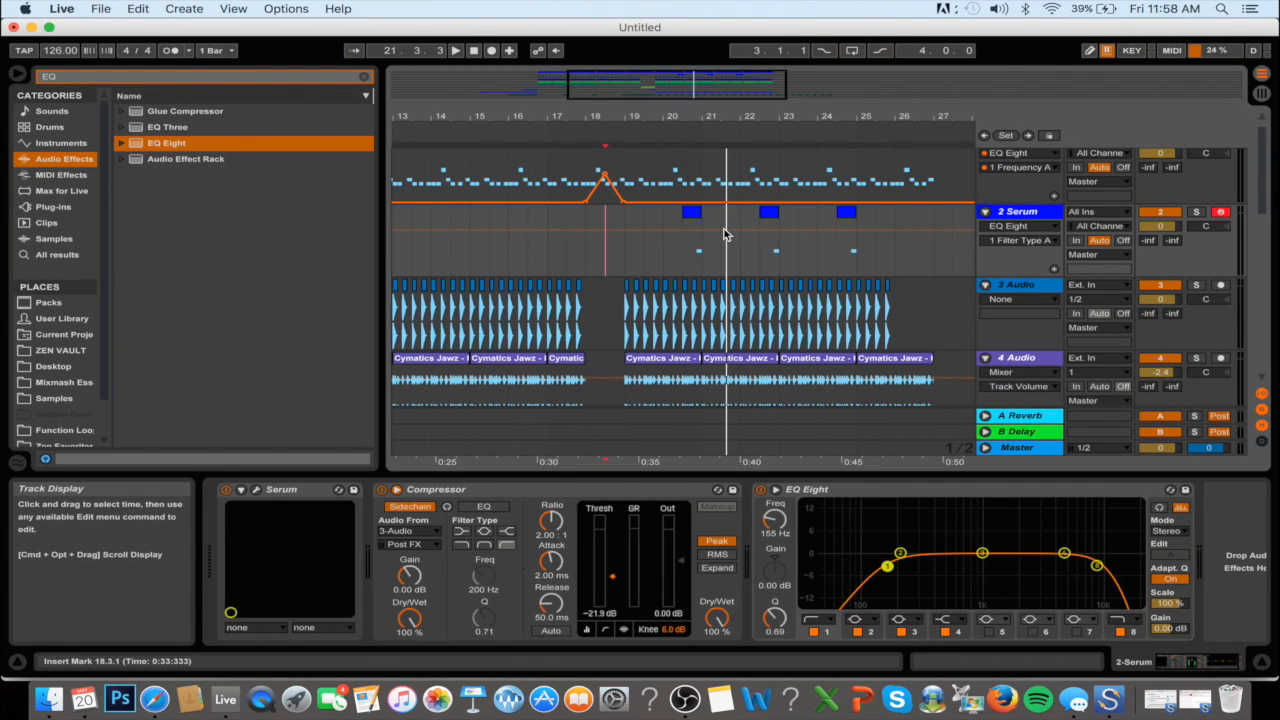
# Solo the 2 Serum track, play it and search the plug-ins for "S1"
pyautogui.click(1196, 213)
pyautogui.press('space')
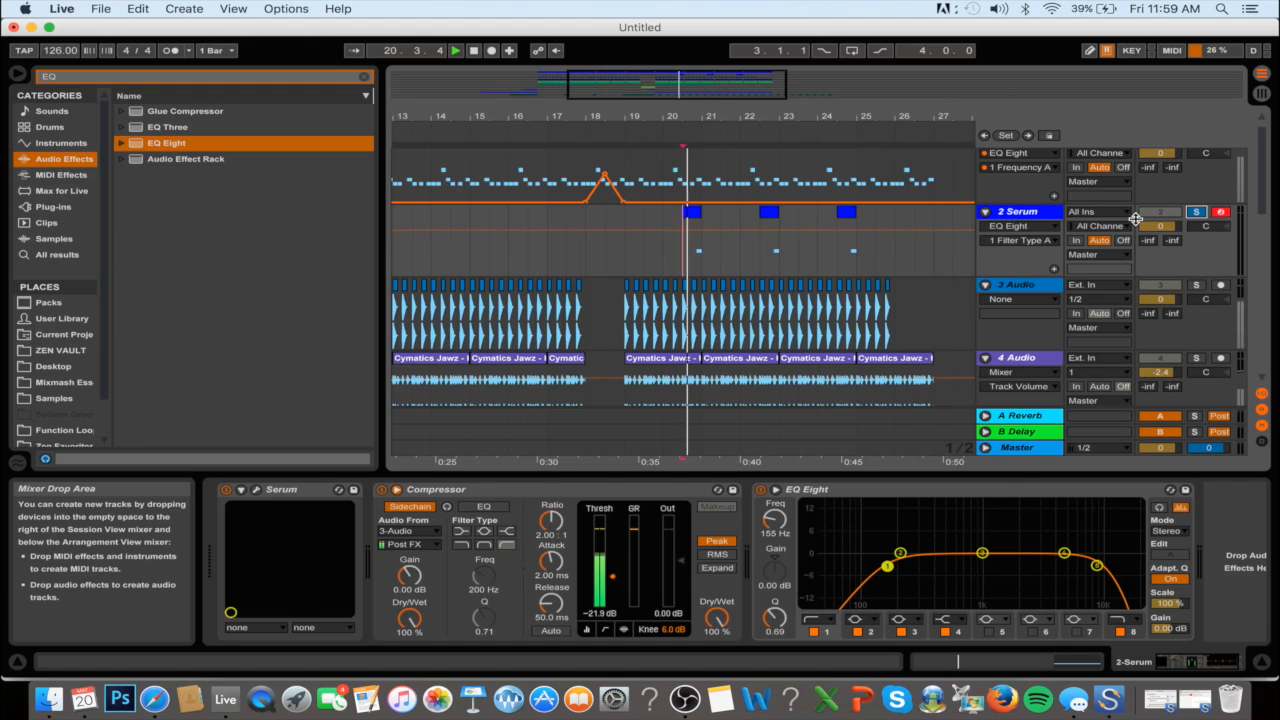
pyautogui.click(53, 206)
pyautogui.click(358, 80)
pyautogui.write('S')
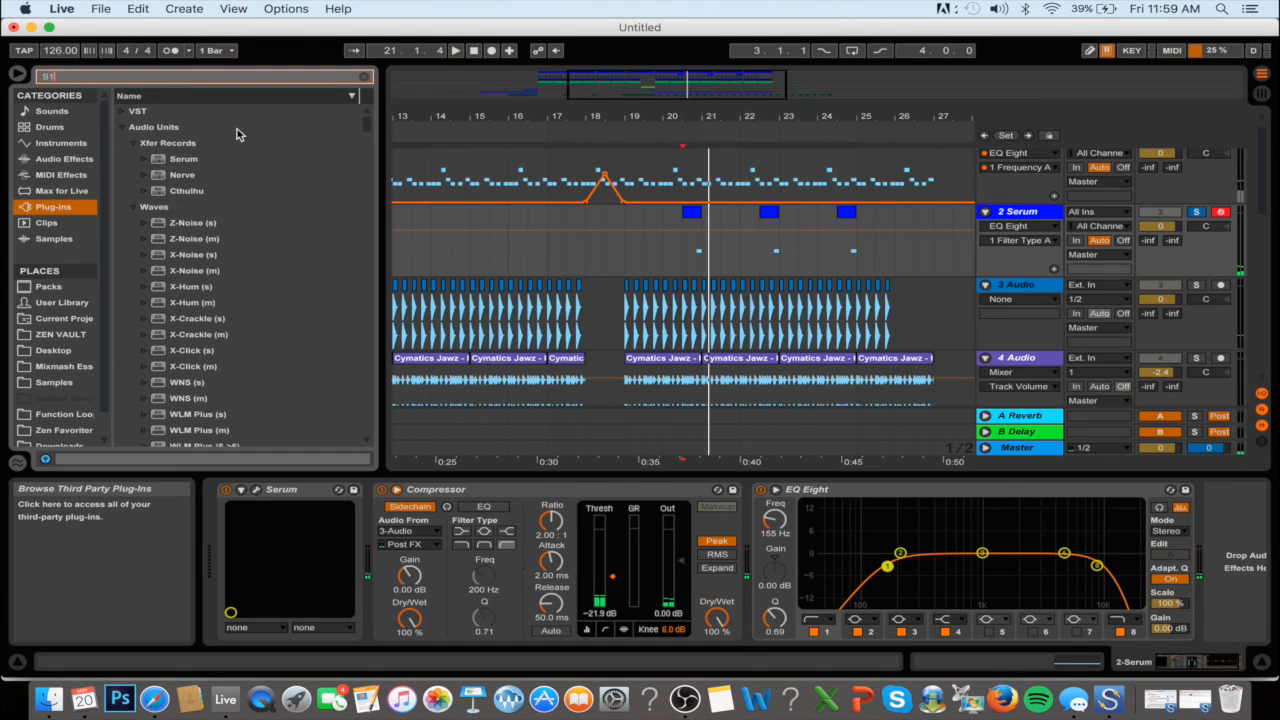
pyautogui.write('1')
# Insert S1 Imager (s) between Serum and Compressor on 2 Serum, set its Width to 2.09 and unsolo the track
pyautogui.moveTo(168, 191); pyautogui.dragTo(423, 510)
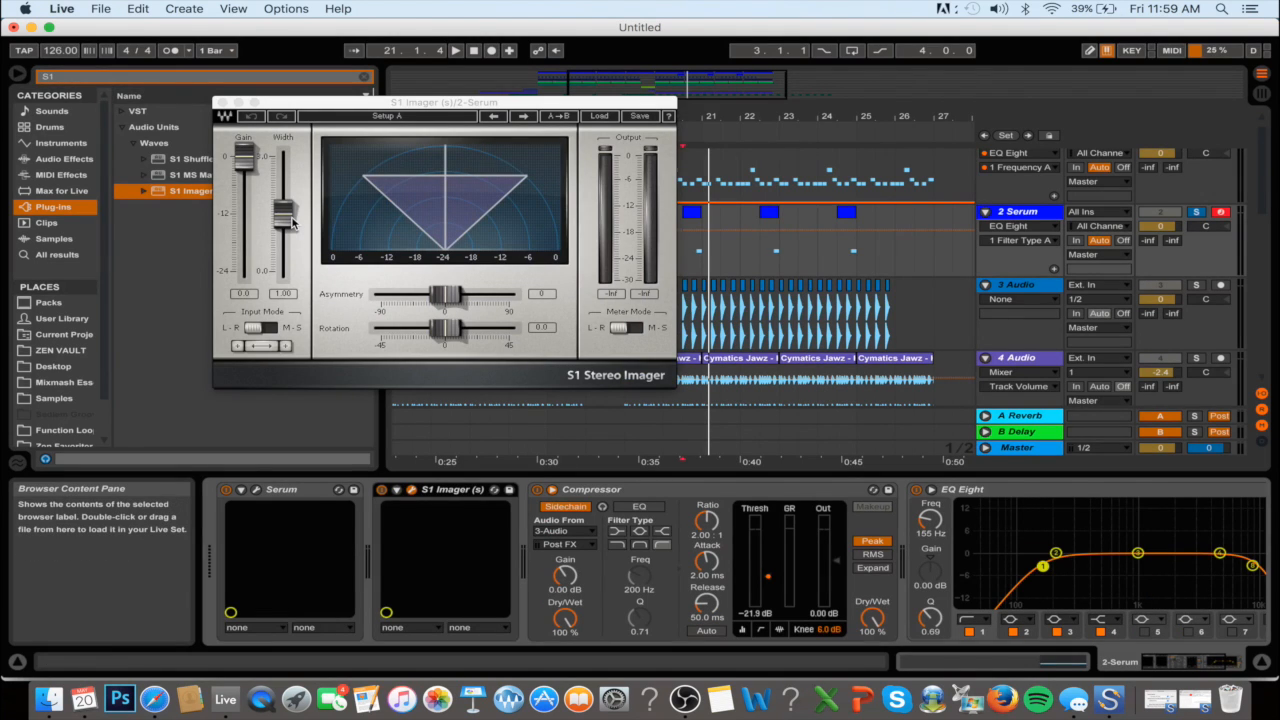
pyautogui.moveTo(290, 222); pyautogui.dragTo(290, 186)
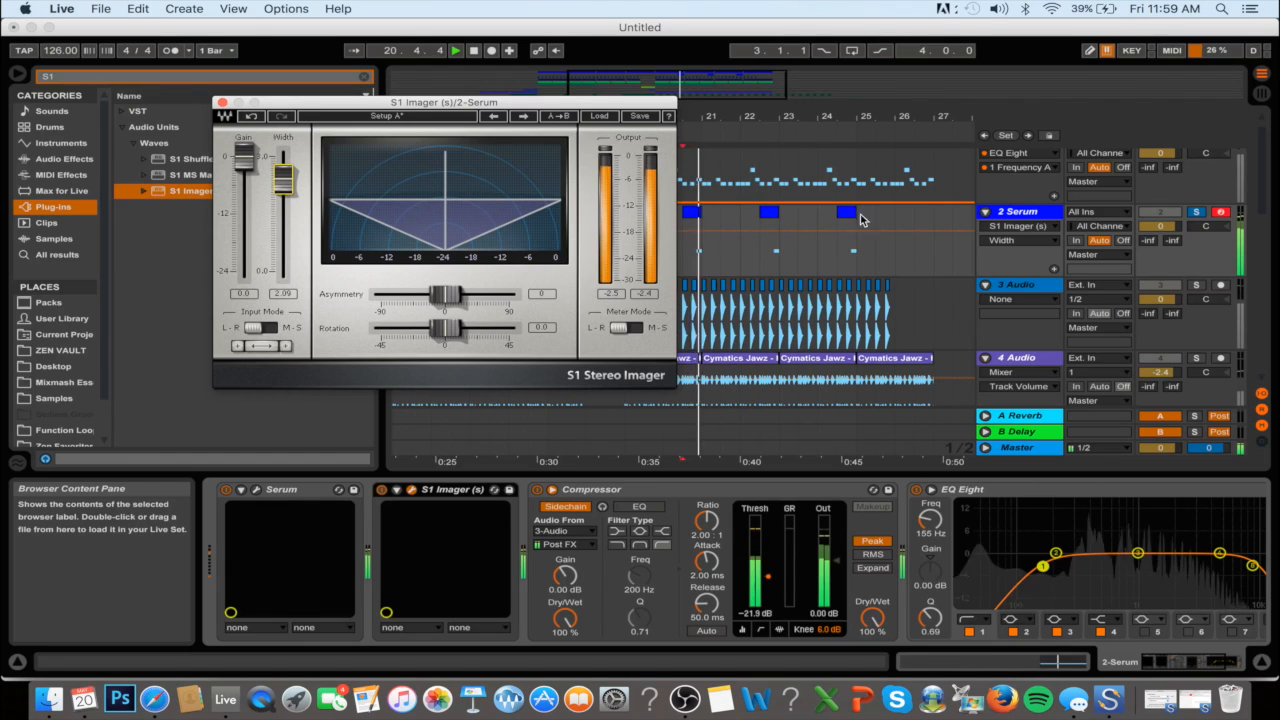
pyautogui.click(1195, 213)
# With 1 Serum soloed and playing, insert S1 Imager (s) before its Compressor and narrow the Width to 0.38
pyautogui.scroll(2, 1090, 198)
pyautogui.click(1040, 157)
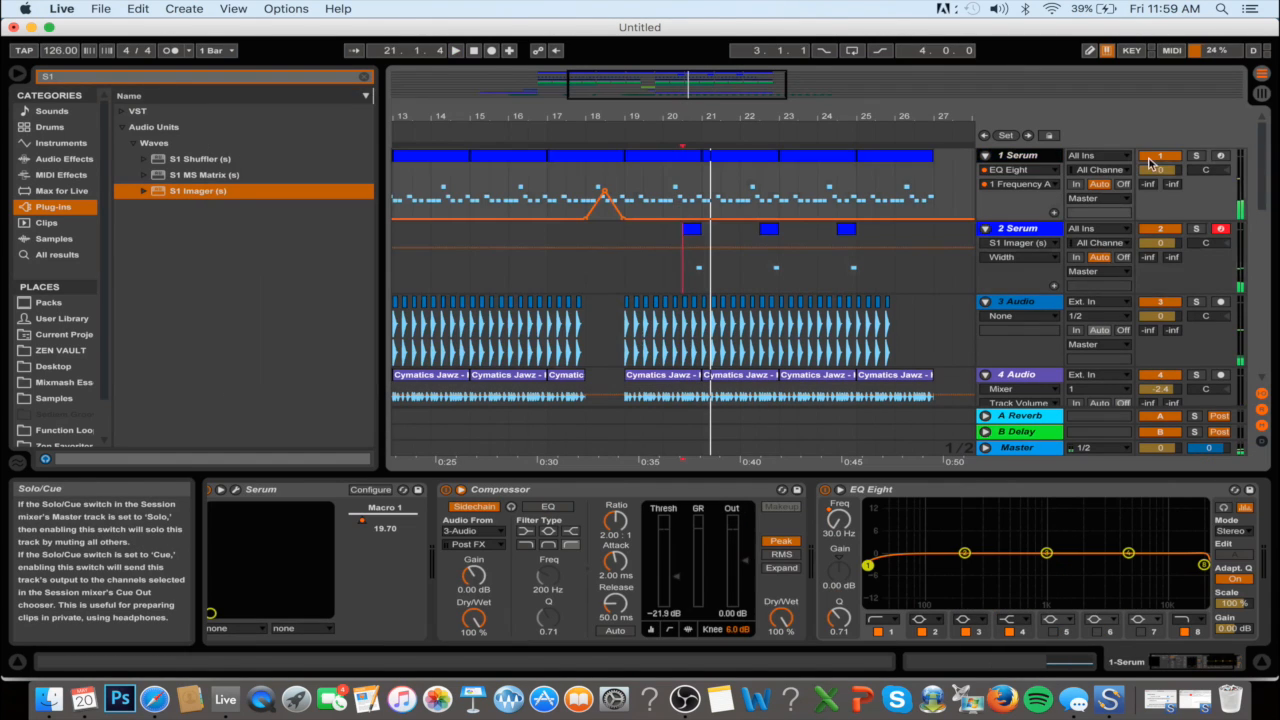
pyautogui.click(1197, 157)
pyautogui.press('space')
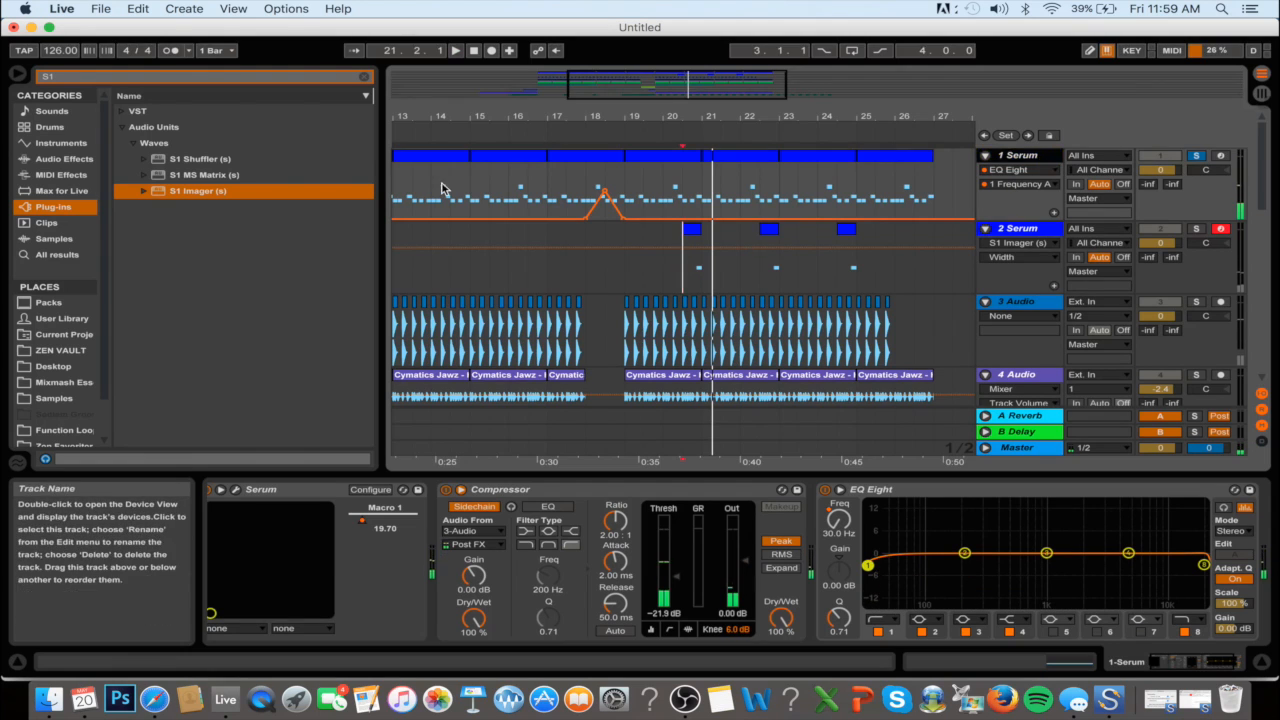
pyautogui.moveTo(186, 198)
pyautogui.mouseDown()
pyautogui.moveTo(440, 550)
pyautogui.moveTo(465, 521)
pyautogui.mouseUp()
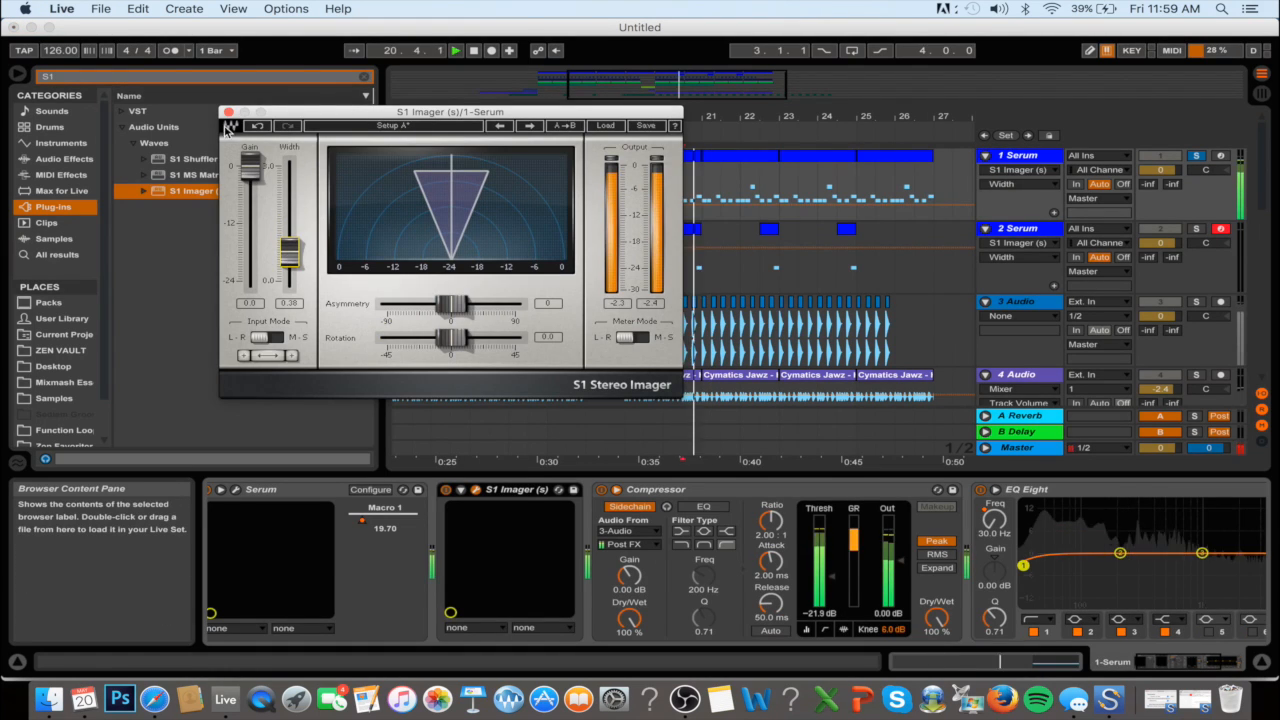
pyautogui.click(228, 112)
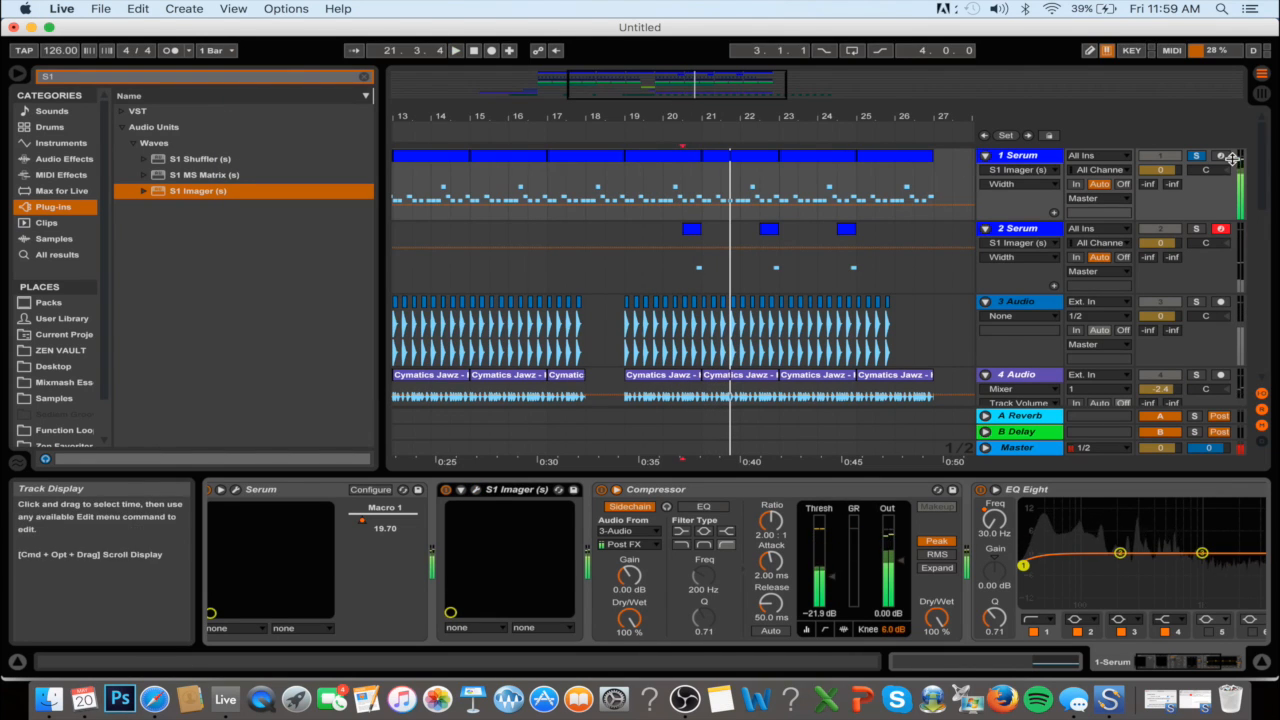
# Audition 4 Audio soloed from bar 19, pan it to 2R and pan the cLAP track to 2L
pyautogui.scroll(-5, 920, 223)
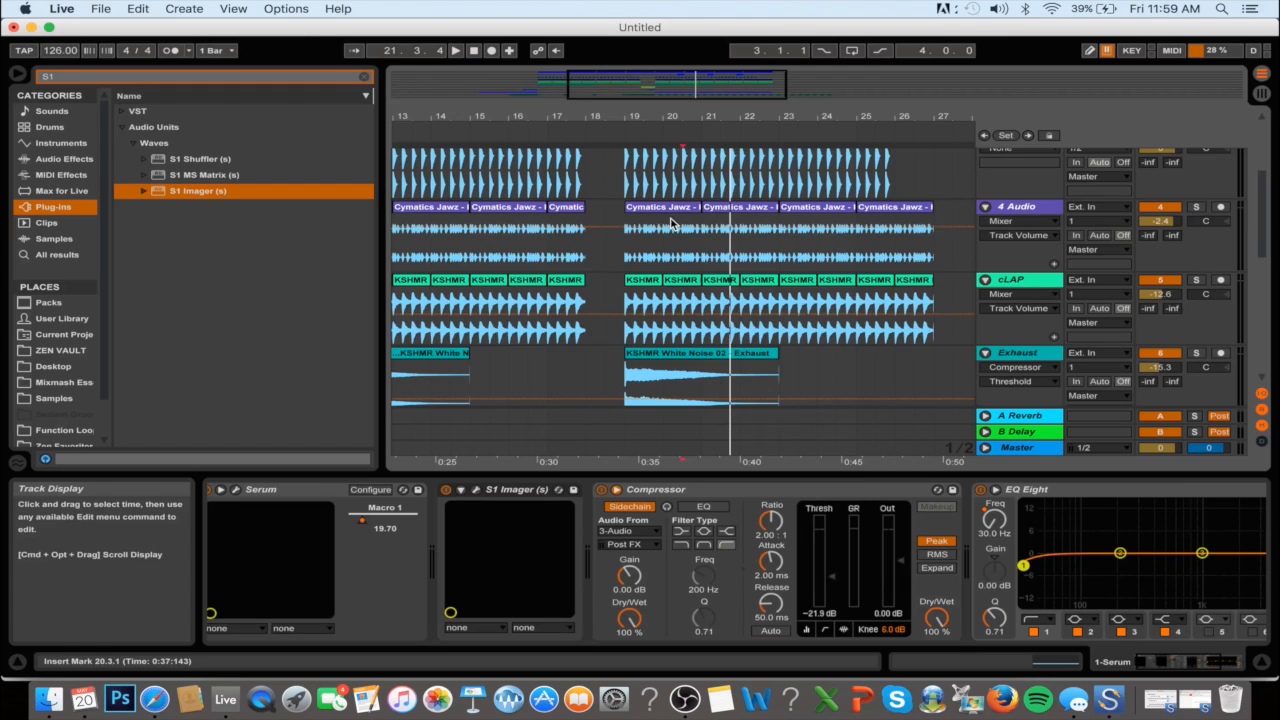
pyautogui.scroll(-3, 672, 224)
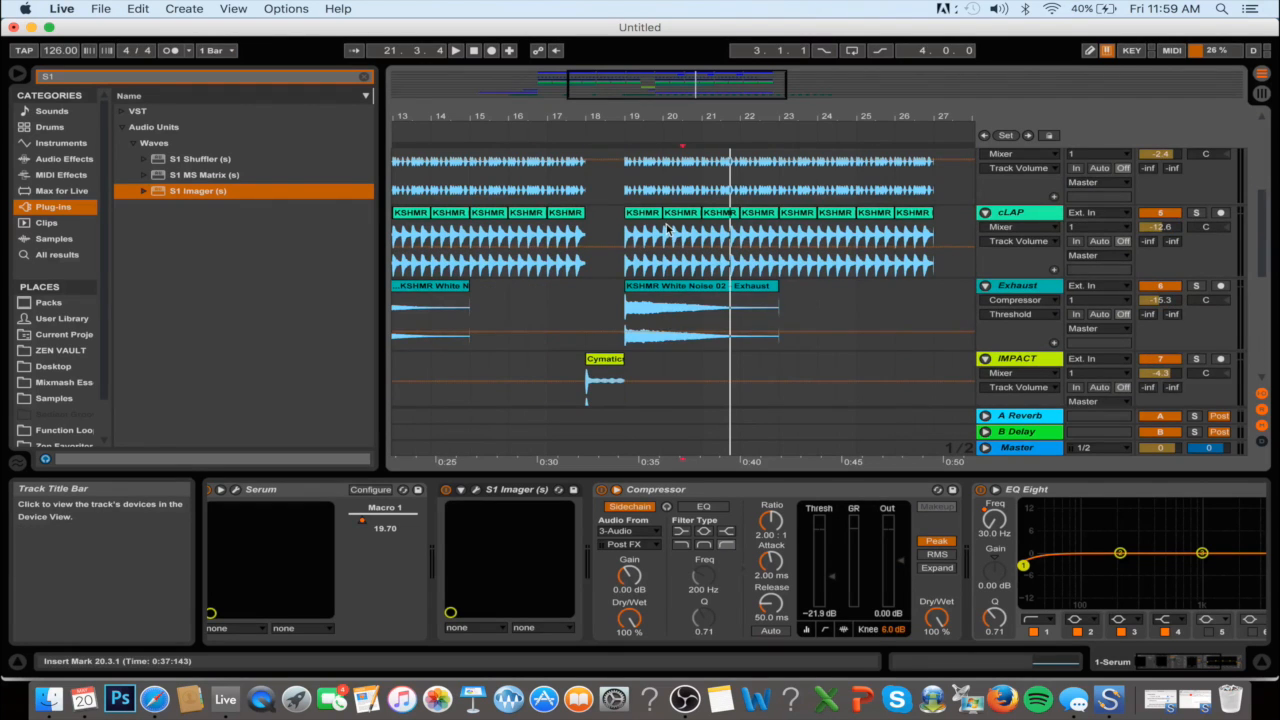
pyautogui.scroll(1, 668, 230)
pyautogui.click(1193, 193)
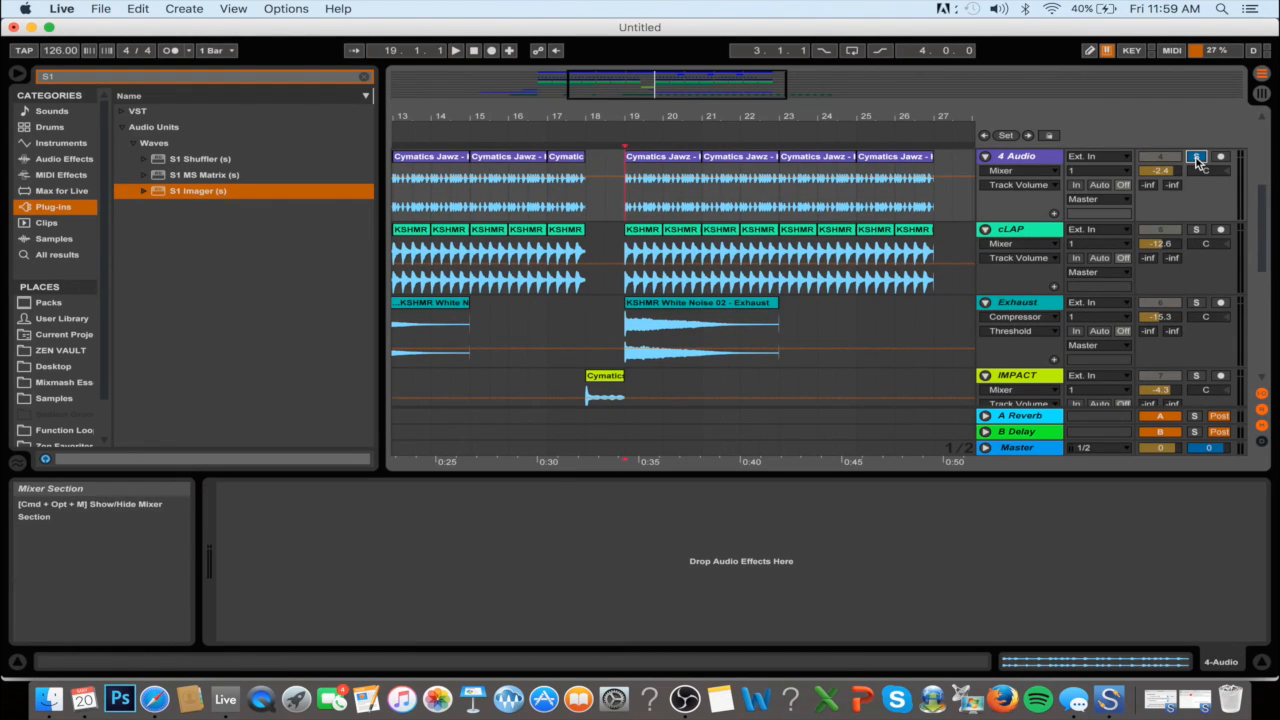
pyautogui.press('space')
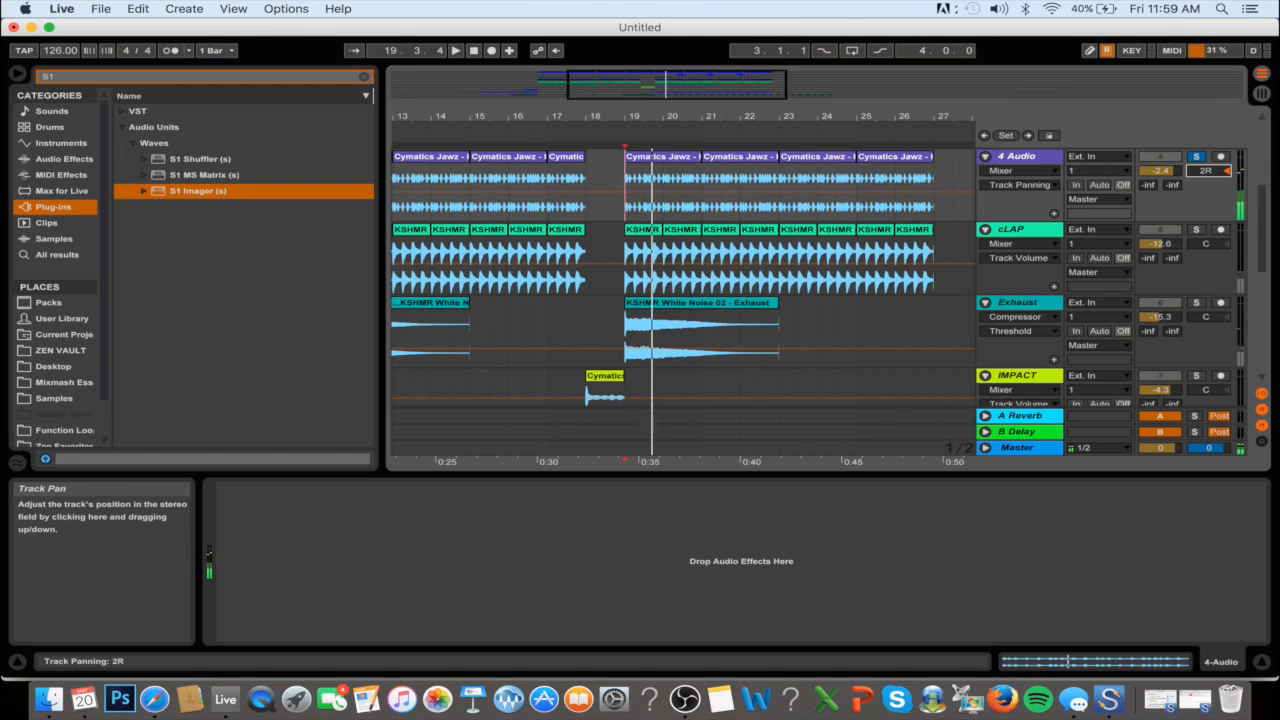
pyautogui.click(1205, 243)
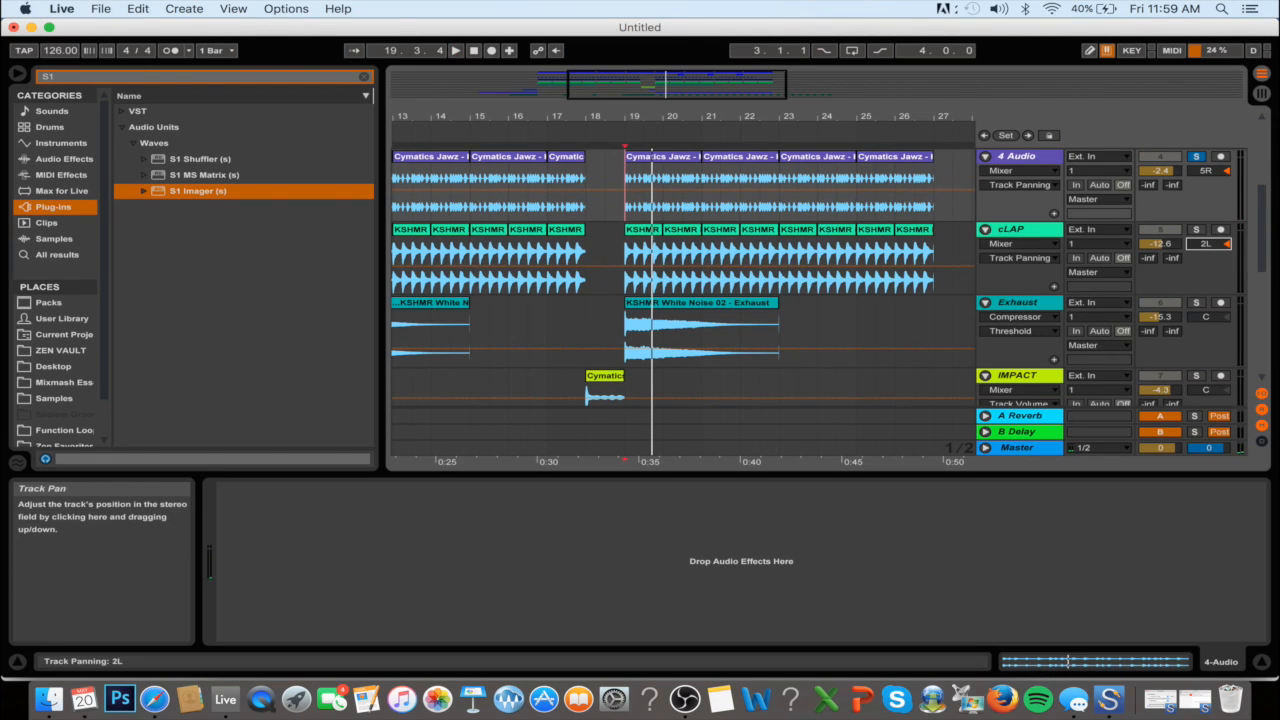
pyautogui.moveTo(1210, 171); pyautogui.dragTo(1216, 175)
pyautogui.scroll(5, 757, 283)
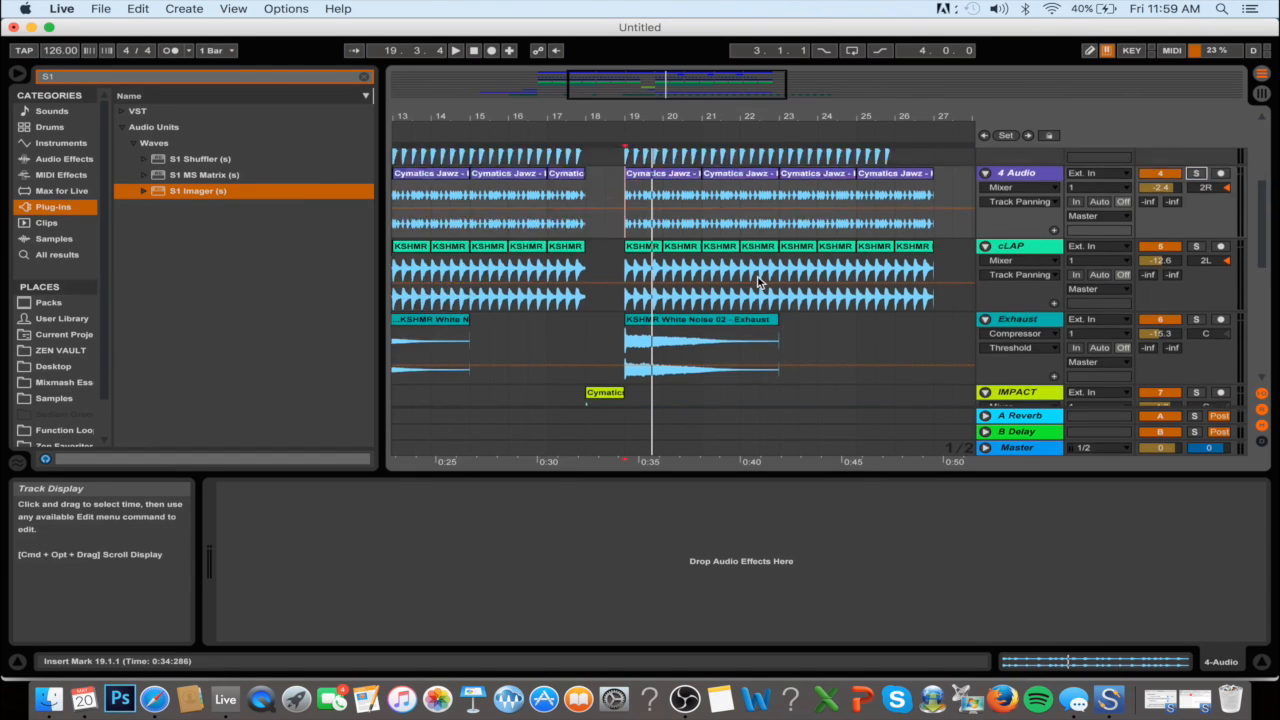
# Review the remaining tracks in the arrangement and check the devices on the Exhaust and cLAP tracks
pyautogui.scroll(-10, 755, 283)
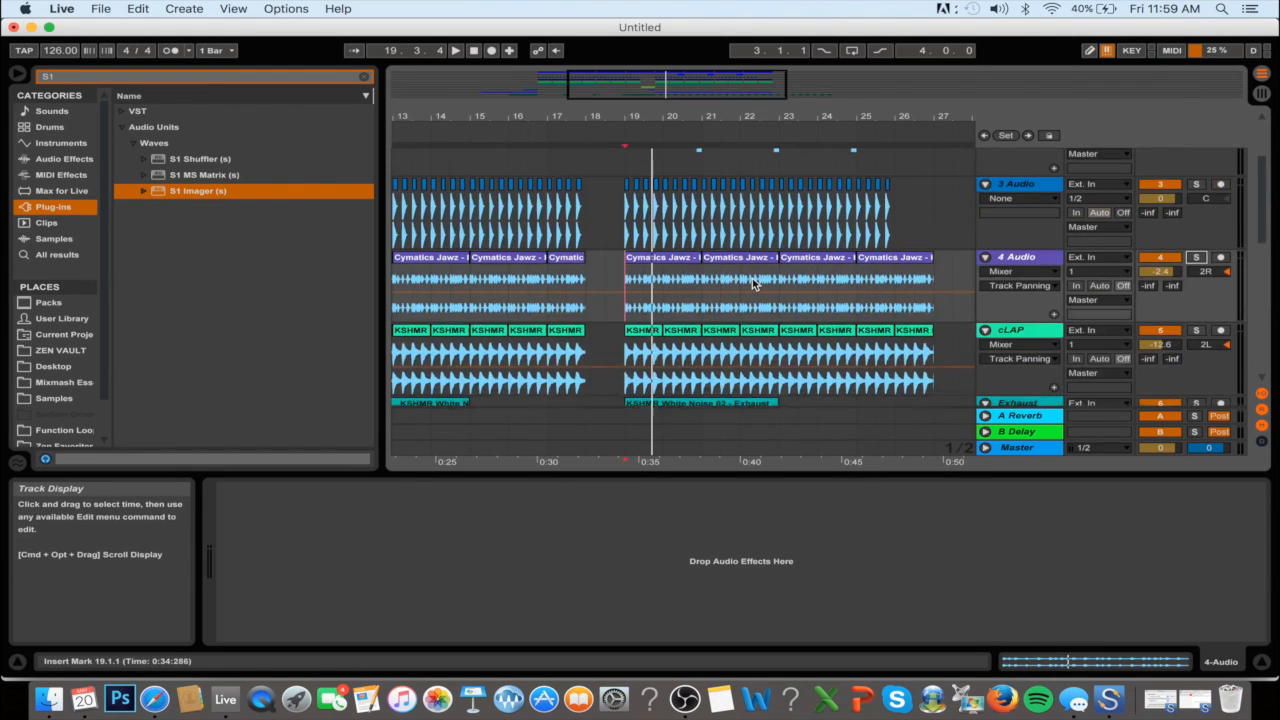
pyautogui.scroll(5, 752, 283)
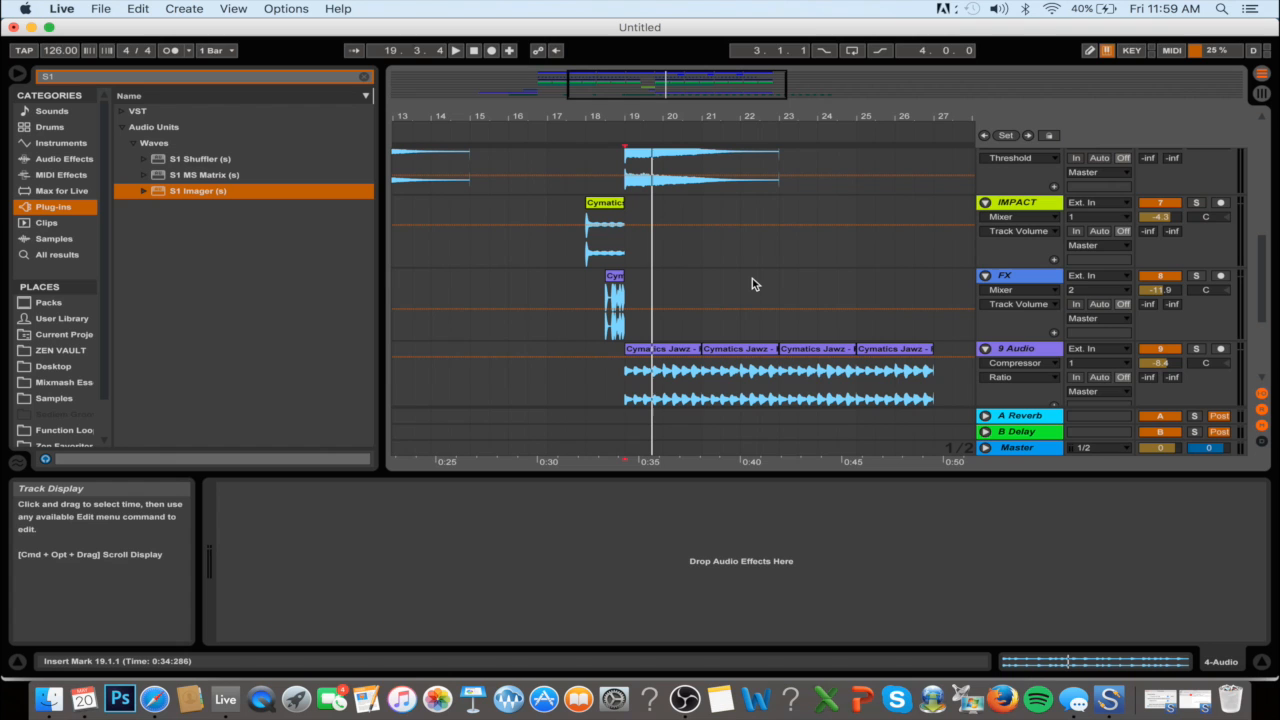
pyautogui.scroll(3, 752, 278)
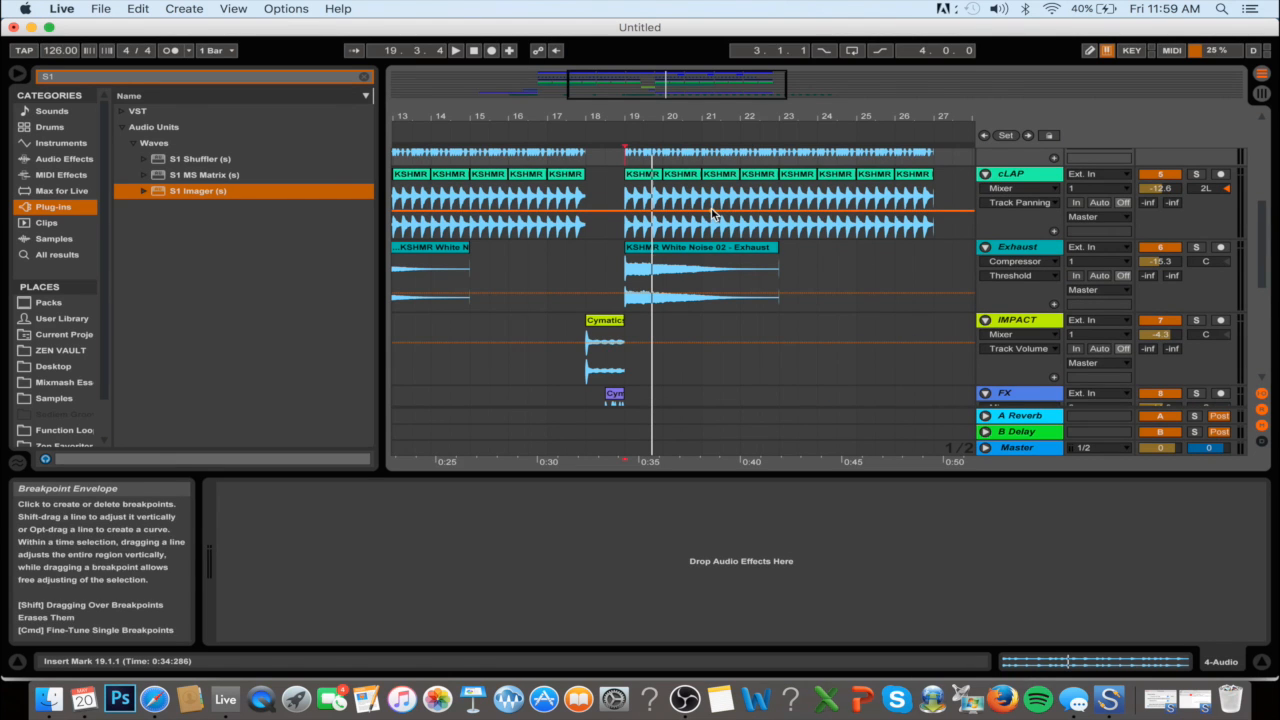
pyautogui.click(606, 262)
pyautogui.scroll(6, 739, 275)
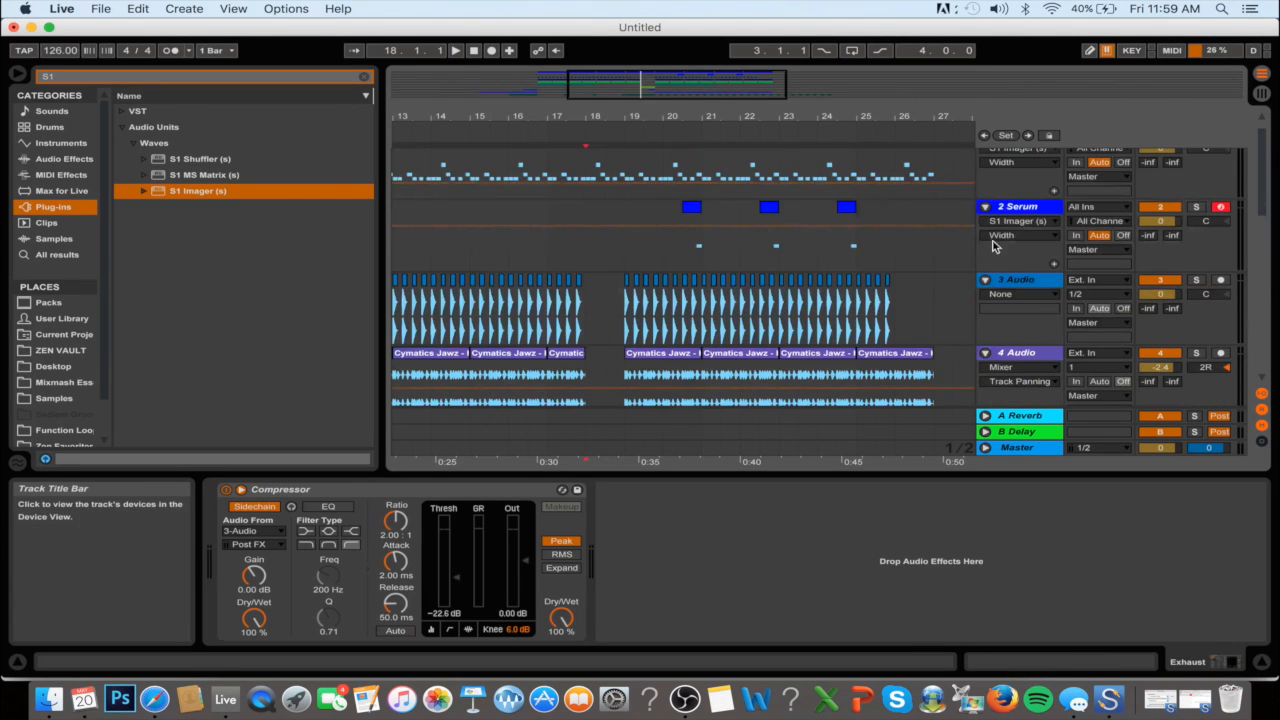
pyautogui.scroll(-4, 1036, 280)
pyautogui.click(1034, 276)
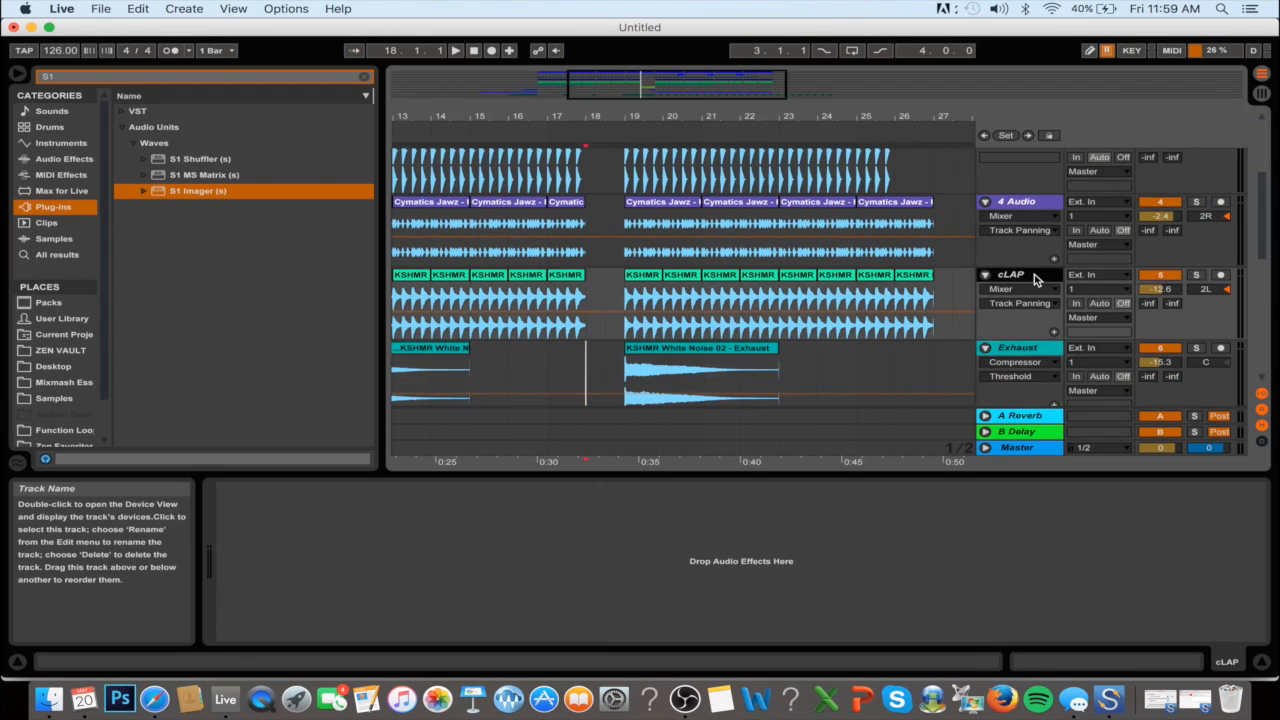
pyautogui.scroll(-5, 1034, 278)
pyautogui.scroll(-1, 1034, 275)
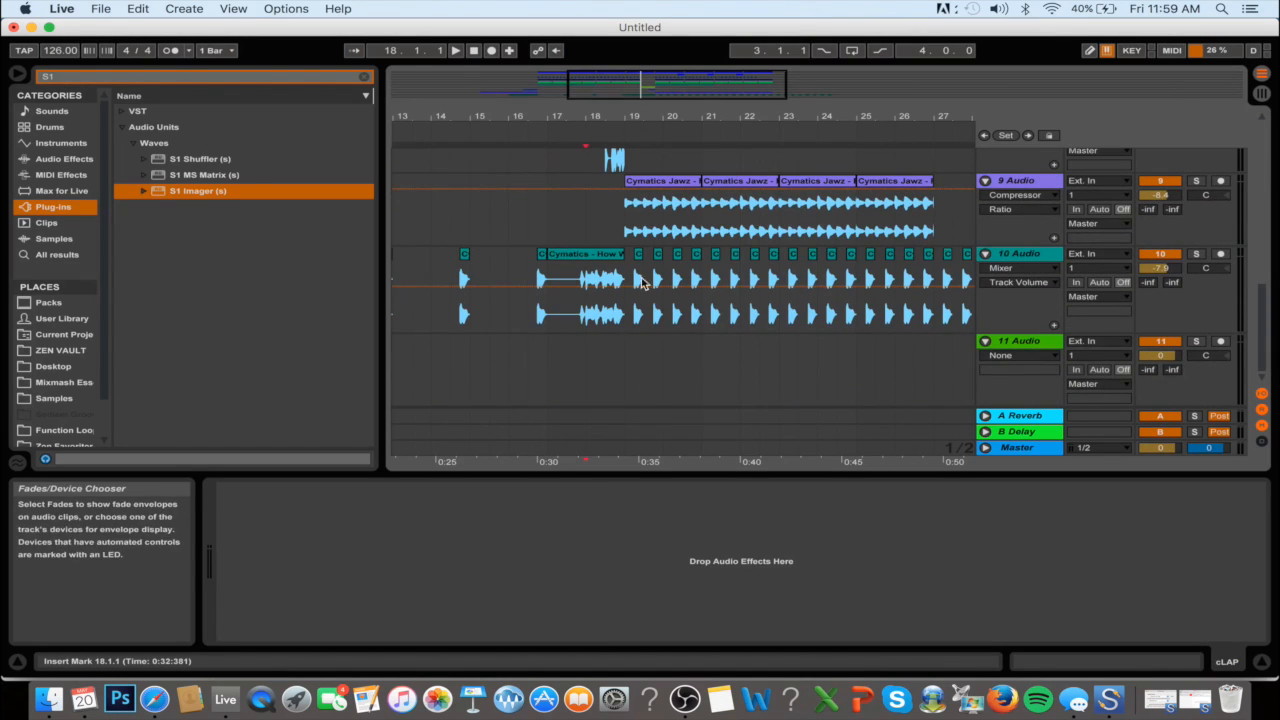
# Play the 10 Audio track soloed from bar 19
pyautogui.click(626, 272)
pyautogui.click(1197, 256)
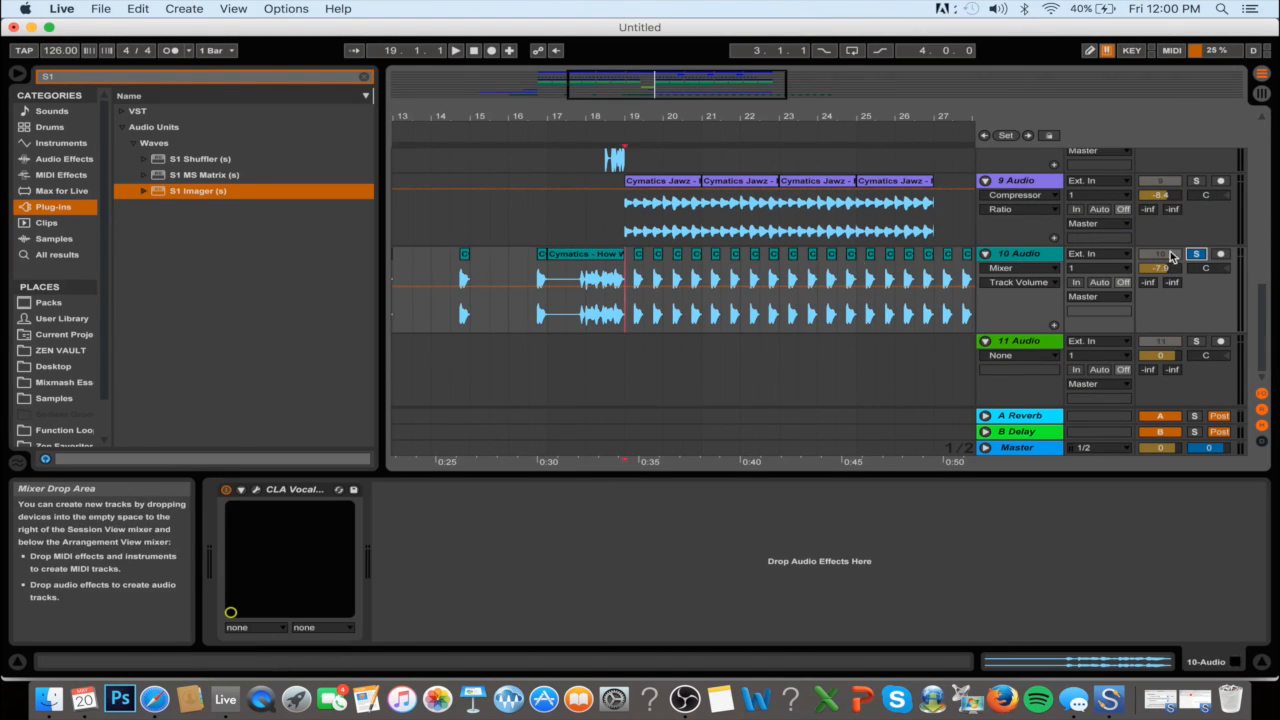
pyautogui.press('space')
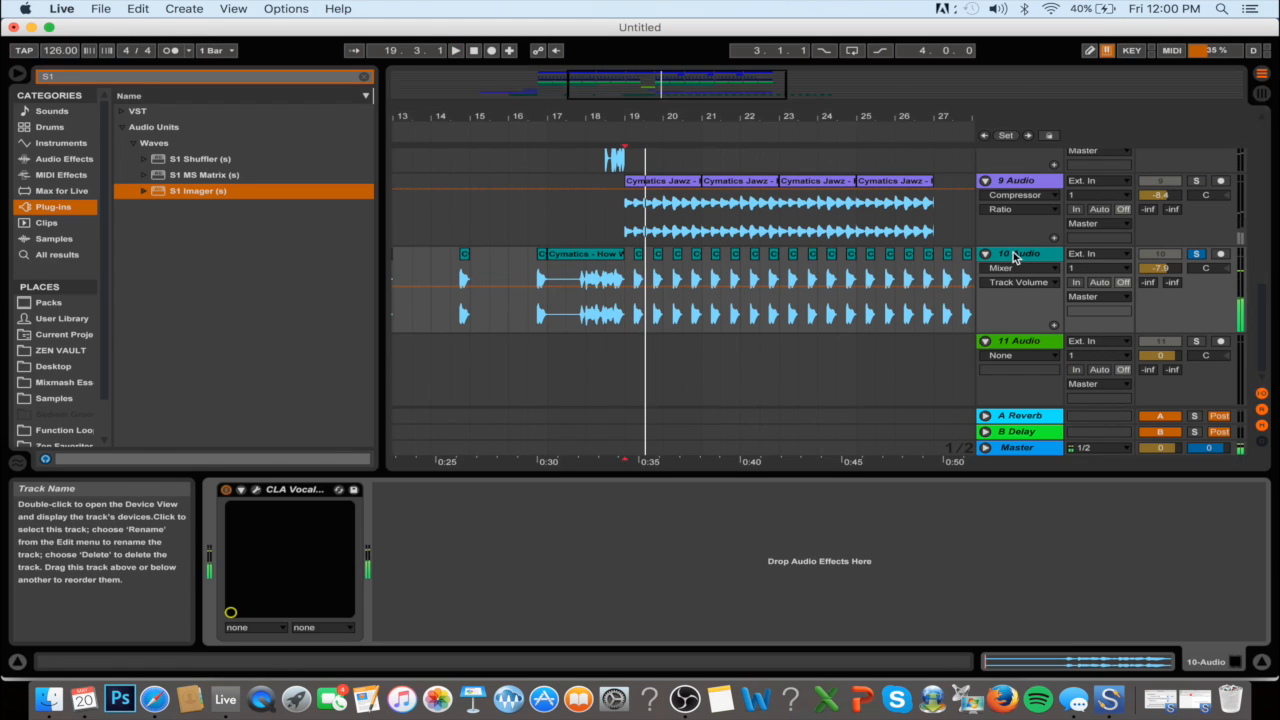
# Play the 2 Serum clip at 20.3.1 soloed and with all tracks, and close its S1 Imager window
pyautogui.scroll(3, 600, 265)
pyautogui.scroll(5, 604, 261)
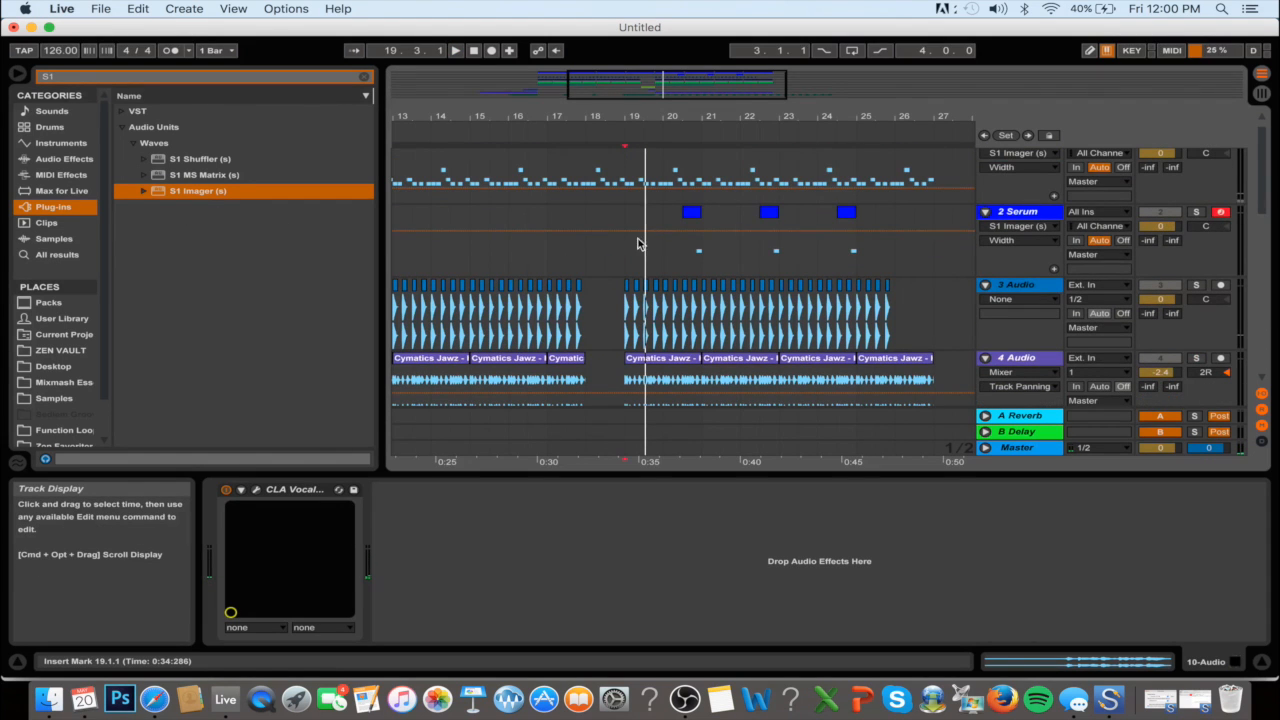
pyautogui.scroll(1, 1050, 217)
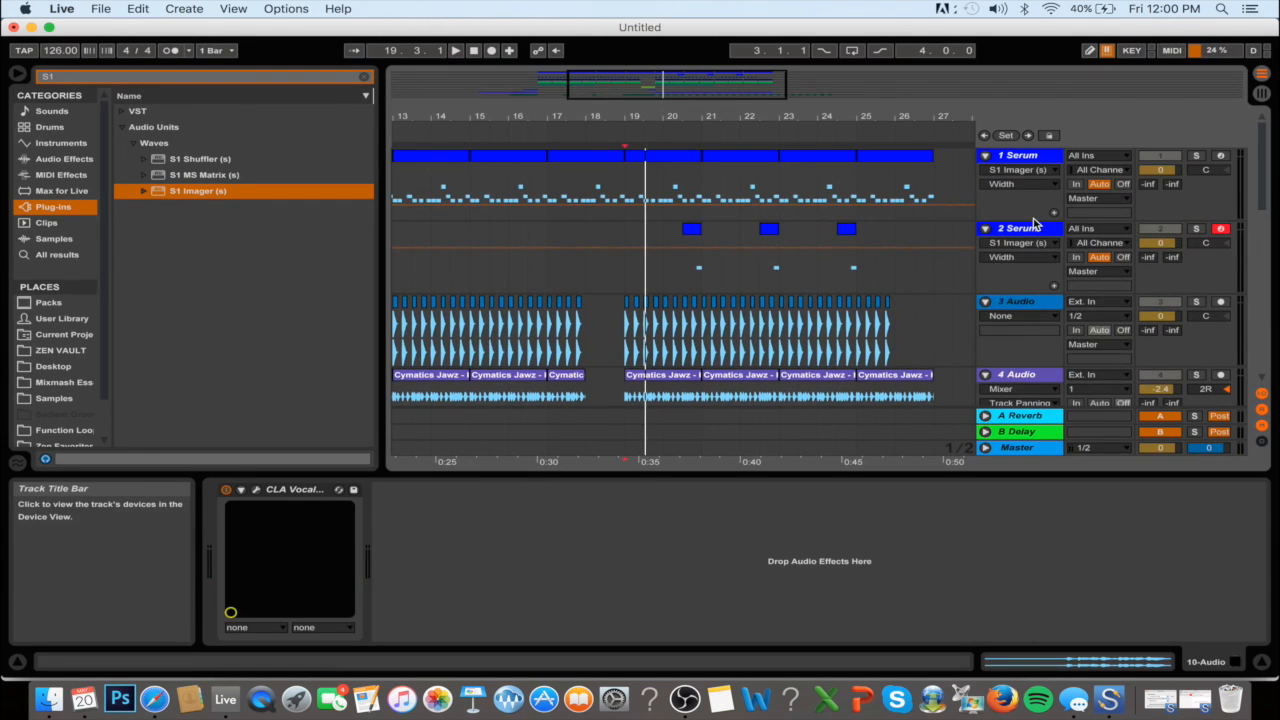
pyautogui.click(689, 231)
pyautogui.click(1195, 228)
pyautogui.press('space')
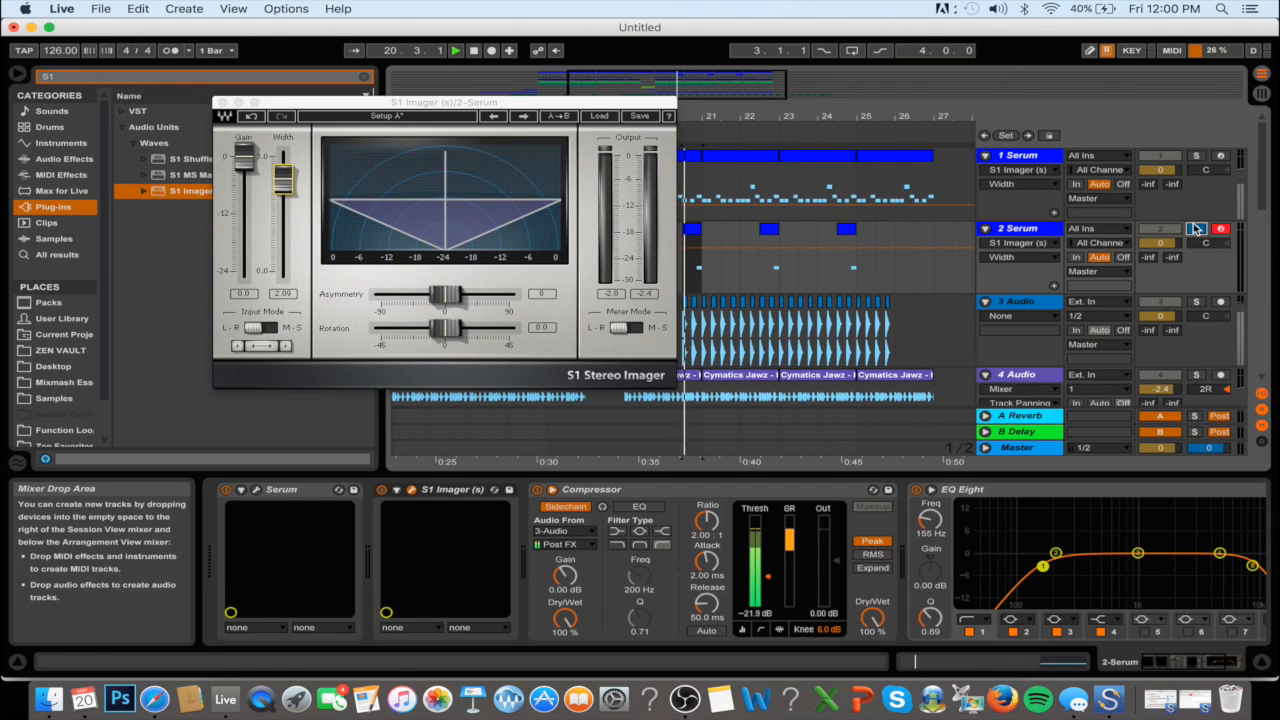
pyautogui.press('space')
pyautogui.click(1195, 229)
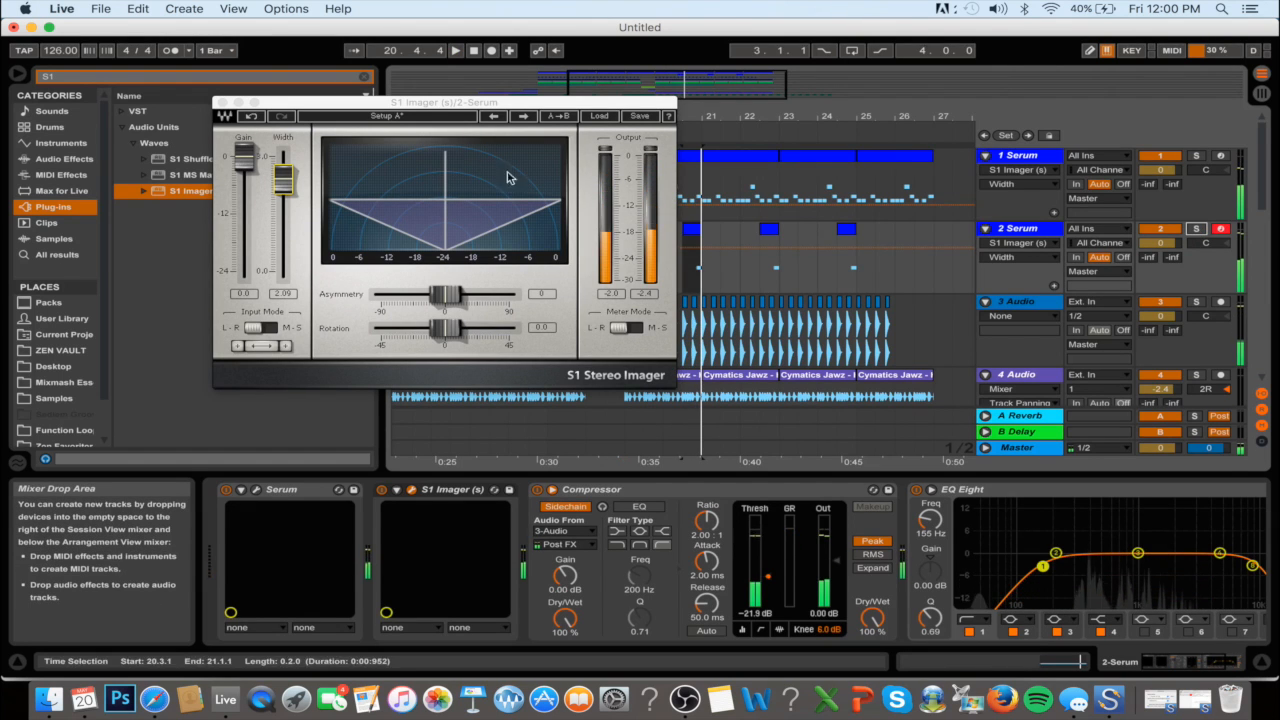
pyautogui.click(222, 102)
# Add S1 Imager (s) after the CLA Vocal plug-in on 10 Audio and widen its Width to 2.04
pyautogui.scroll(-5, 720, 293)
pyautogui.click(1040, 257)
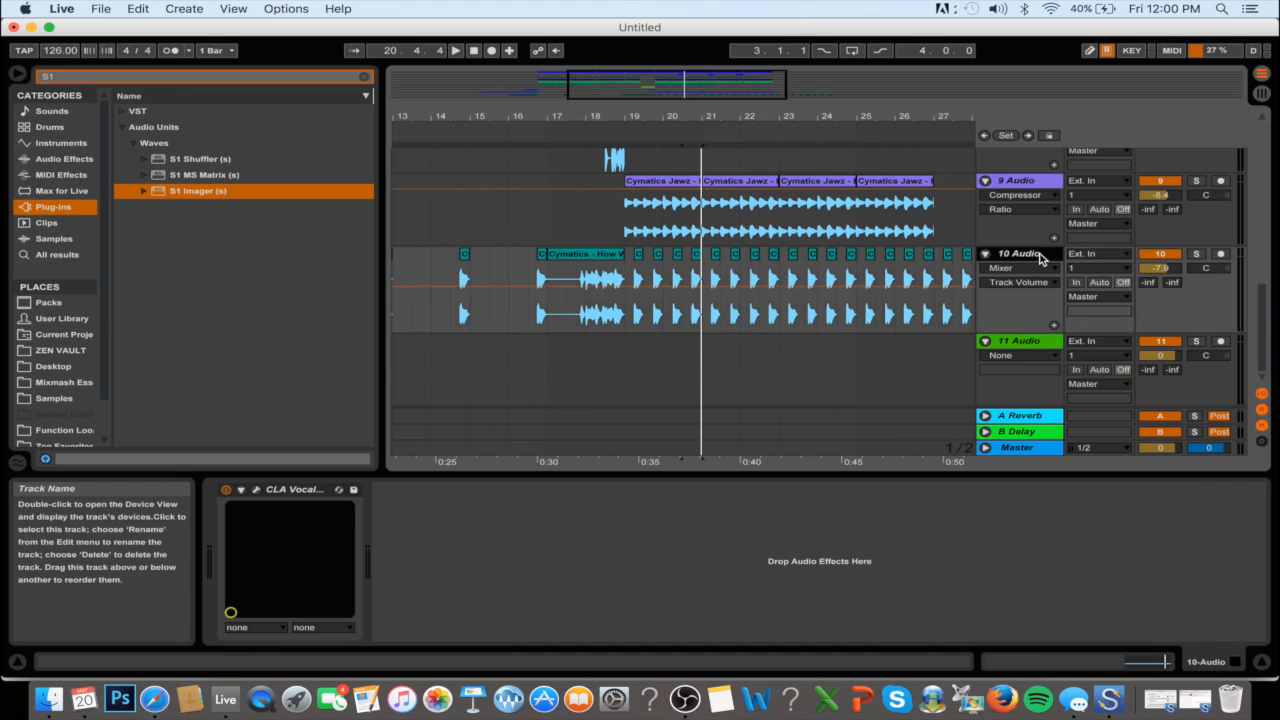
pyautogui.moveTo(174, 191); pyautogui.dragTo(520, 545)
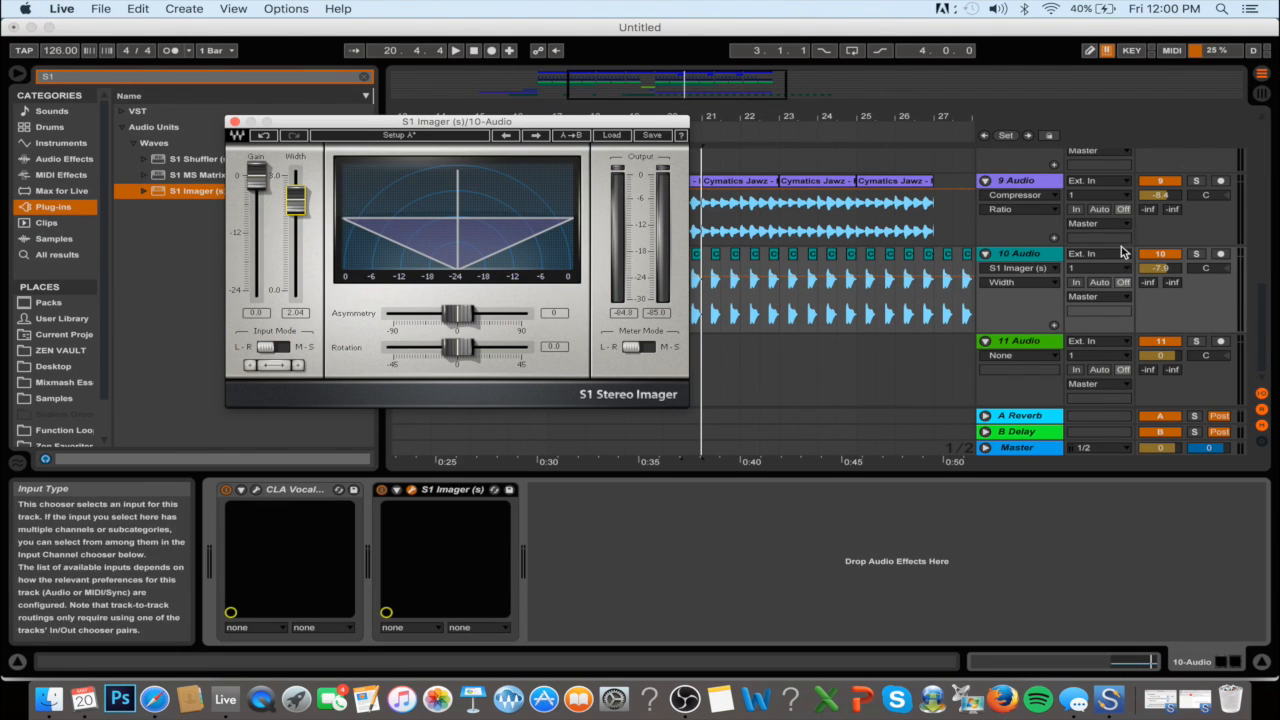
# Play the widened 10 Audio track soloed, close its S1 Imager window and replay with all tracks from 20.3.1
pyautogui.click(1196, 253)
pyautogui.press('space')
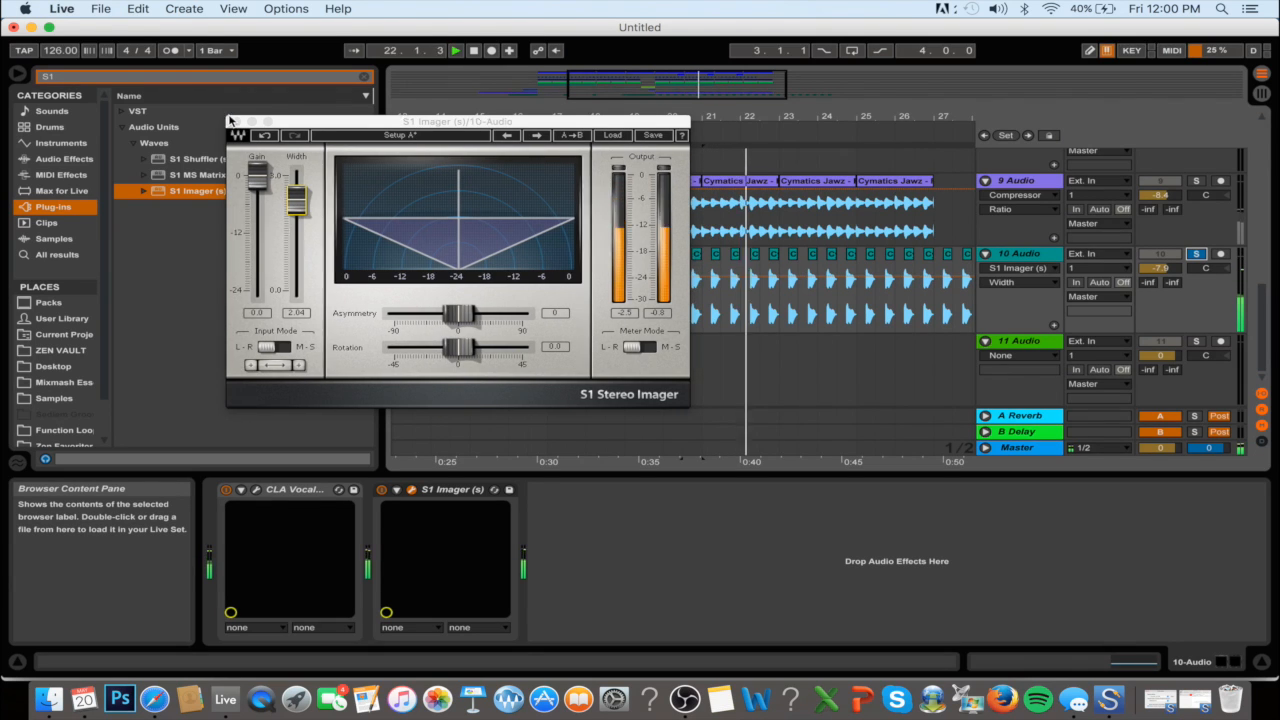
pyautogui.click(236, 121)
pyautogui.press('space')
pyautogui.click(1196, 254)
pyautogui.press('space')
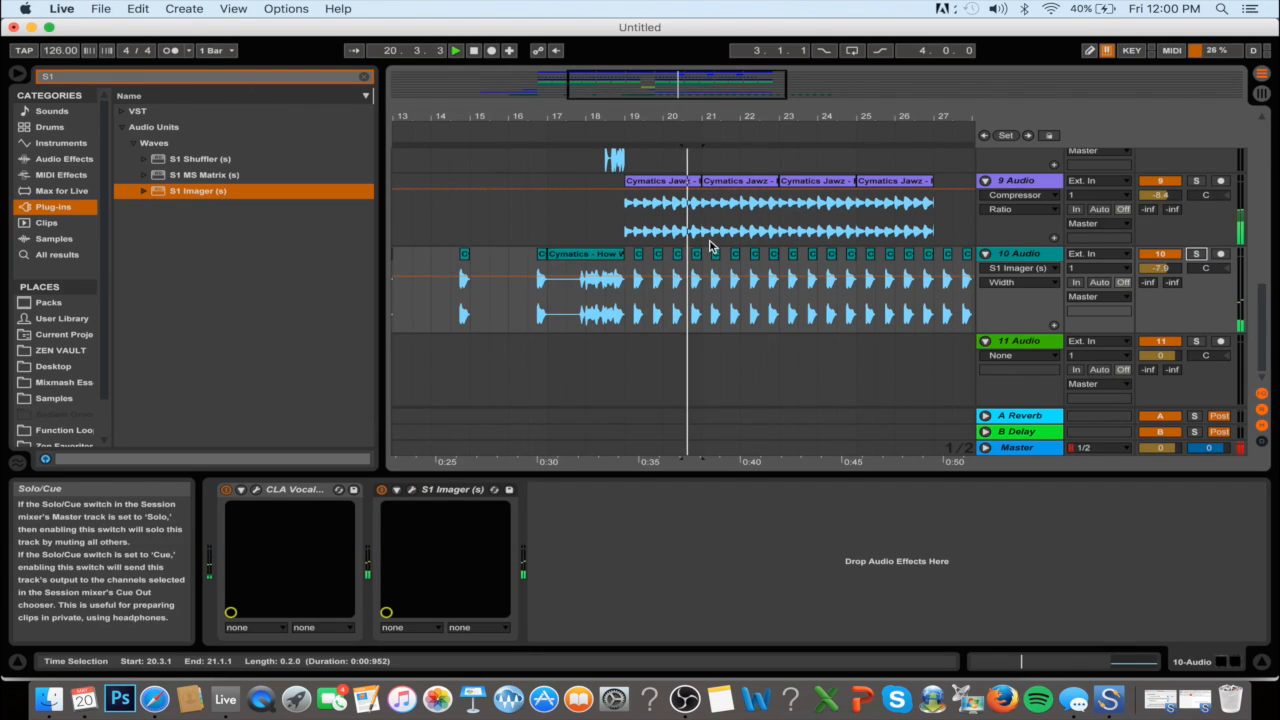
# Play the whole arrangement from bar 9 and show the devices of the 1 Serum track
pyautogui.moveTo(709, 77); pyautogui.dragTo(705, 12)
pyautogui.click(510, 215)
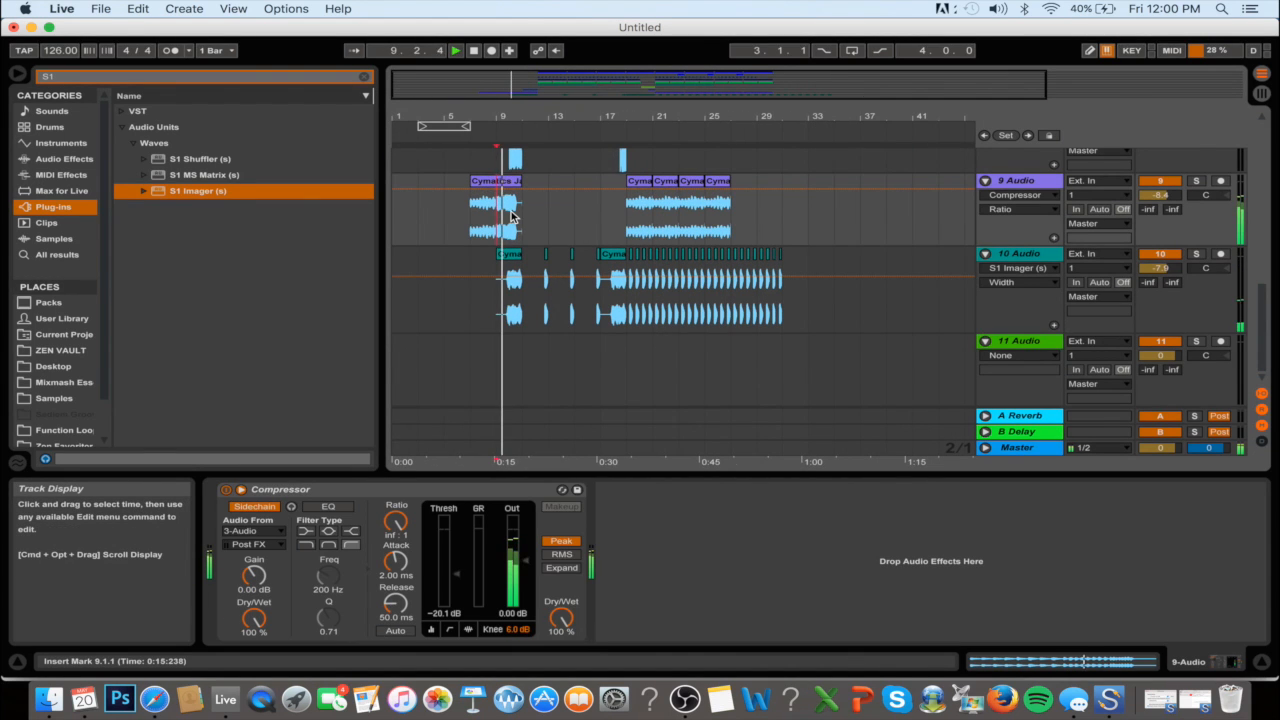
pyautogui.scroll(3, 942, 298)
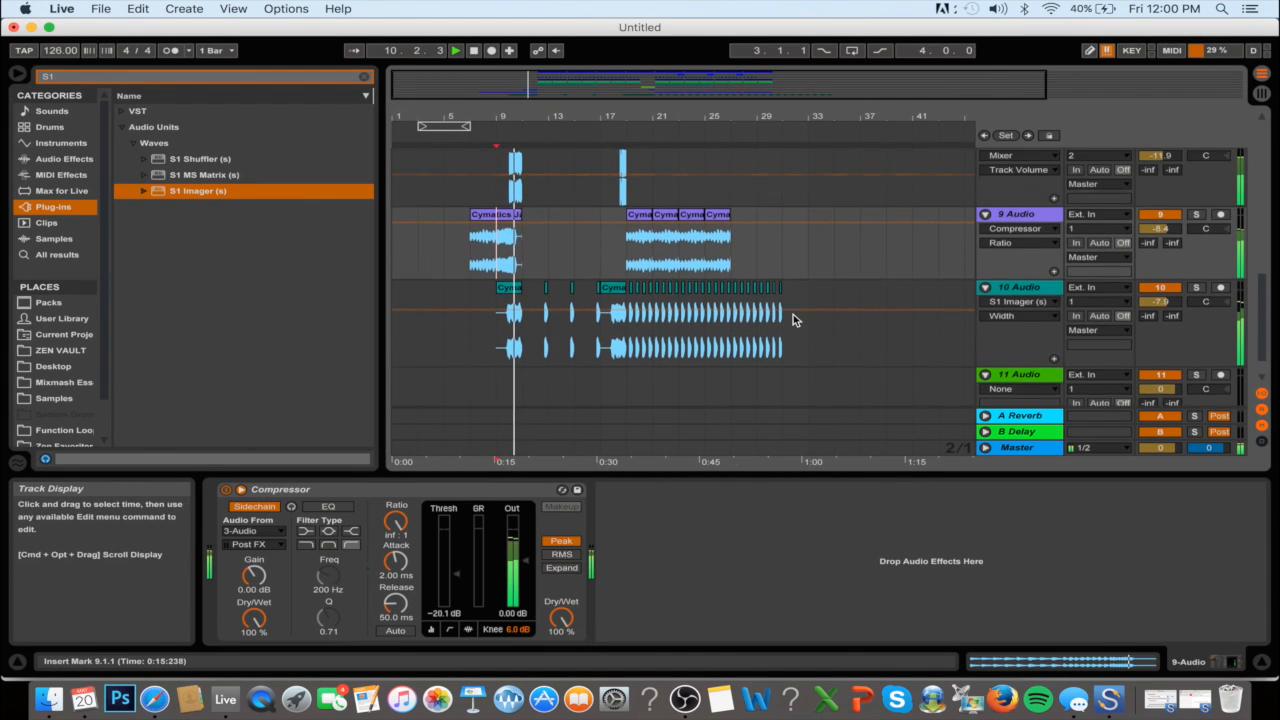
pyautogui.scroll(8, 614, 283)
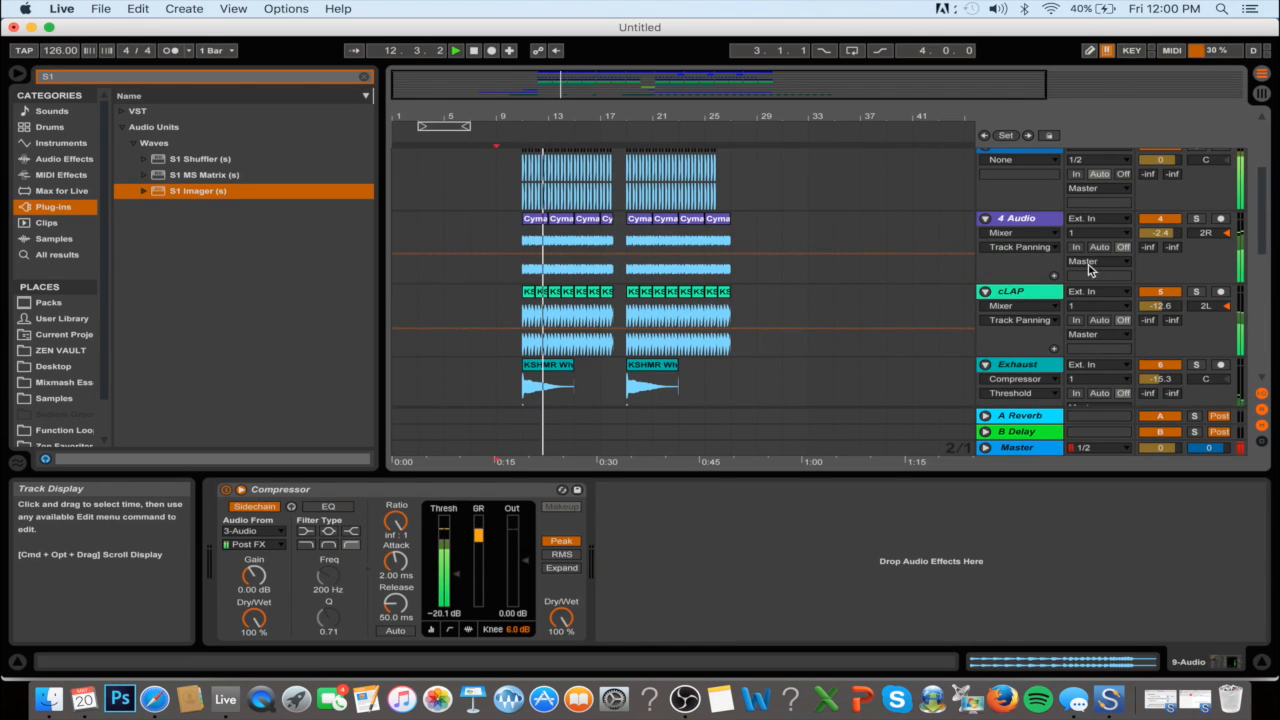
pyautogui.scroll(5, 934, 275)
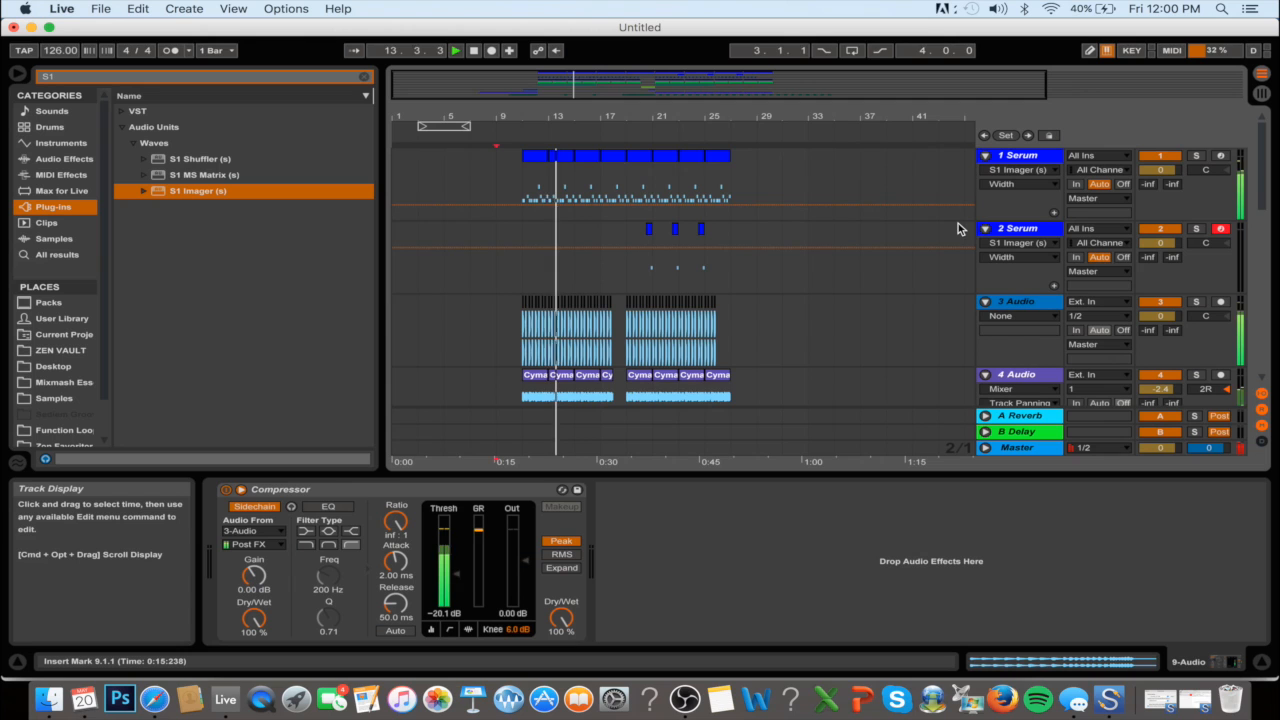
pyautogui.click(1036, 158)
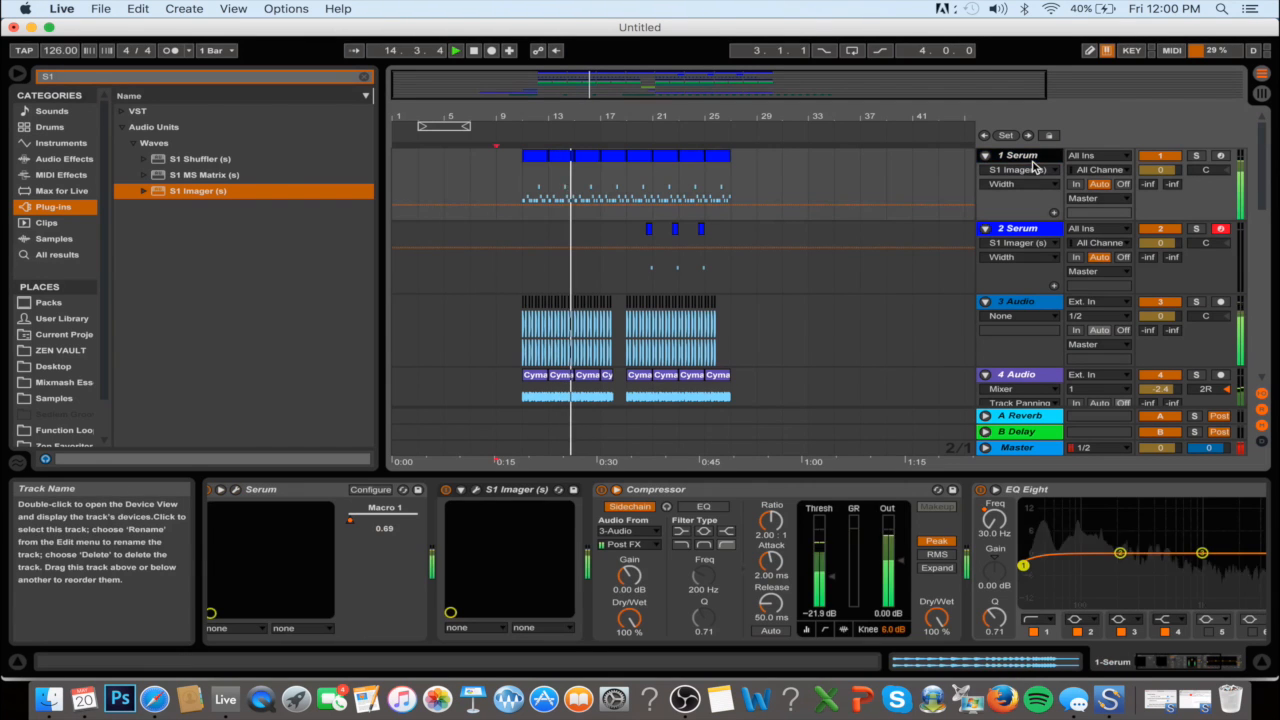
# Lower the 2 Serum track's volume to -8.5 dB while the arrangement plays
pyautogui.moveTo(590, 96); pyautogui.dragTo(600, 125)
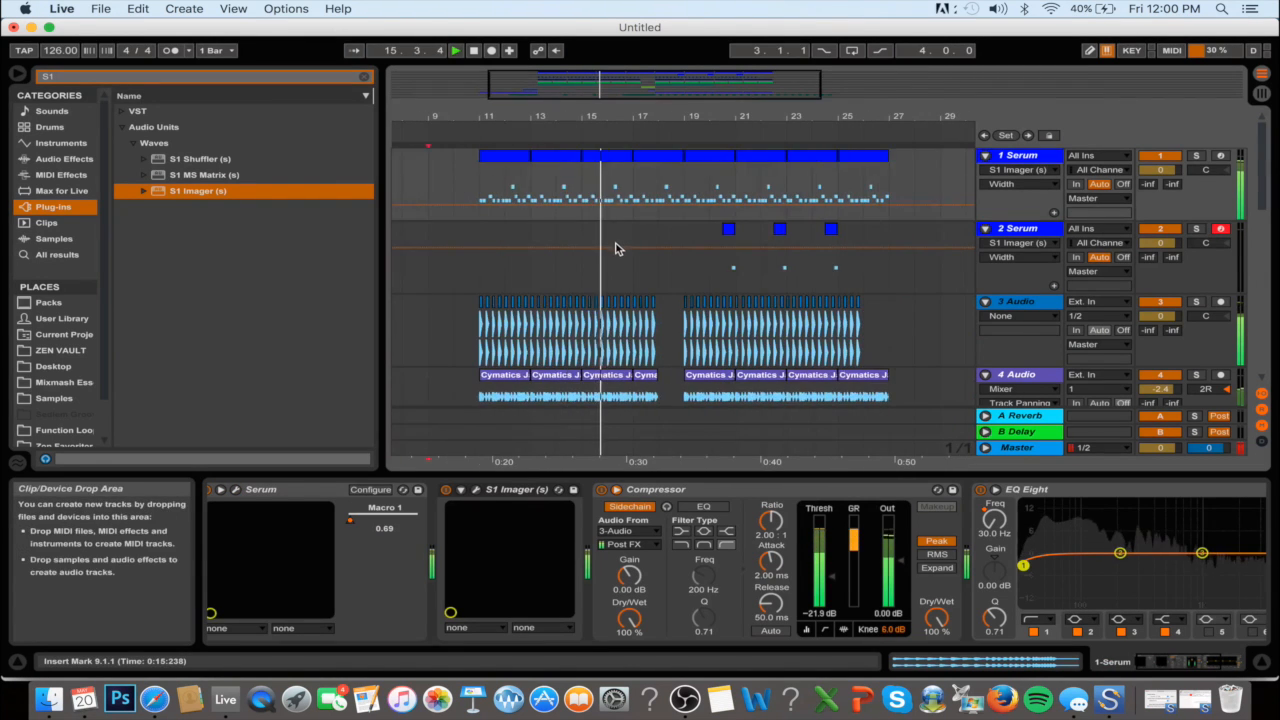
pyautogui.scroll(-6, 615, 249)
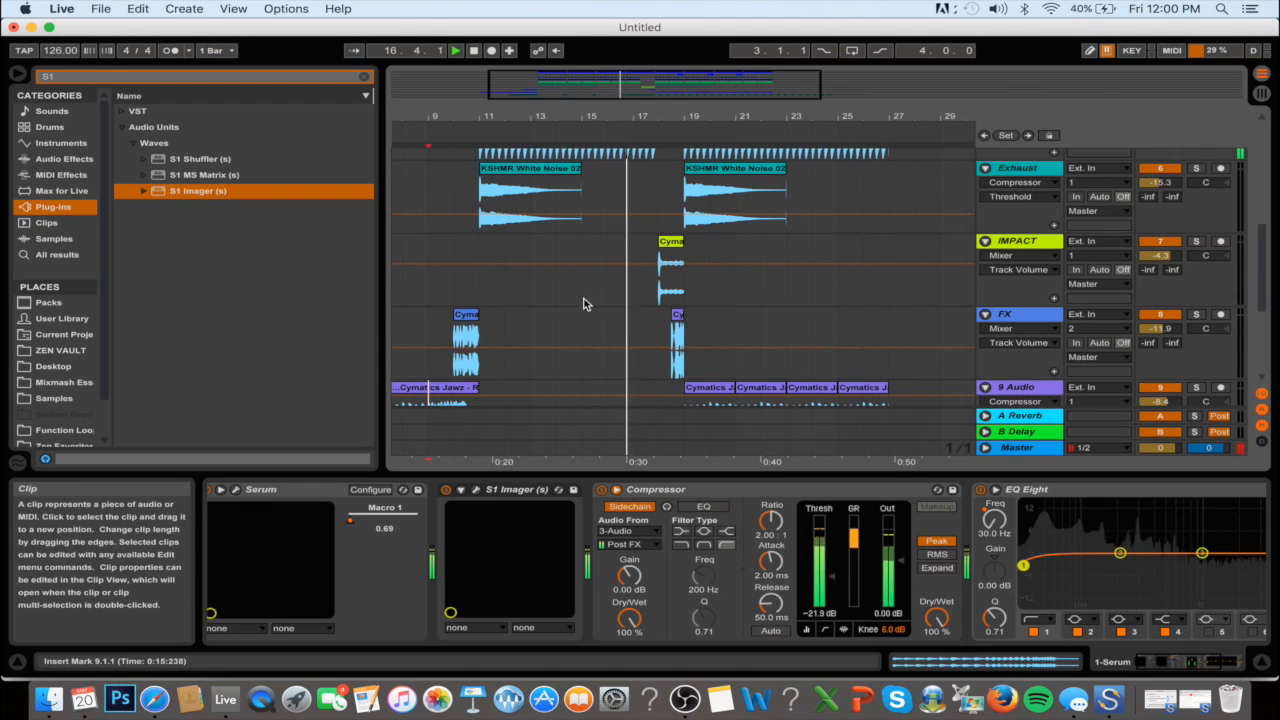
pyautogui.scroll(-5, 468, 320)
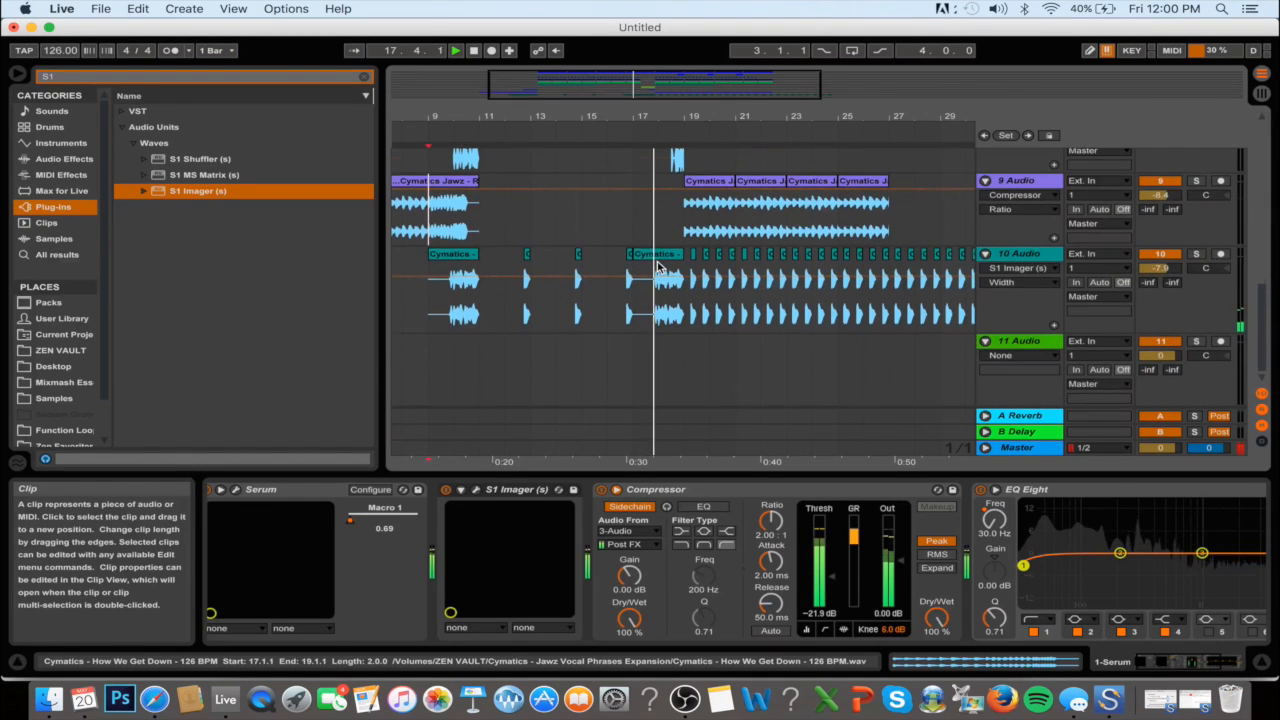
pyautogui.scroll(4, 660, 268)
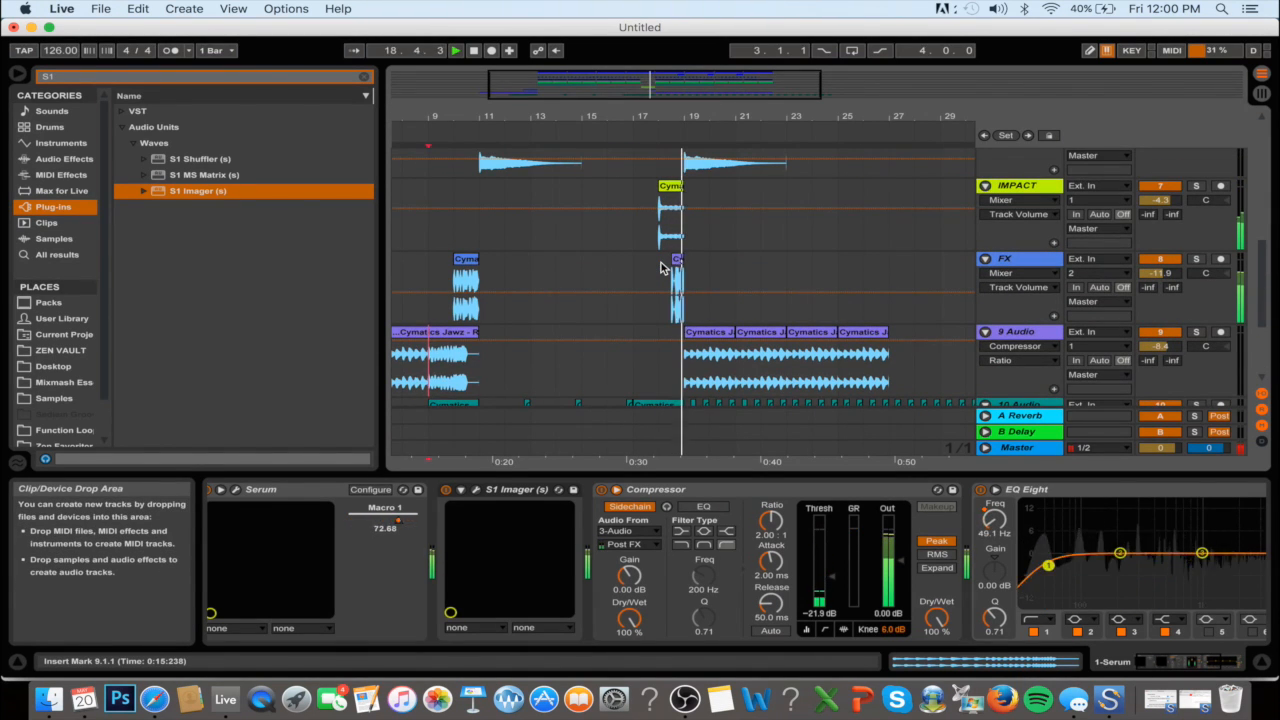
pyautogui.scroll(3, 802, 275)
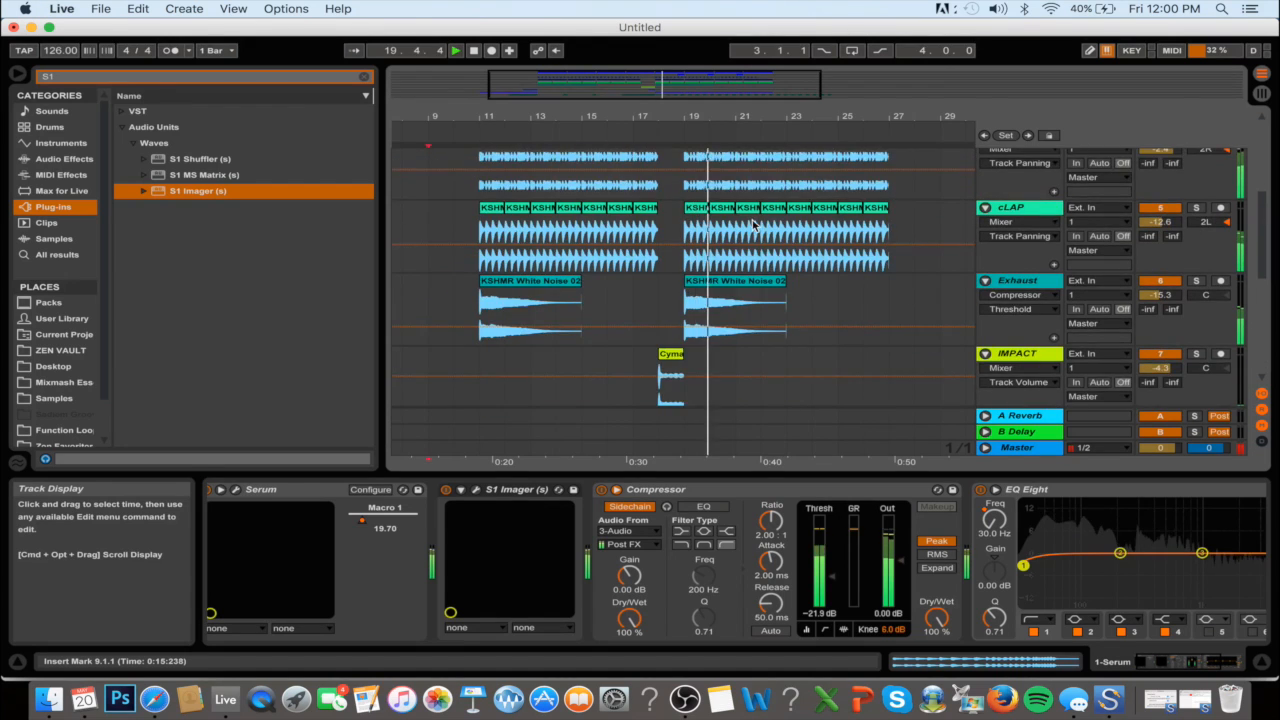
pyautogui.scroll(6, 757, 209)
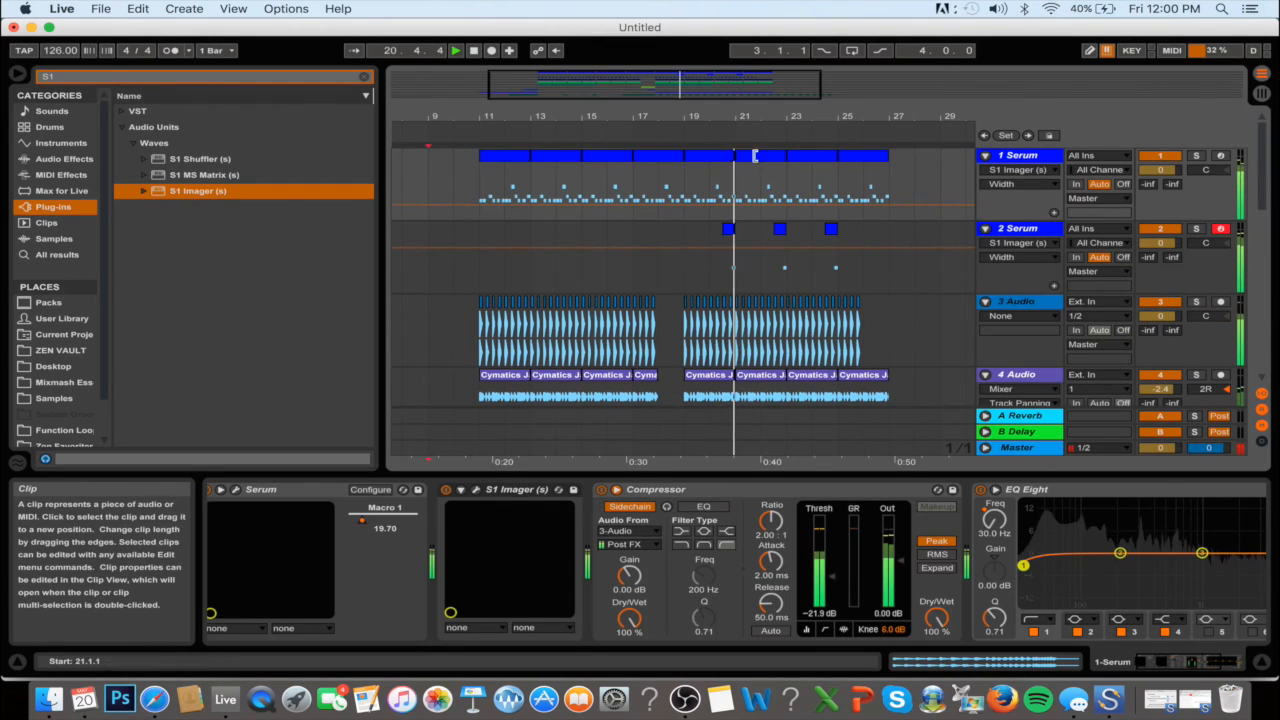
pyautogui.moveTo(1170, 243); pyautogui.dragTo(1168, 252)
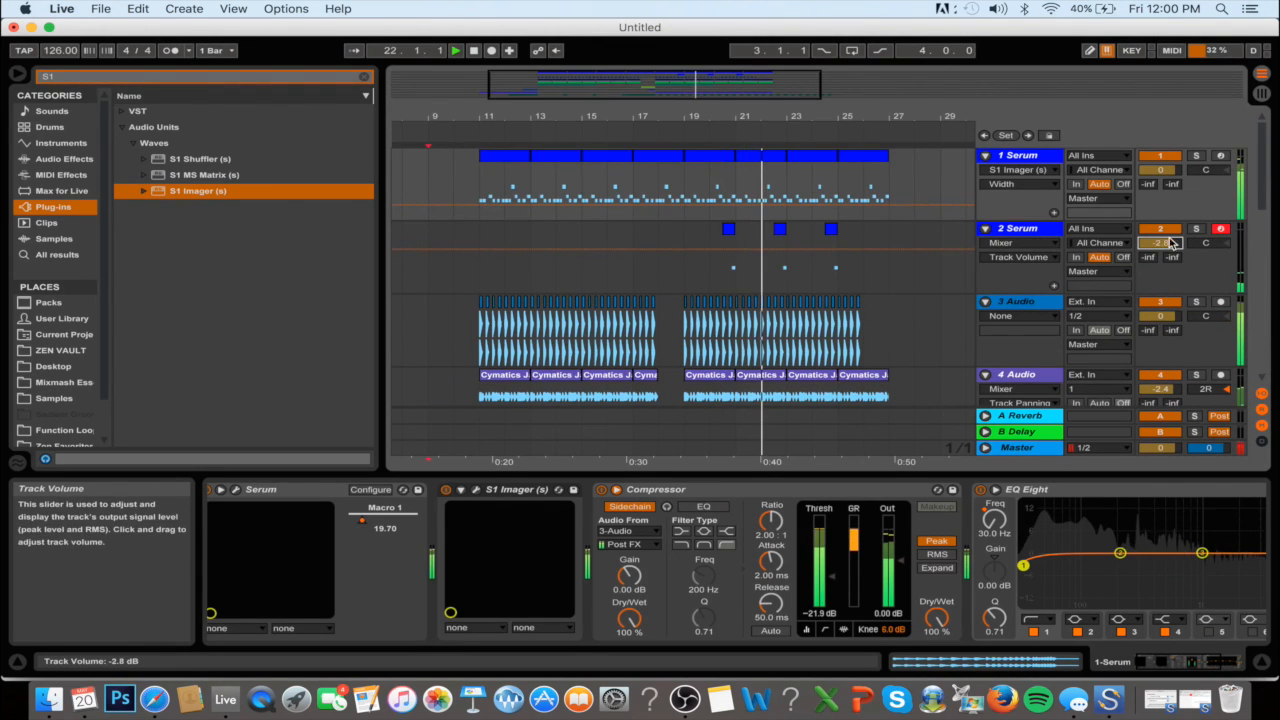
pyautogui.click(1043, 232)
pyautogui.click(1039, 237)
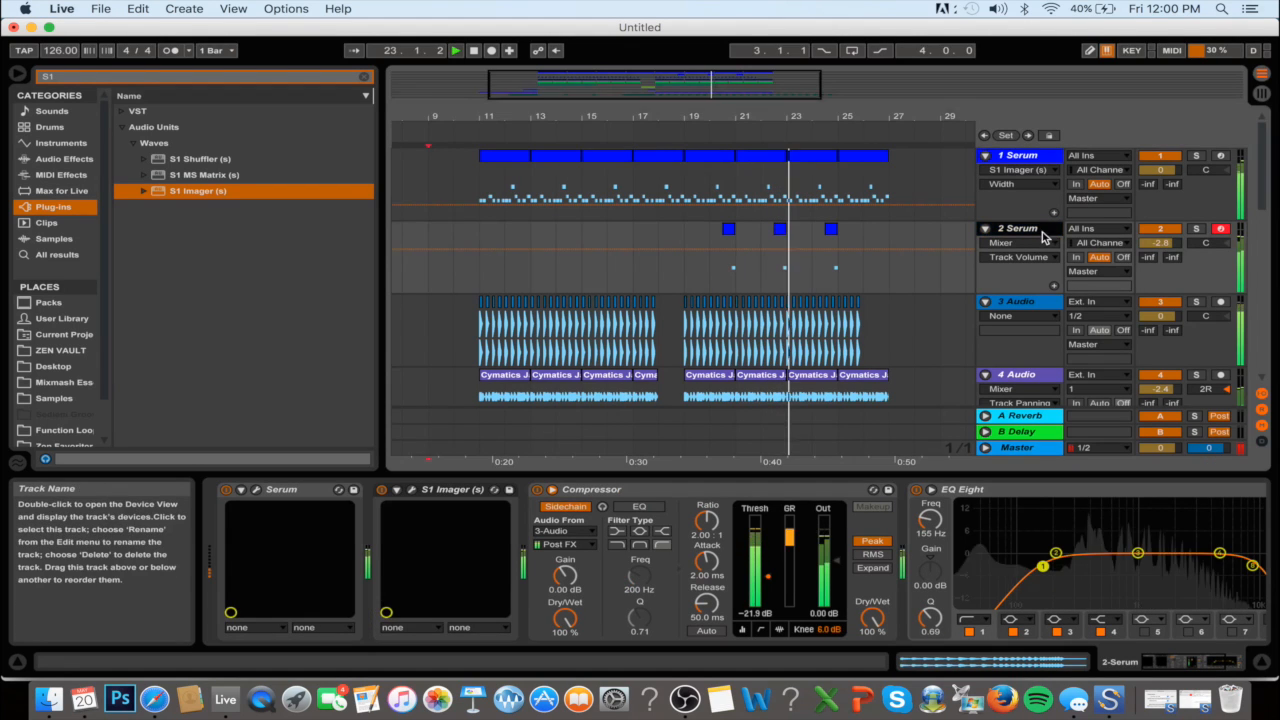
pyautogui.moveTo(1158, 244); pyautogui.dragTo(1157, 262)
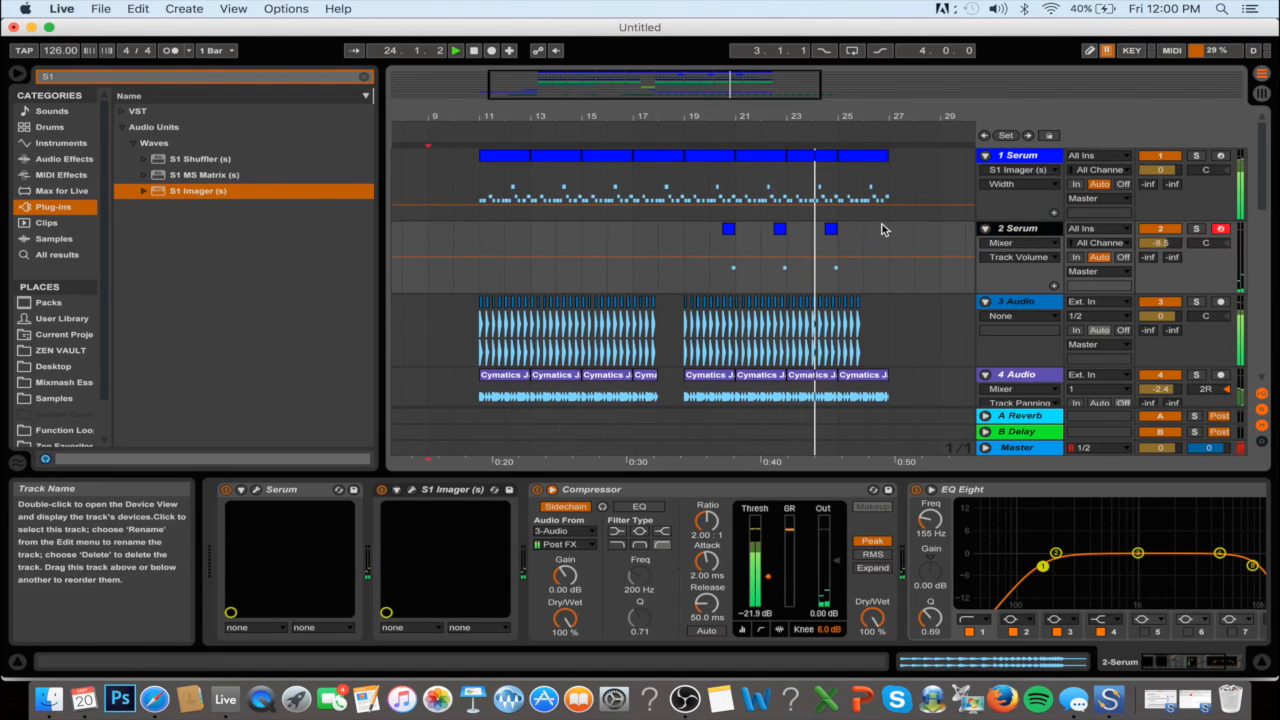
# Automate Serum's Macro 1 on the 1 Serum track to ramp up across the last clip from bar 25 to 27, and stop playback
pyautogui.click(857, 157)
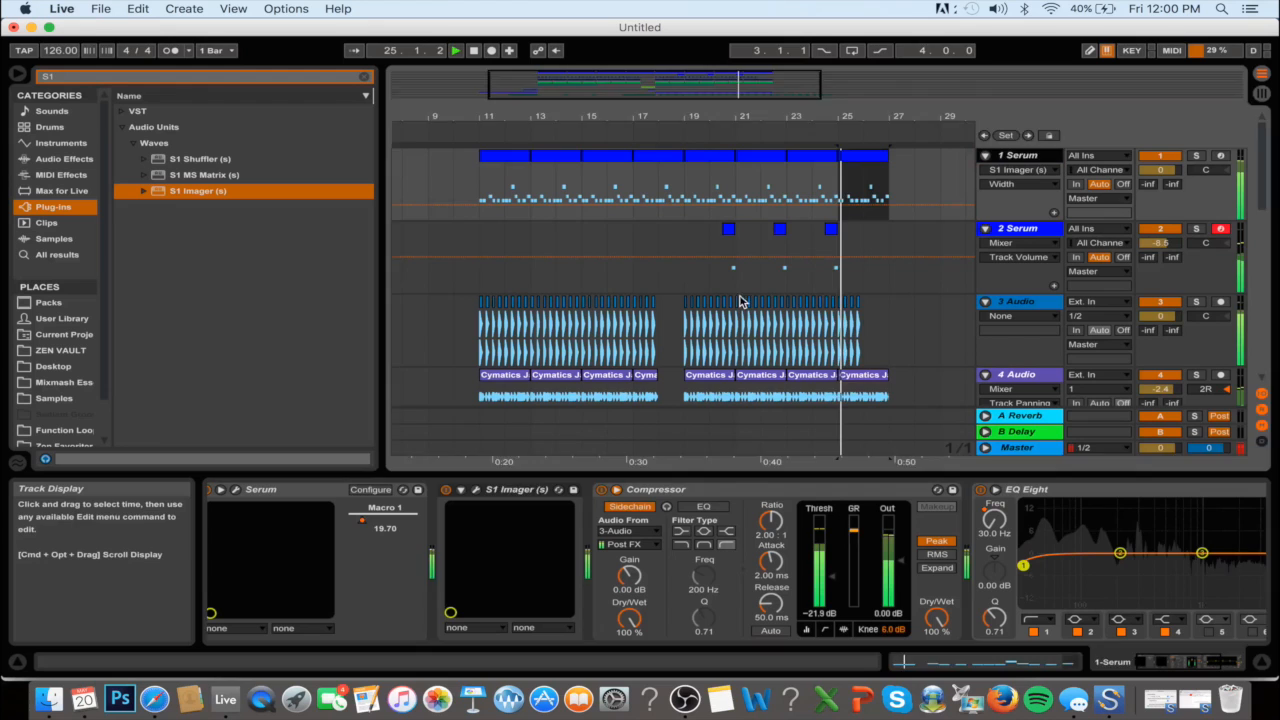
pyautogui.click(369, 530)
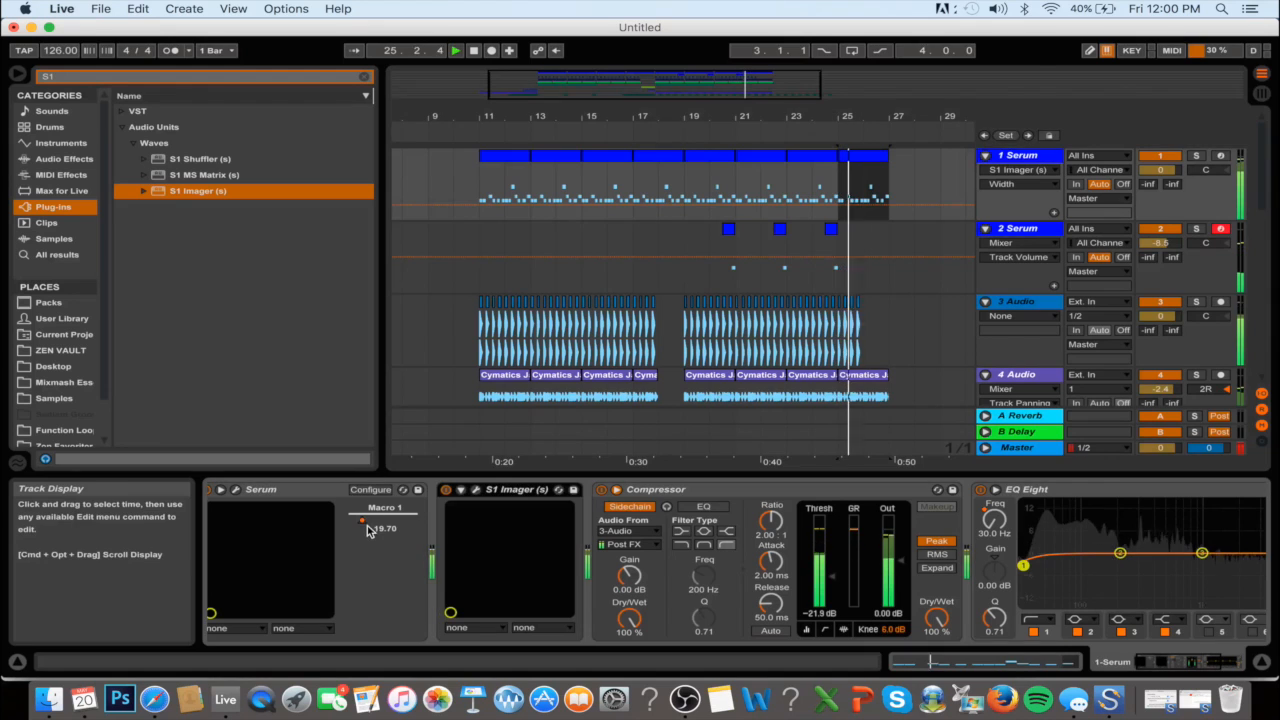
pyautogui.click(840, 209)
pyautogui.moveTo(887, 208); pyautogui.dragTo(888, 164)
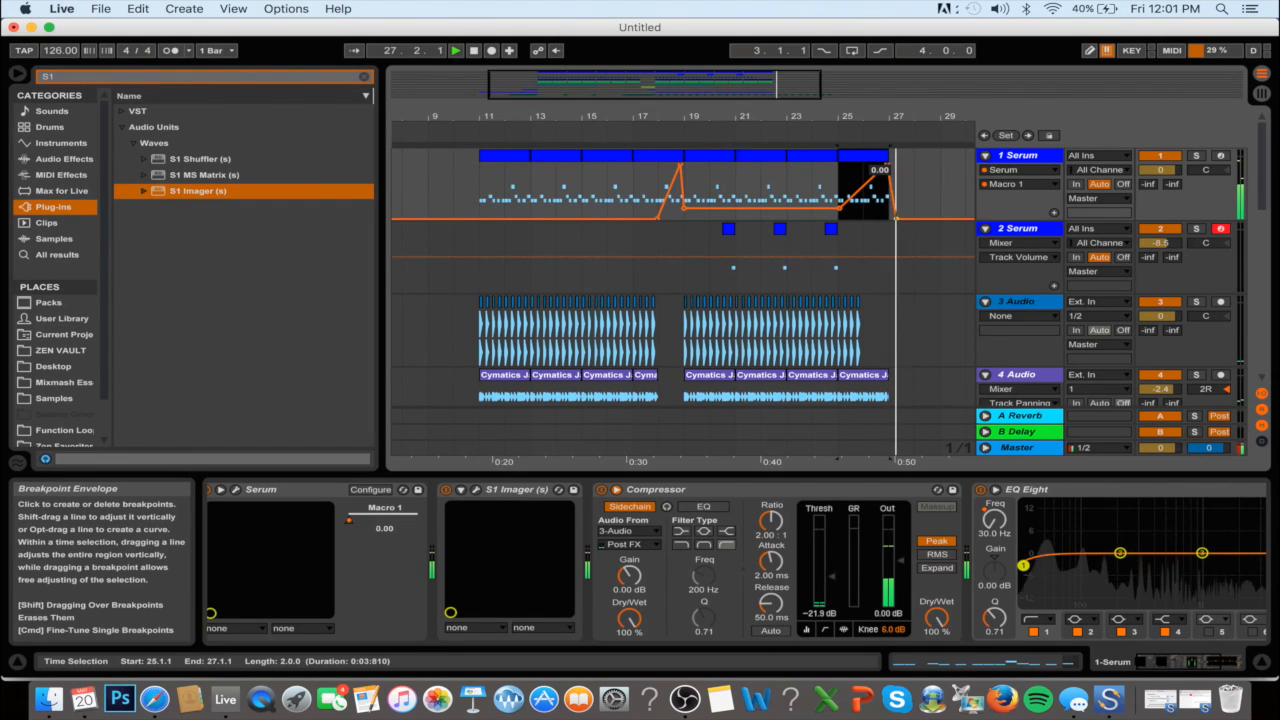
pyautogui.moveTo(739, 89); pyautogui.dragTo(774, 66)
pyautogui.press('space')
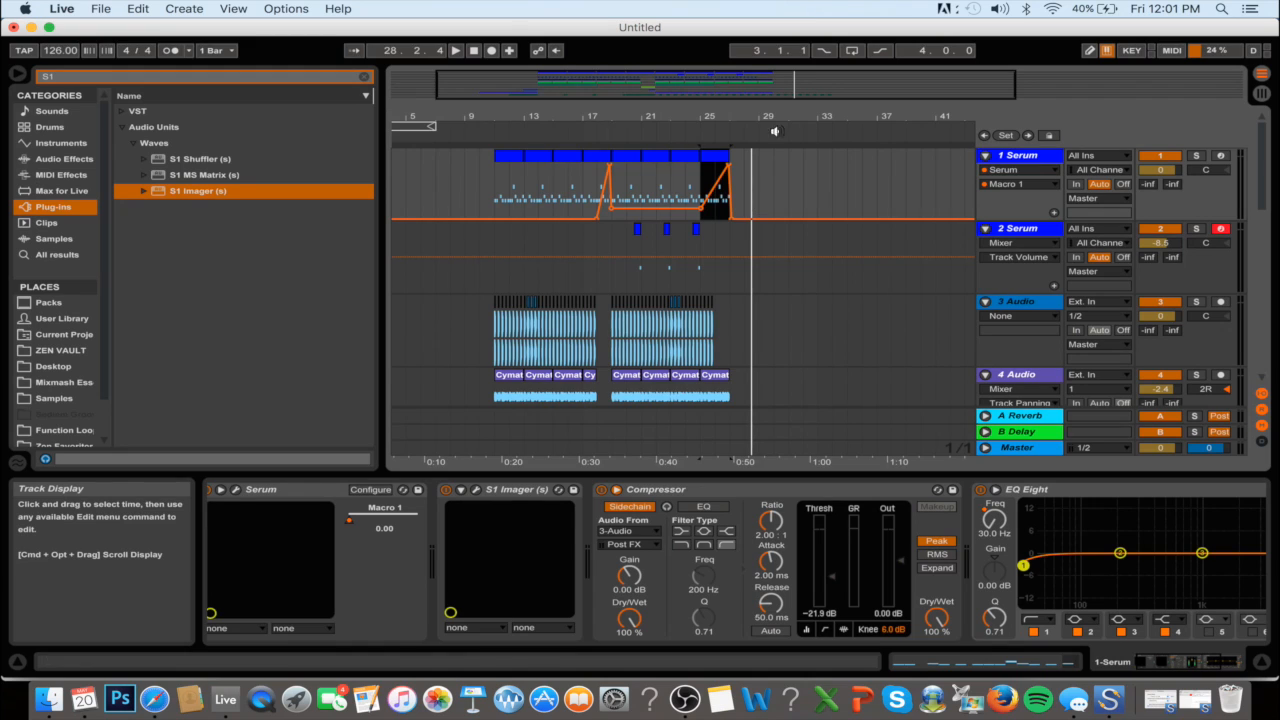
# Examine the oscillator and macro settings of the Serum plug-in on the 2 Serum track and close its window
pyautogui.doubleClick(1025, 82)
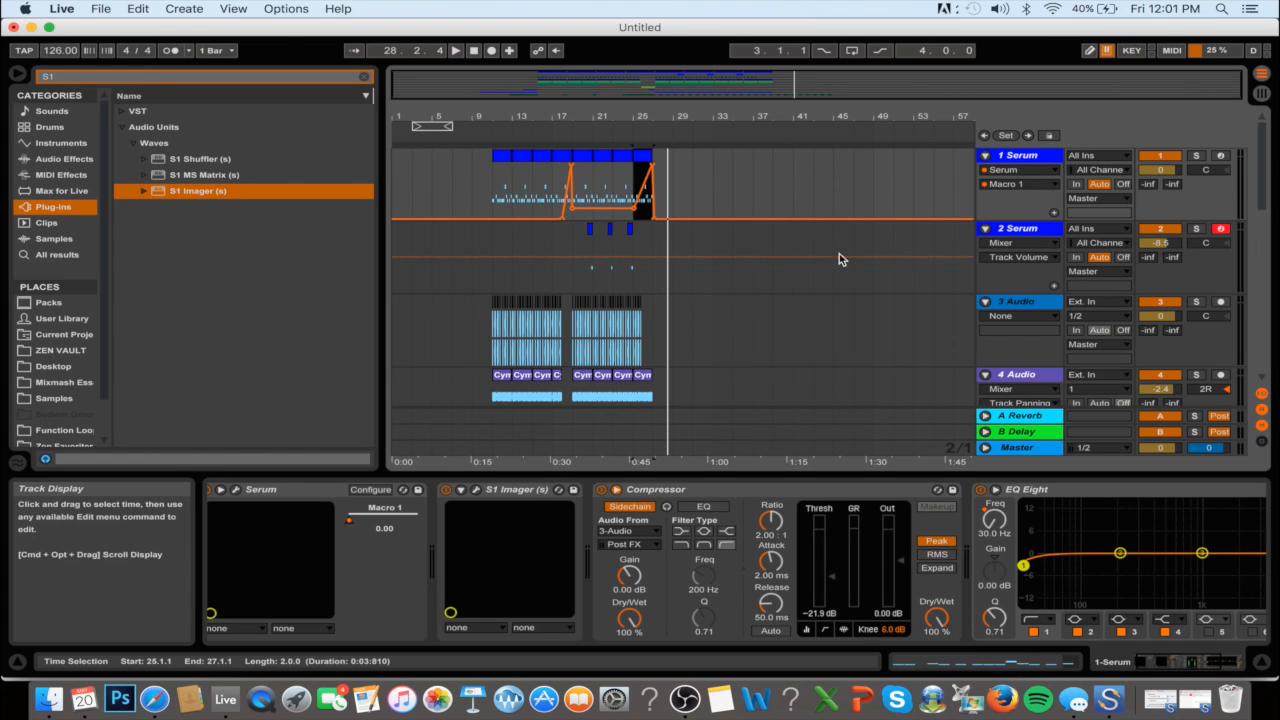
pyautogui.click(1036, 227)
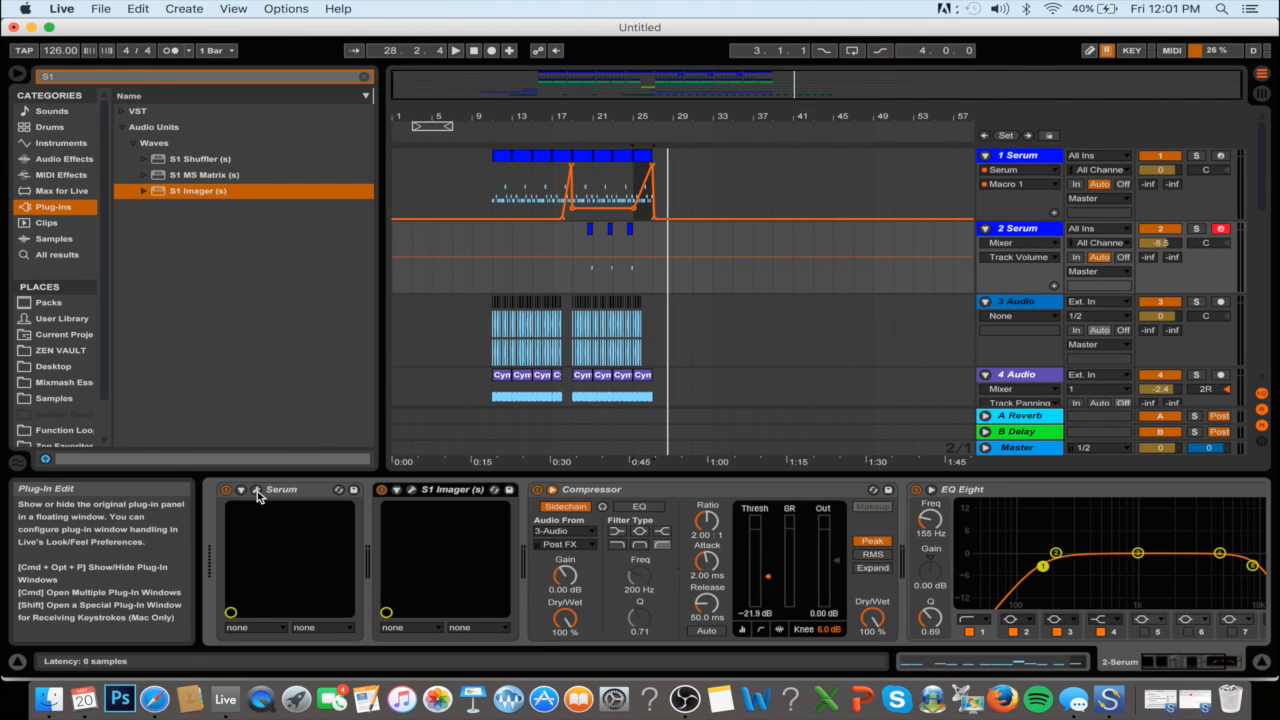
pyautogui.click(257, 490)
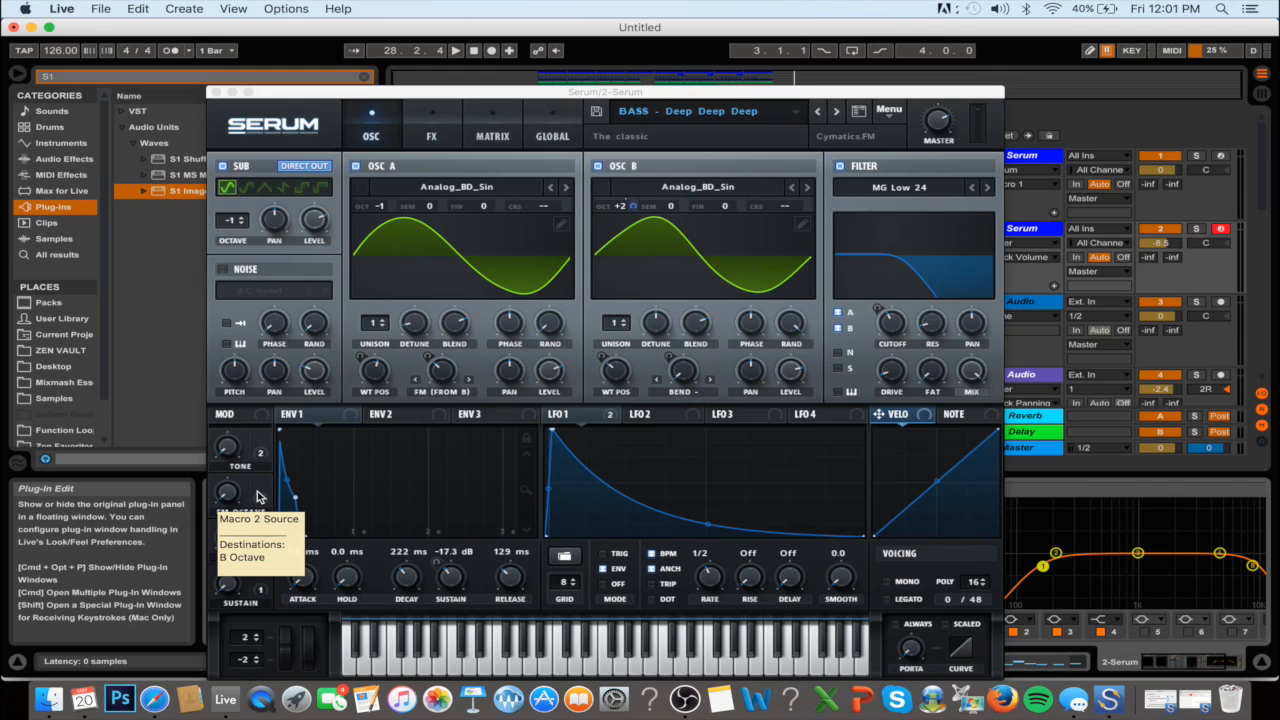
pyautogui.click(202, 92)
pyautogui.click(215, 93)
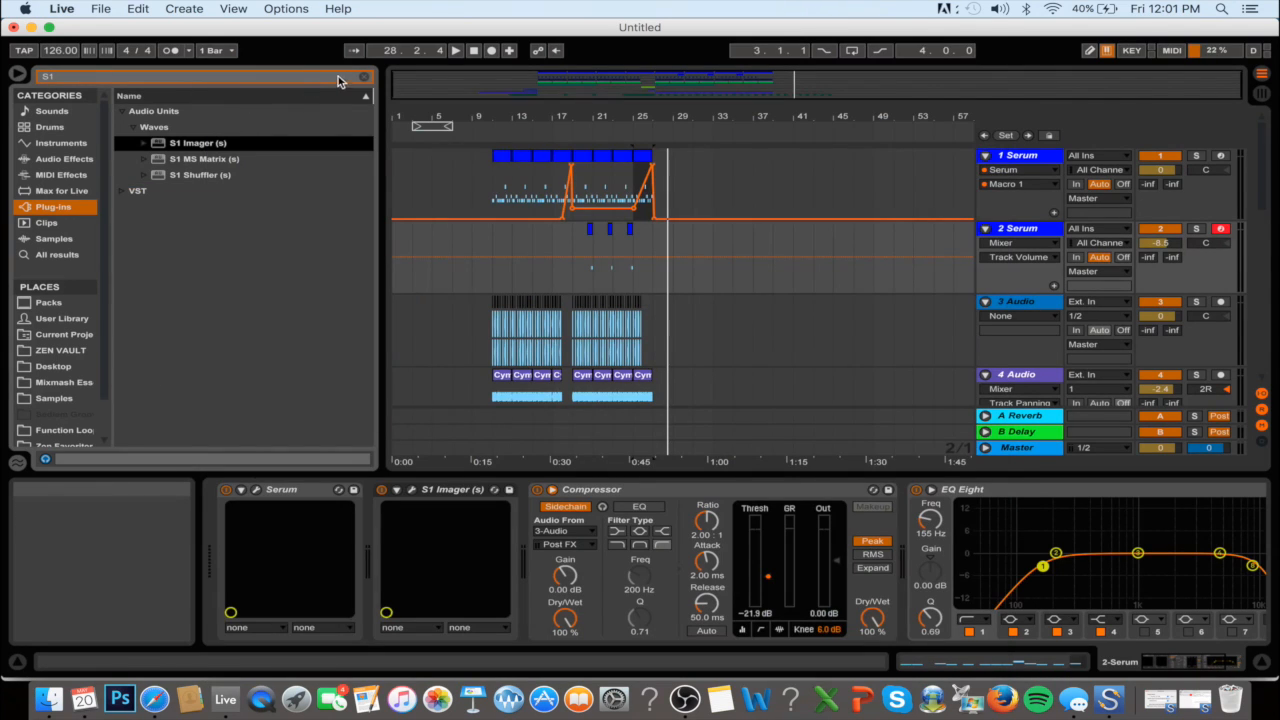
# Clear the S1 plug-in search and play the whole arrangement from 11.1.1
pyautogui.click(361, 79)
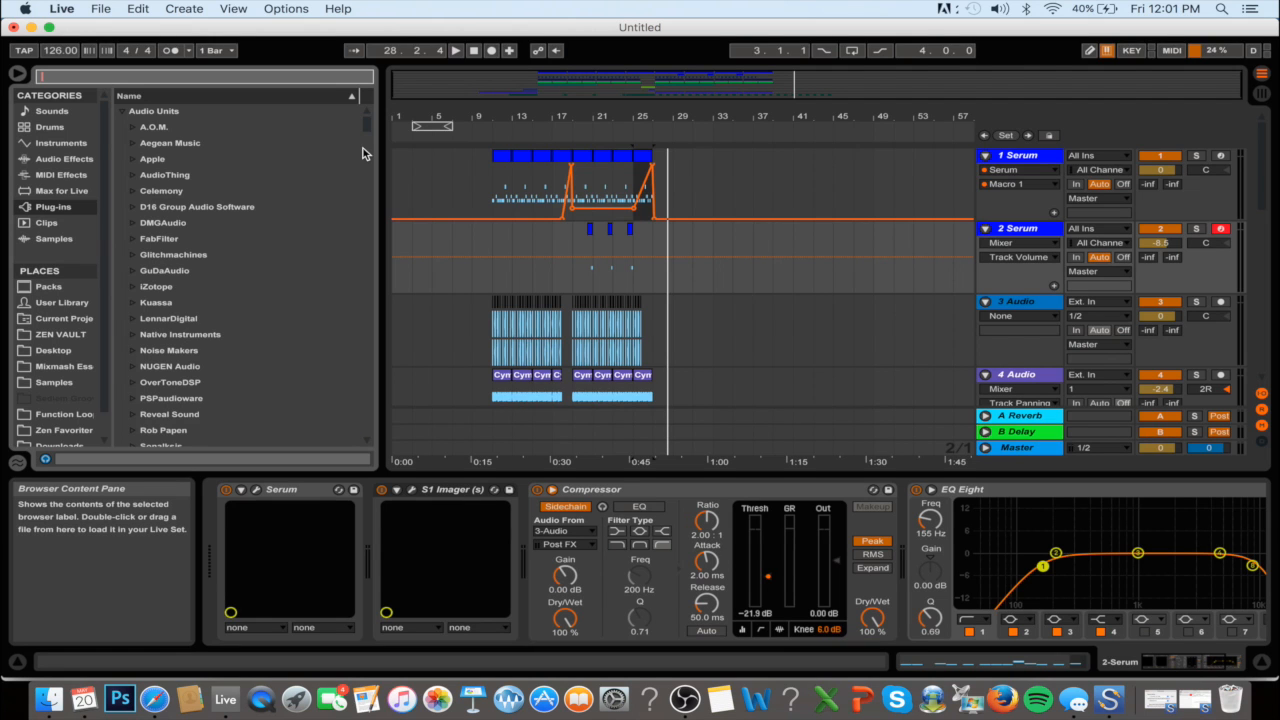
pyautogui.moveTo(501, 87); pyautogui.dragTo(484, 135)
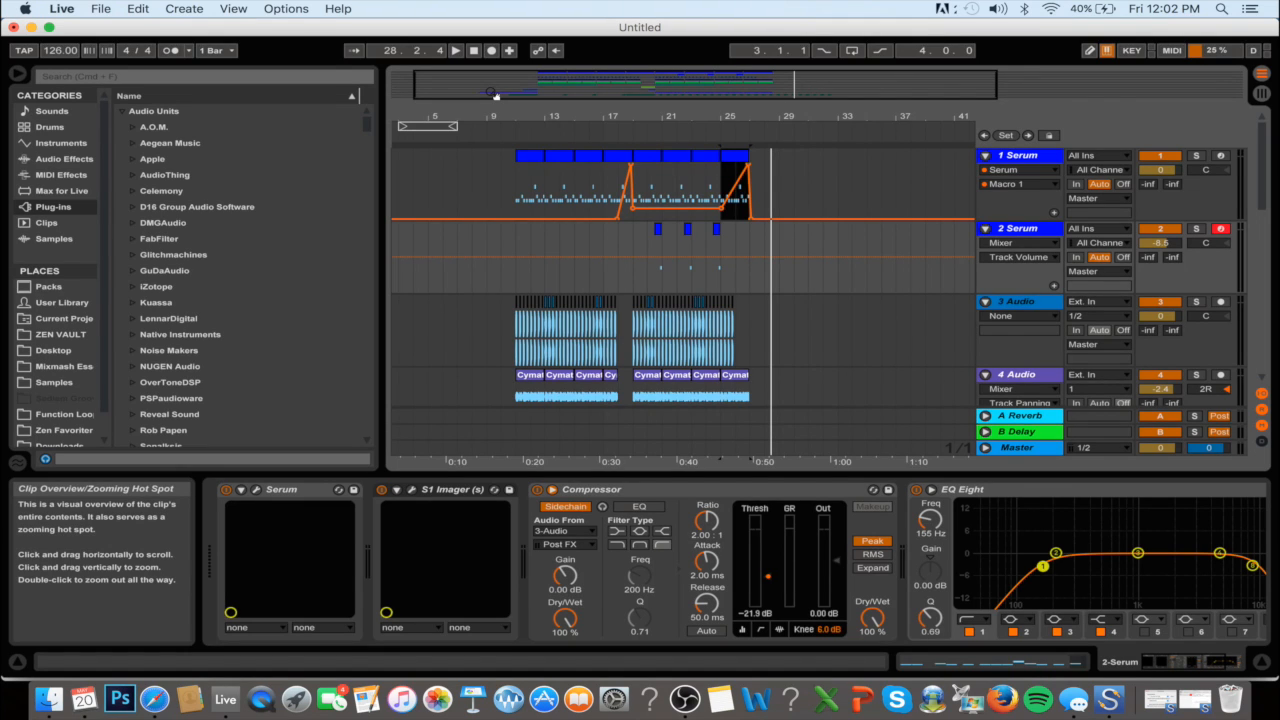
pyautogui.doubleClick(612, 98)
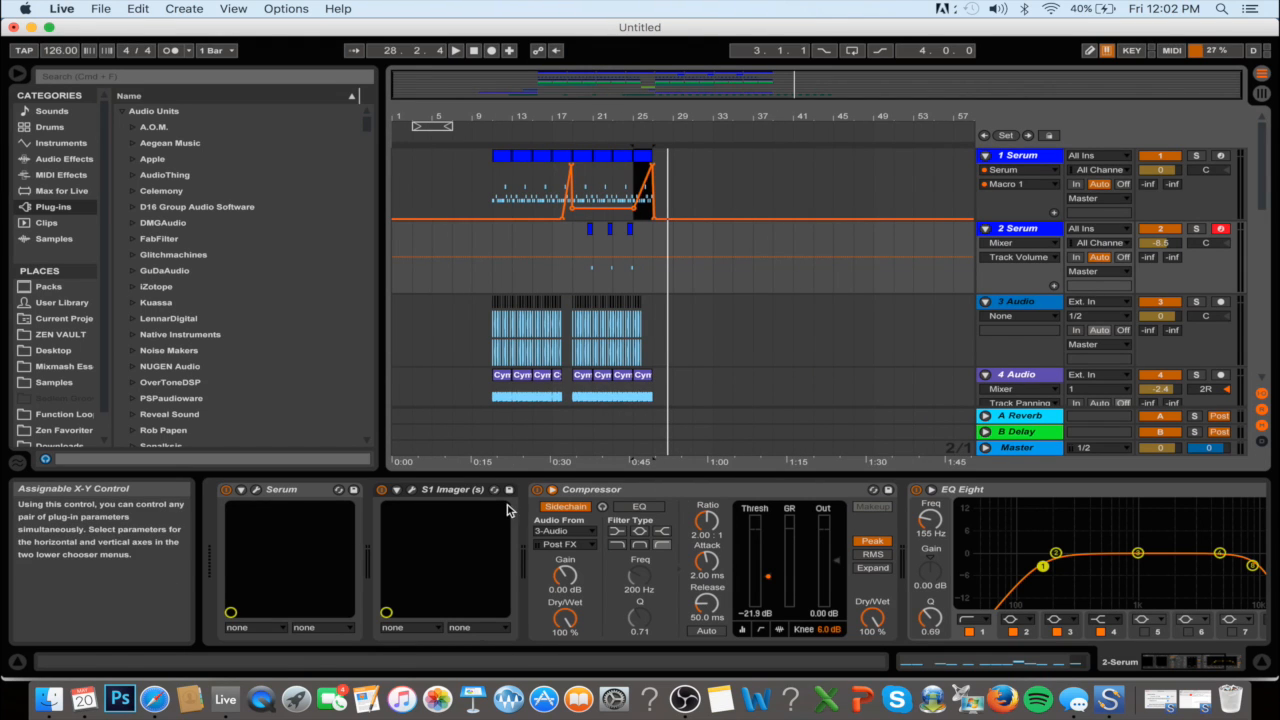
pyautogui.click(494, 202)
pyautogui.press('space')
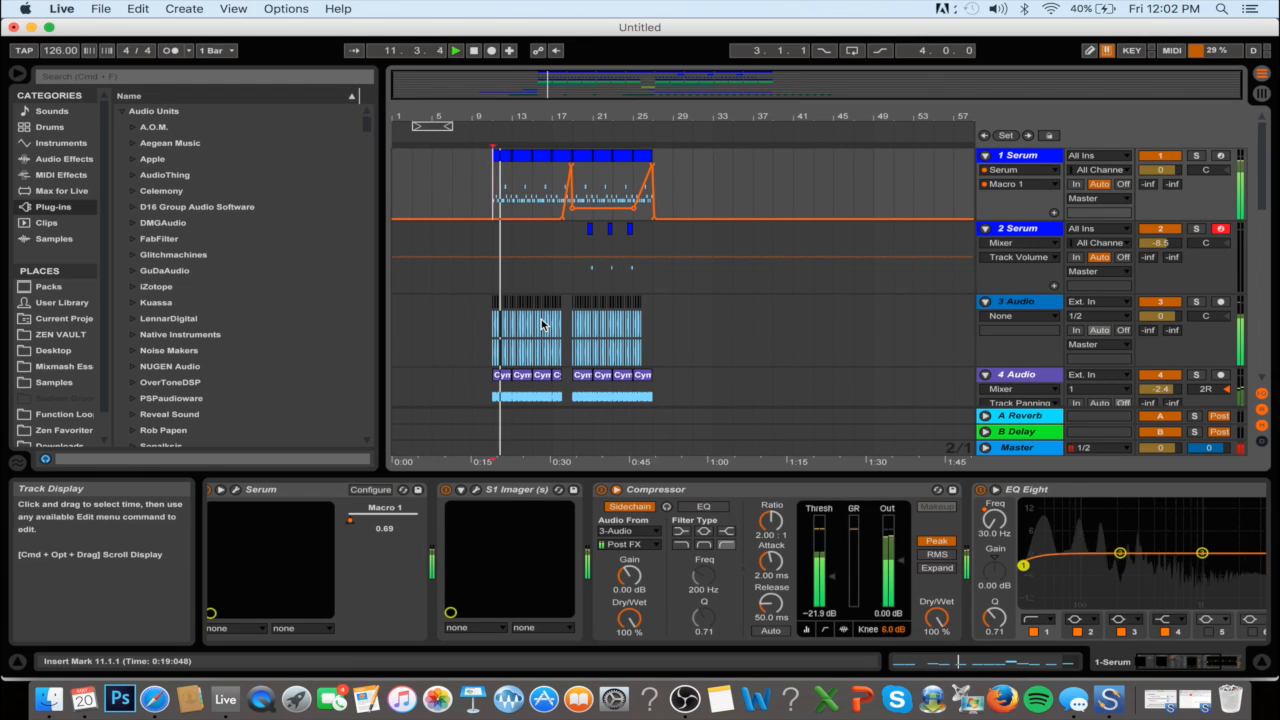